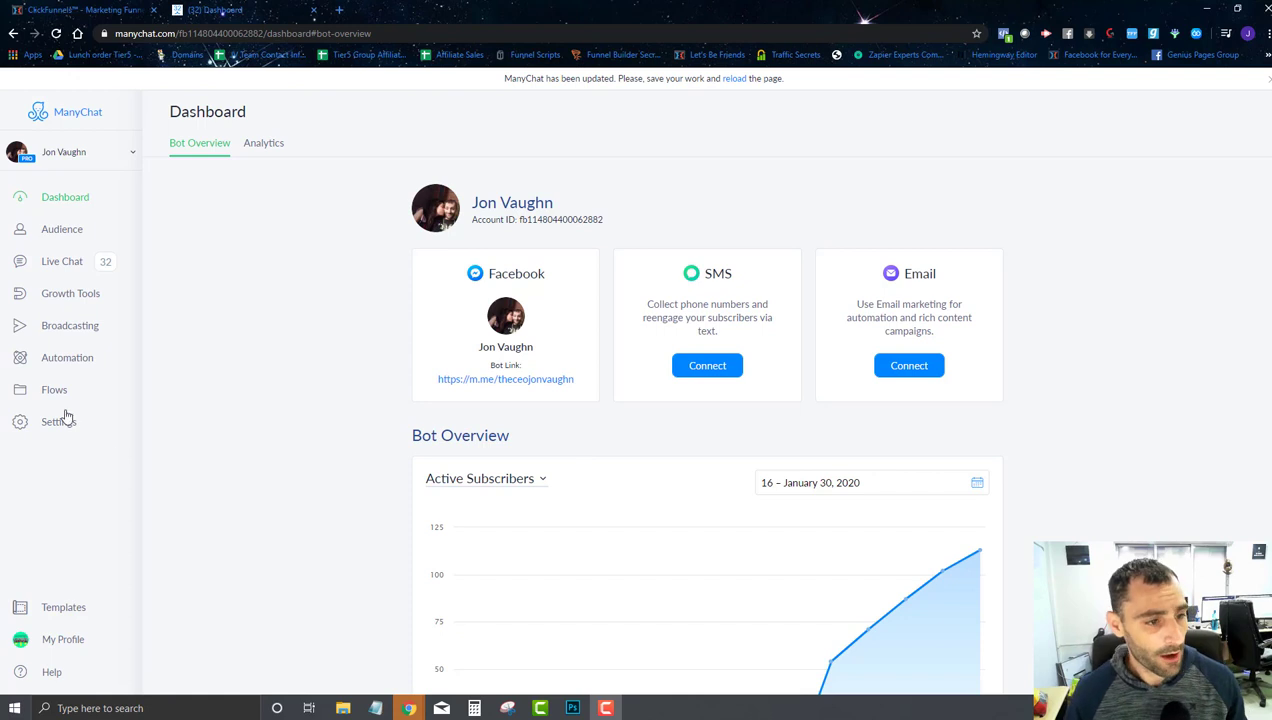
- Open the automation sequences and delete the "24 hour engagement" sequence
click(68, 372)
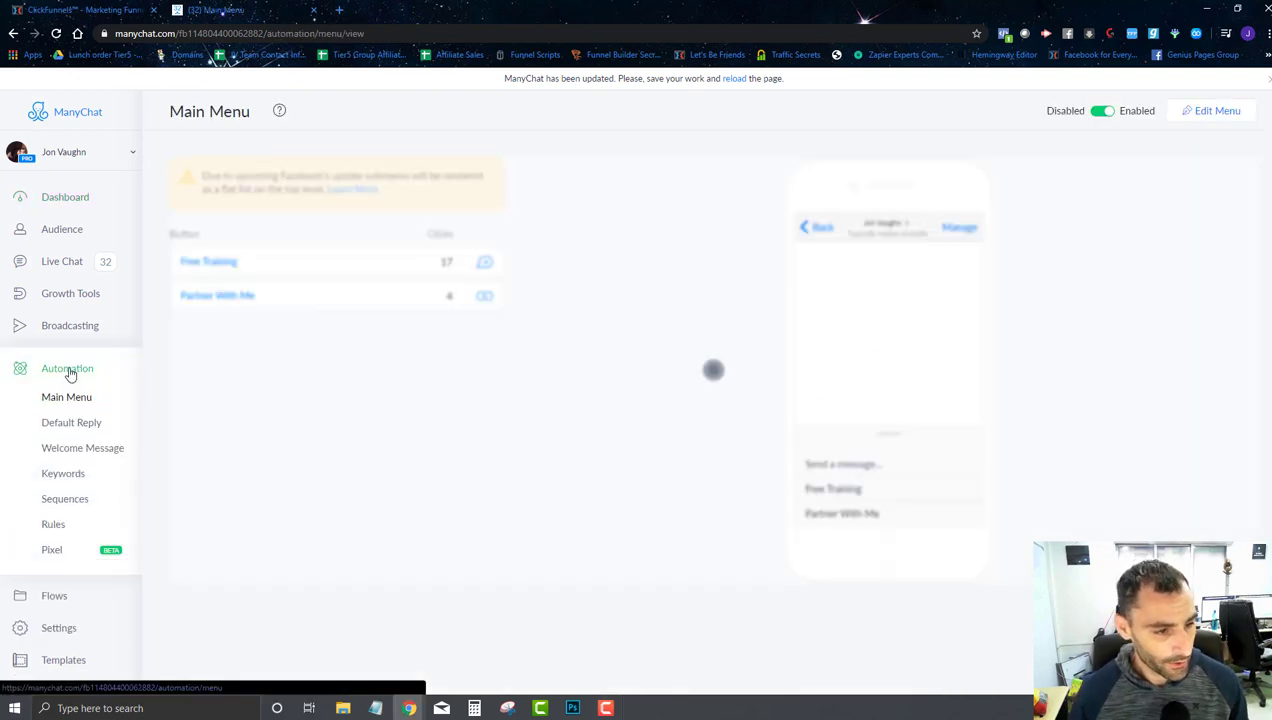
click(67, 510)
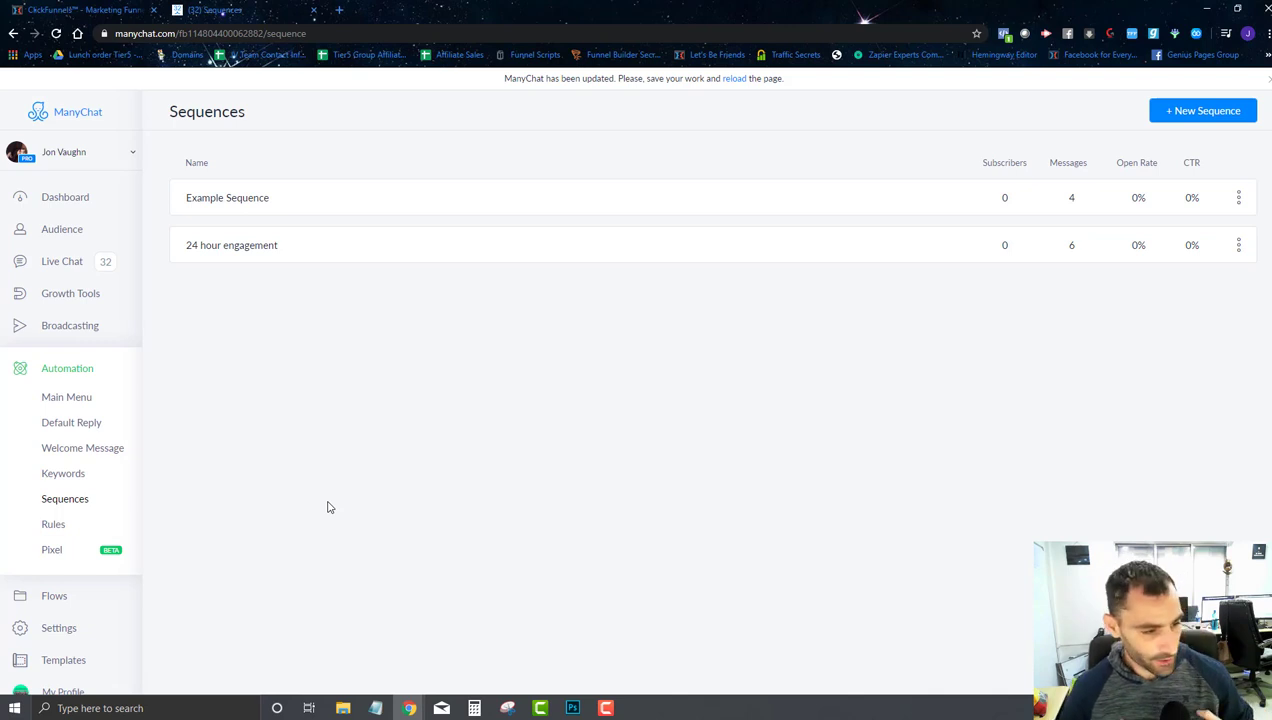
click(1244, 253)
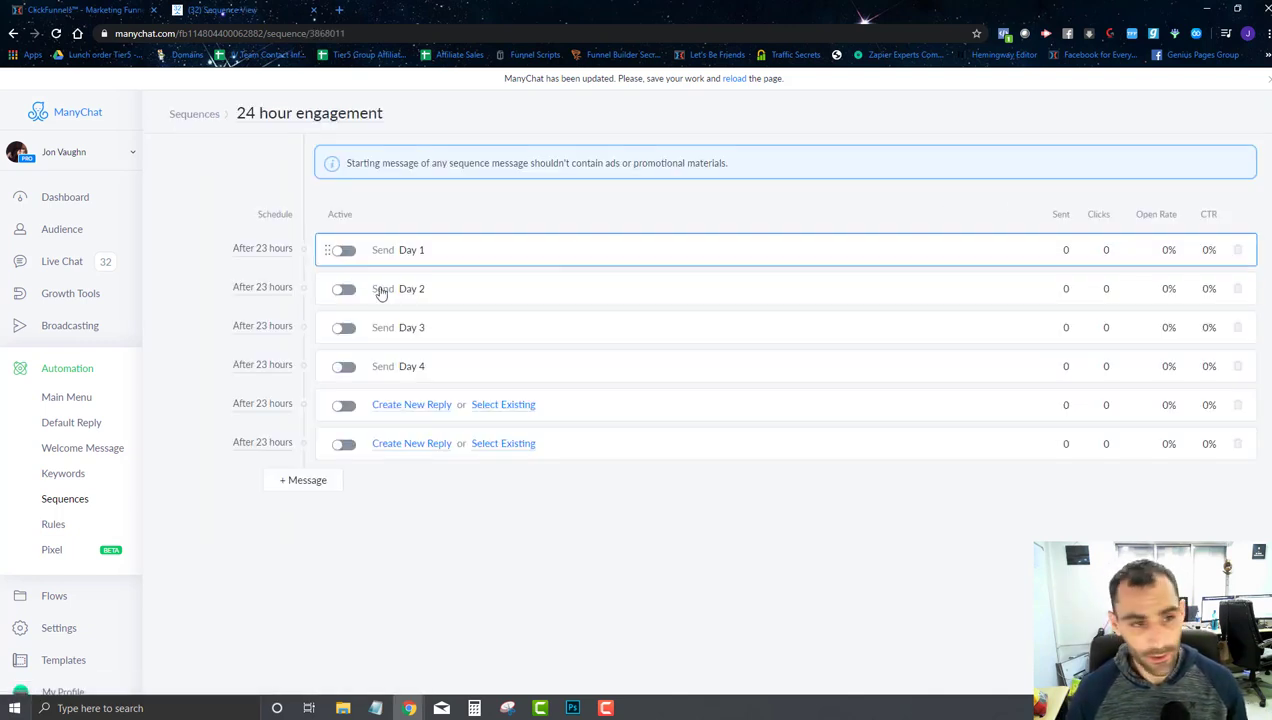
click(68, 508)
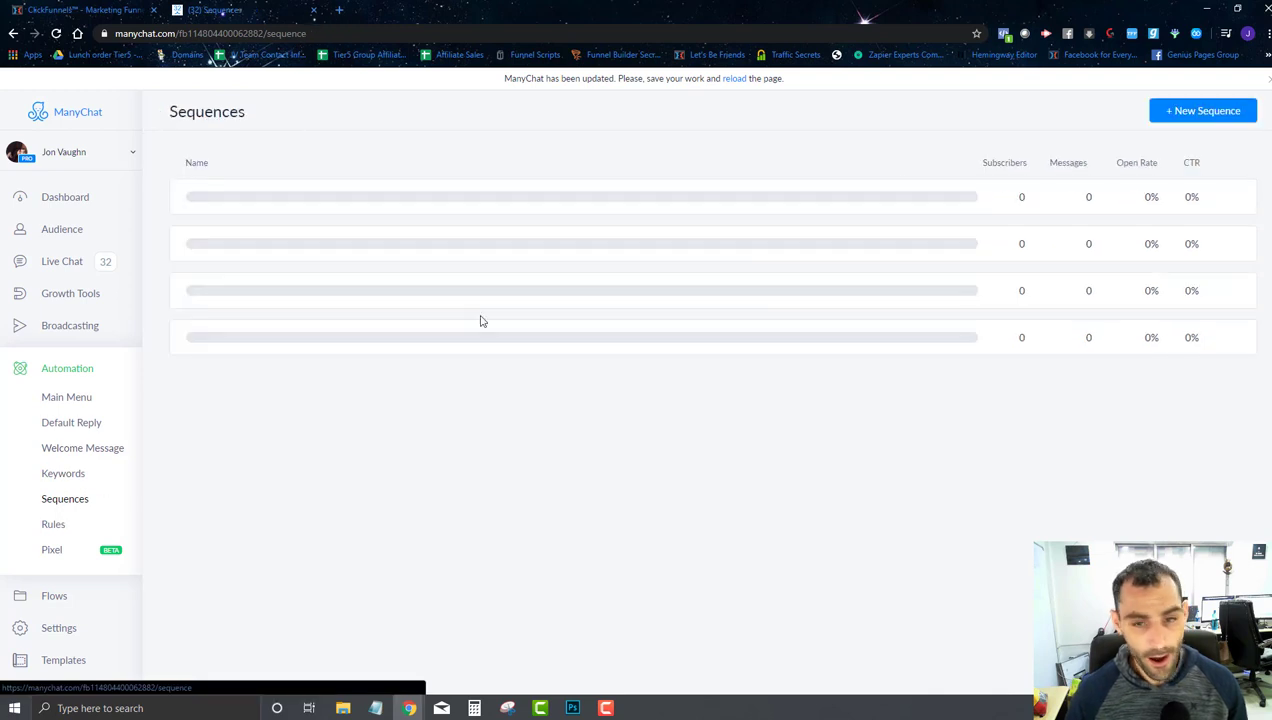
click(1240, 250)
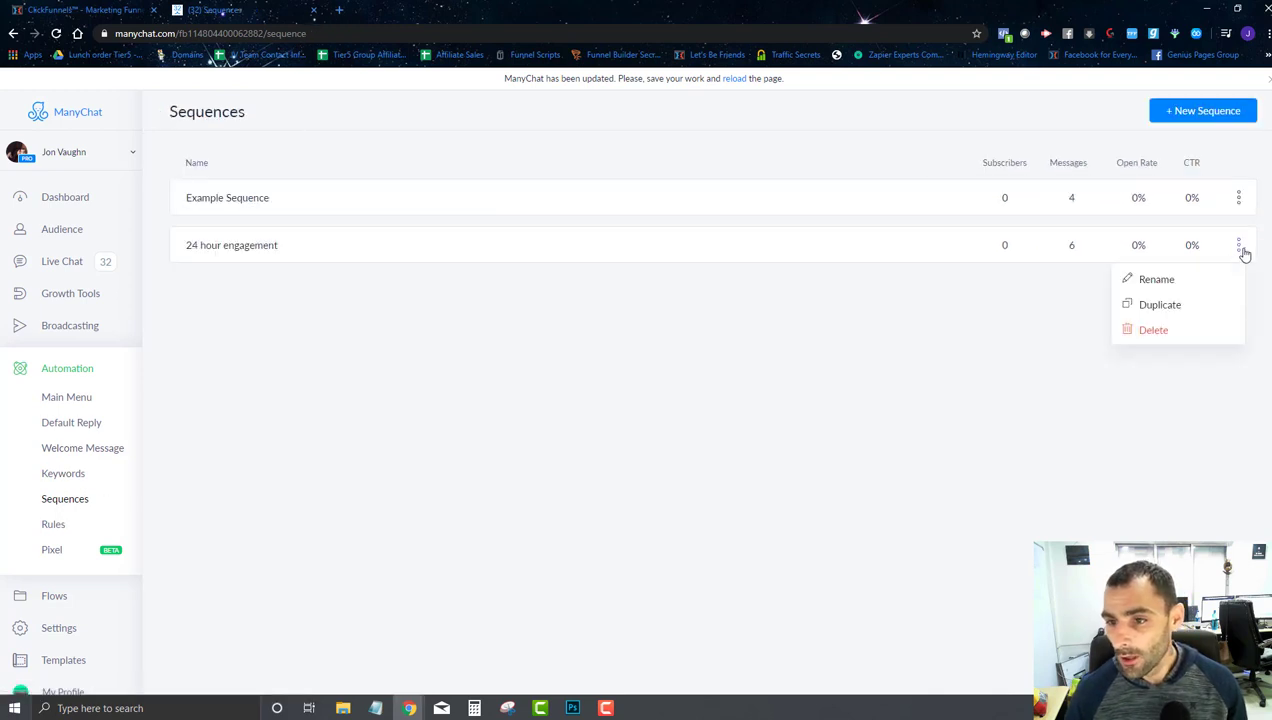
click(1148, 330)
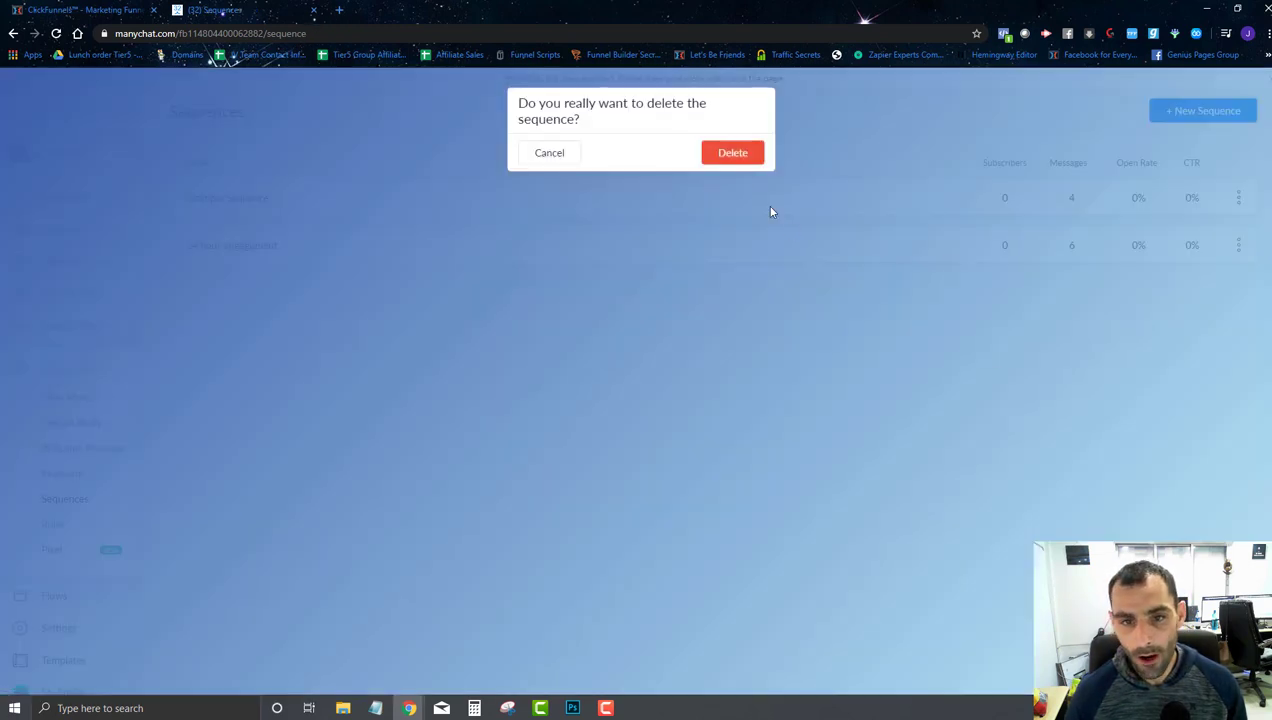
click(720, 160)
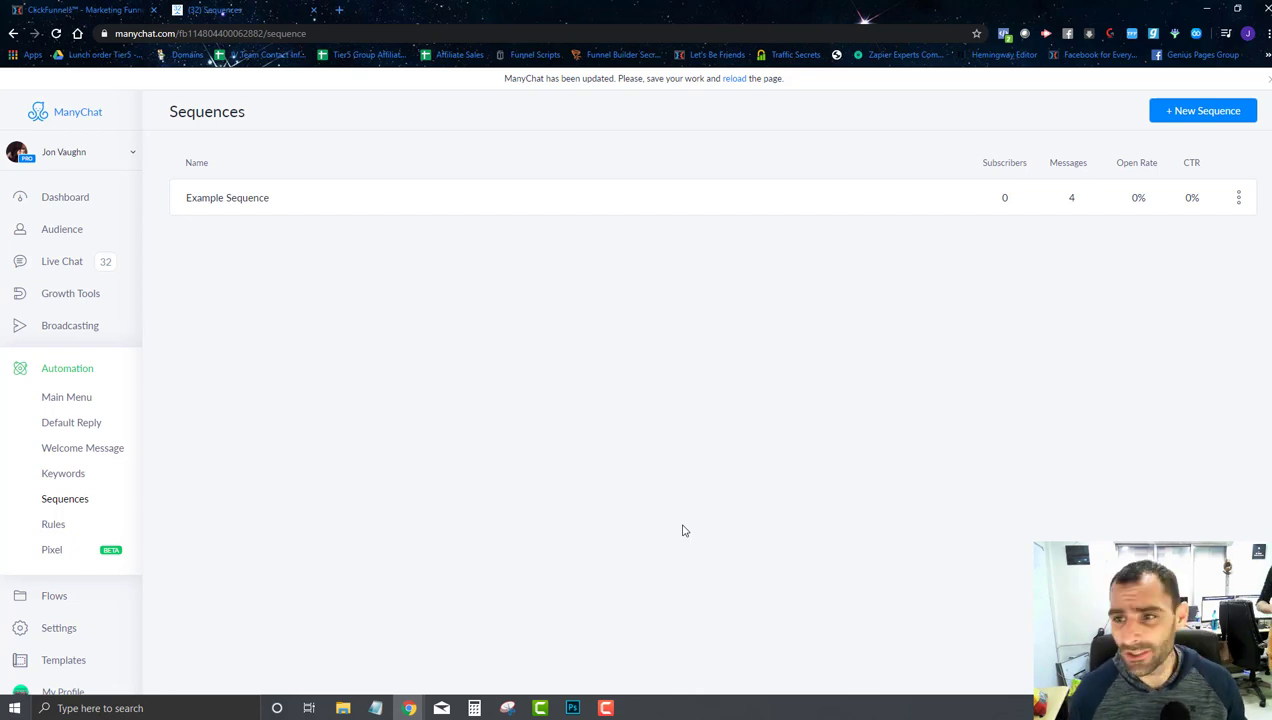
- Create a new sequence named "24 Hour Engagement Rule" and add a first message to it
click(1175, 112)
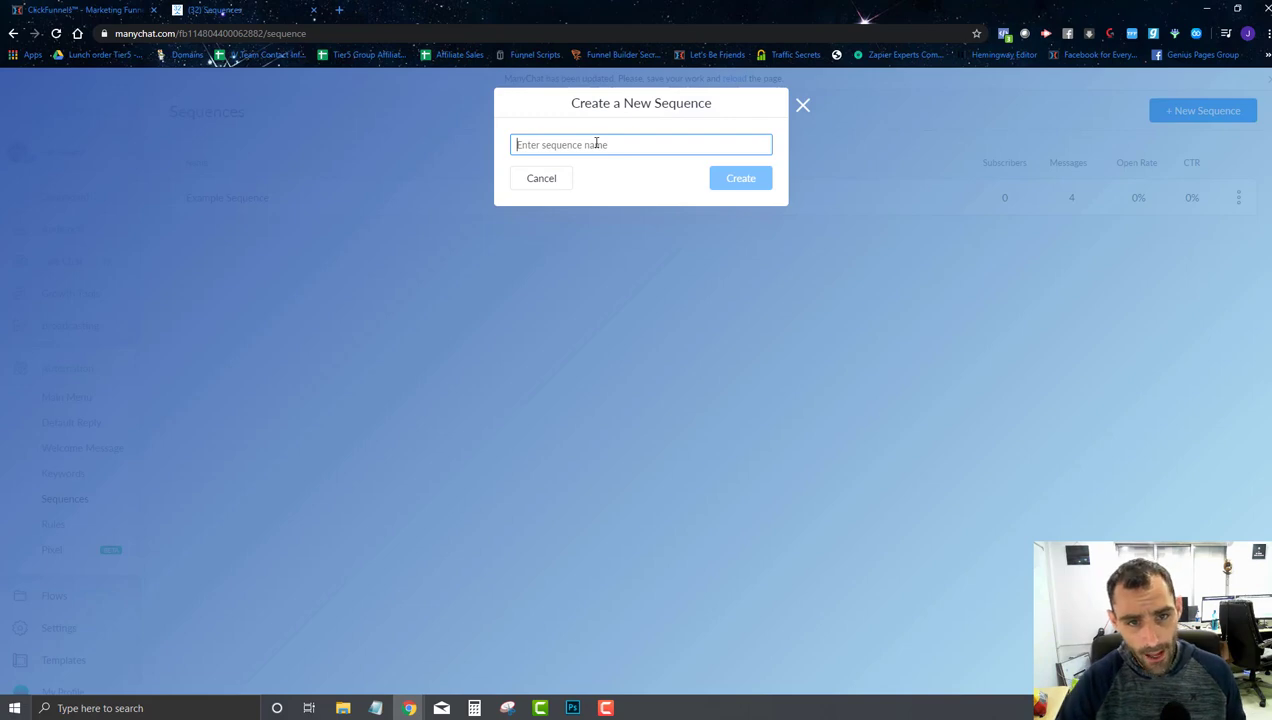
text(E)
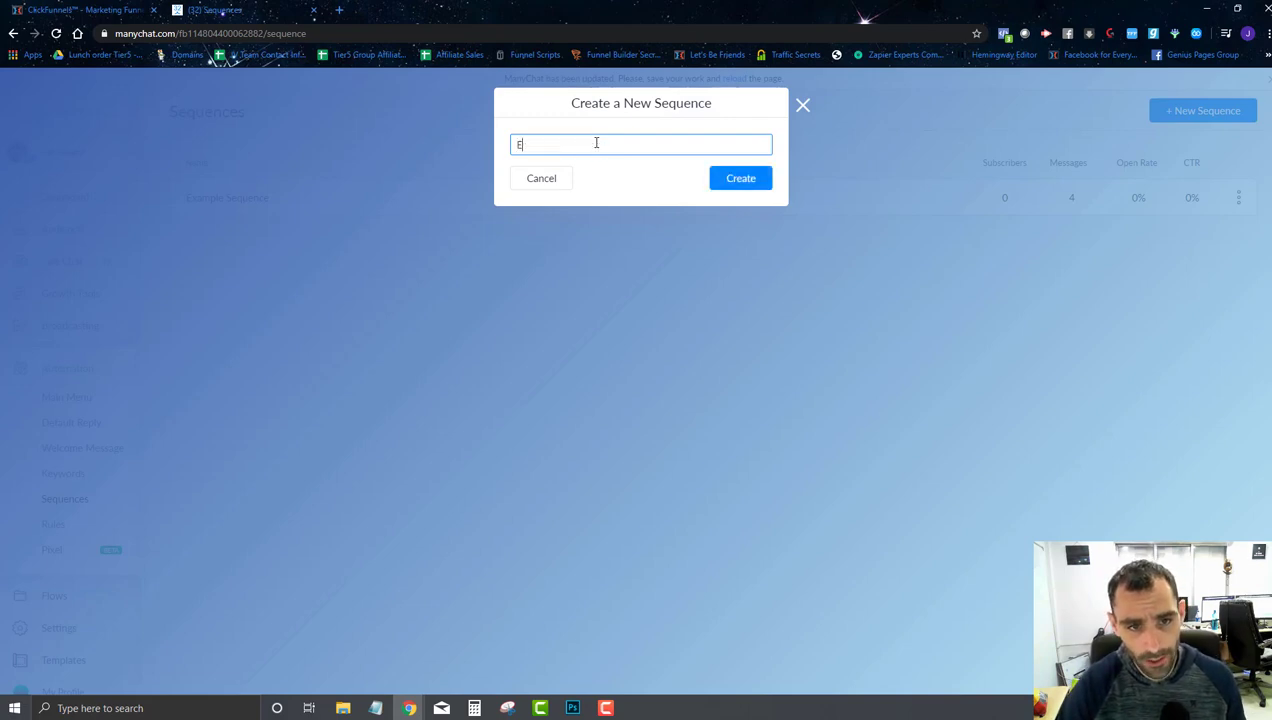
key(BackSpace)
text(2)
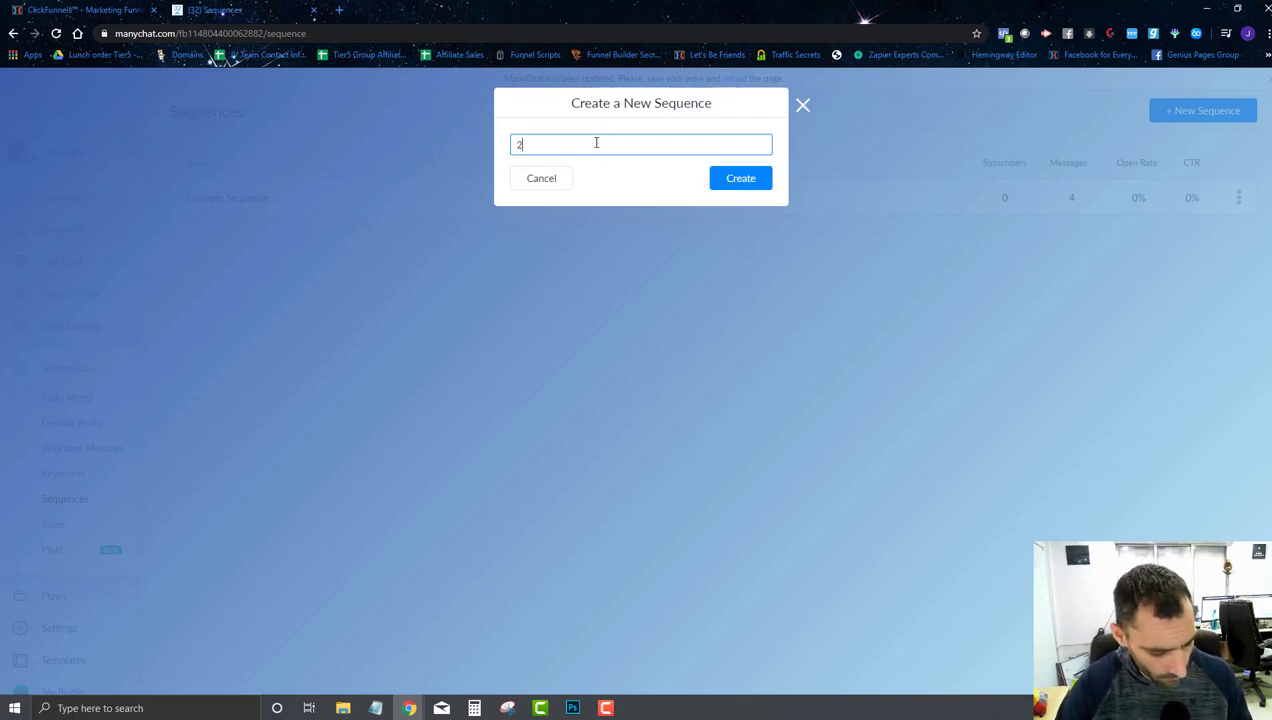
text(4 Hour En)
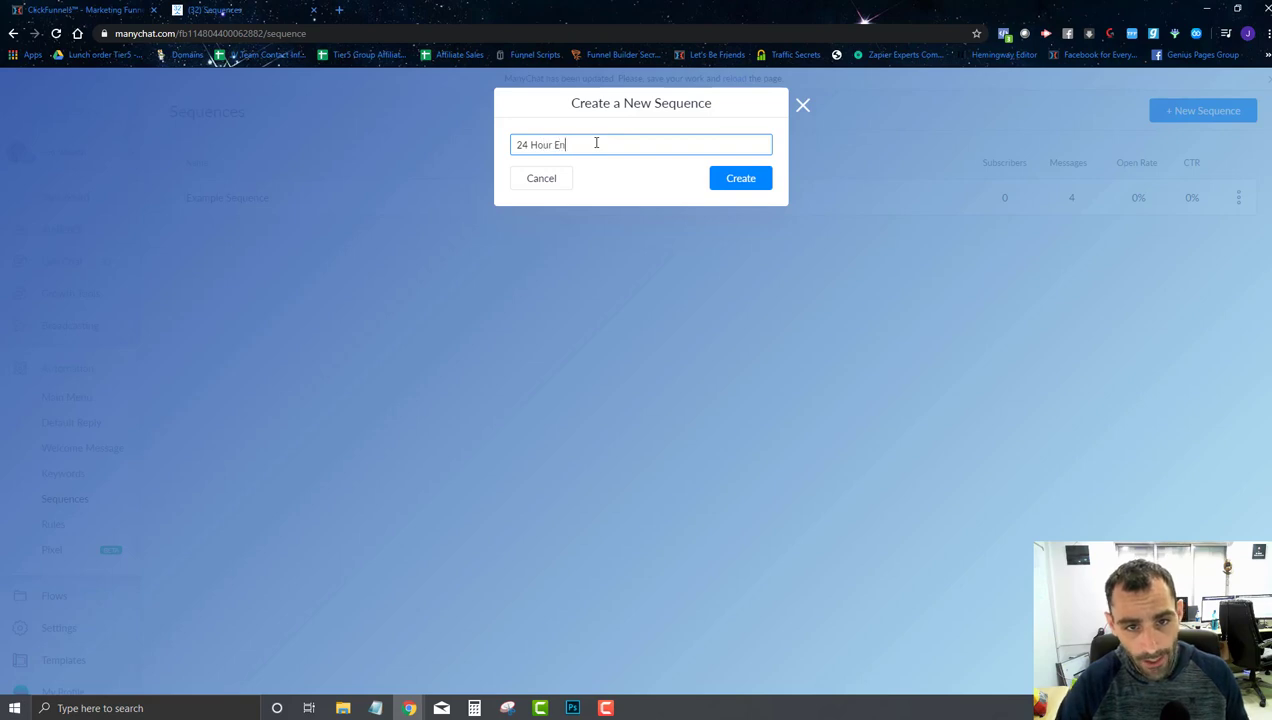
text(gagmement Rule)
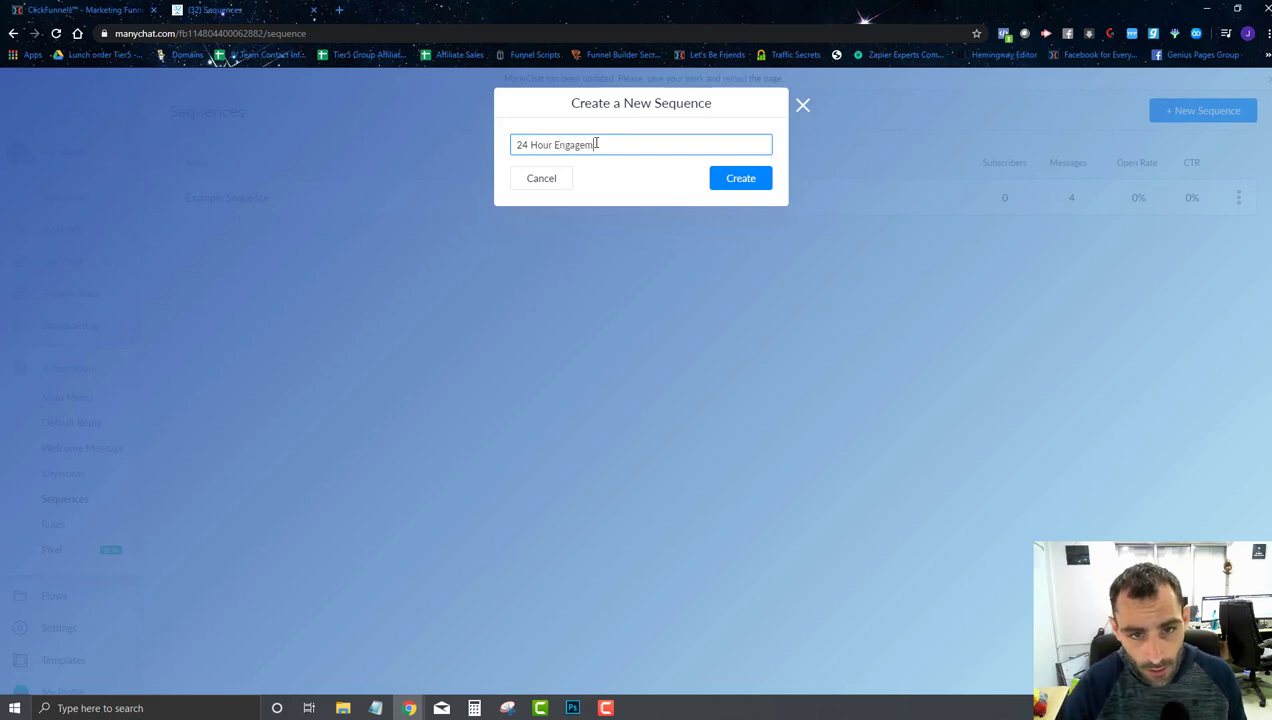
click(724, 182)
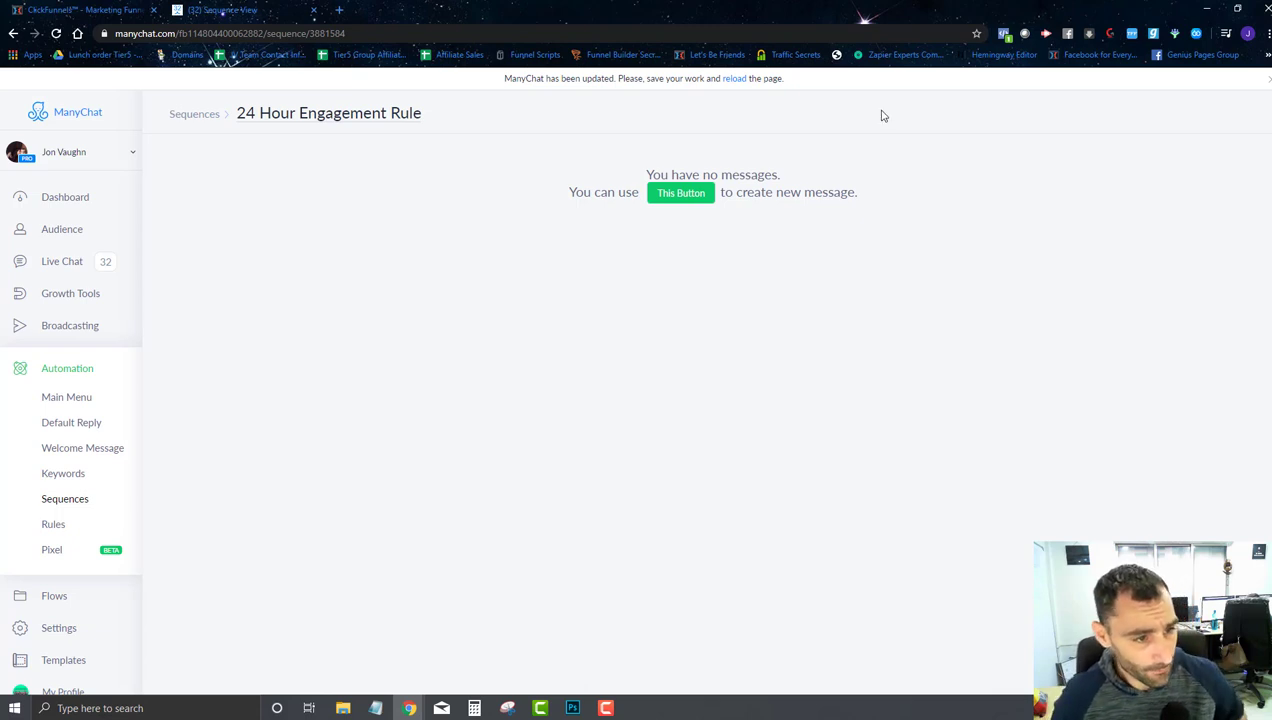
click(680, 194)
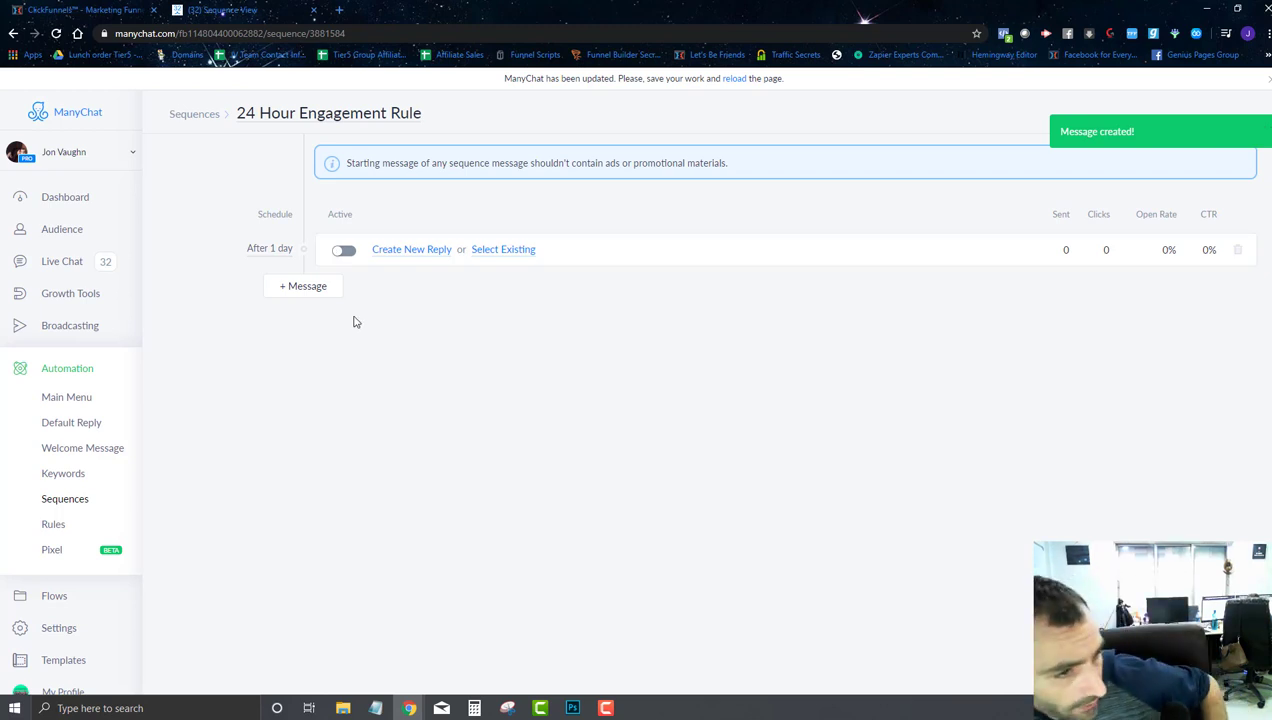
- Create a new flow named "24 Hour Engagement" in the Flows folder
click(55, 596)
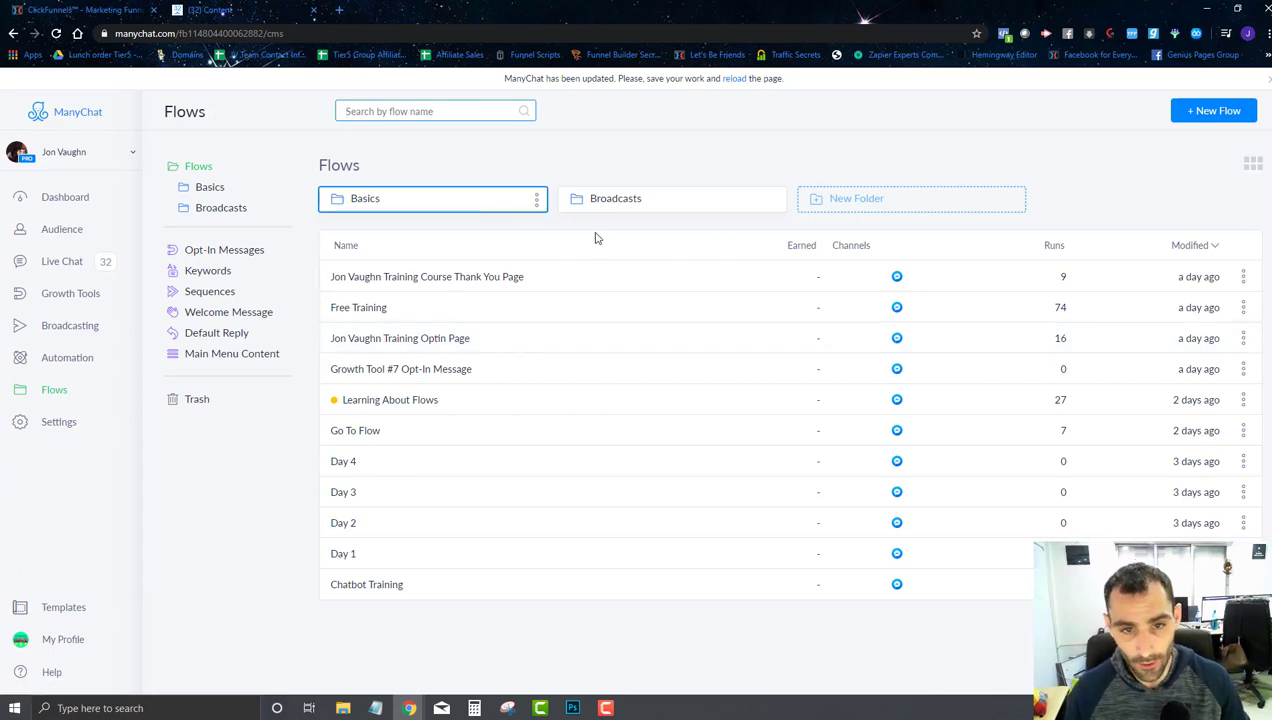
click(1203, 116)
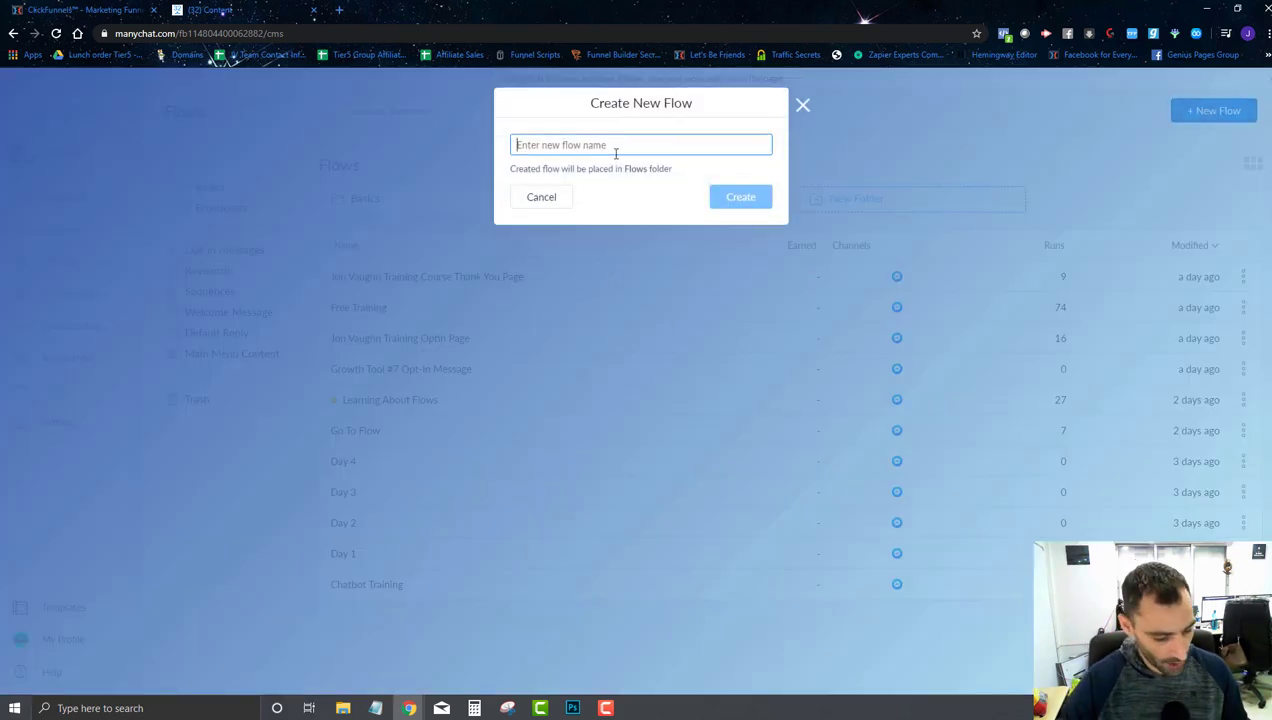
text(24 Hour)
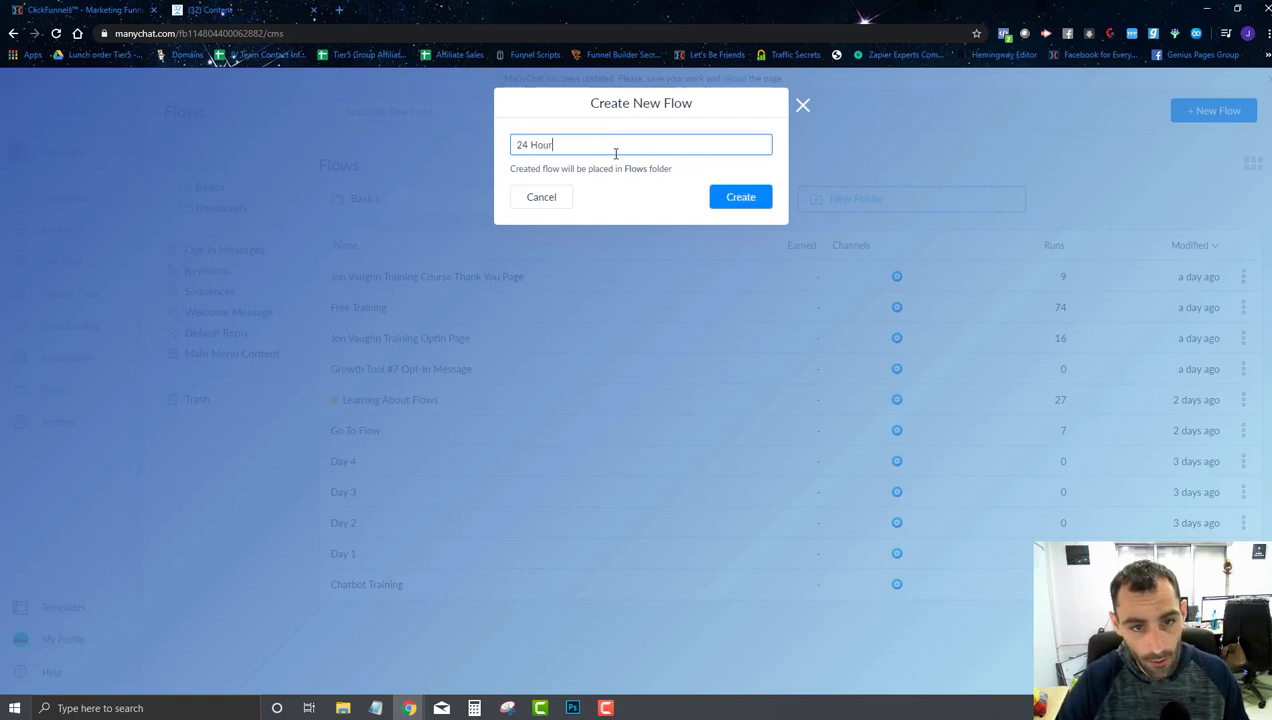
text( Engagement)
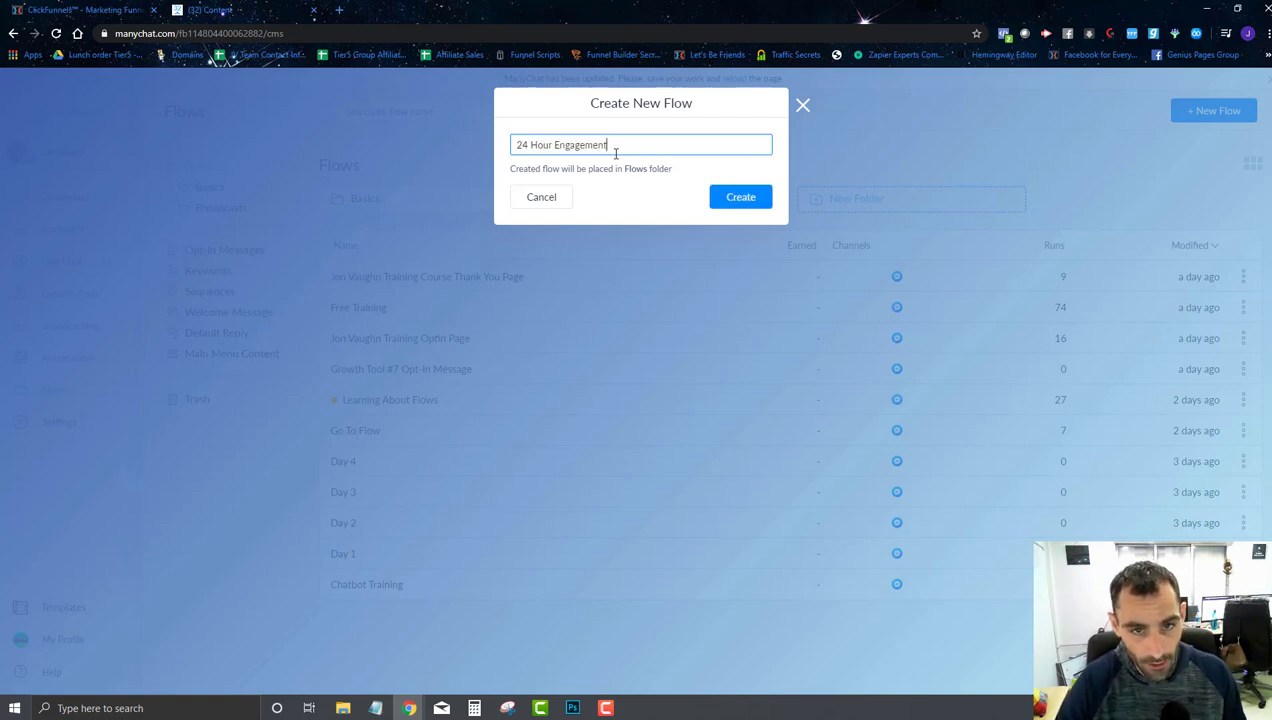
click(741, 197)
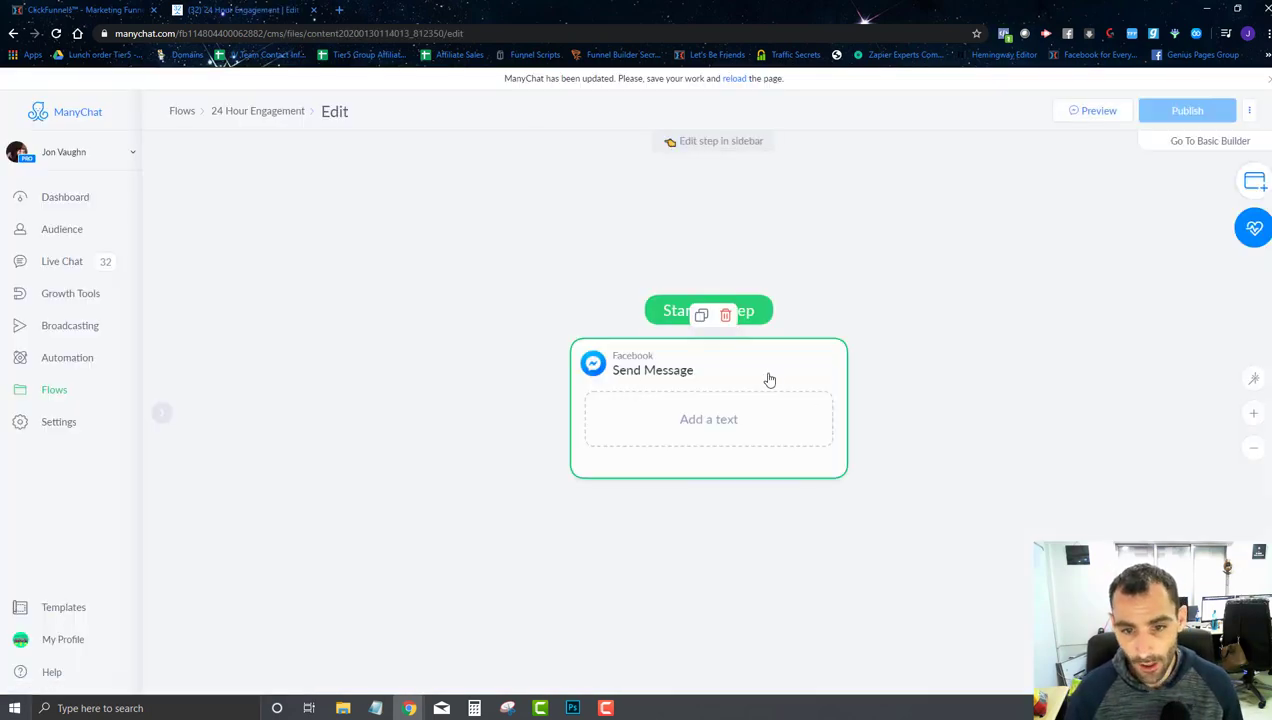
- Begin the starting step's Facebook message text with "Hey" followed by the First Name variable
drag(767, 378, 580, 267)
click(670, 352)
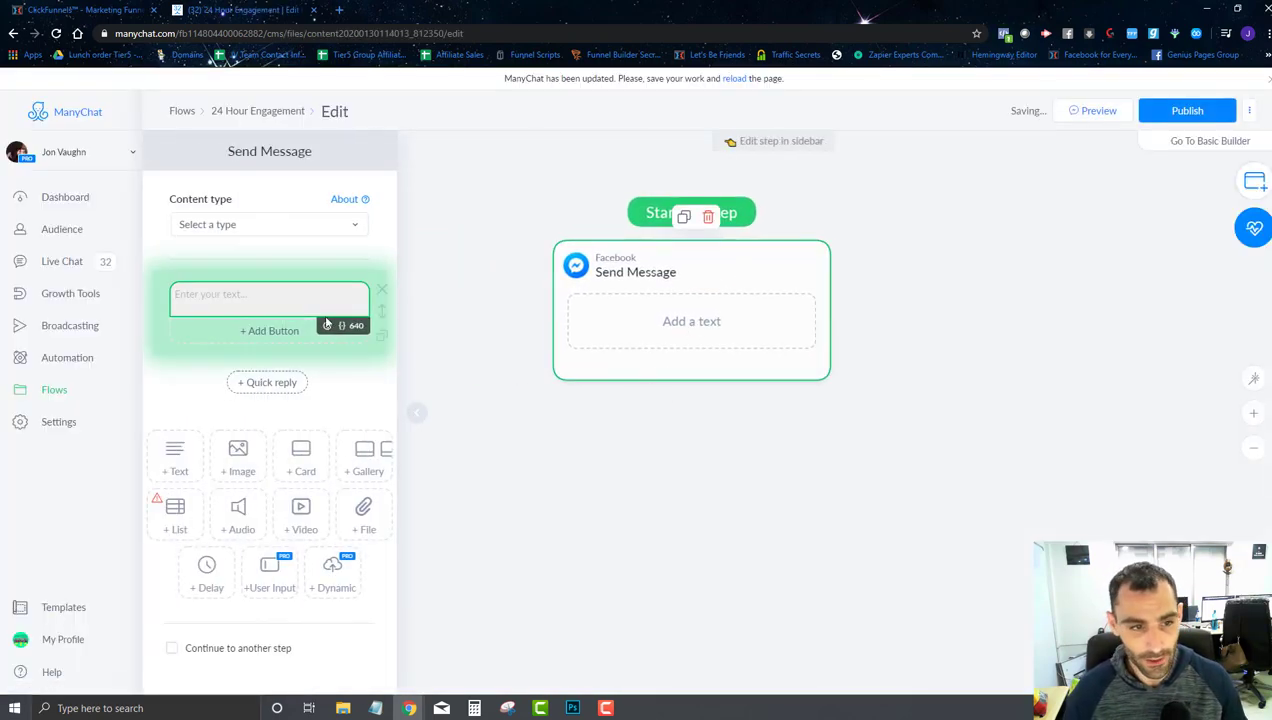
text(Hey,)
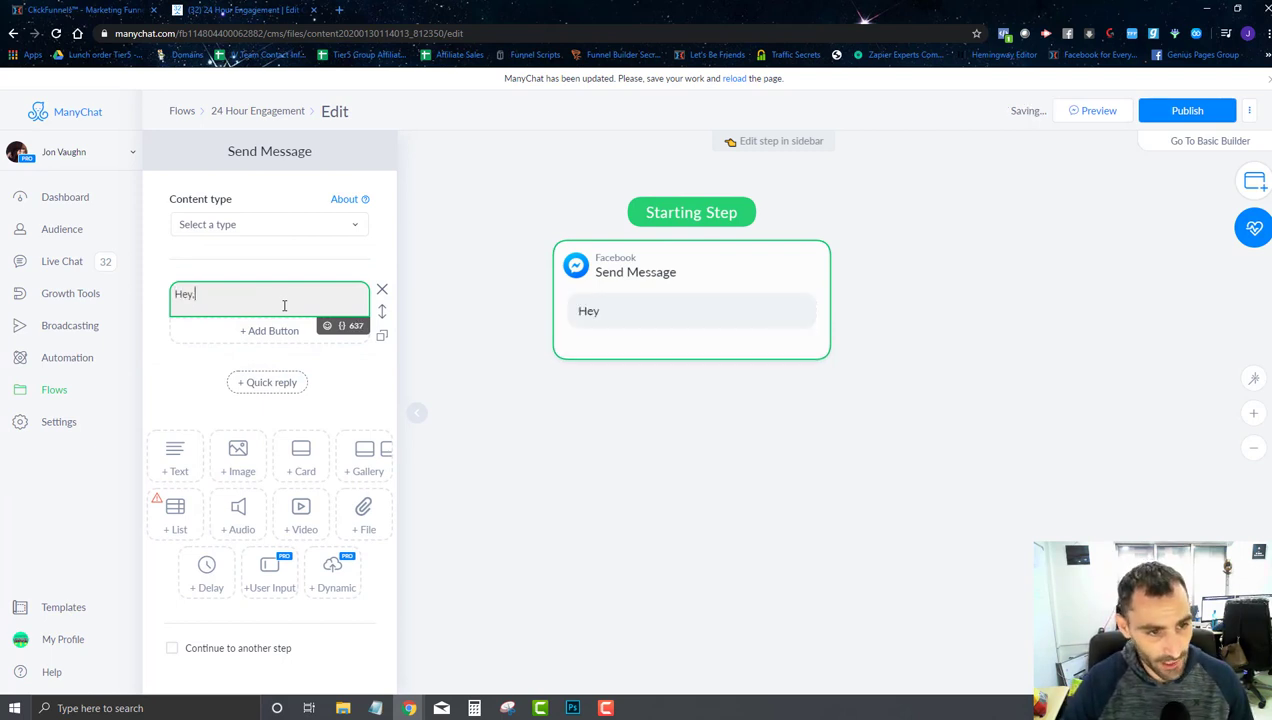
key(BackSpace)
text(,)
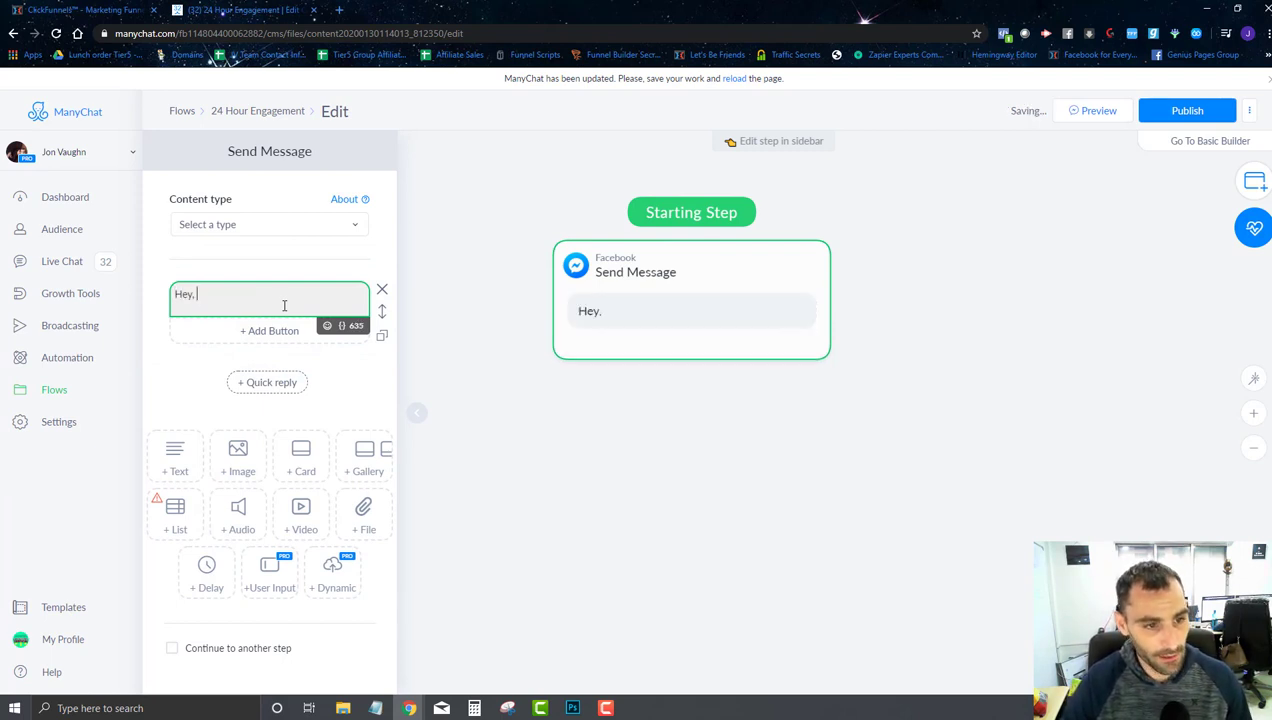
key(BackSpace)
text({{firs)
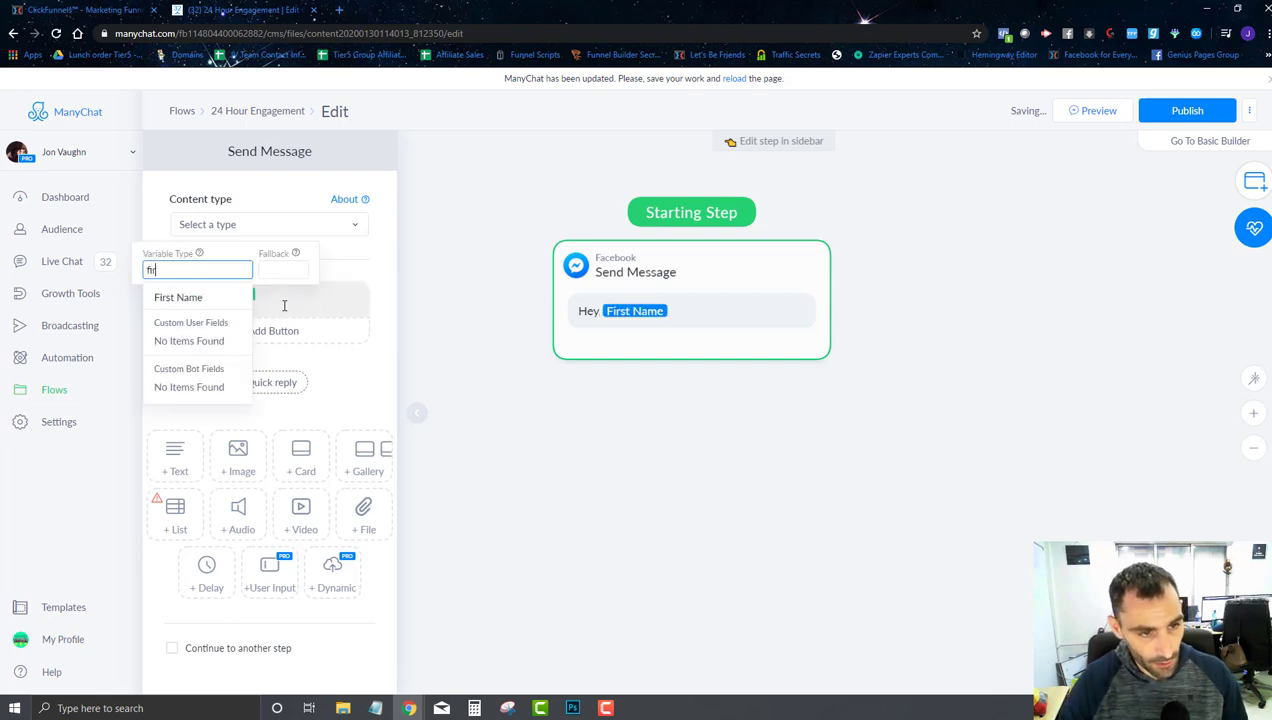
key(Return)
key(Return)
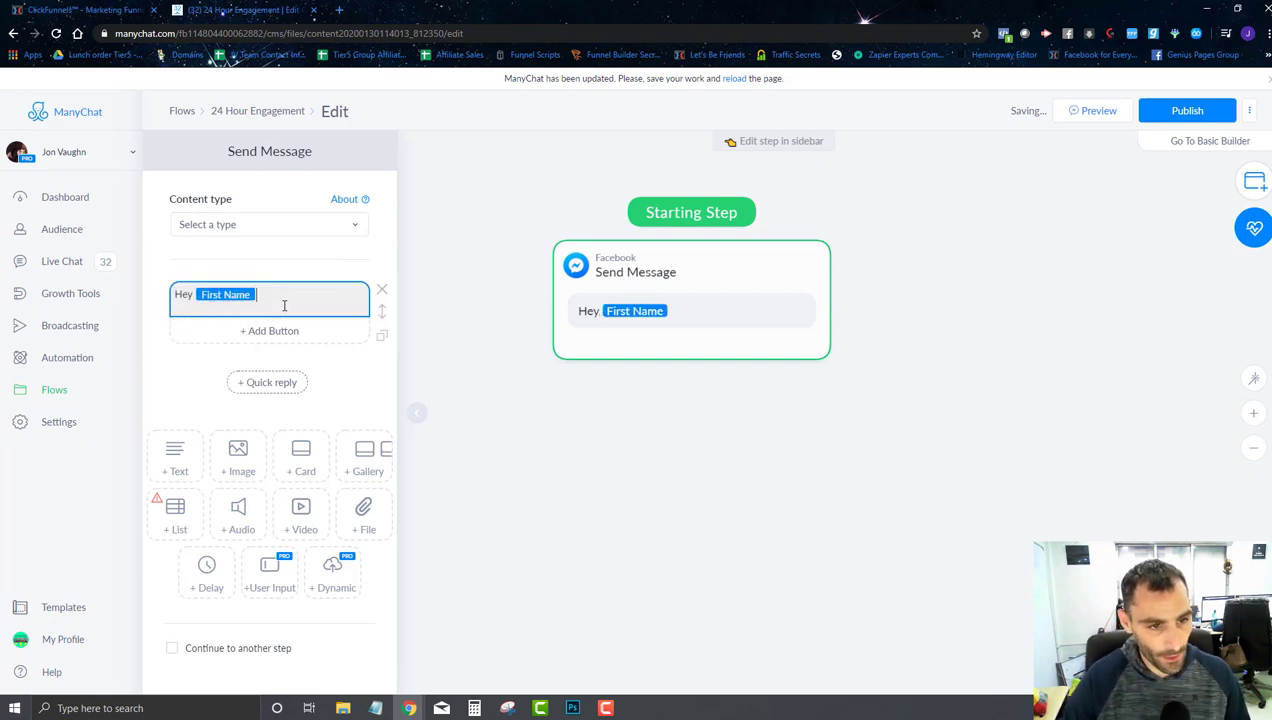
- Continue the message with ", you know it's really important to keep your list clean and only have people on your list that actually want to be there."
text(, you know )
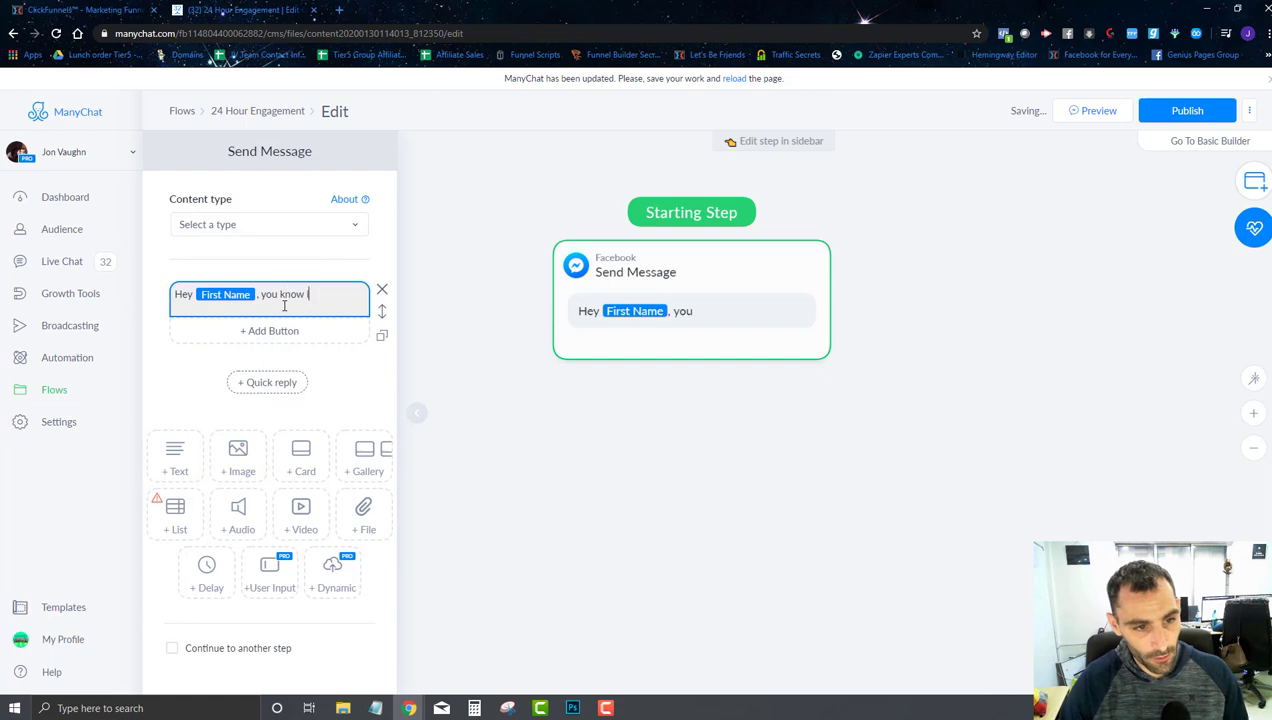
text(it's really impor)
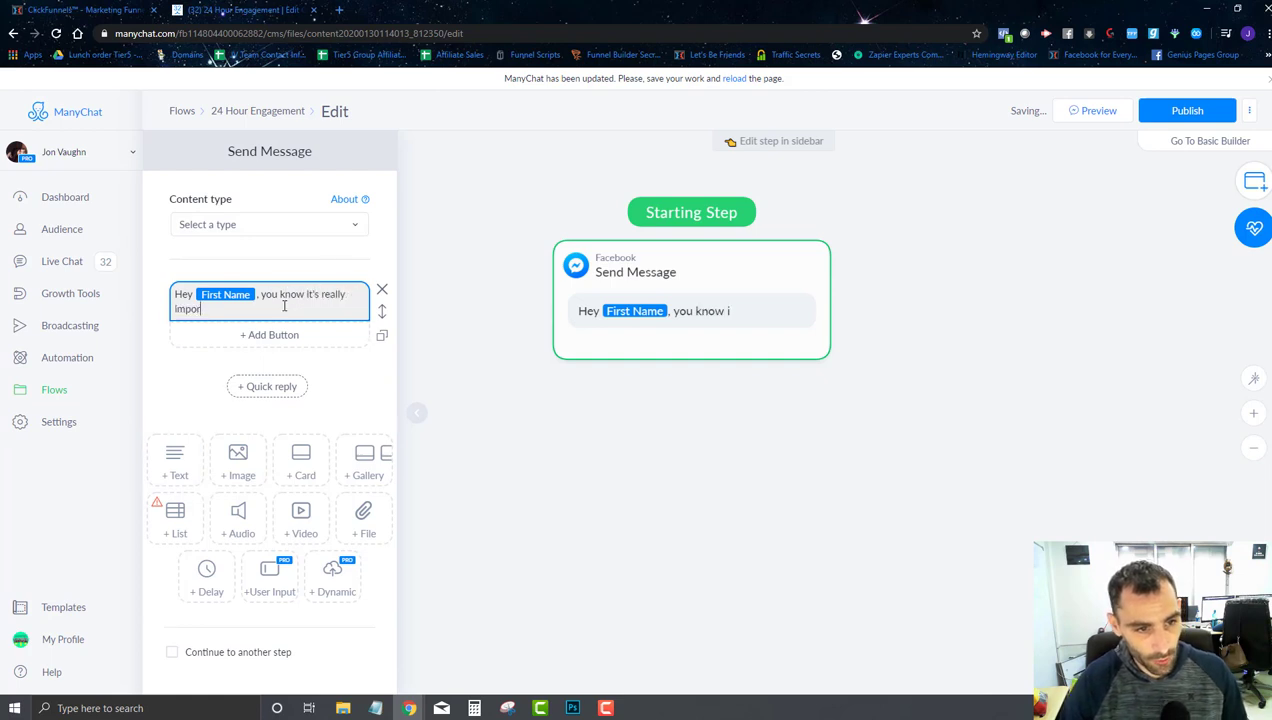
text(tant to keep your)
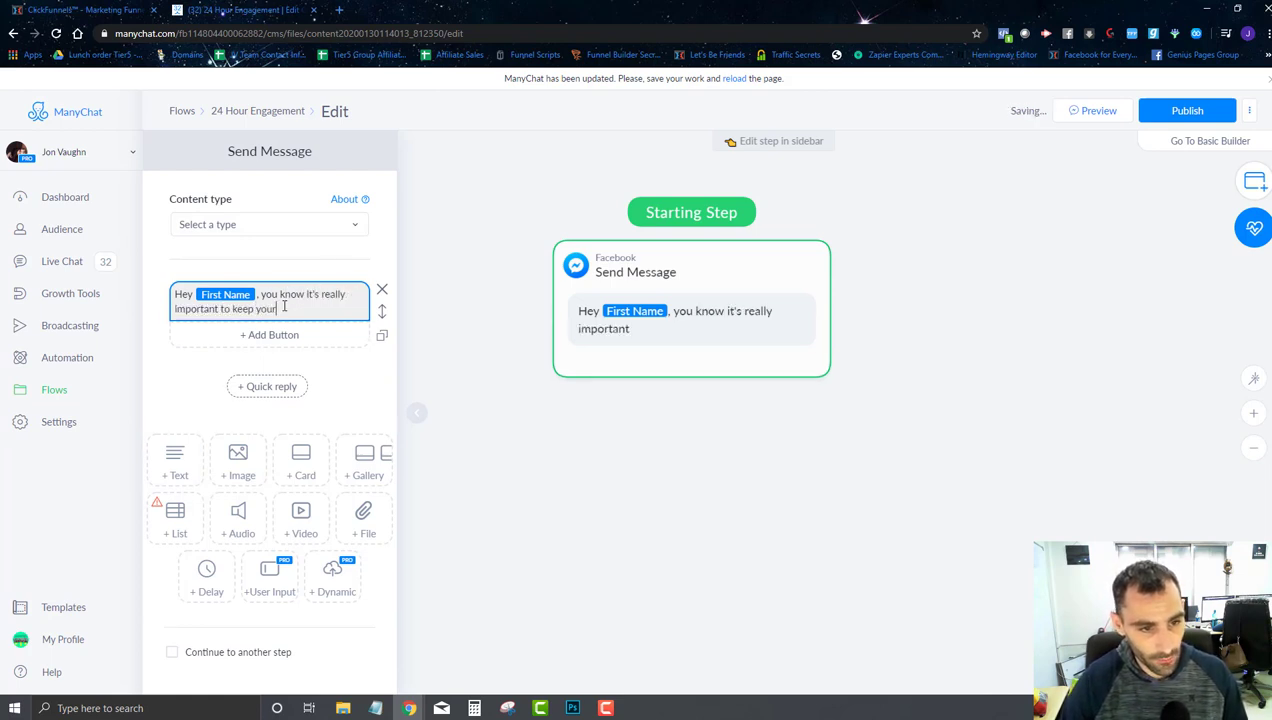
text( list clean on)
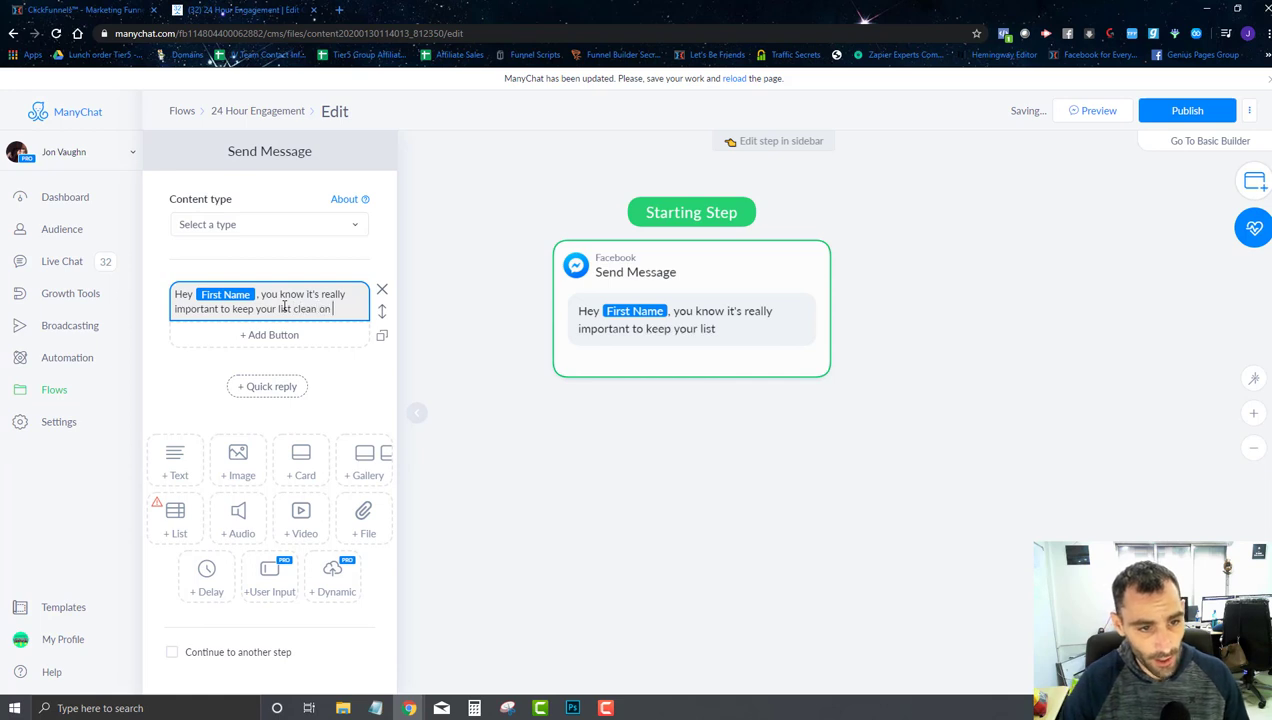
key(BackSpace)
key(BackSpace)
text(and only hav)
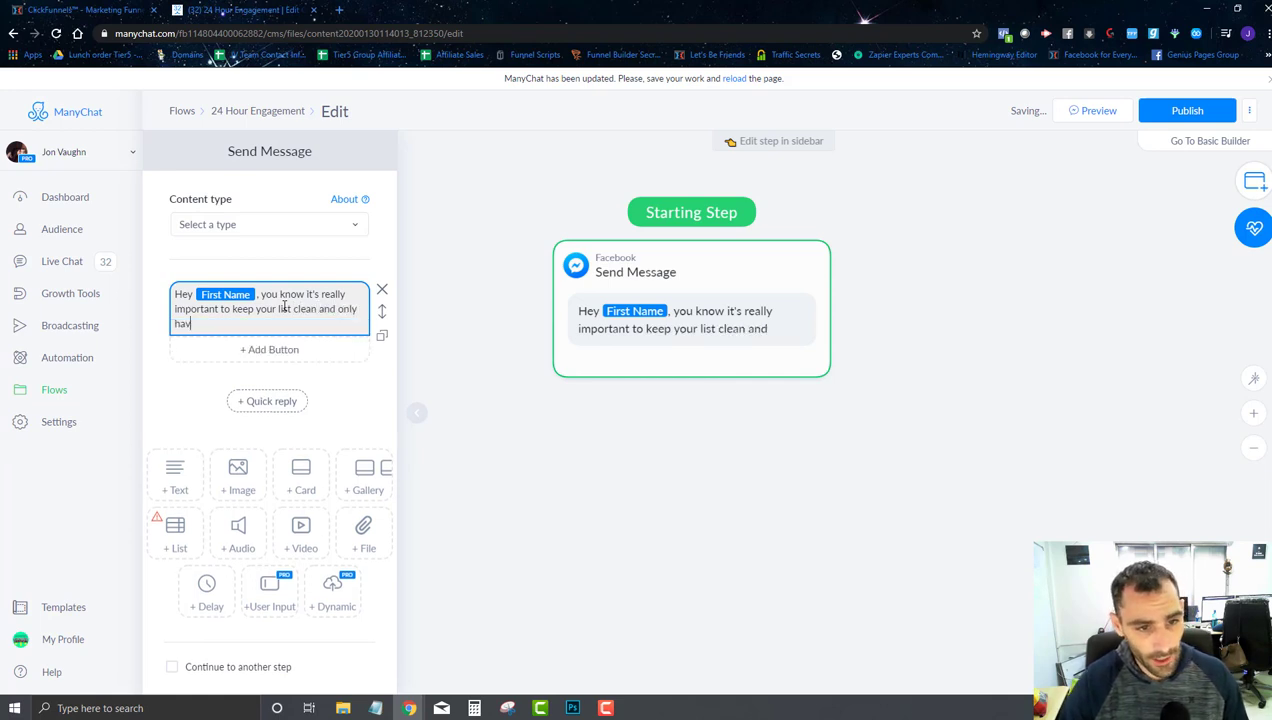
text(e people on )
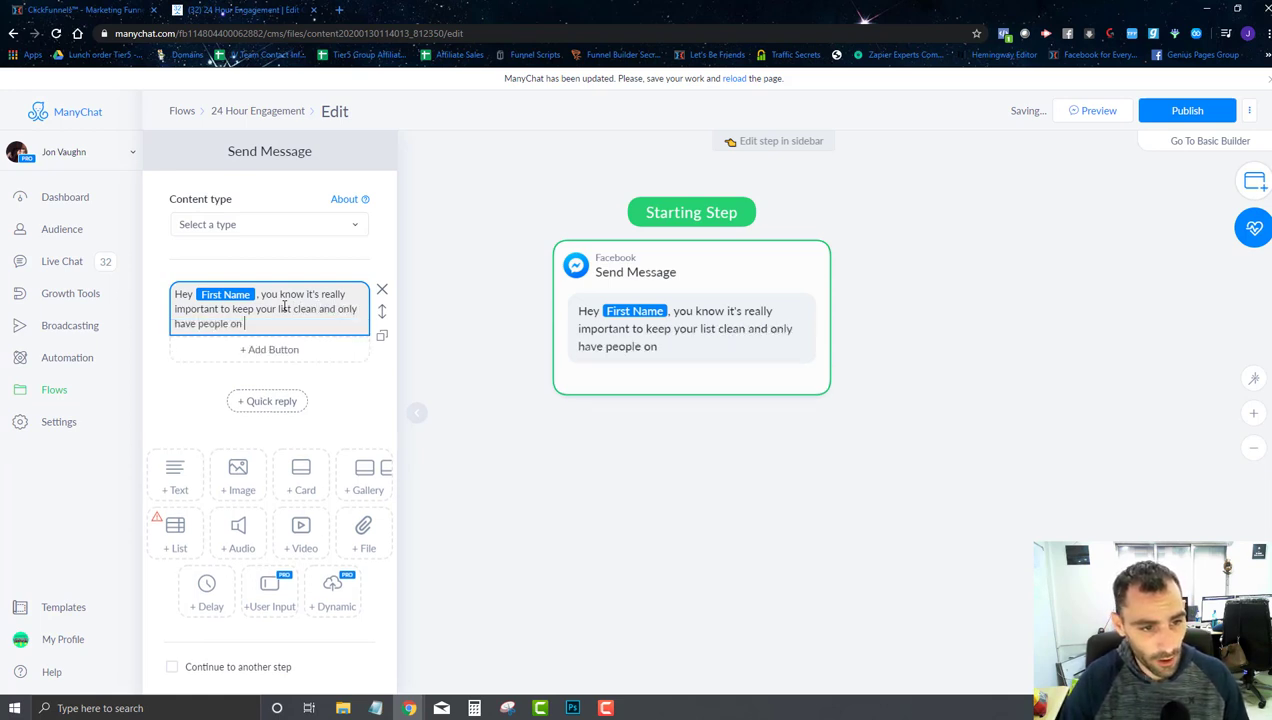
text(your list that actua)
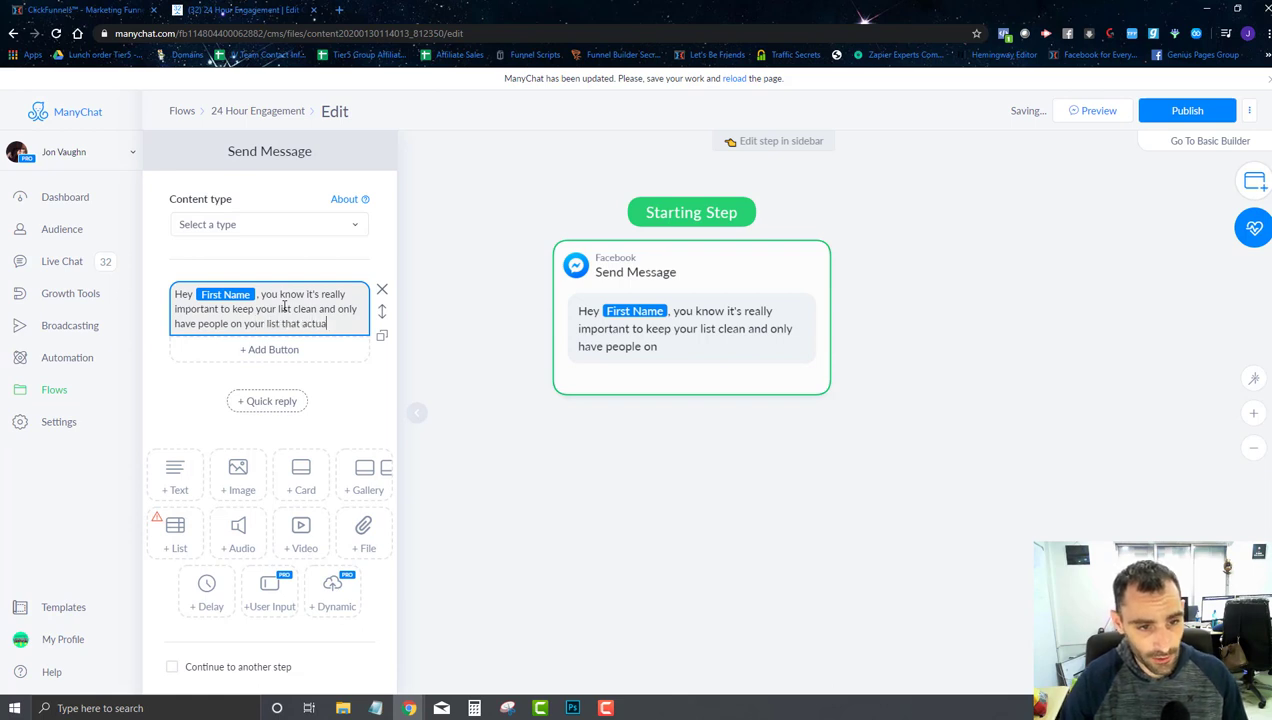
text(lly want to be there.)
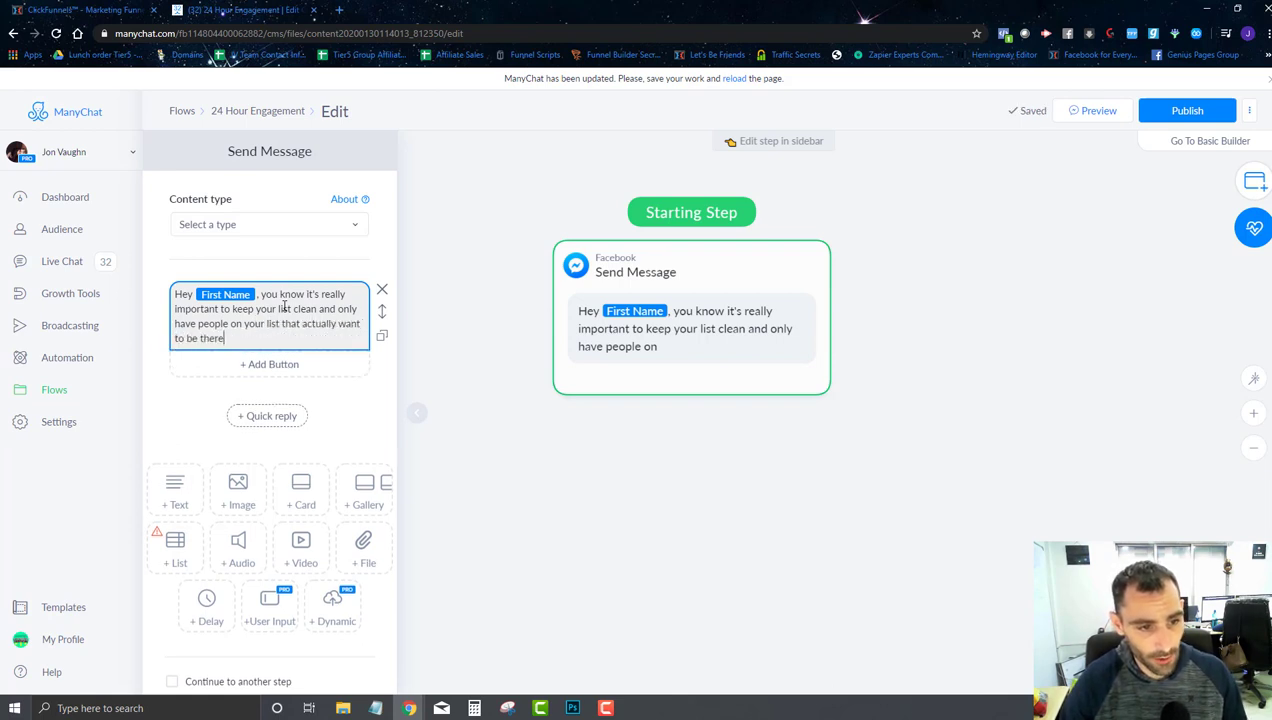
- Add a second paragraph to the message: "I like to constantly remind that you can unsubscribe from my list at anytime you want."
key(Return)
key(Return)
text(I like to conc)
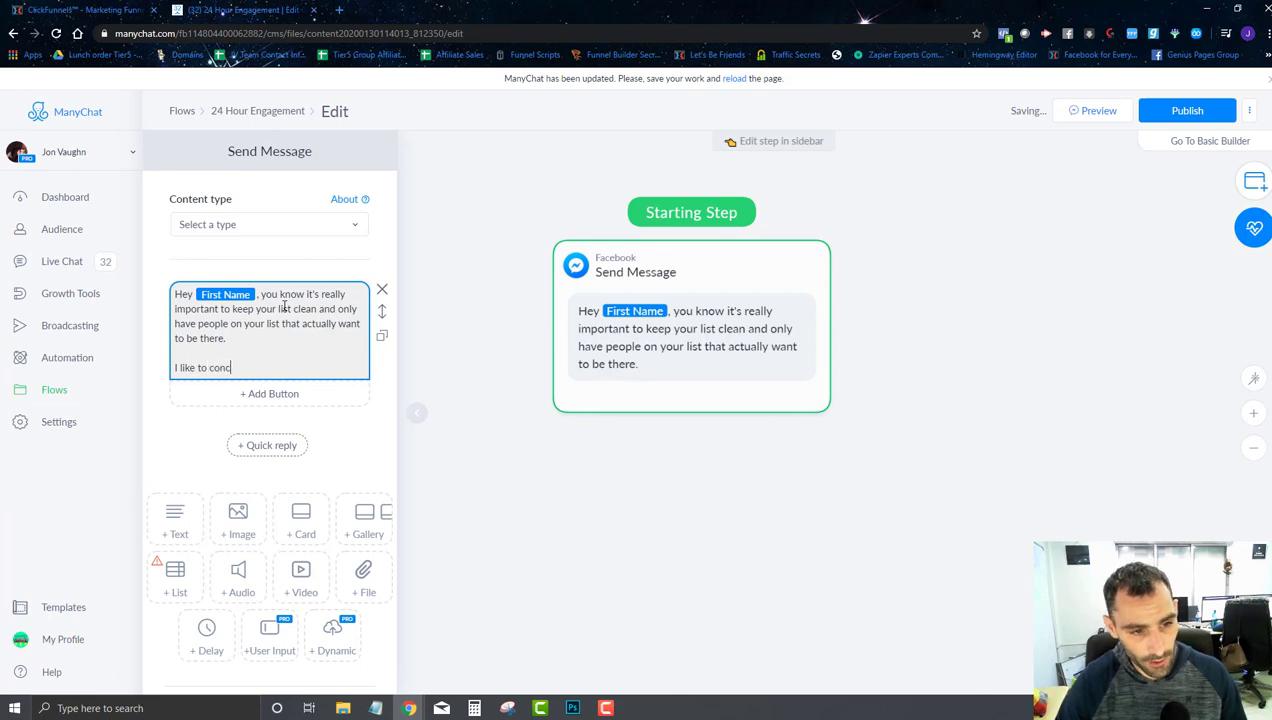
key(BackSpace)
text(stantly )
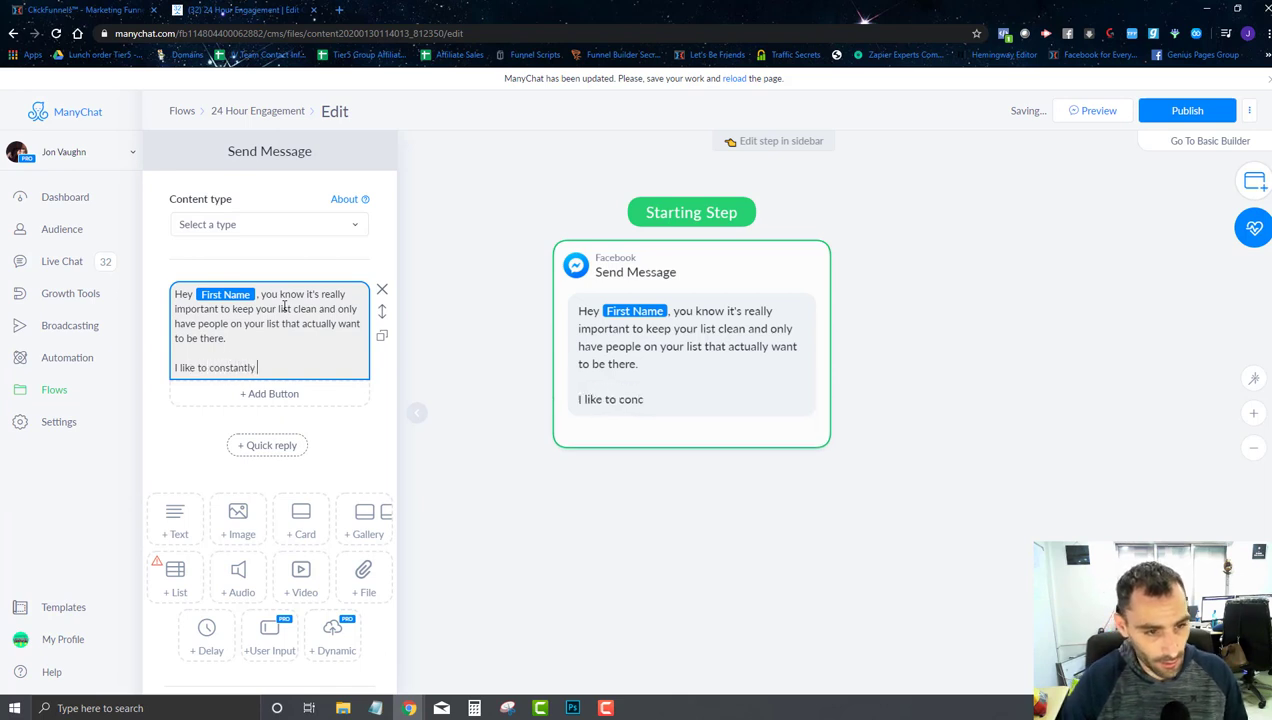
text(remind that you can )
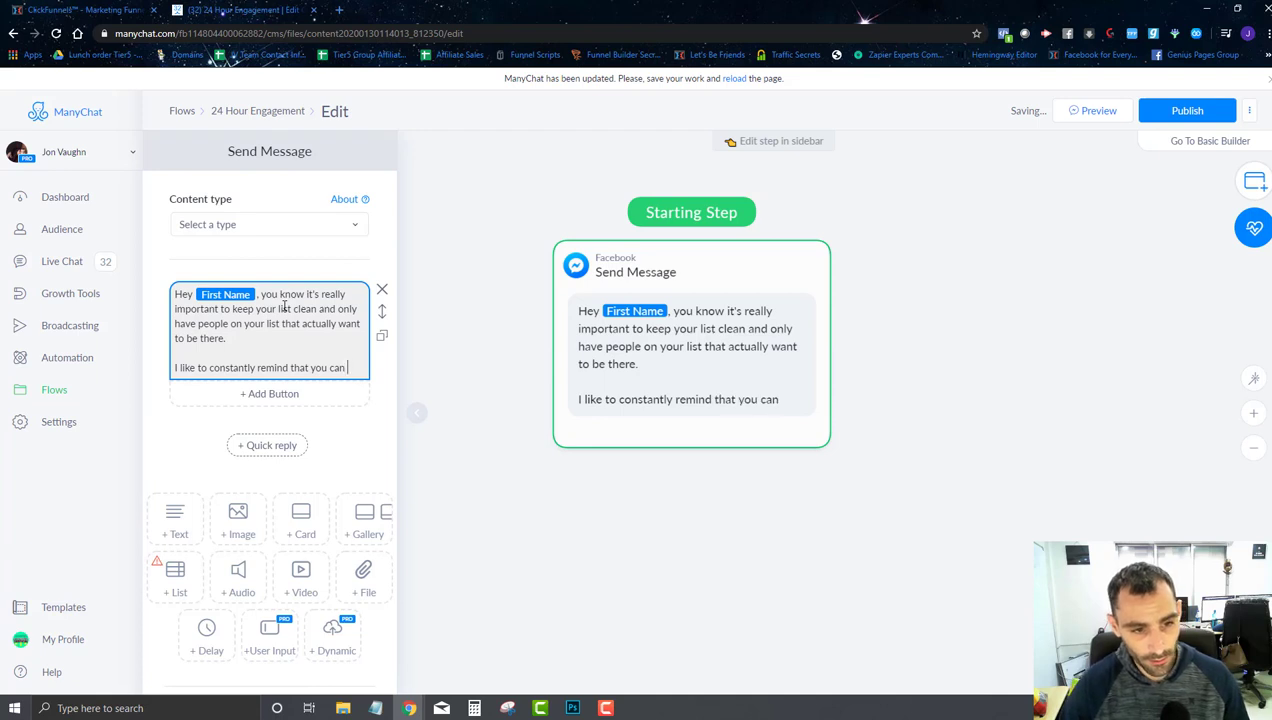
text(exit m)
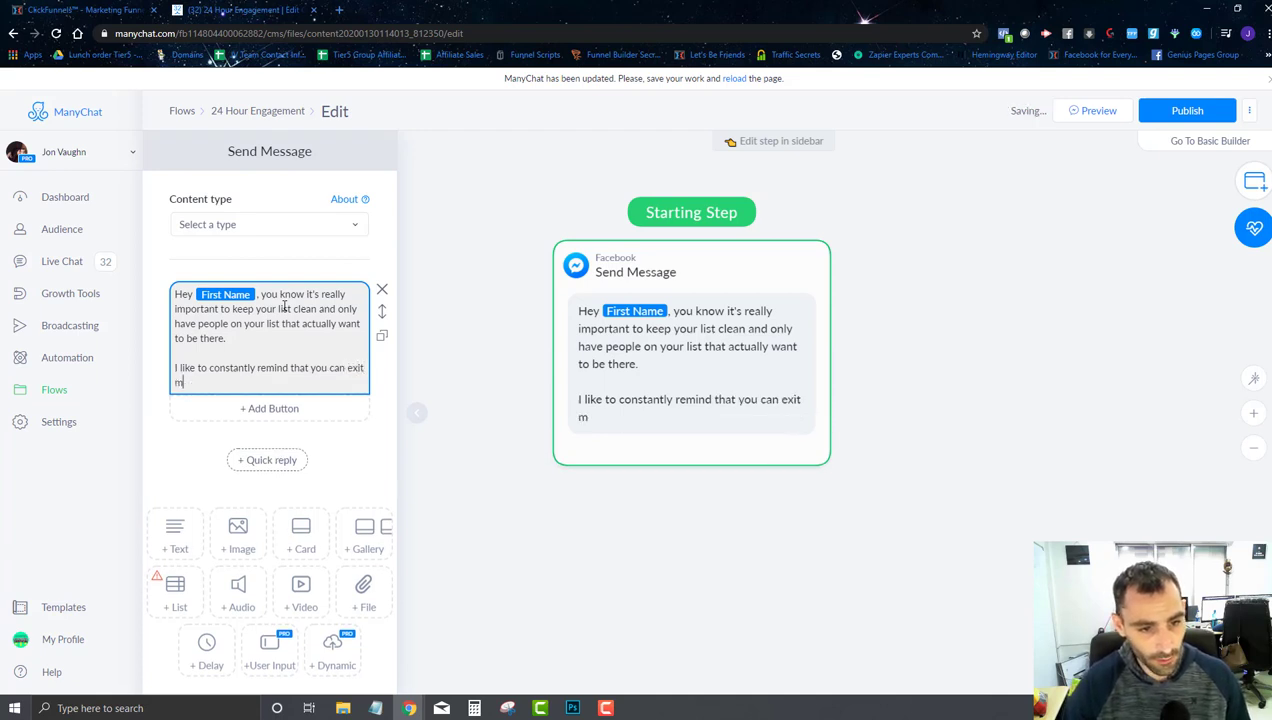
key(BackSpace)
key(BackSpace)
key(BackSpace)
key(BackSpace)
key(BackSpace)
key(BackSpace)
text(unsubs)
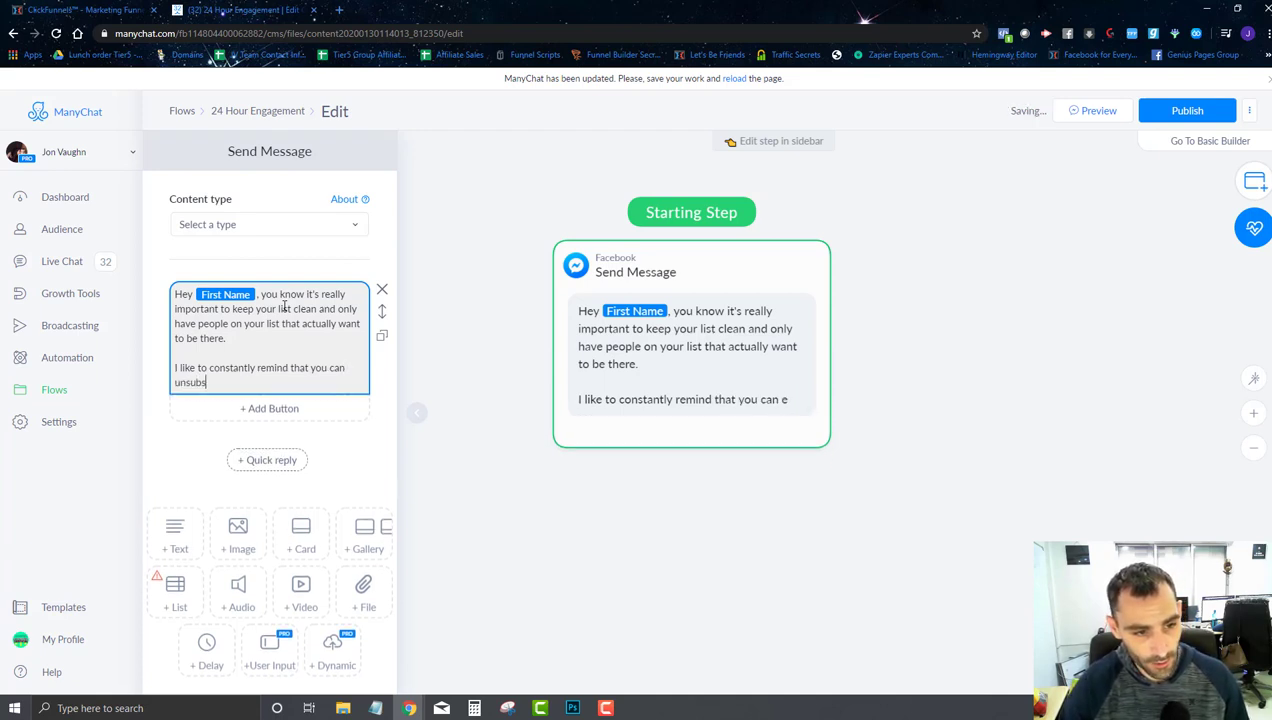
text(cribe from )
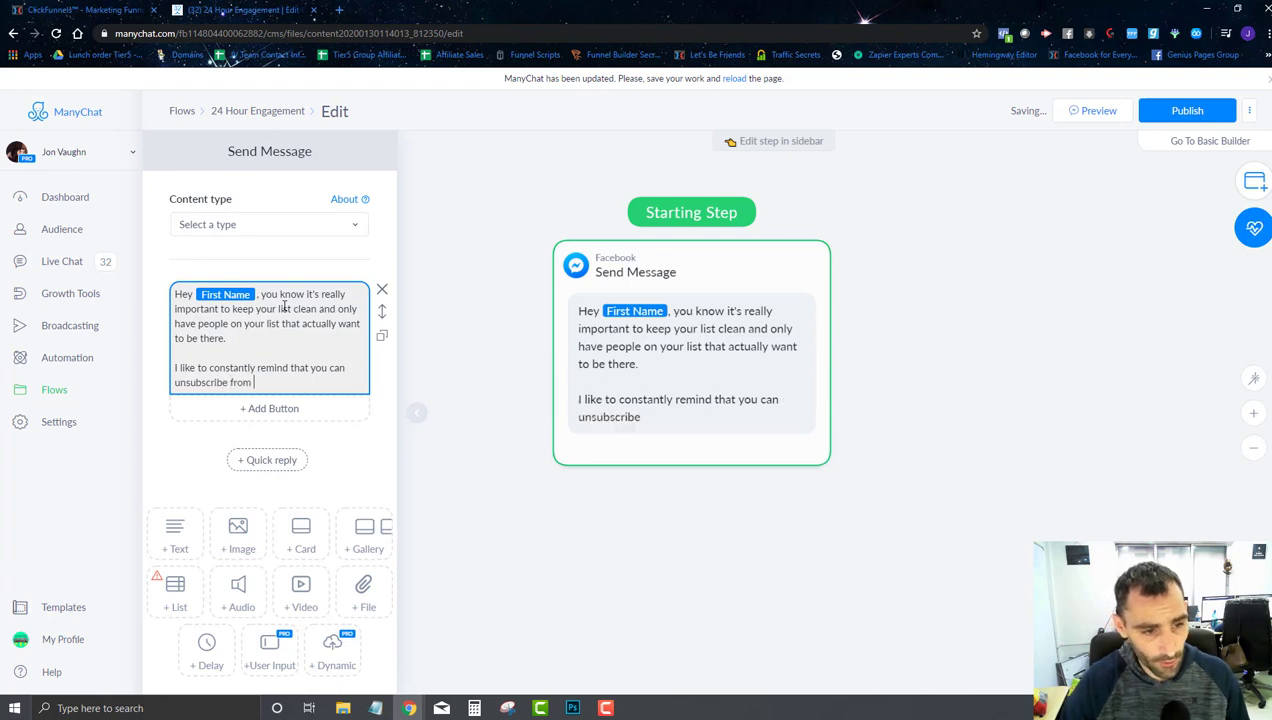
text(my list at)
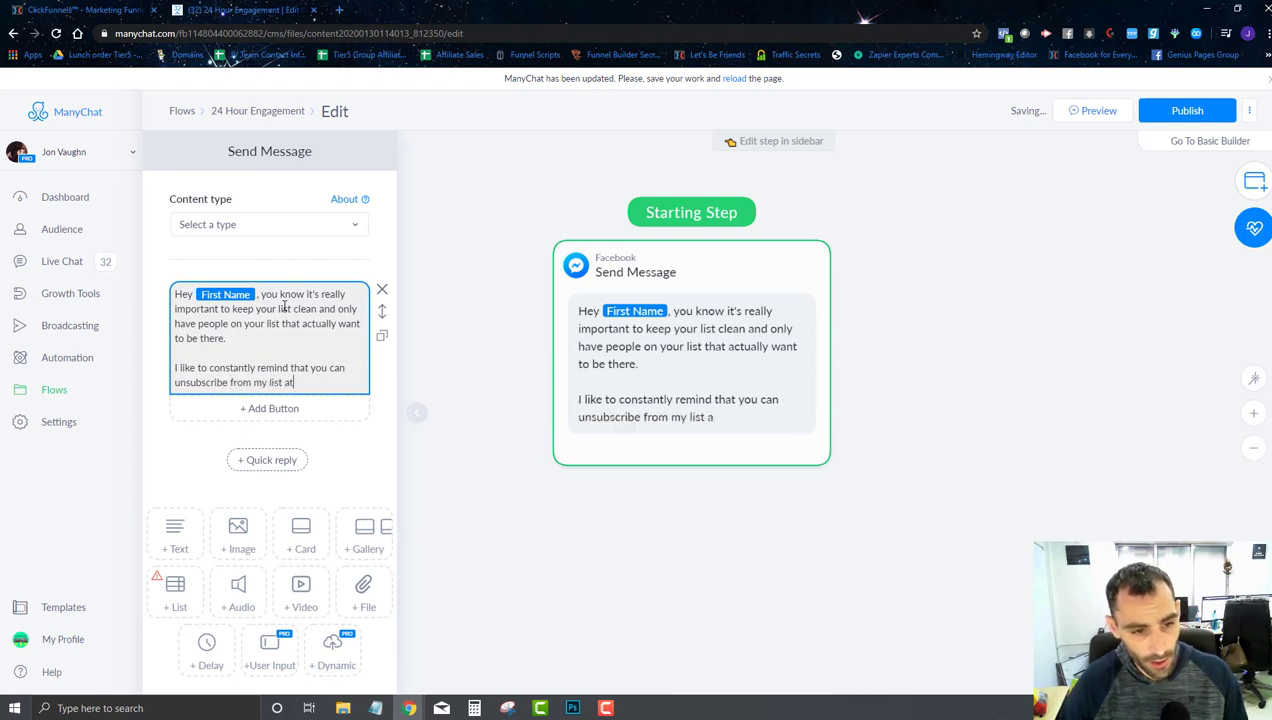
text( anytime you want.)
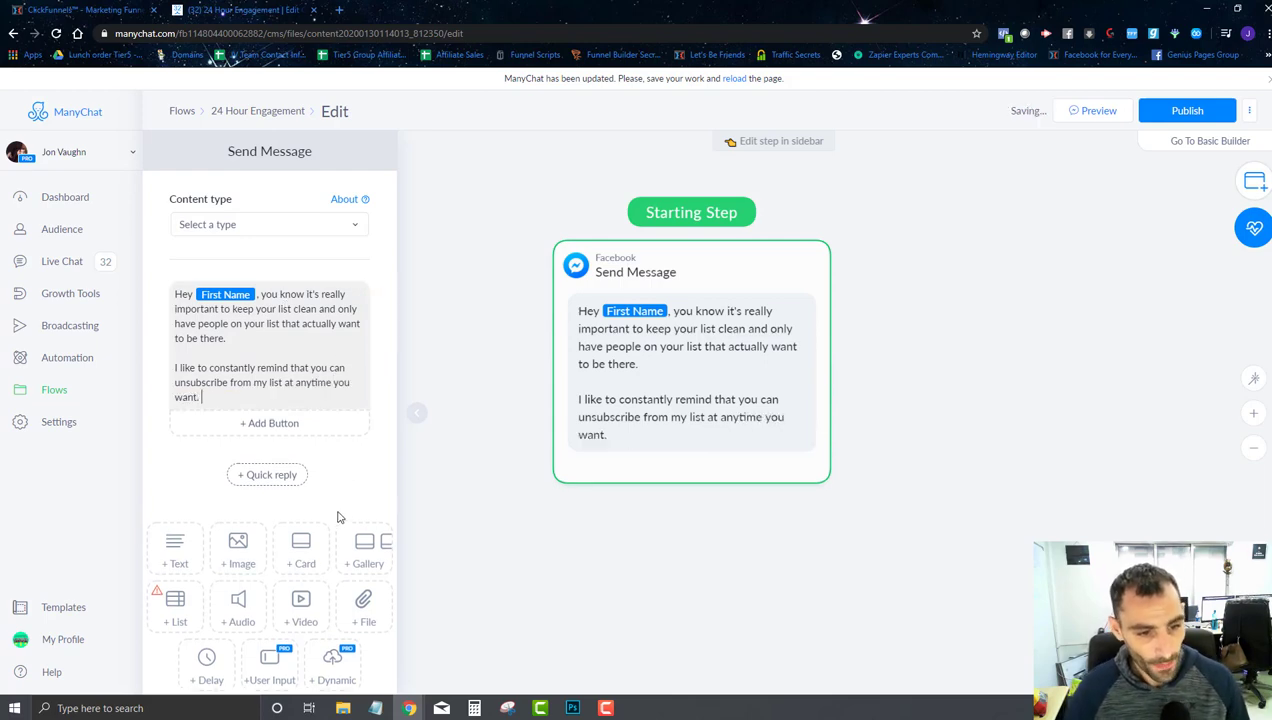
- Add two quick replies to the starting message, titled "I'll Stay" and "Unsubscrbe"
scroll(335, 420, down, 1)
click(265, 411)
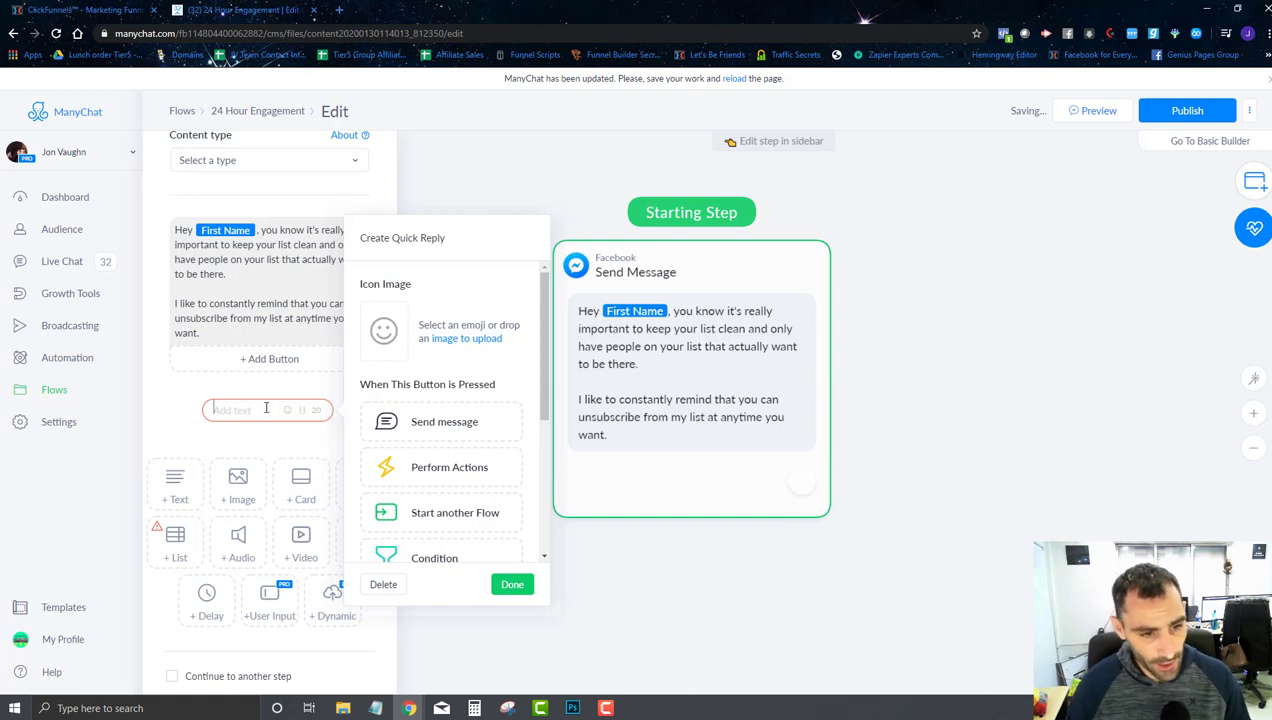
text(I'll S)
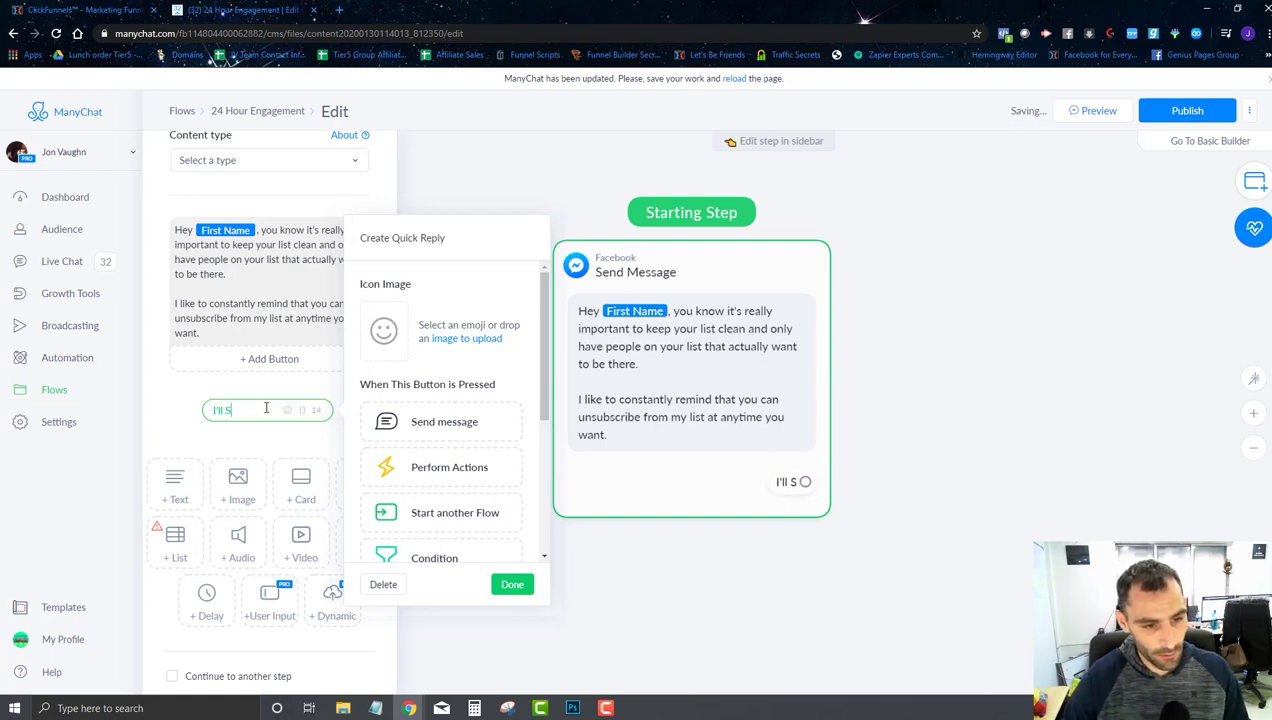
text(tay)
key(Return)
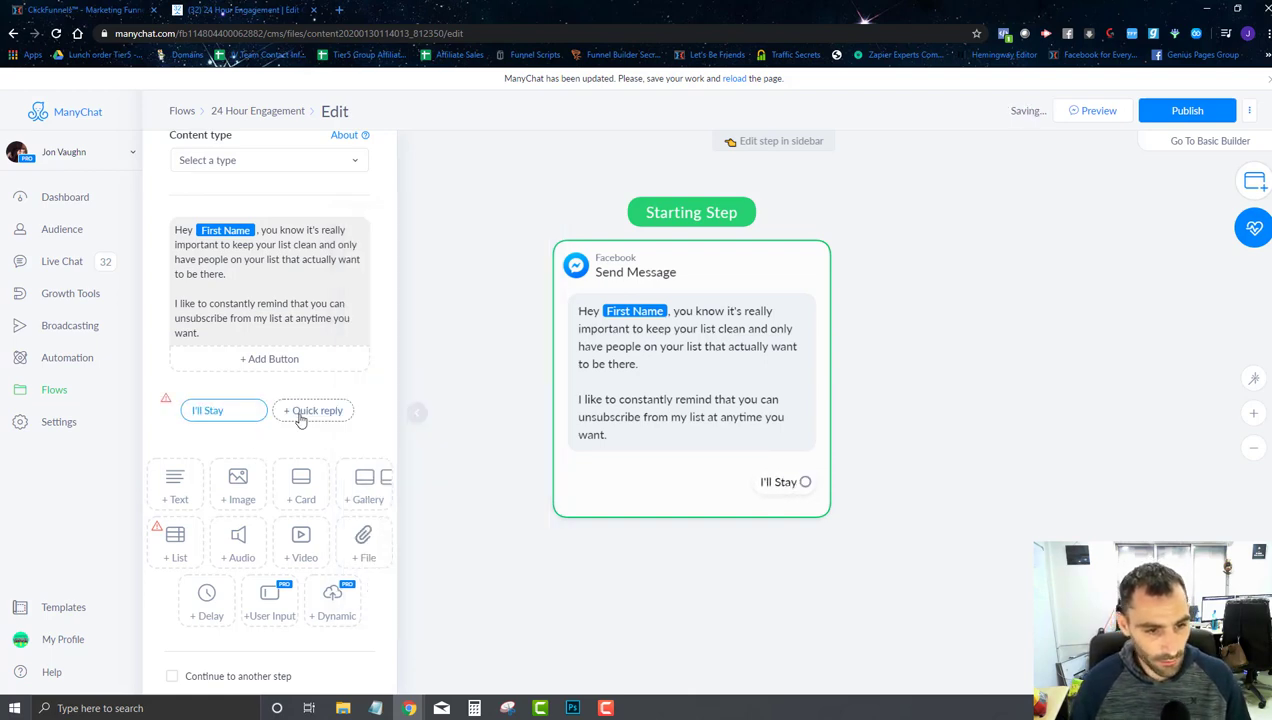
click(301, 417)
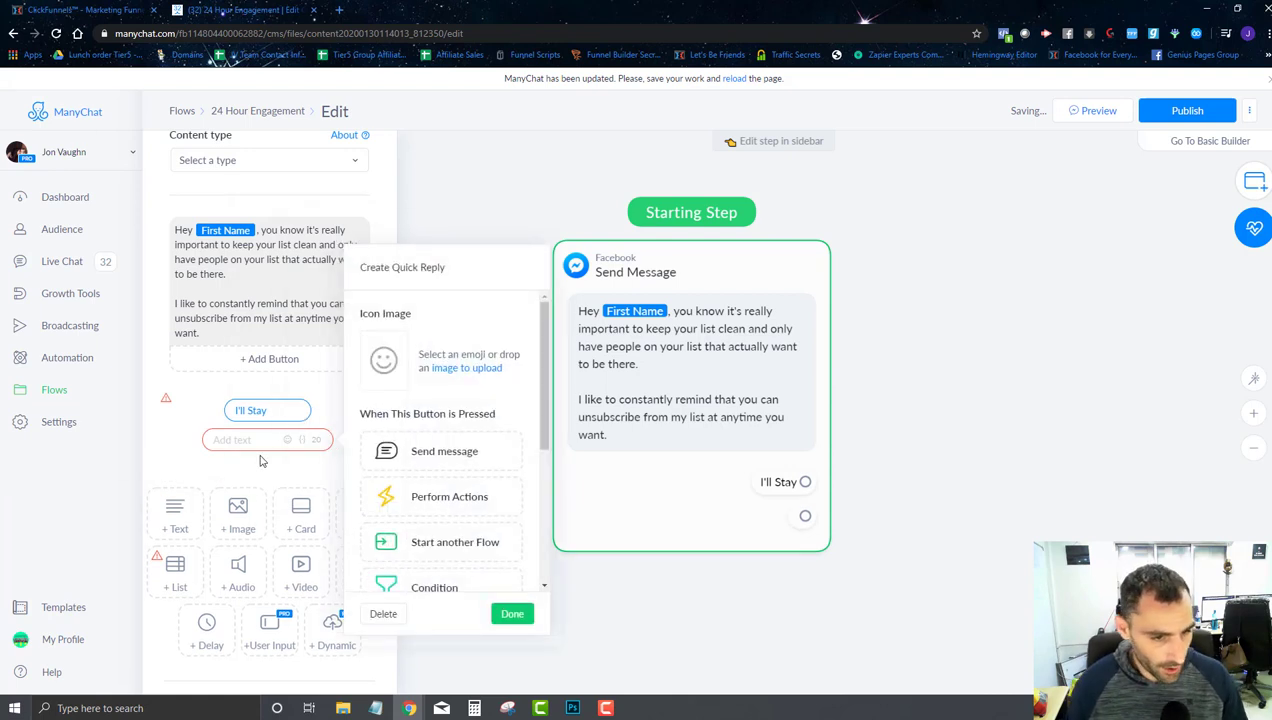
text(Unsubscribe)
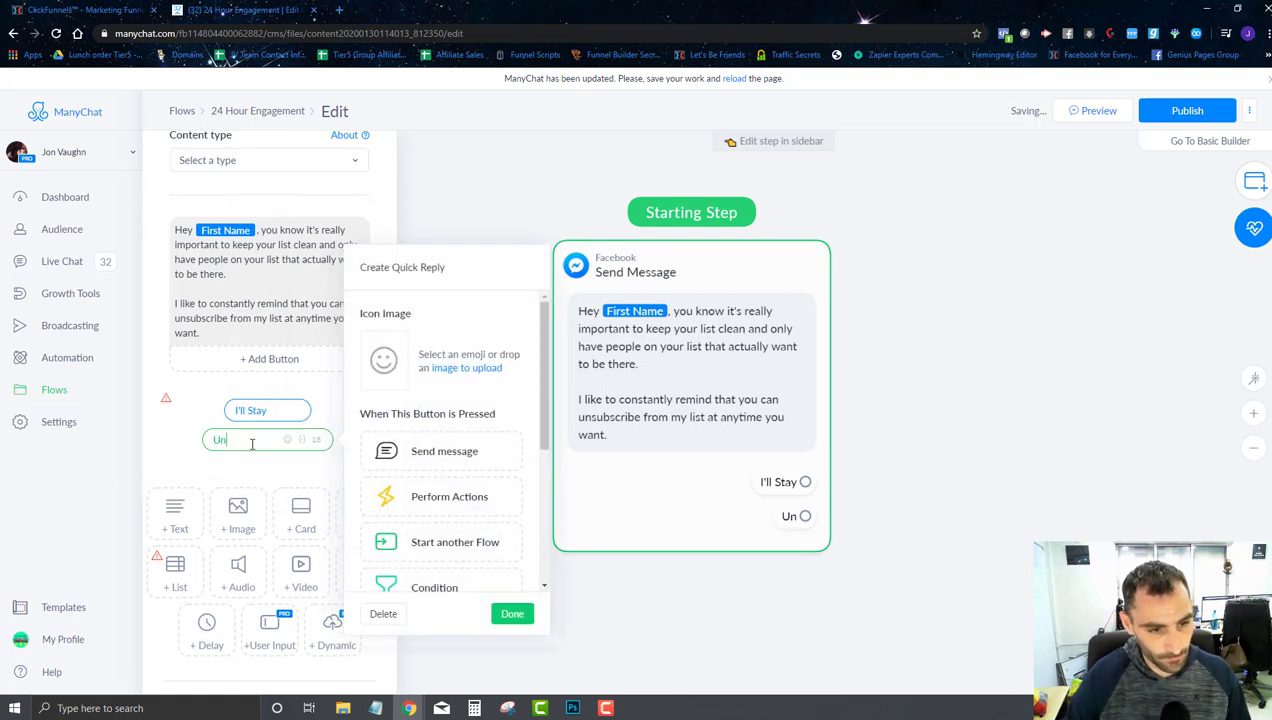
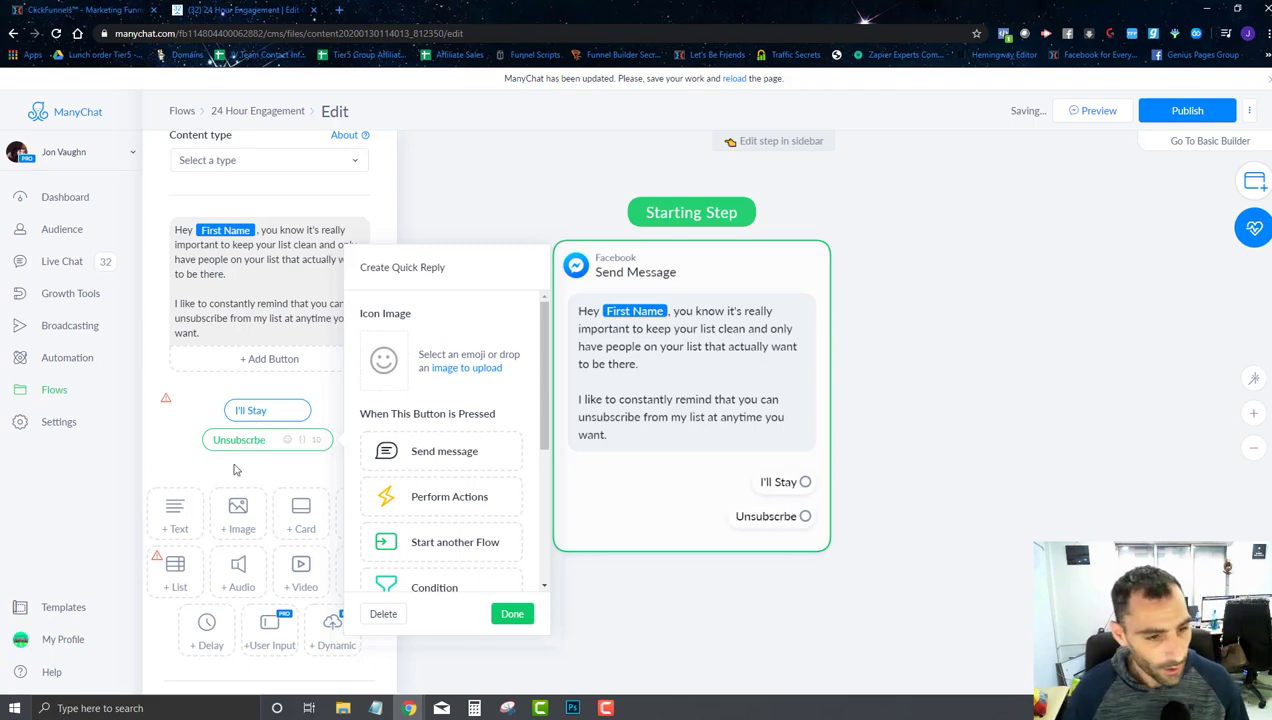
click(232, 472)
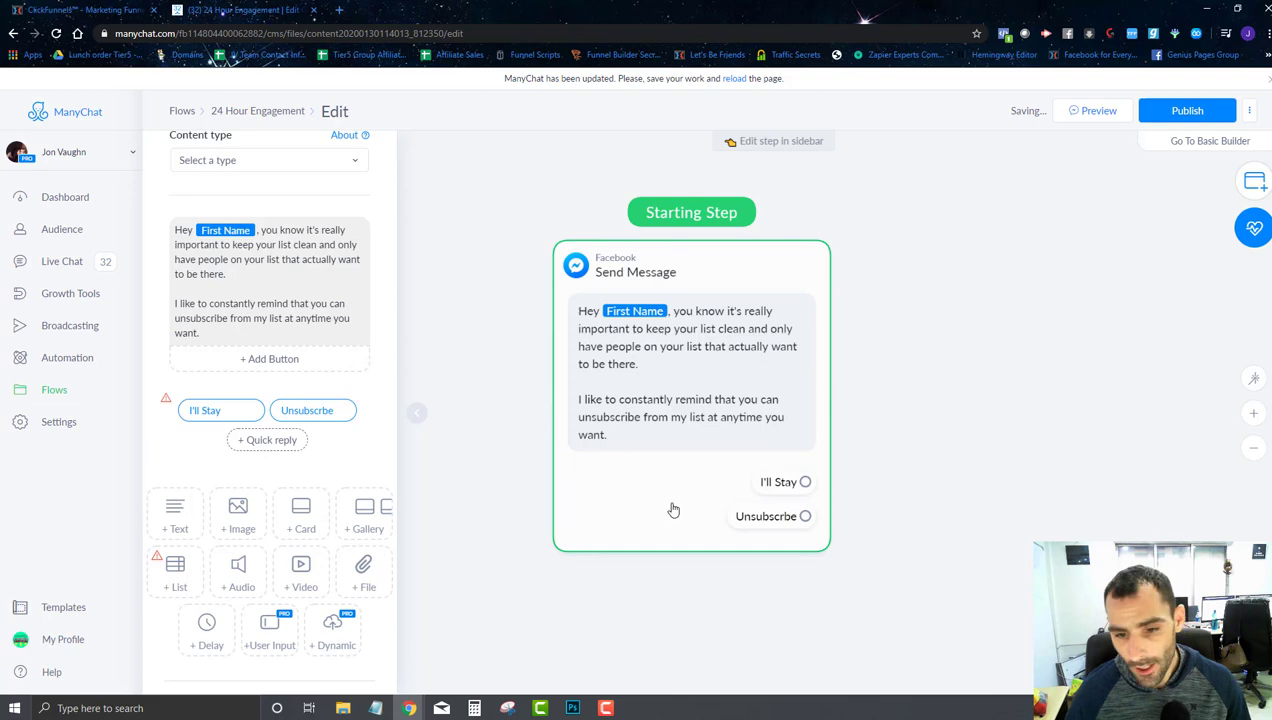
- Connect the "Unsubscrbe" reply to a Start another Flow step using "Unsubscribe from bot" from the Basics folder, placed lower on the canvas
drag(805, 516, 942, 448)
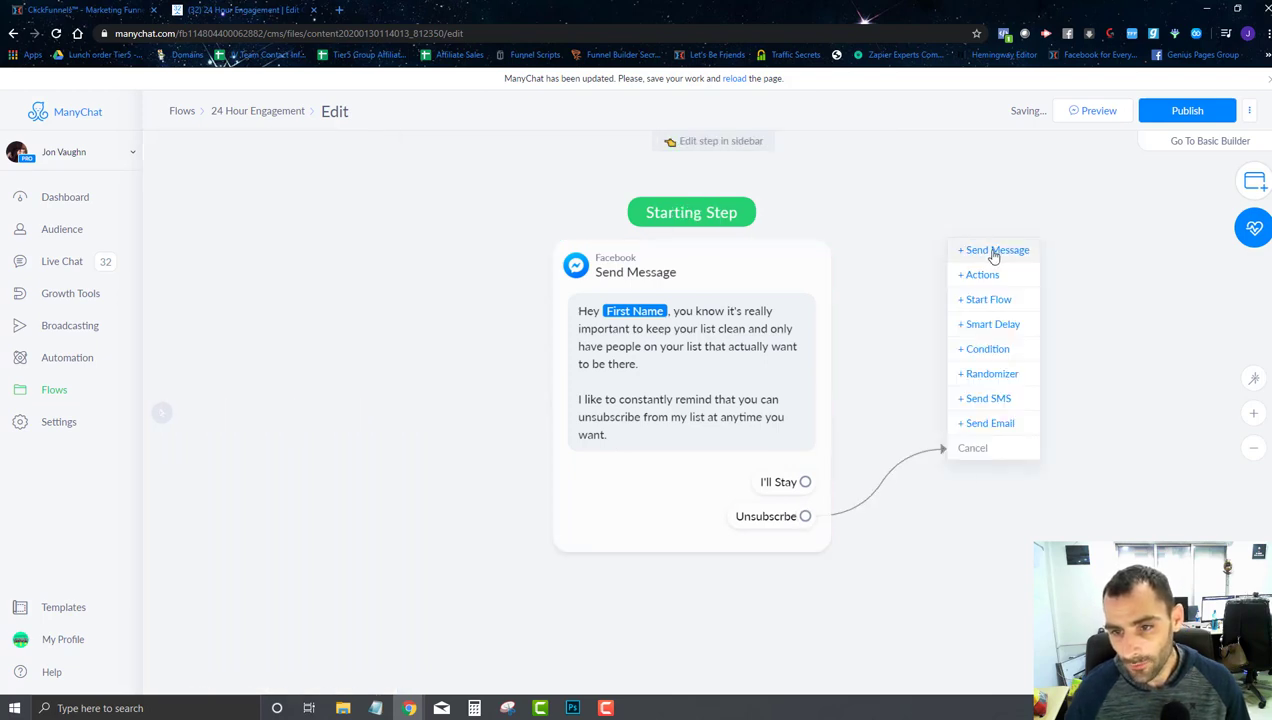
click(988, 299)
click(1035, 516)
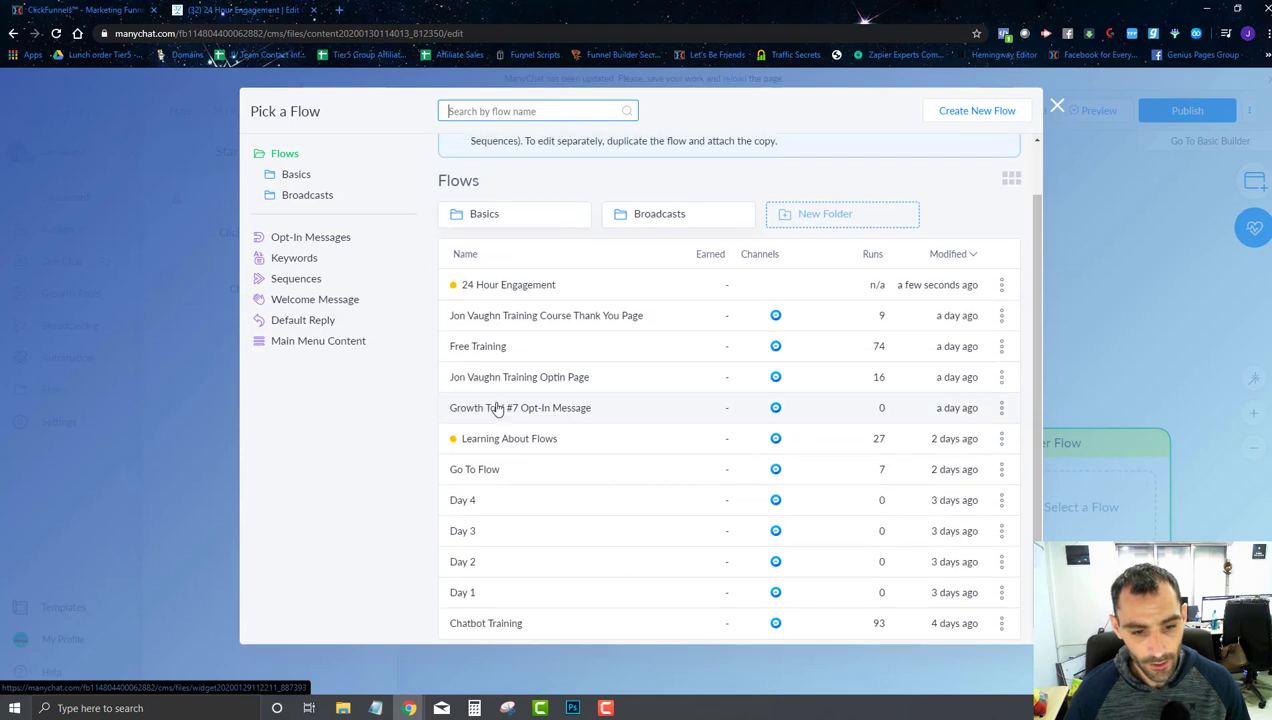
click(484, 273)
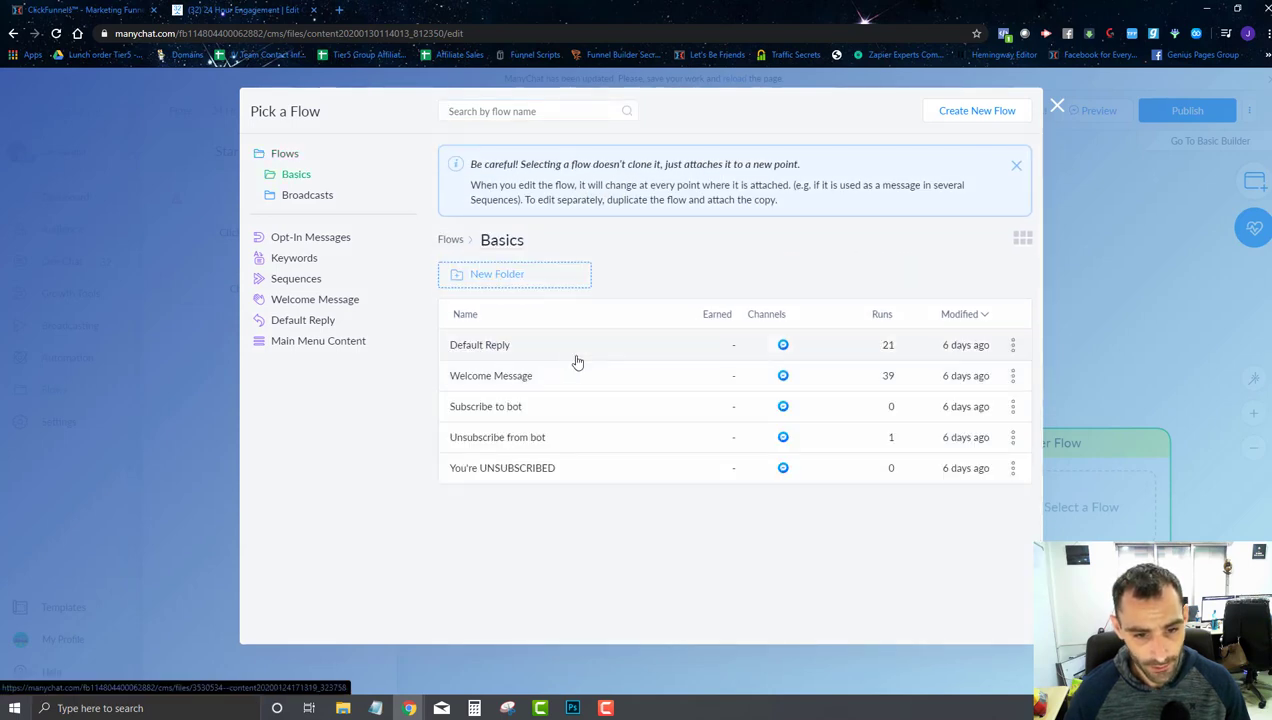
click(503, 442)
click(920, 625)
drag(1017, 446, 1000, 506)
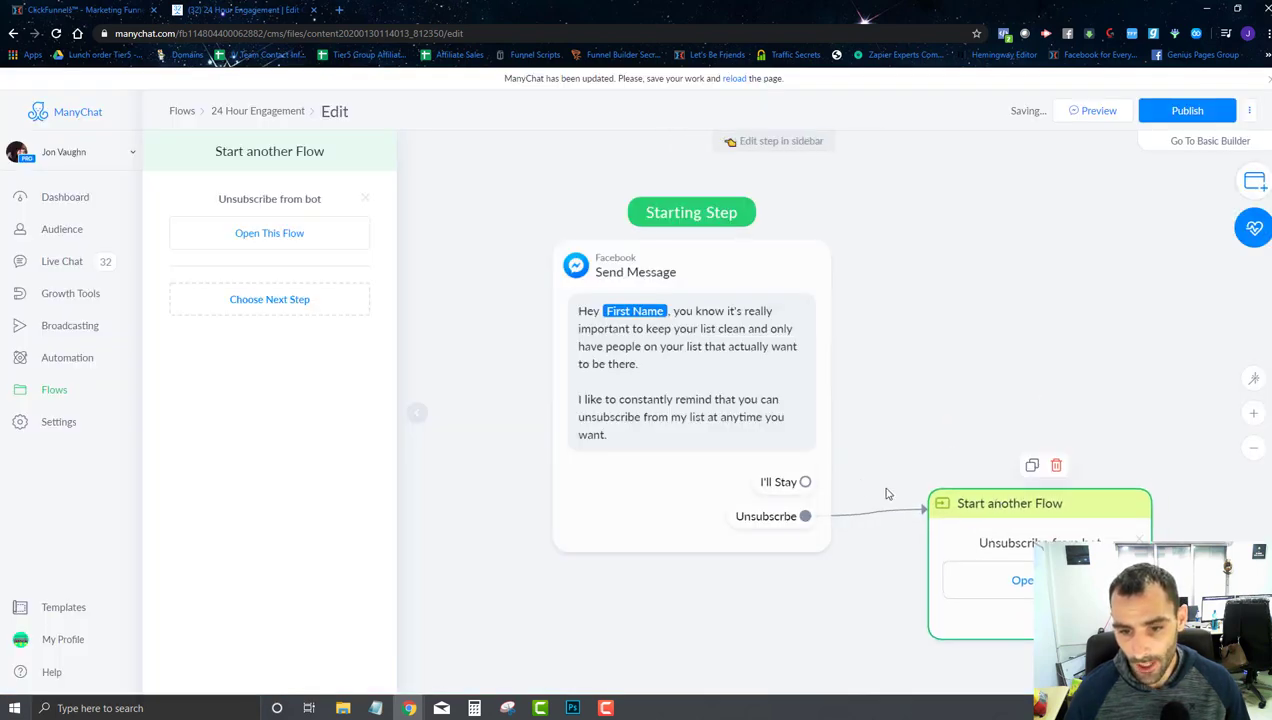
- Connect the "I'll Stay" reply to a new message reading "Great, hope you're loving being on my list and getting value."
drag(806, 482, 889, 258)
click(940, 260)
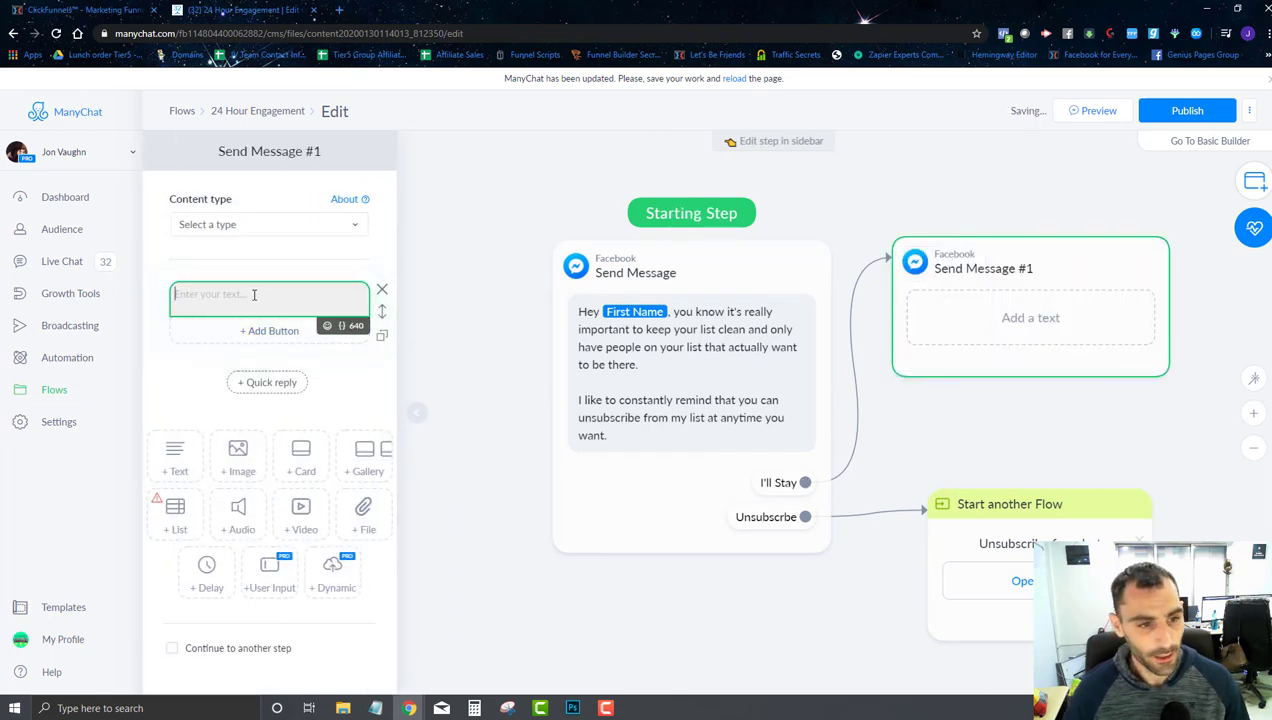
text(Great, hope)
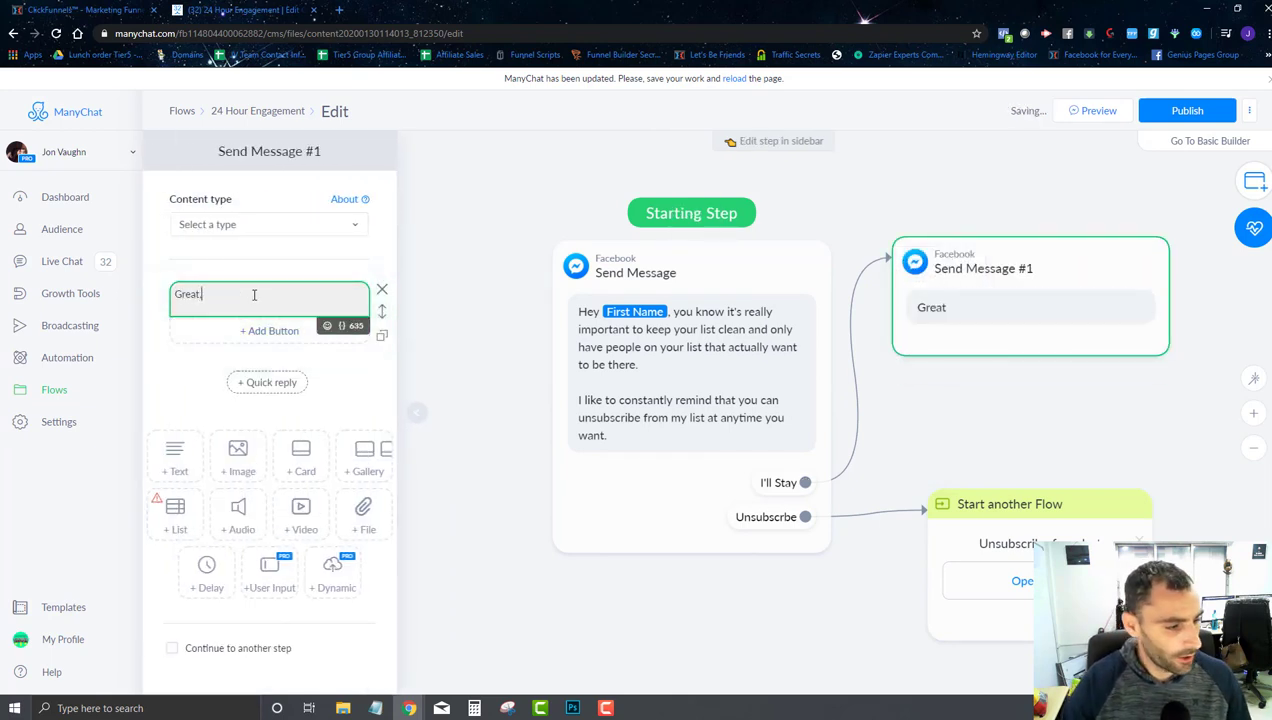
text( you're lovi)
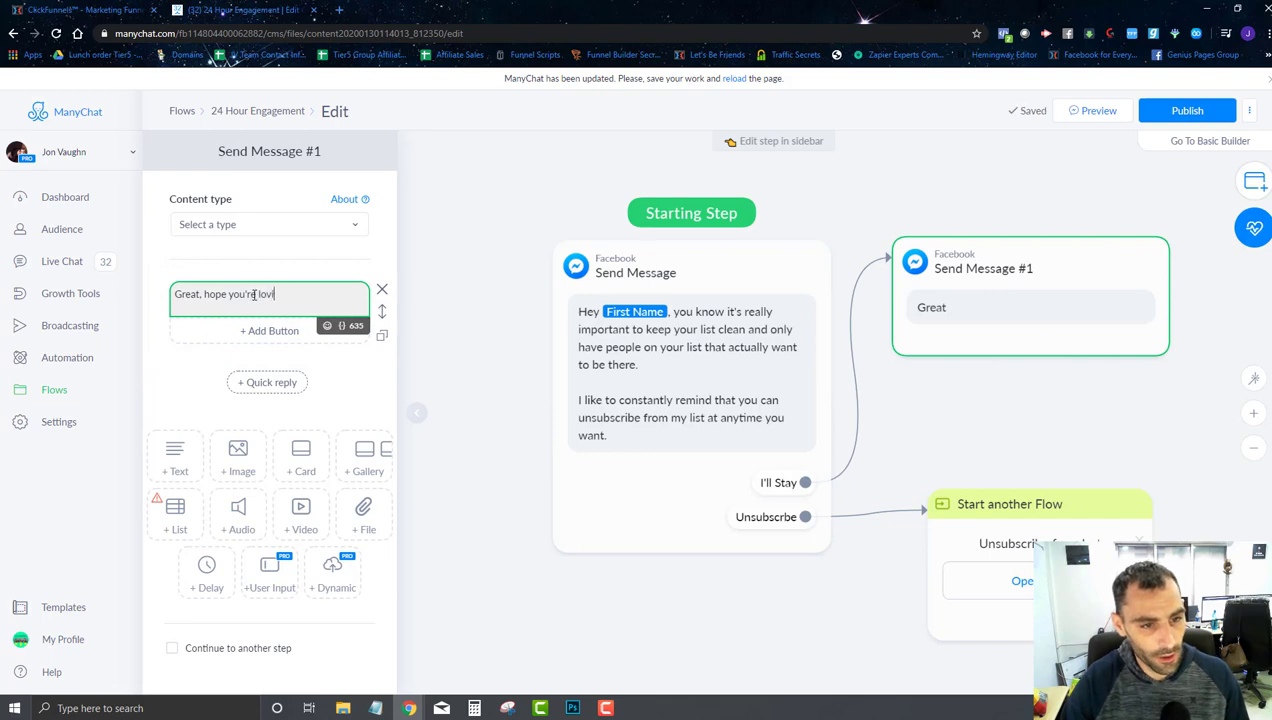
text(ng being on my li)
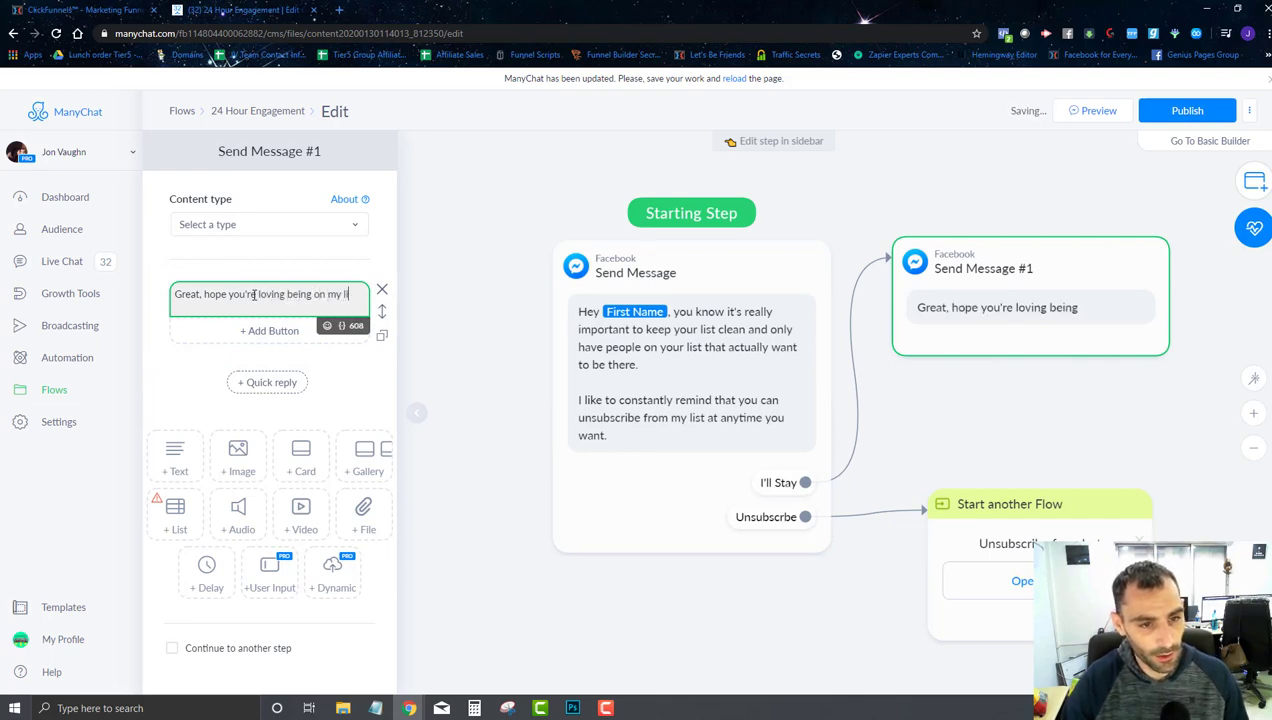
text(st and getting value.)
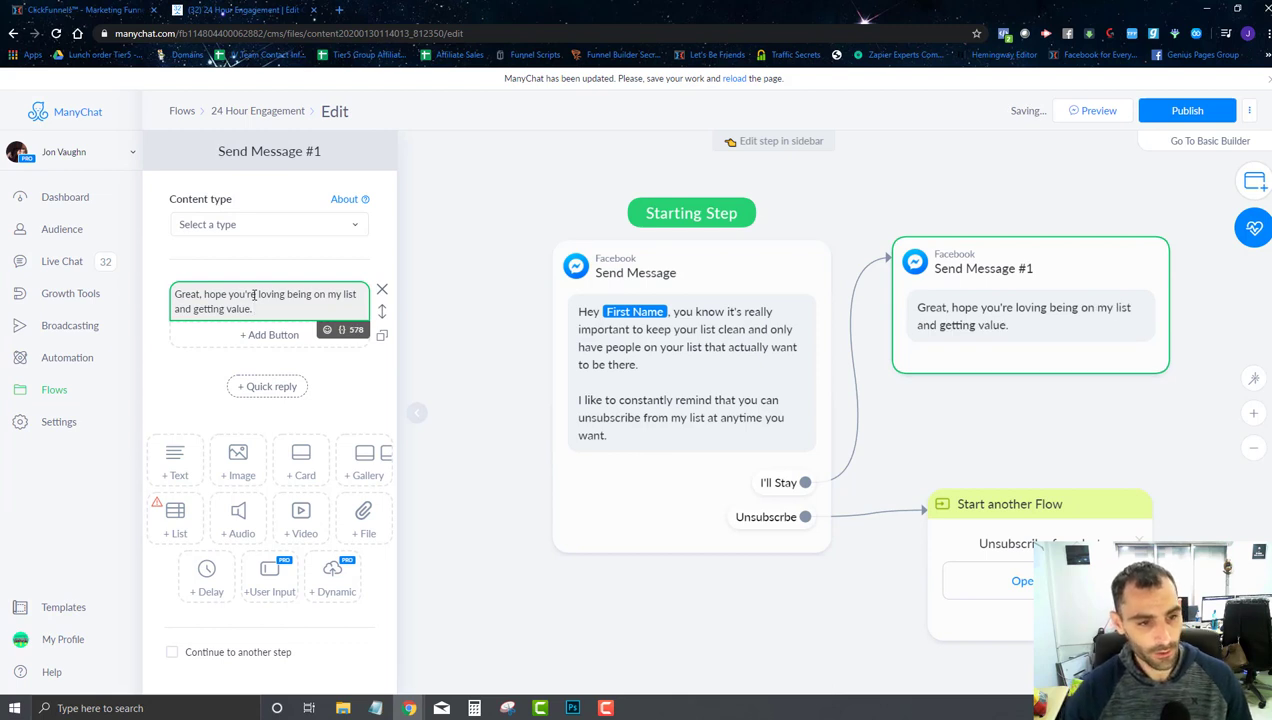
- Add the paragraph "Feel free to leave me a review on my facebook page if you you want" ending with a heart-eyes emoji
key(Return)
key(Return)
text(Feel )
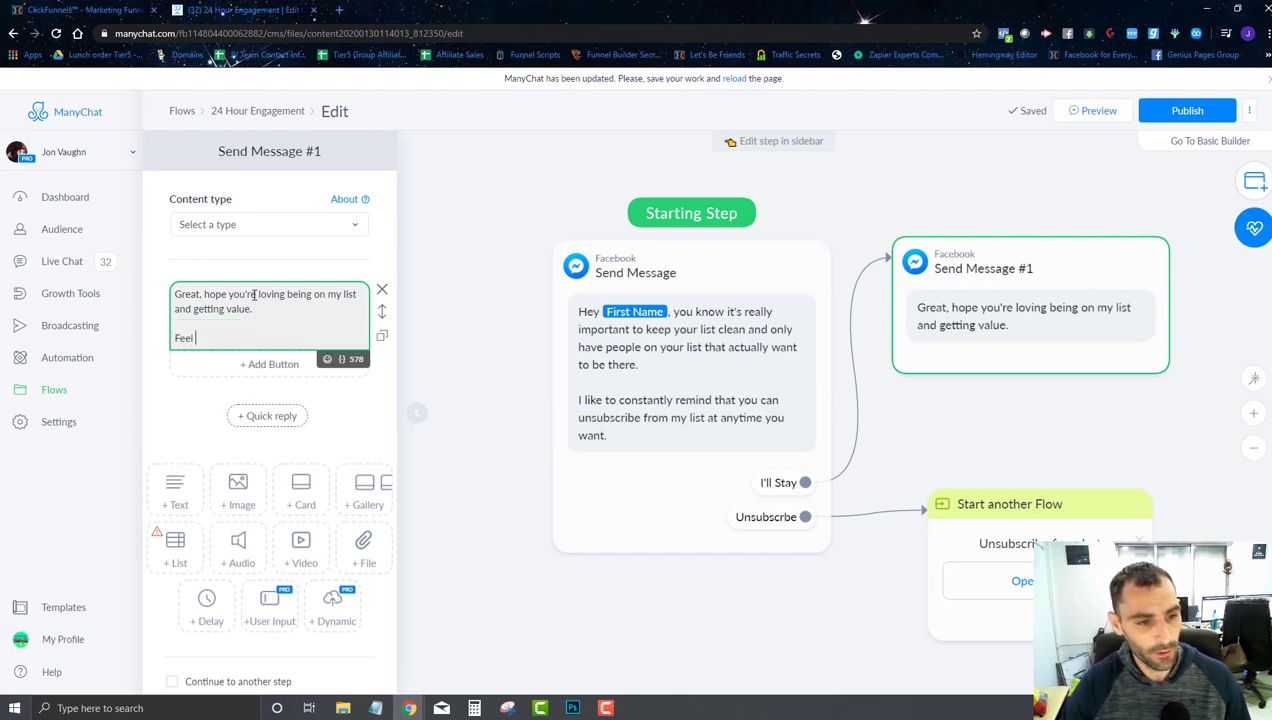
text(free to leave me a)
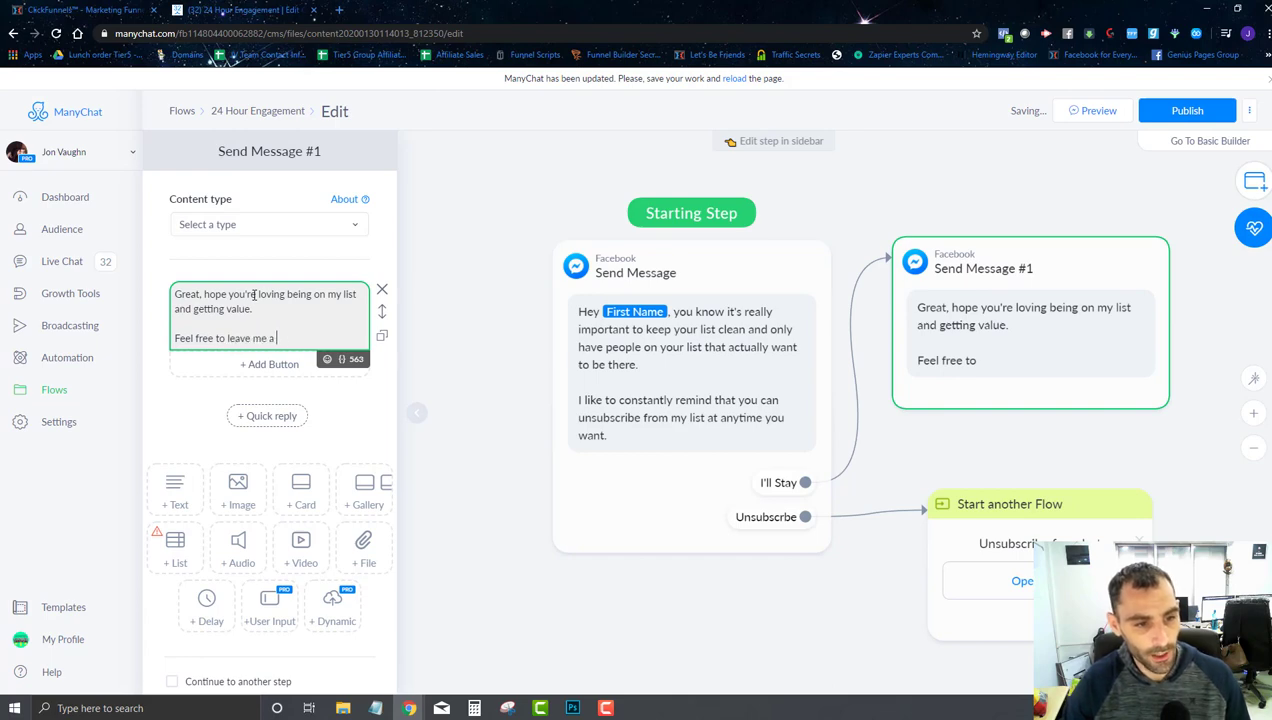
text( review on my fac)
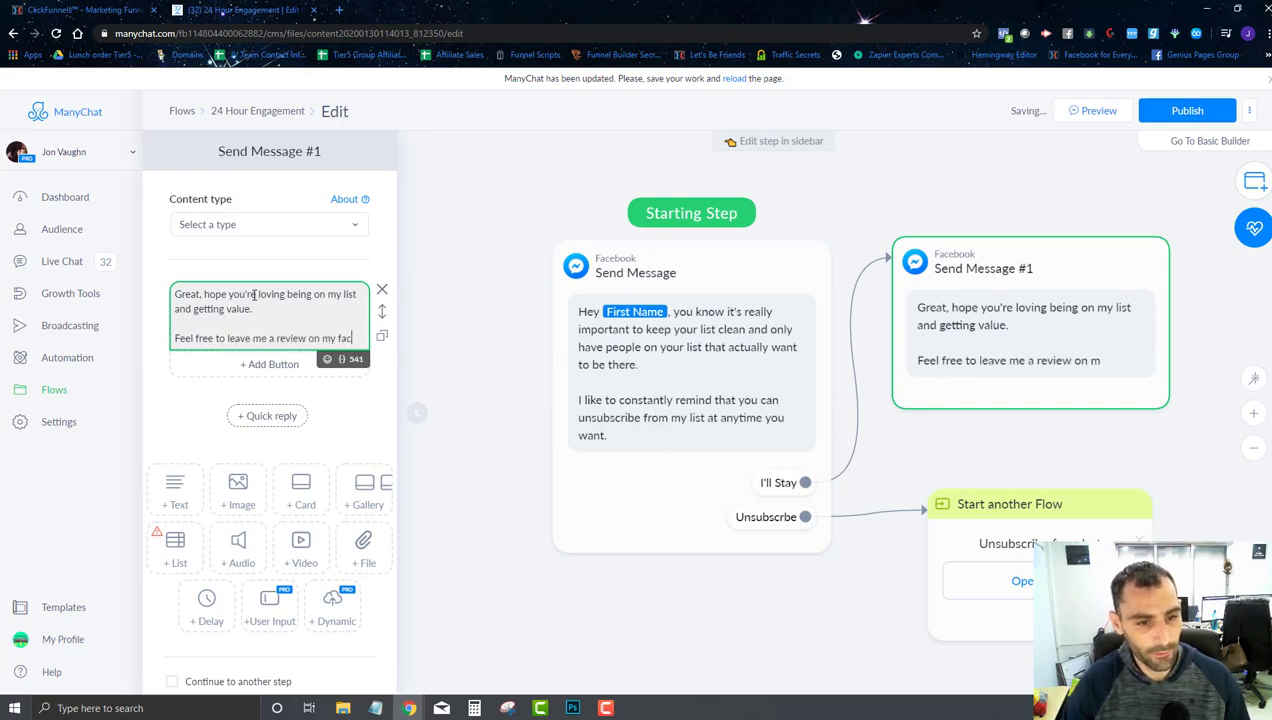
text(ebook page if you you want)
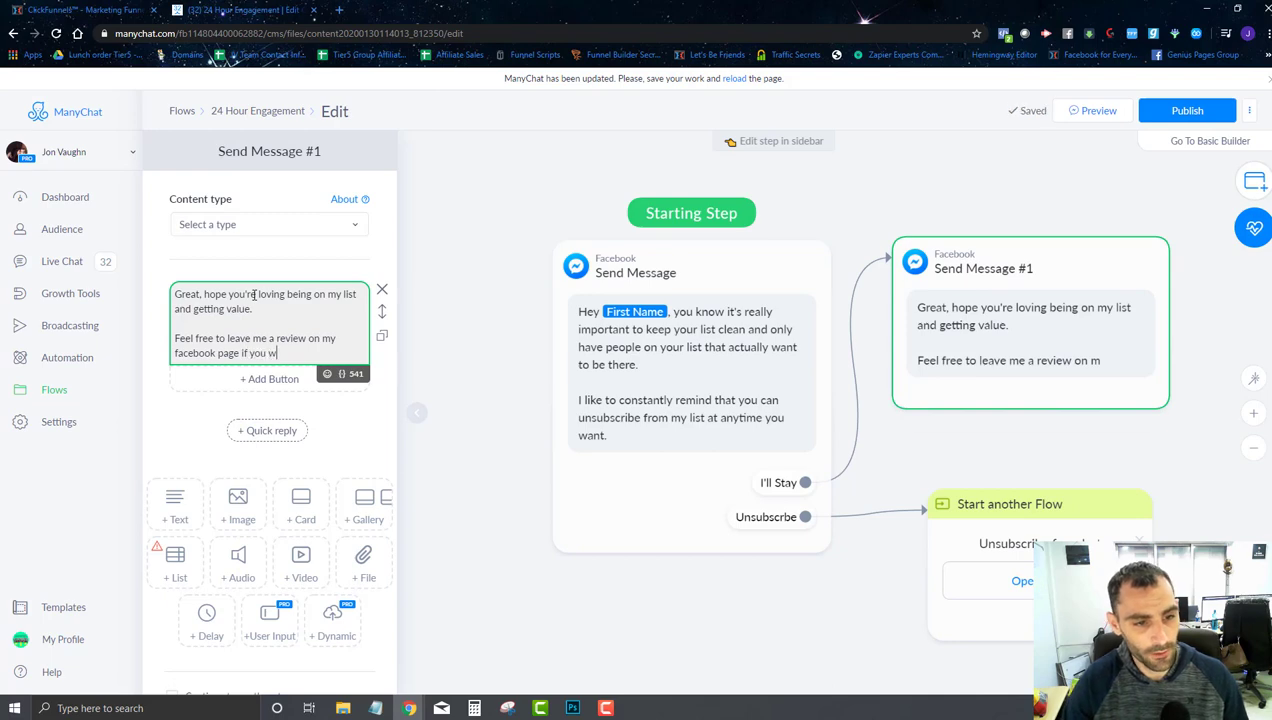
text( :))
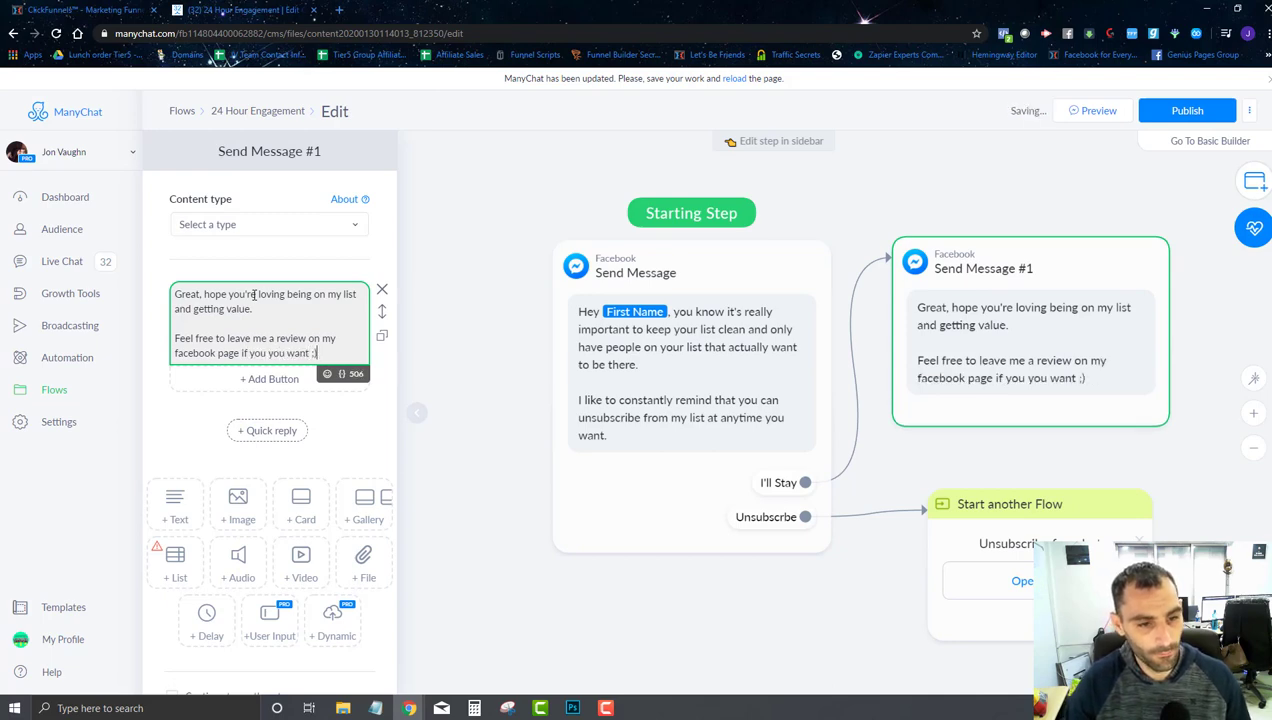
click(327, 374)
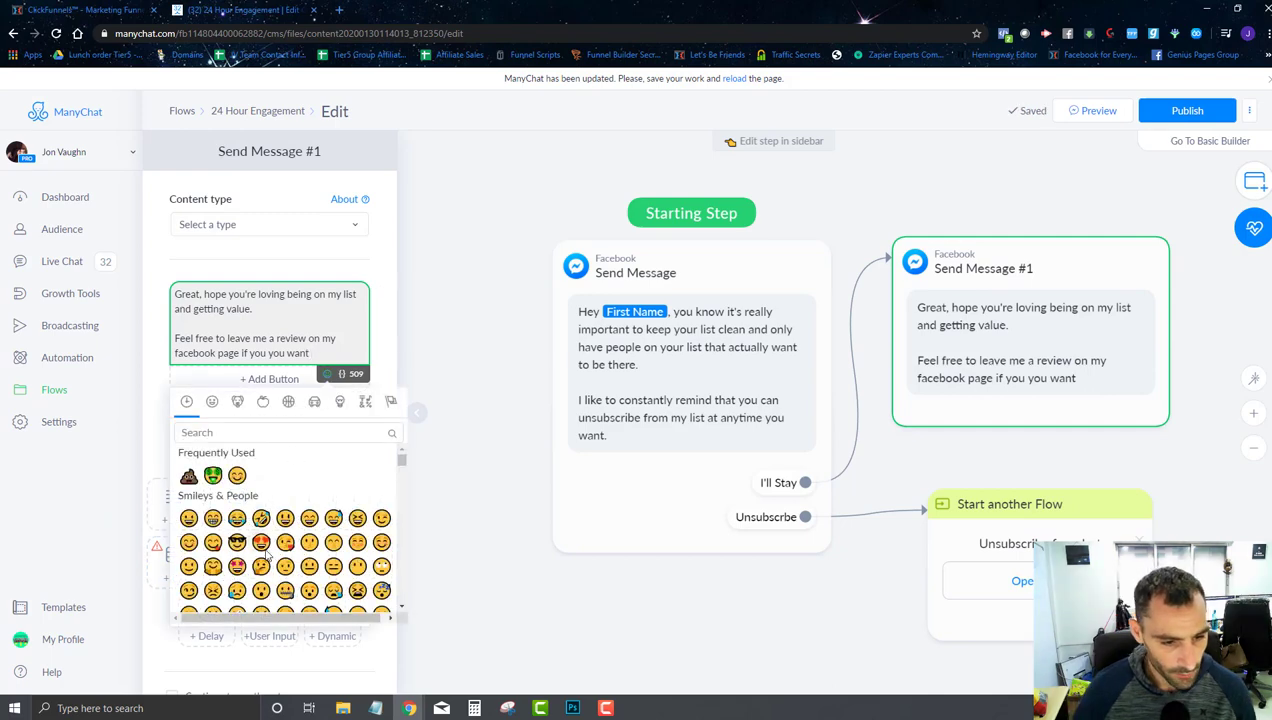
click(261, 542)
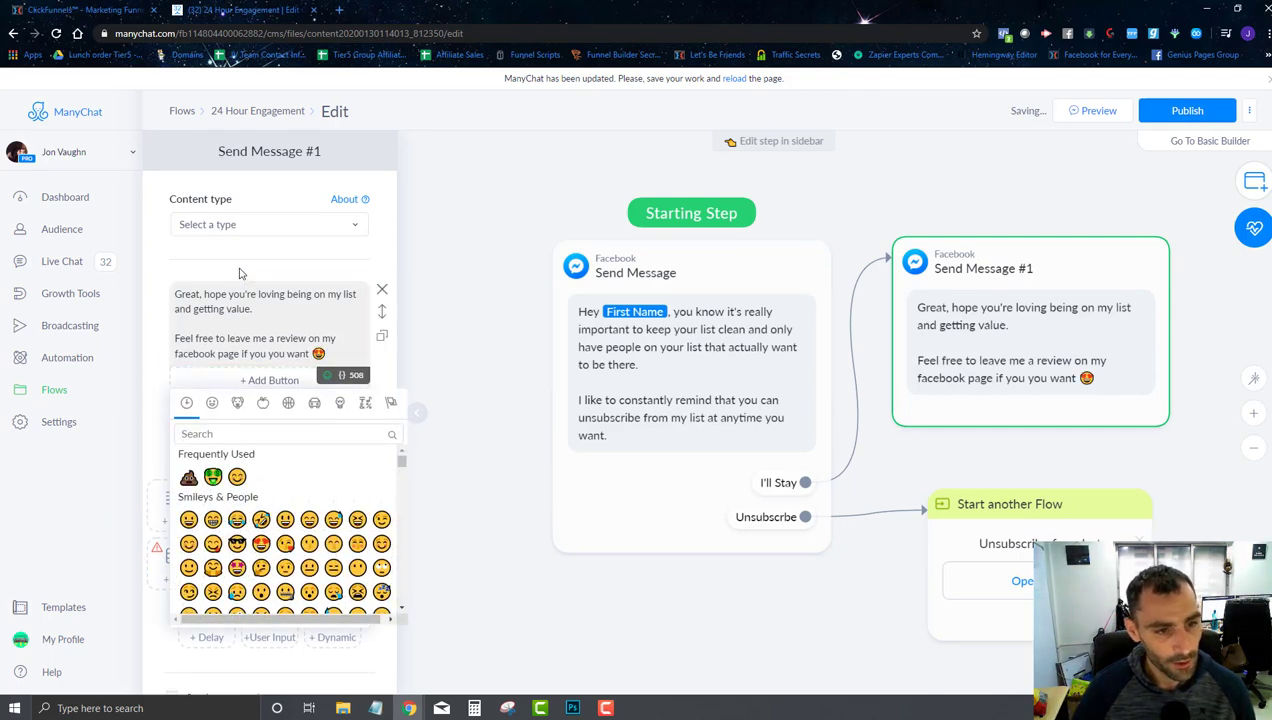
- Add a button titled "Leave A Review" beneath the follow-up message's text
click(247, 382)
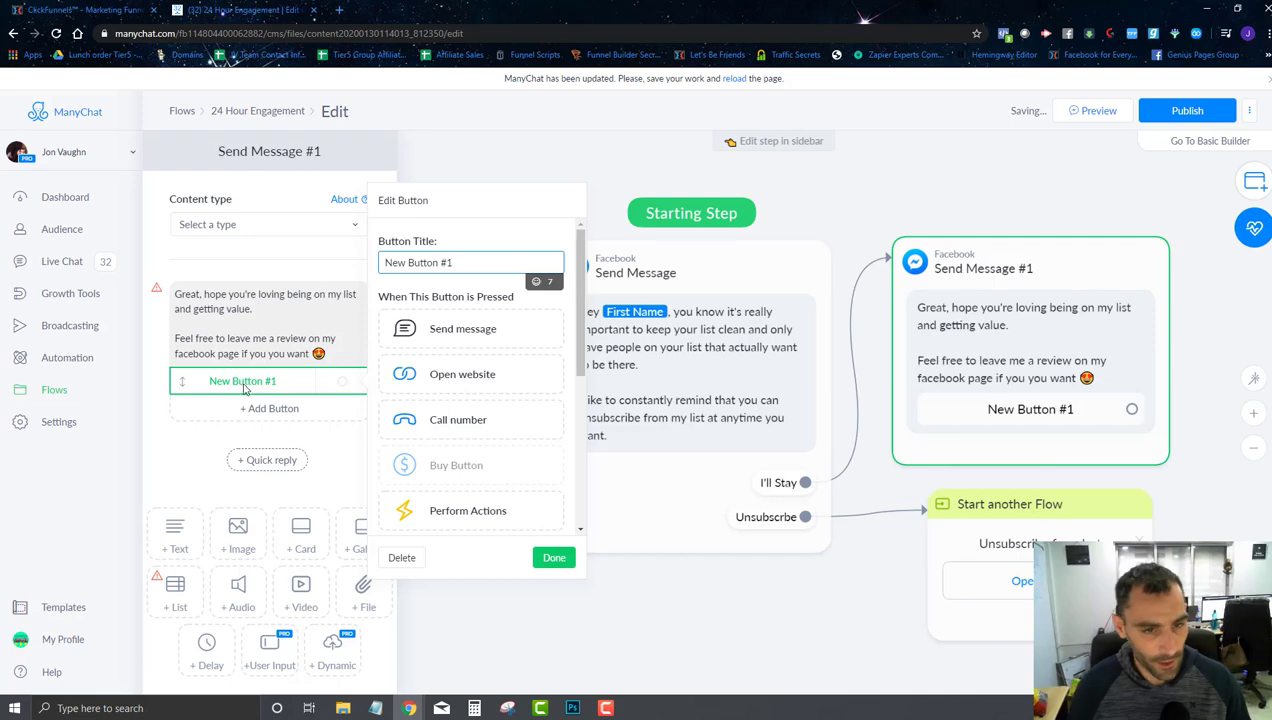
triple_click(428, 262)
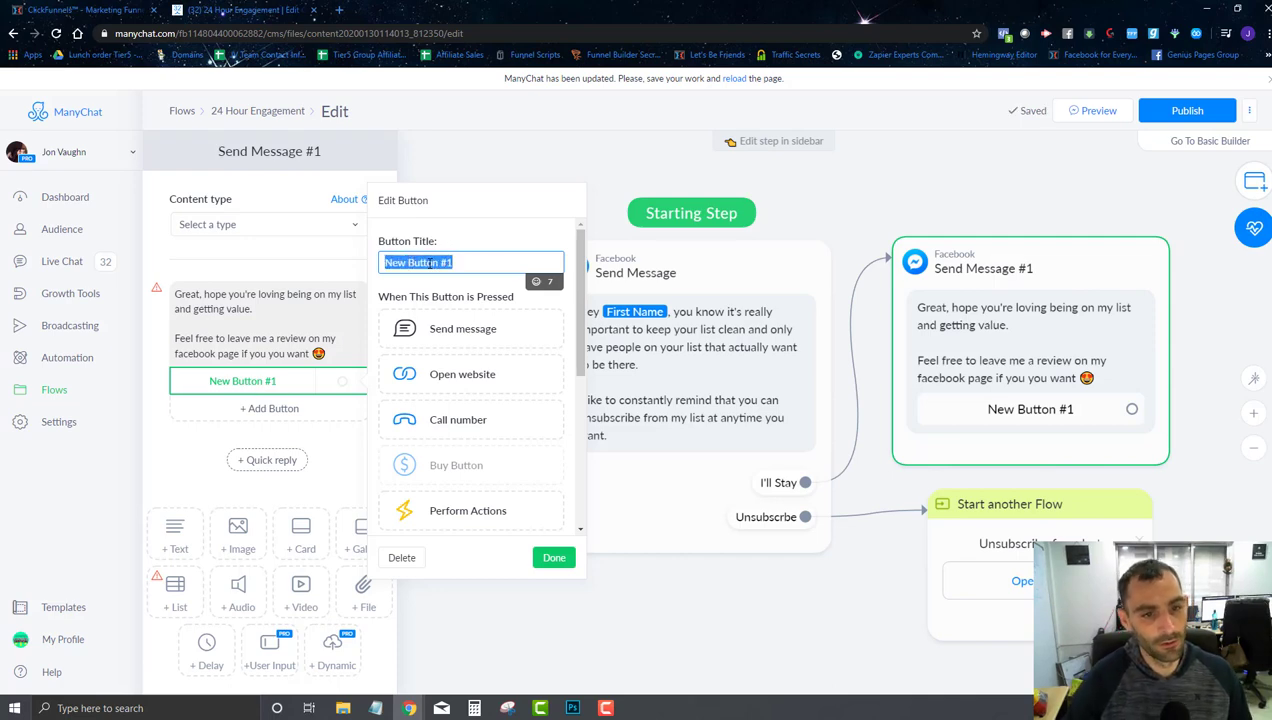
text(Leave A Review)
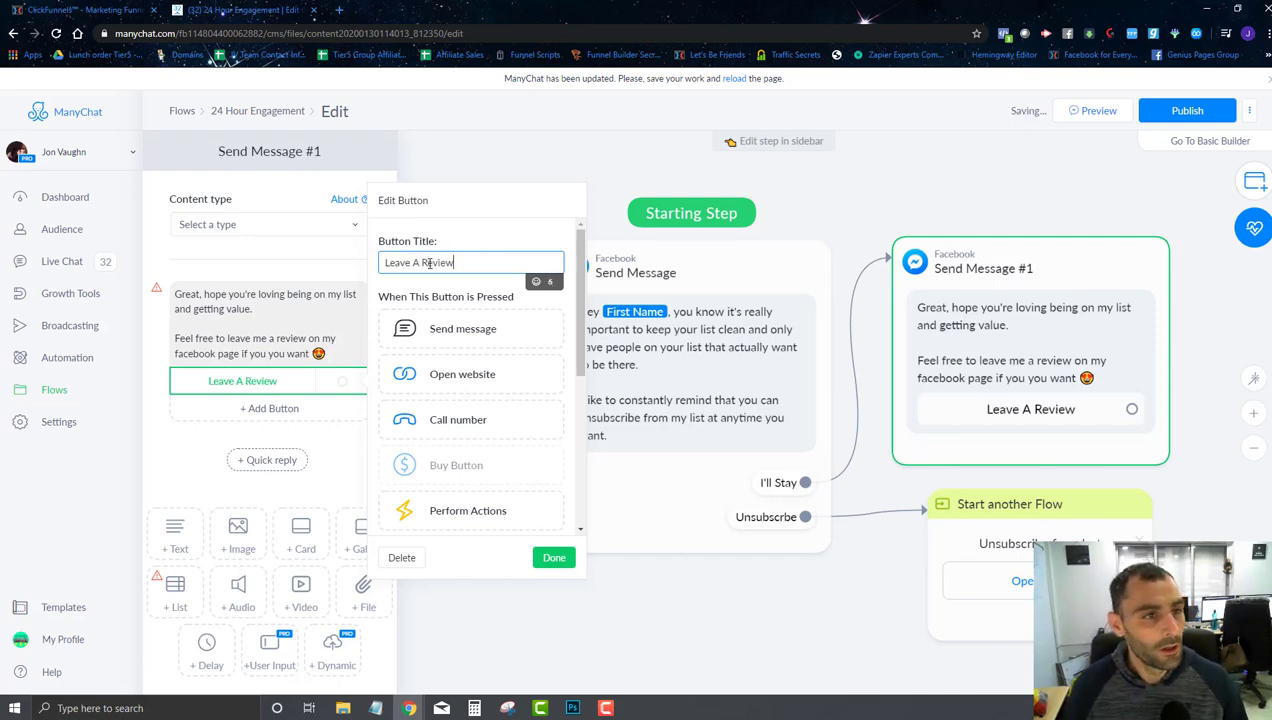
- Open facebook.com in a new browser tab
click(340, 10)
text(facebook.com)
key(Return)
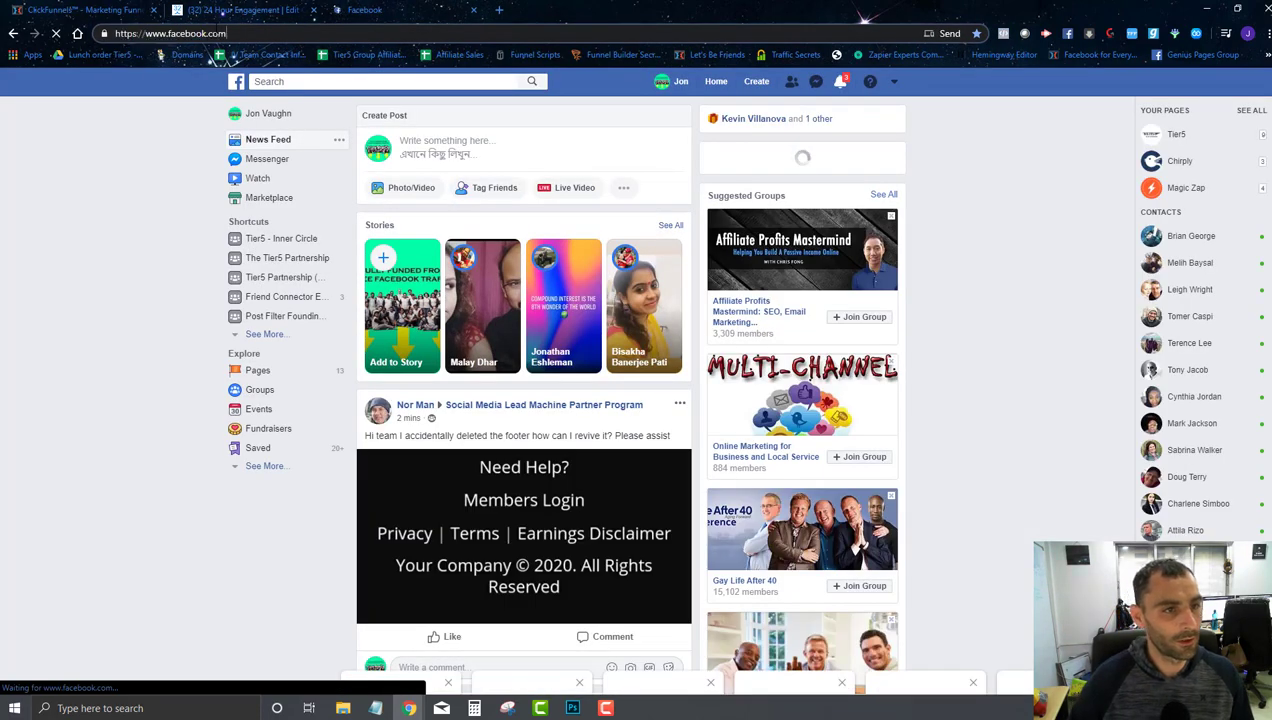
- Open the Reviews section of the owner's Facebook page and copy its web address up to "reviews"
click(215, 33)
text(the)
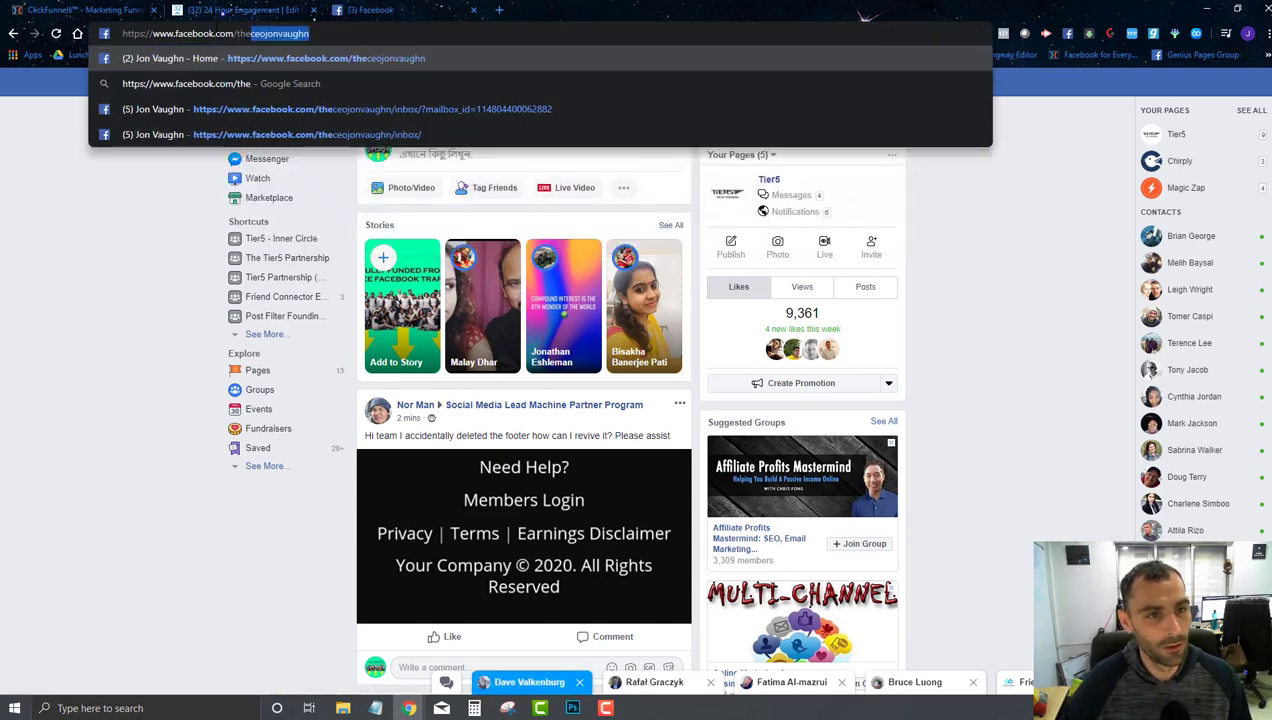
key(Return)
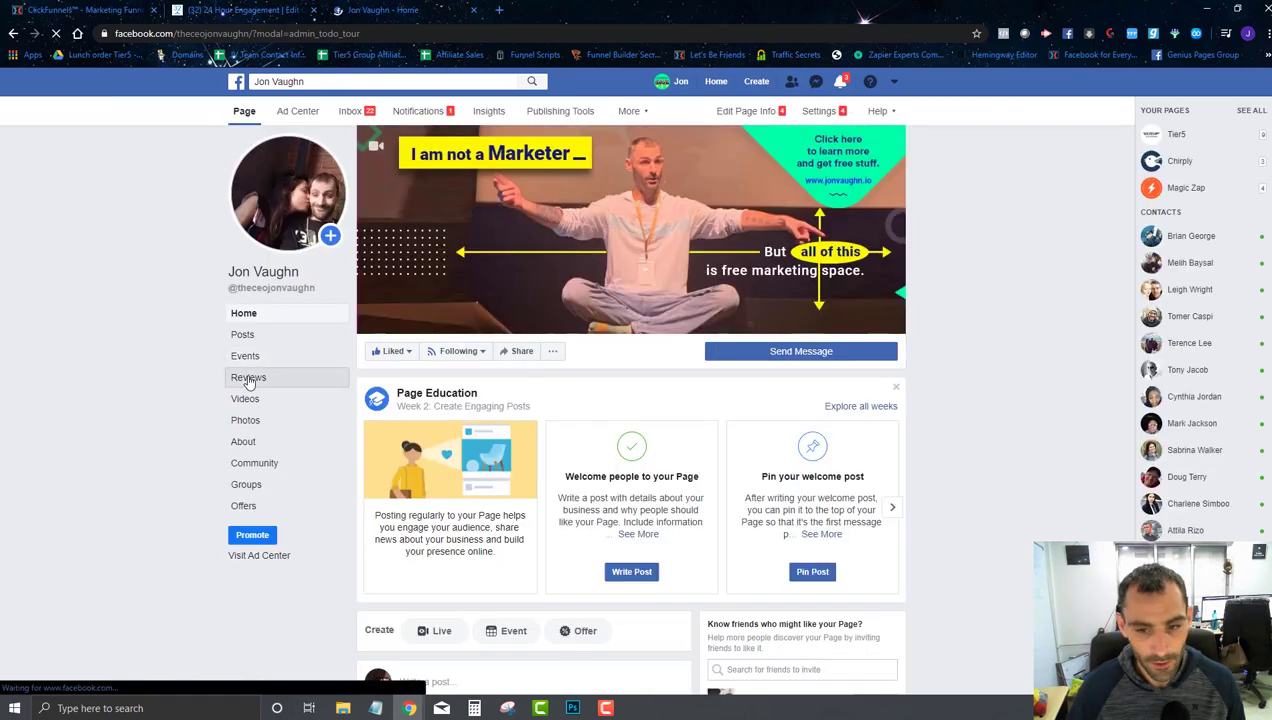
click(250, 378)
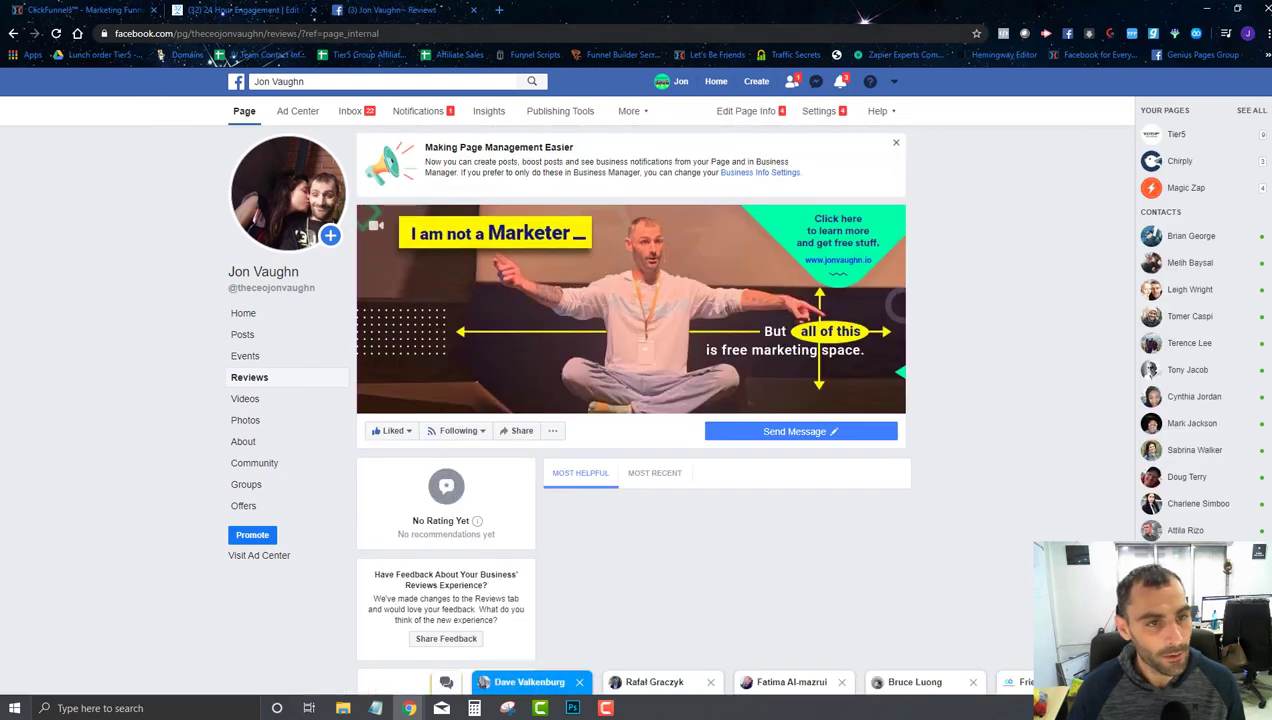
key(ctrl+l)
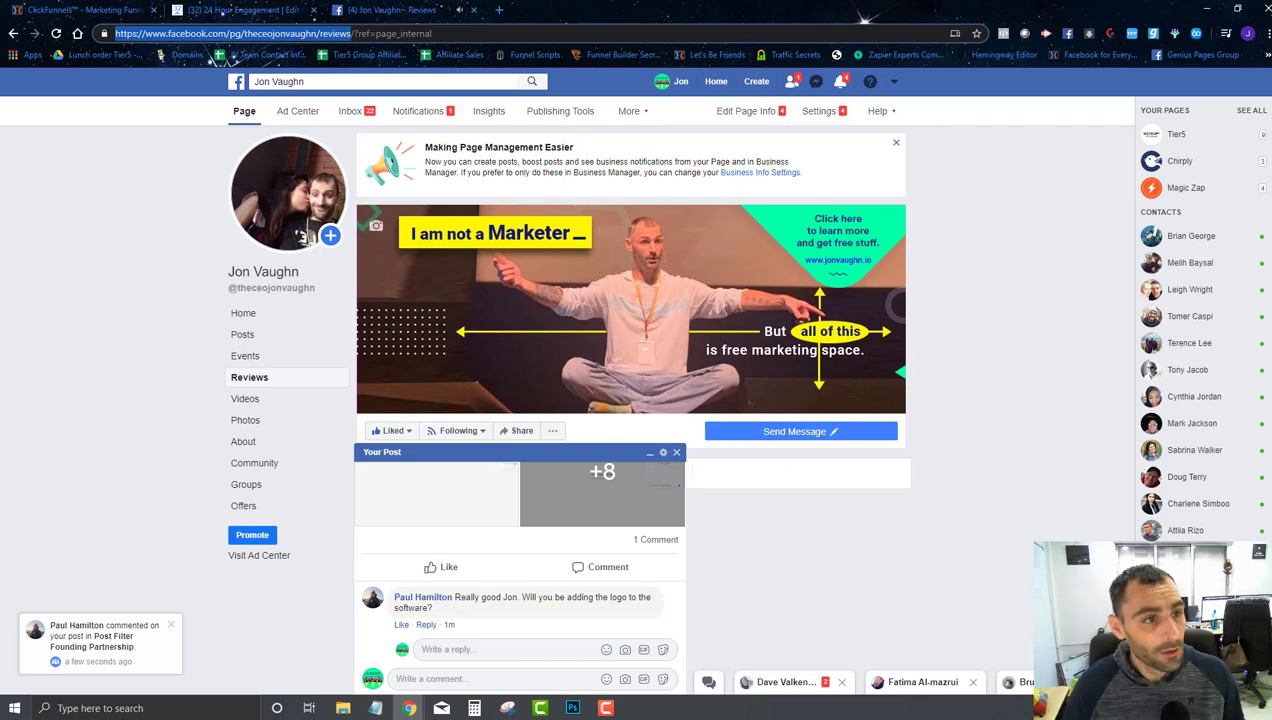
- Switch back to ManyChat and make the Leave A Review button open the copied Facebook reviews address as a website
click(198, 8)
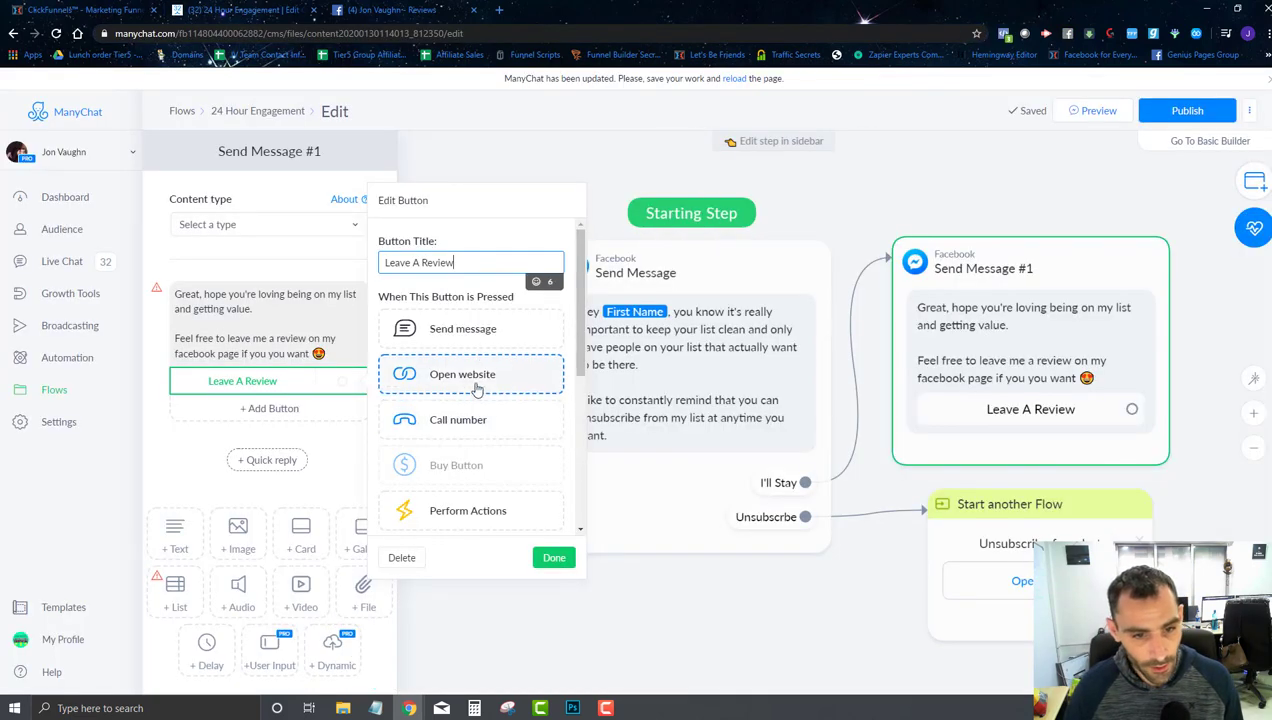
click(445, 448)
click(463, 405)
text(https://www.facebook.com/pg/jonvaughn/reviews/?ref=page_internal)
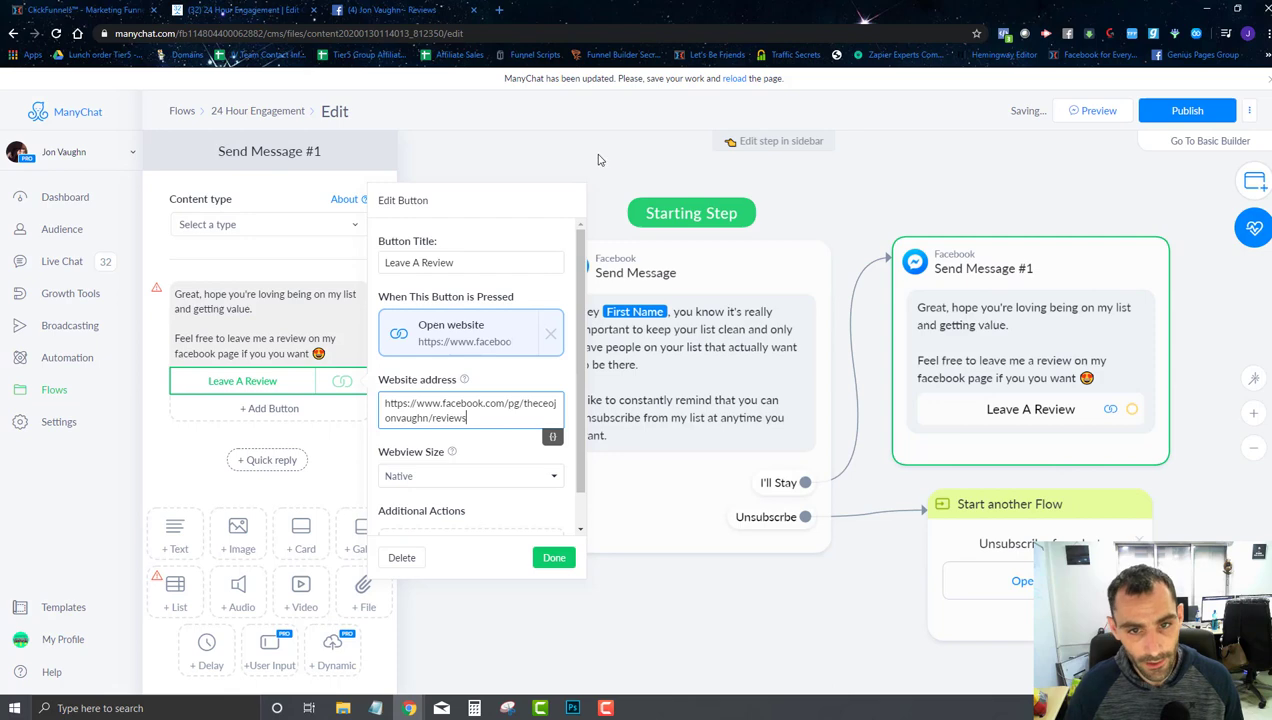
click(767, 190)
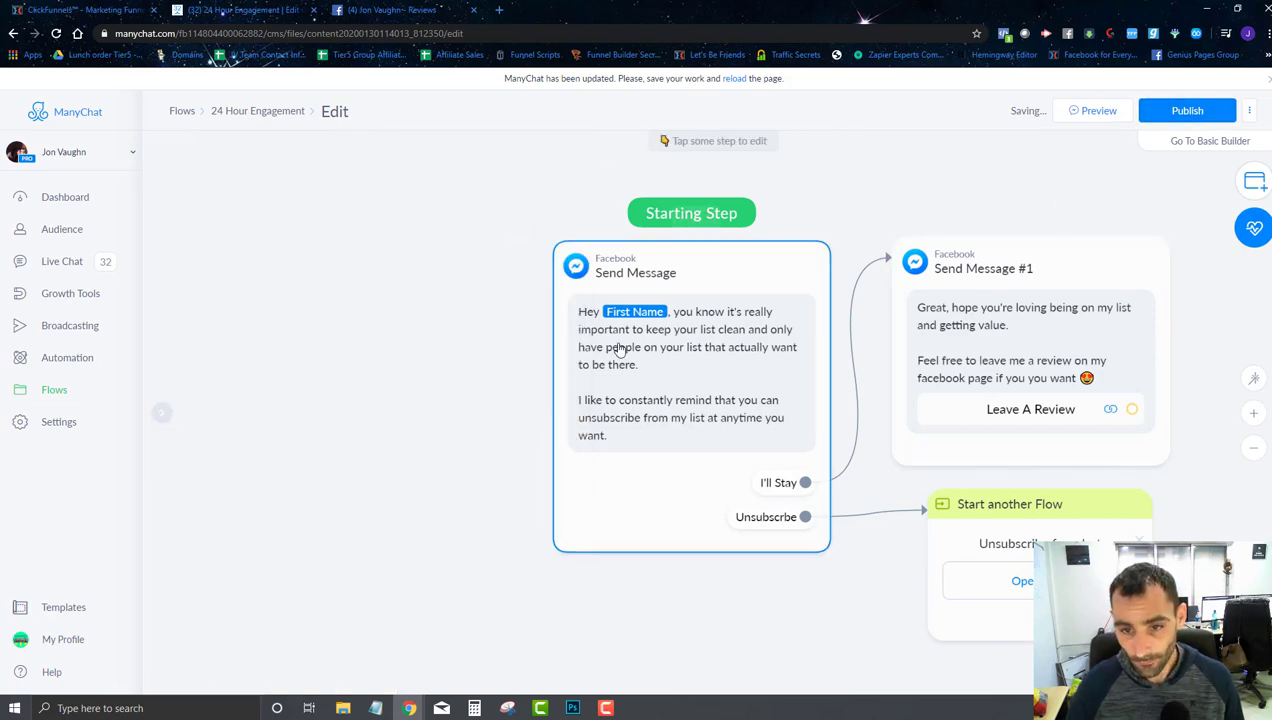
- Add a Condition step to the flow canvas, ahead of the Starting Step message, and open it for editing
scroll(520, 322, down, 2)
drag(518, 325, 584, 358)
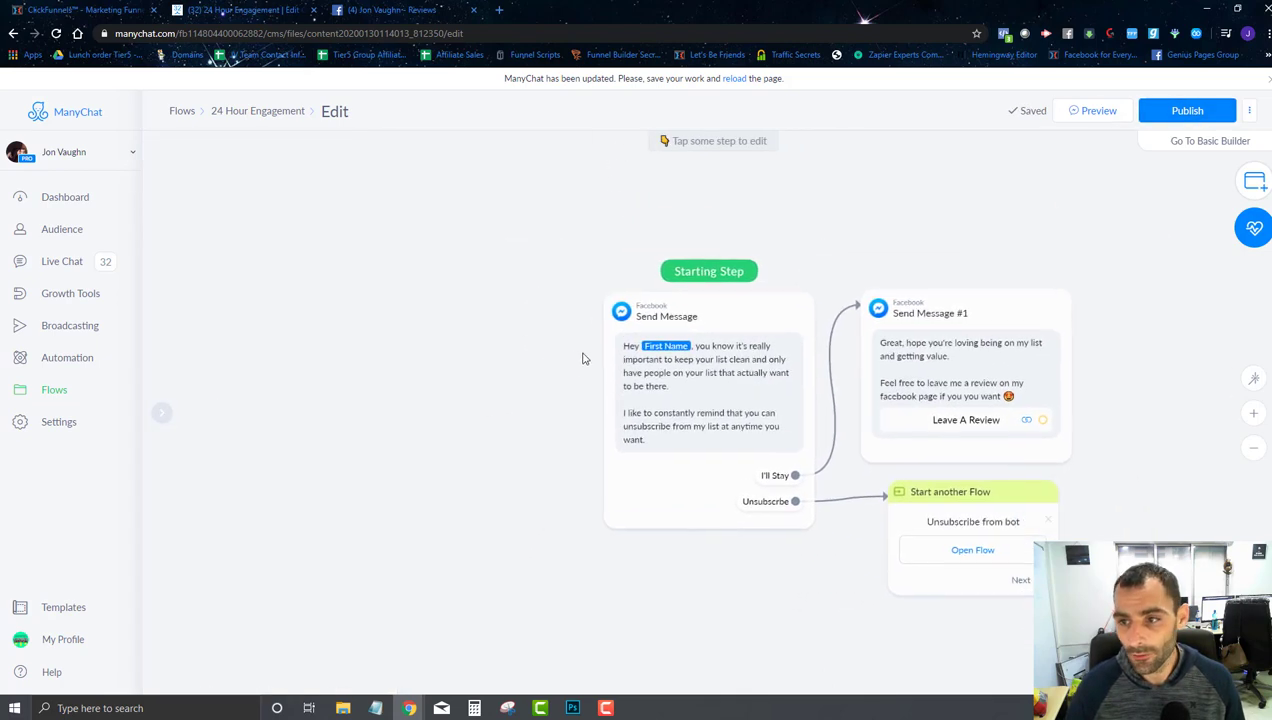
click(1256, 186)
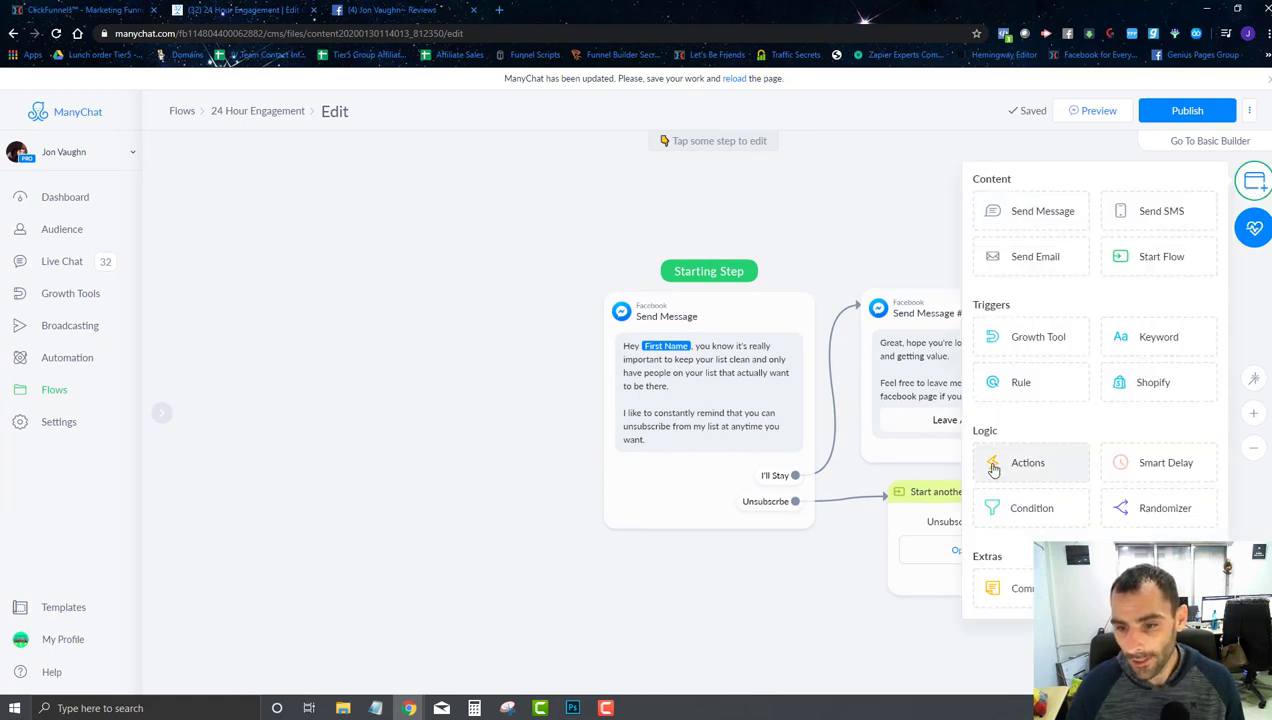
drag(1008, 512, 372, 233)
click(365, 270)
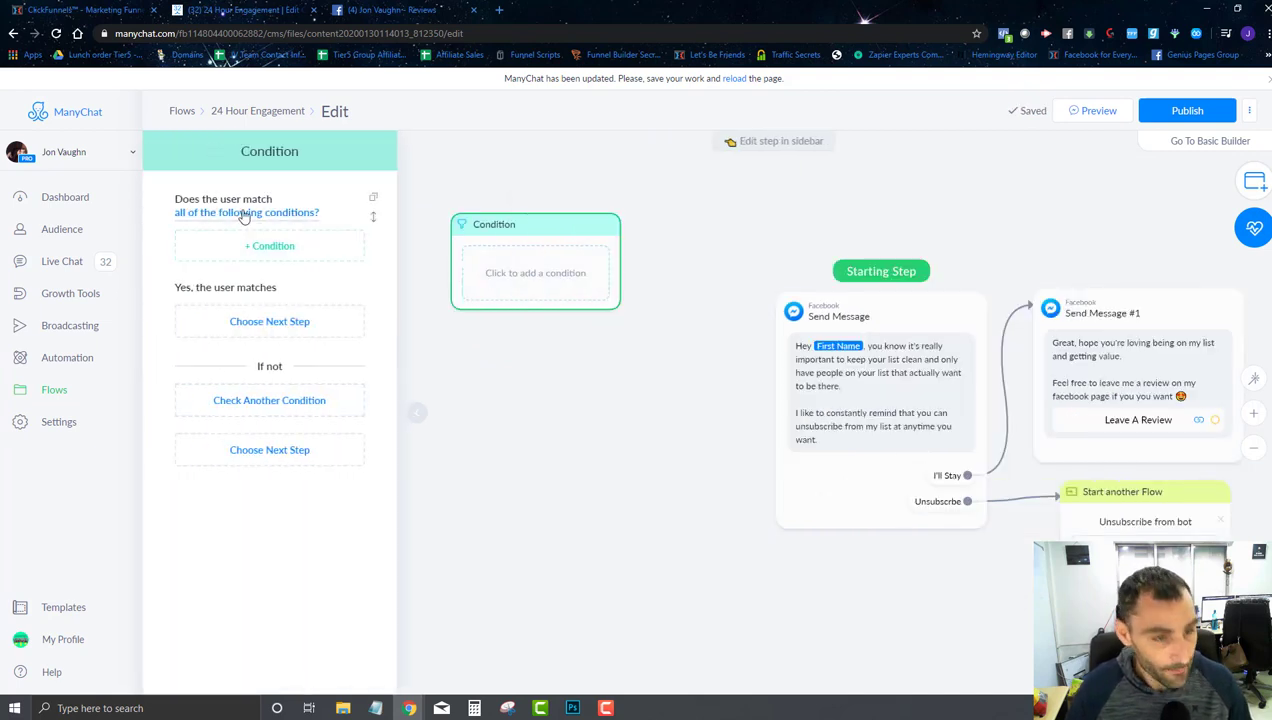
- Define the condition as Tag is "unsubscribed", keeping the match on all of the following conditions
click(243, 214)
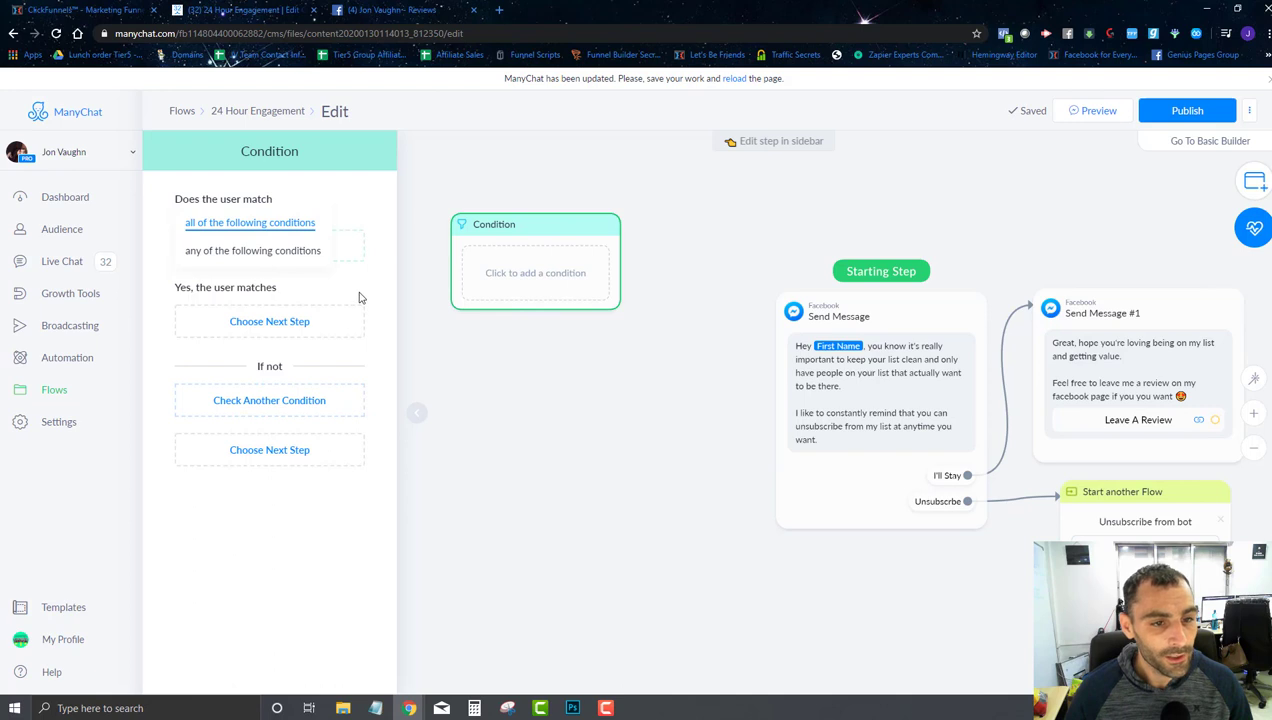
click(361, 295)
click(247, 263)
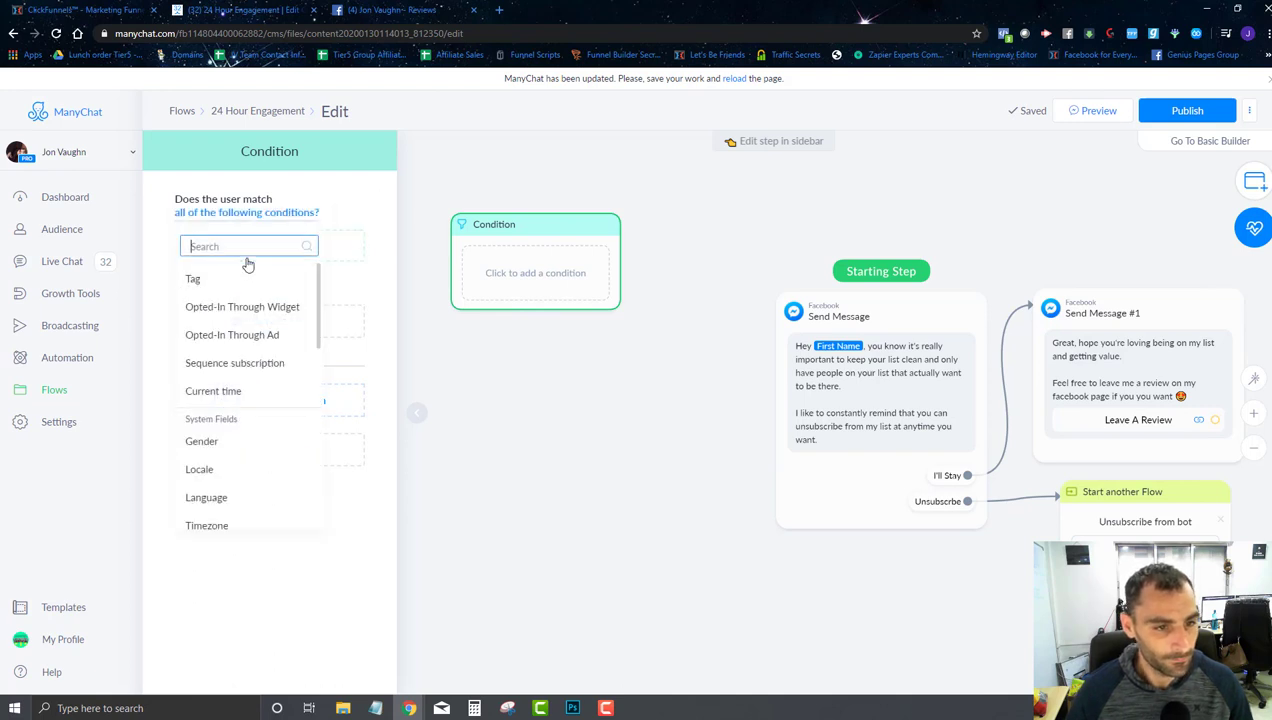
click(207, 281)
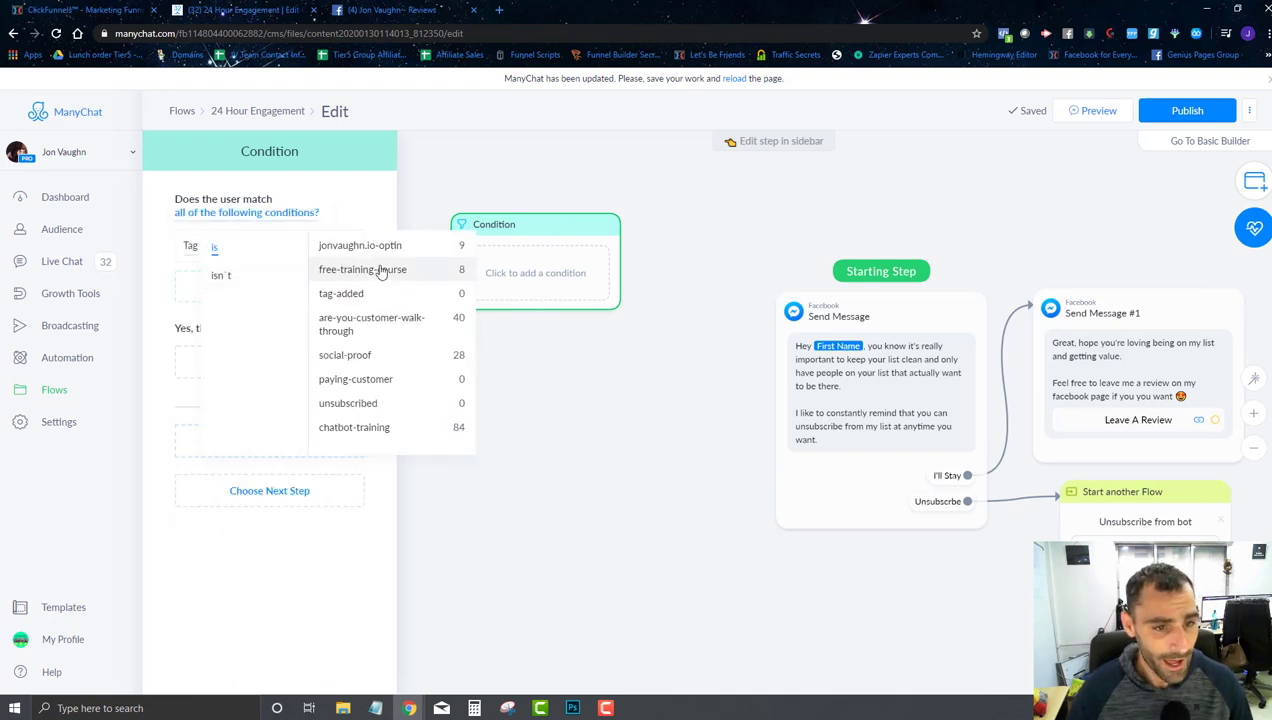
click(344, 402)
click(617, 404)
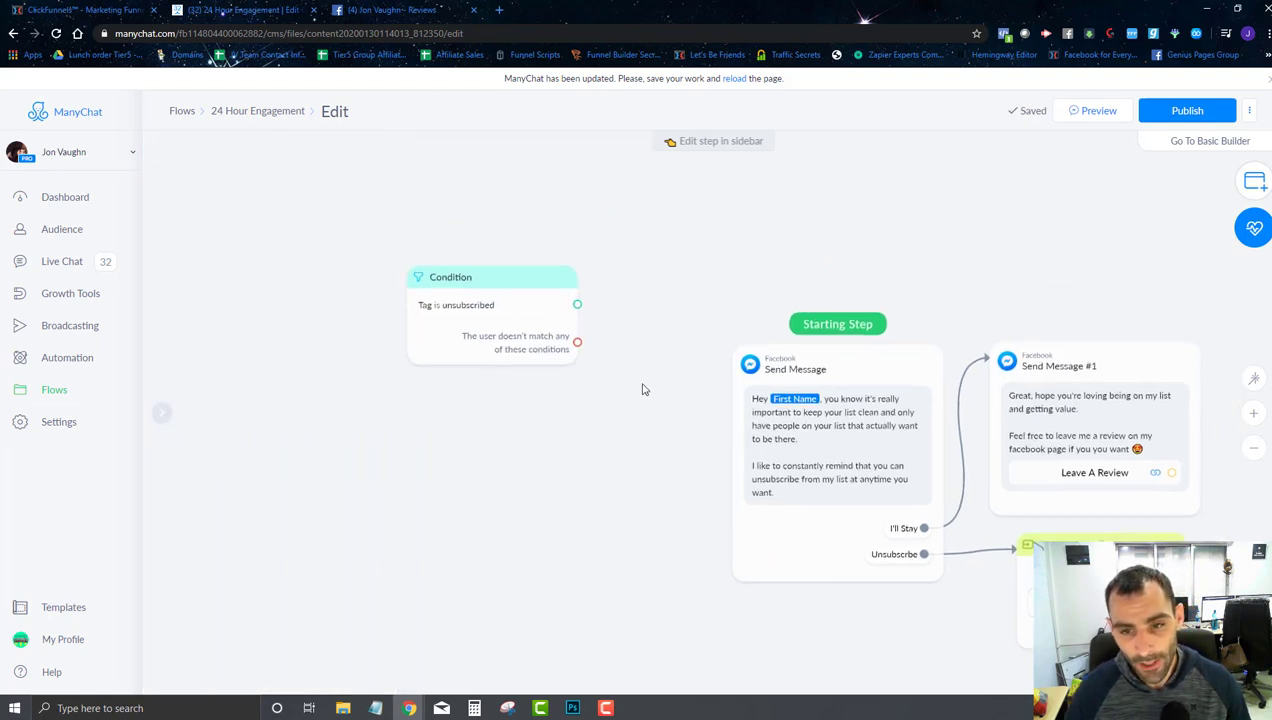
- Make the Condition the Starting Step and link its matching output to a new Start another Flow step
drag(846, 337, 490, 310)
drag(569, 317, 658, 244)
click(703, 294)
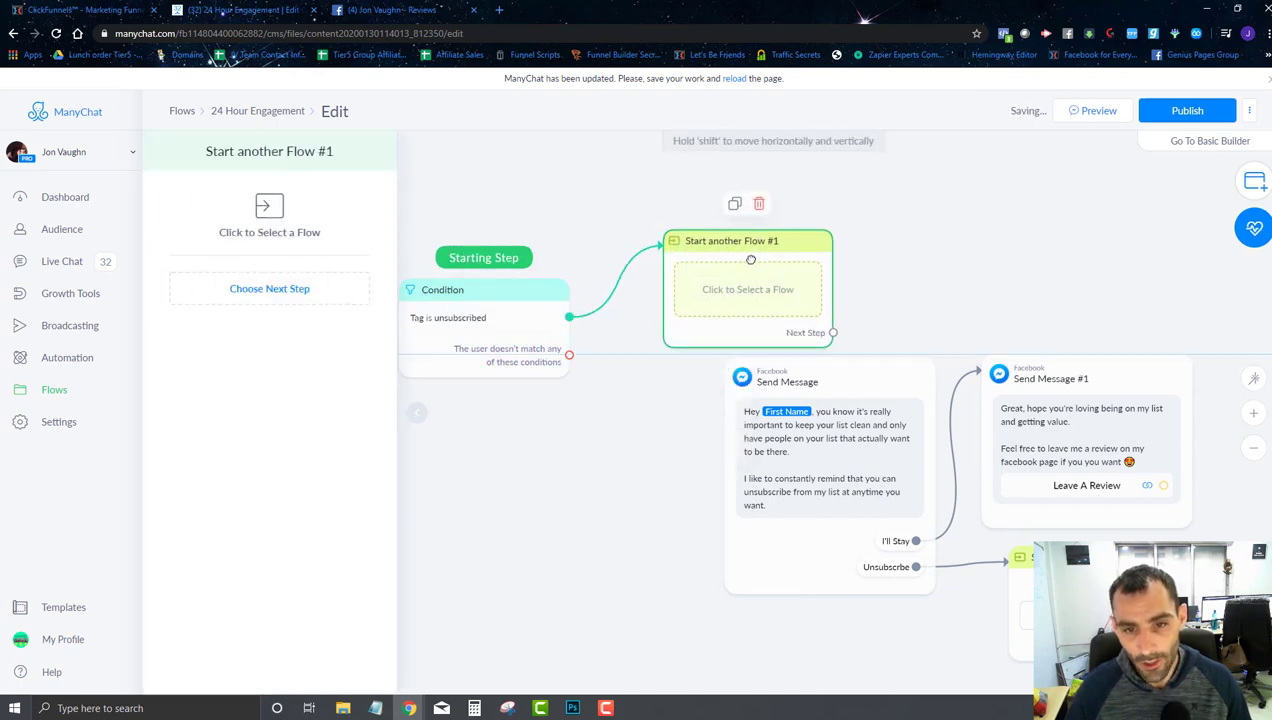
- Assign the "You're UNSUBSCRIBED" flow from the Basics folder to the new Start another Flow step
click(770, 238)
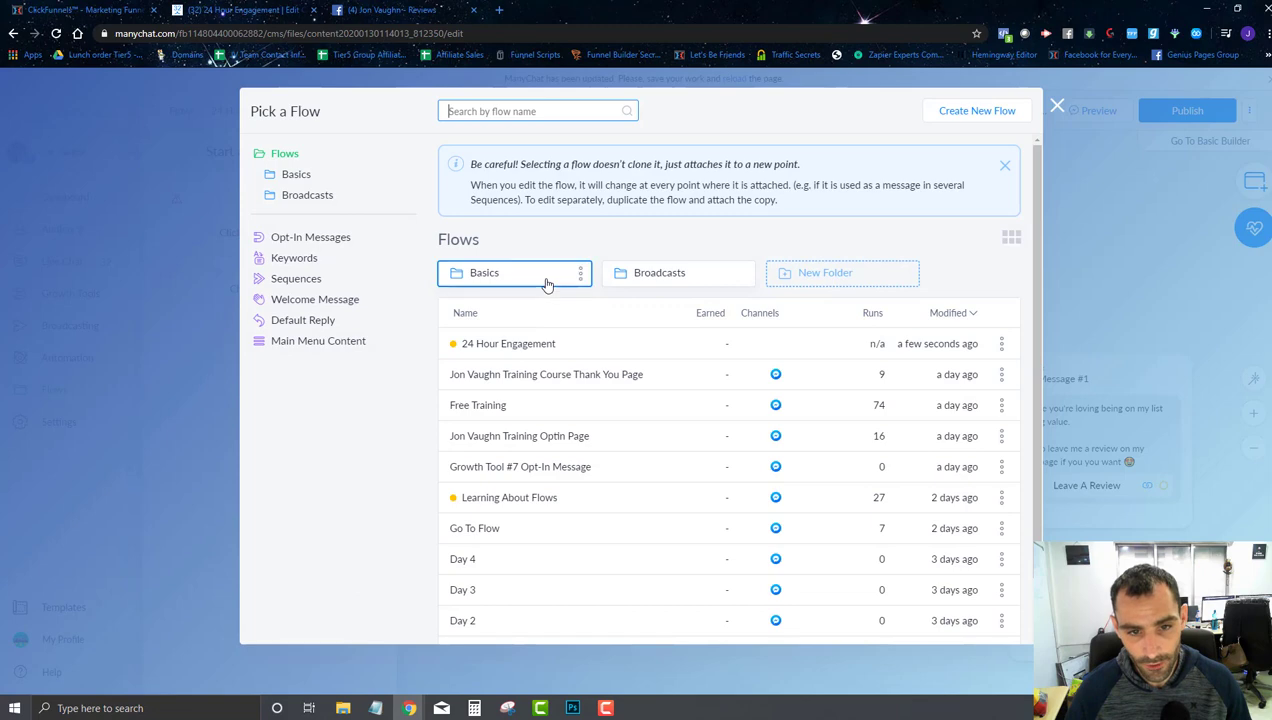
click(548, 283)
click(530, 477)
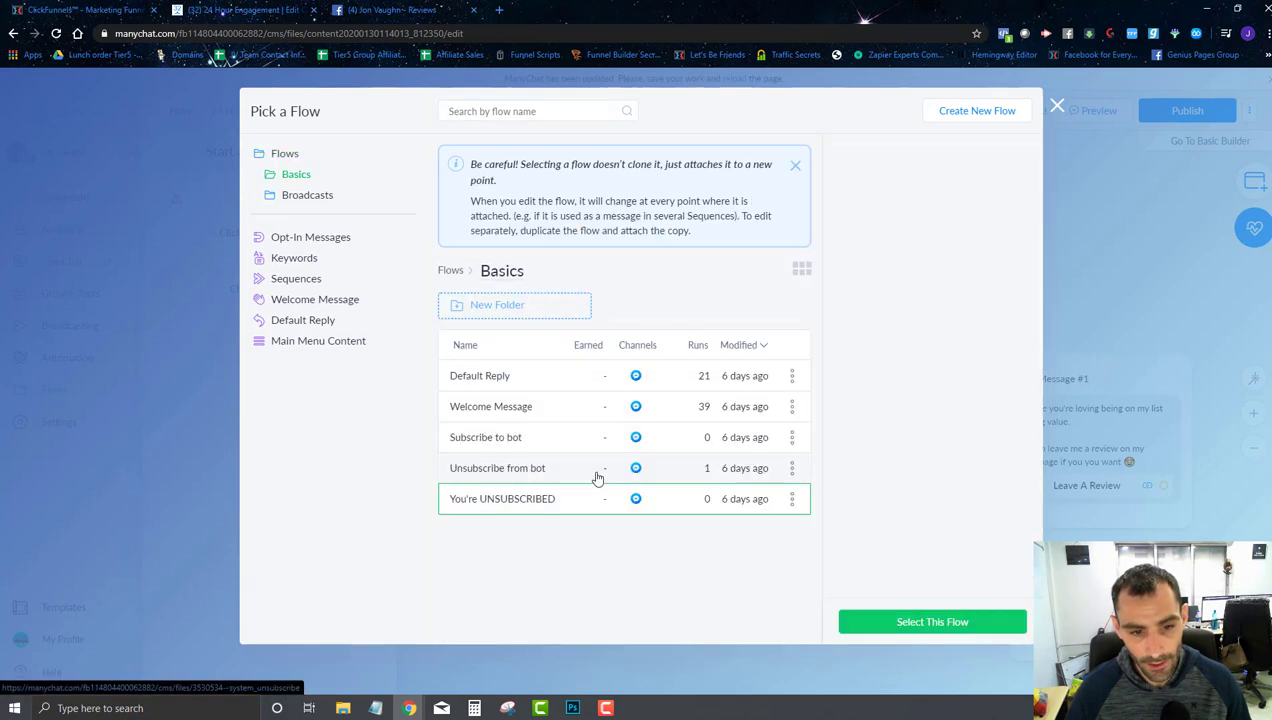
click(922, 623)
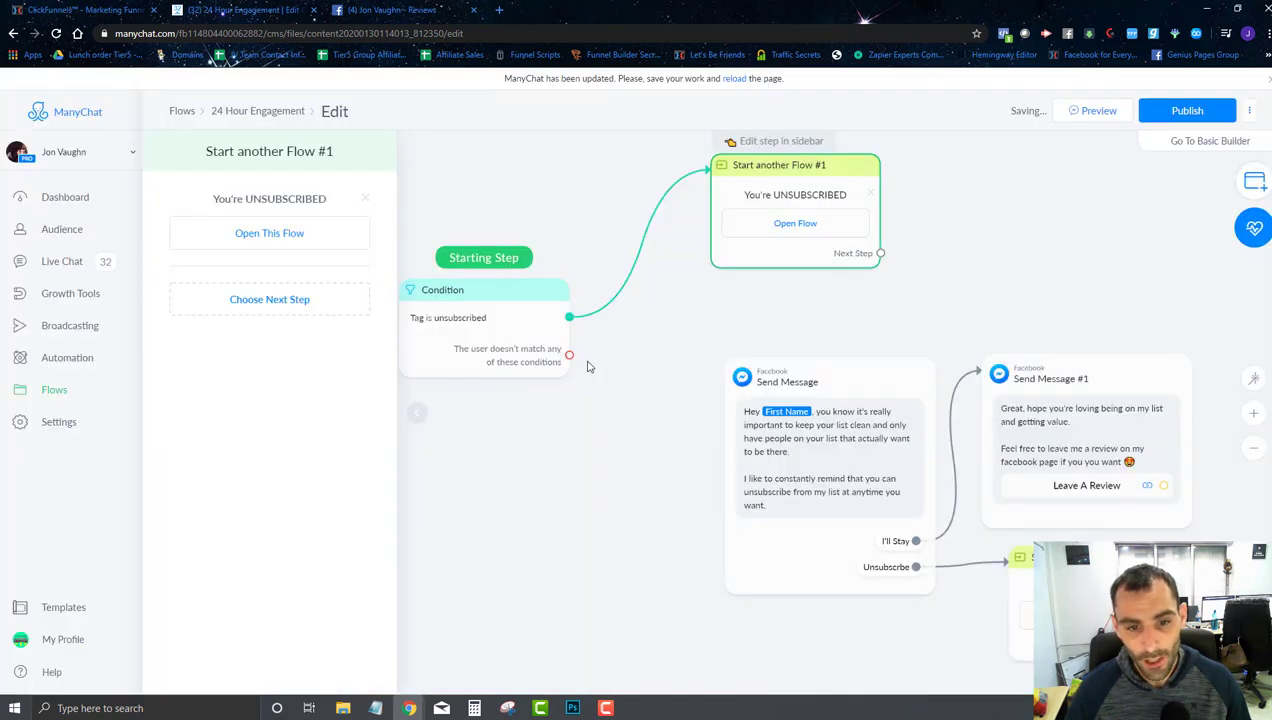
- Connect the condition's non-matching output to the first Send Message step and publish the flow
drag(570, 357, 720, 380)
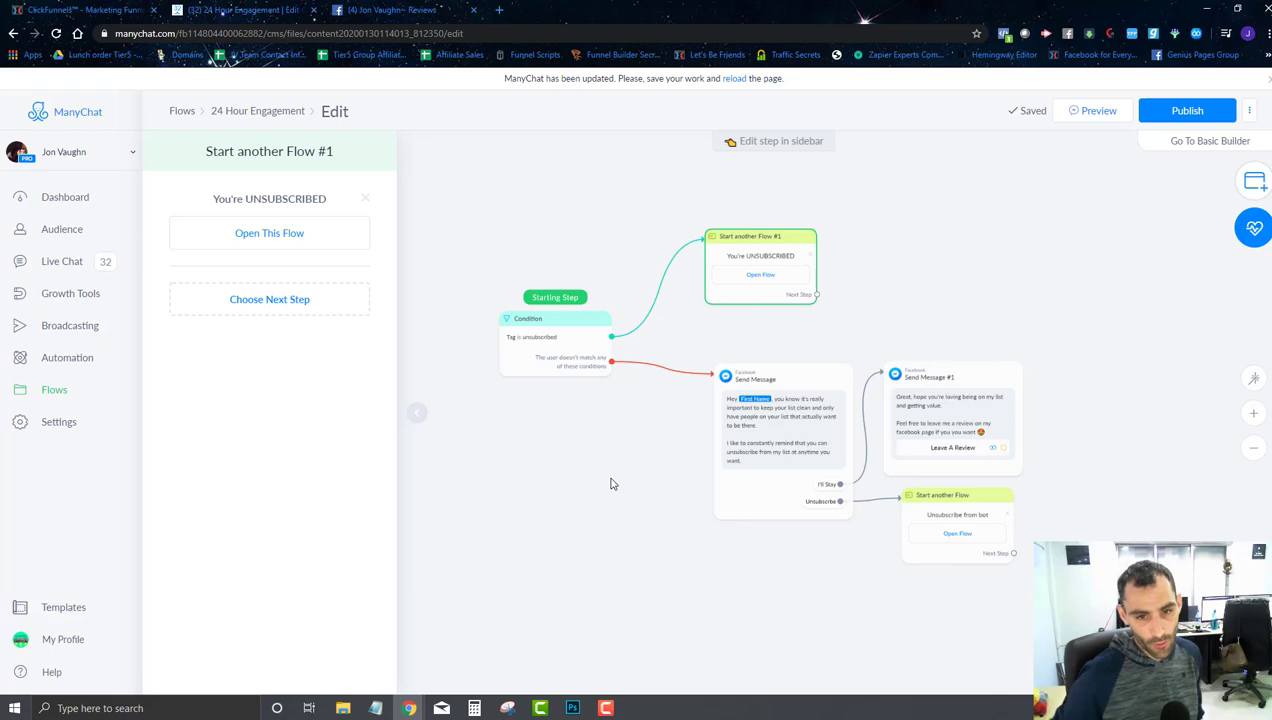
click(1218, 112)
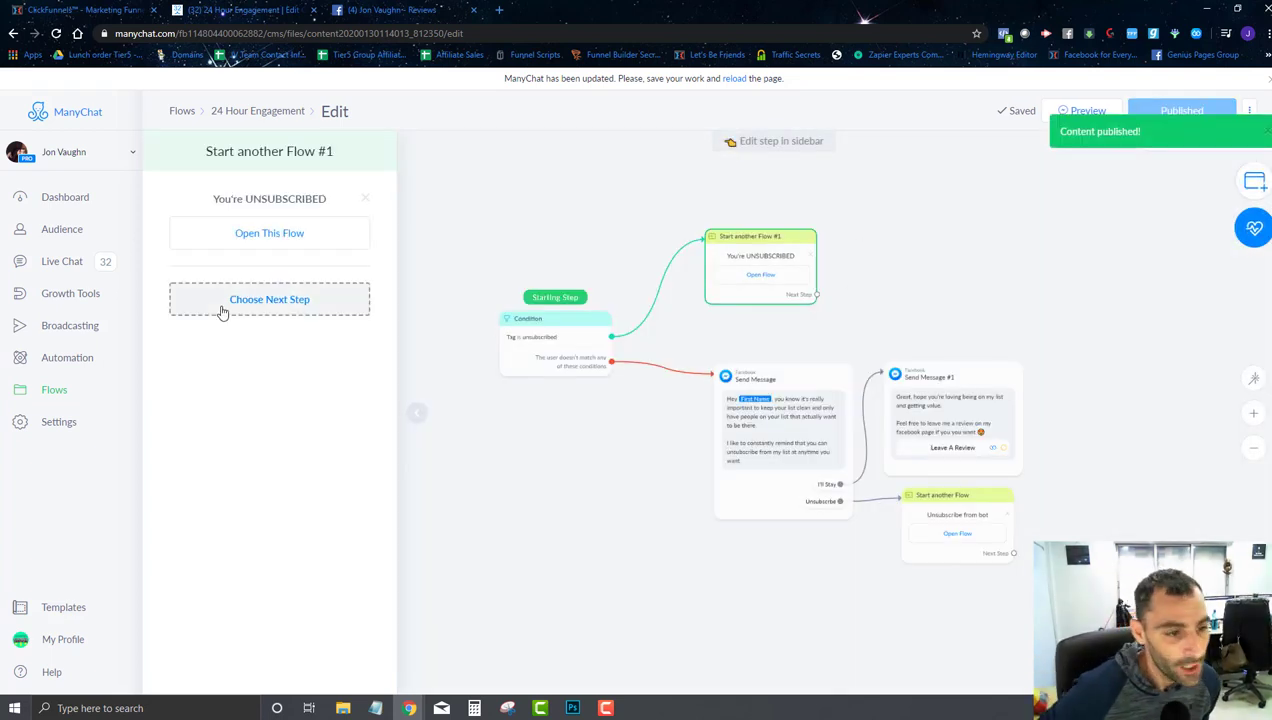
- Open the 24 Hour Engagement Rule sequence from the automation sequences
click(76, 367)
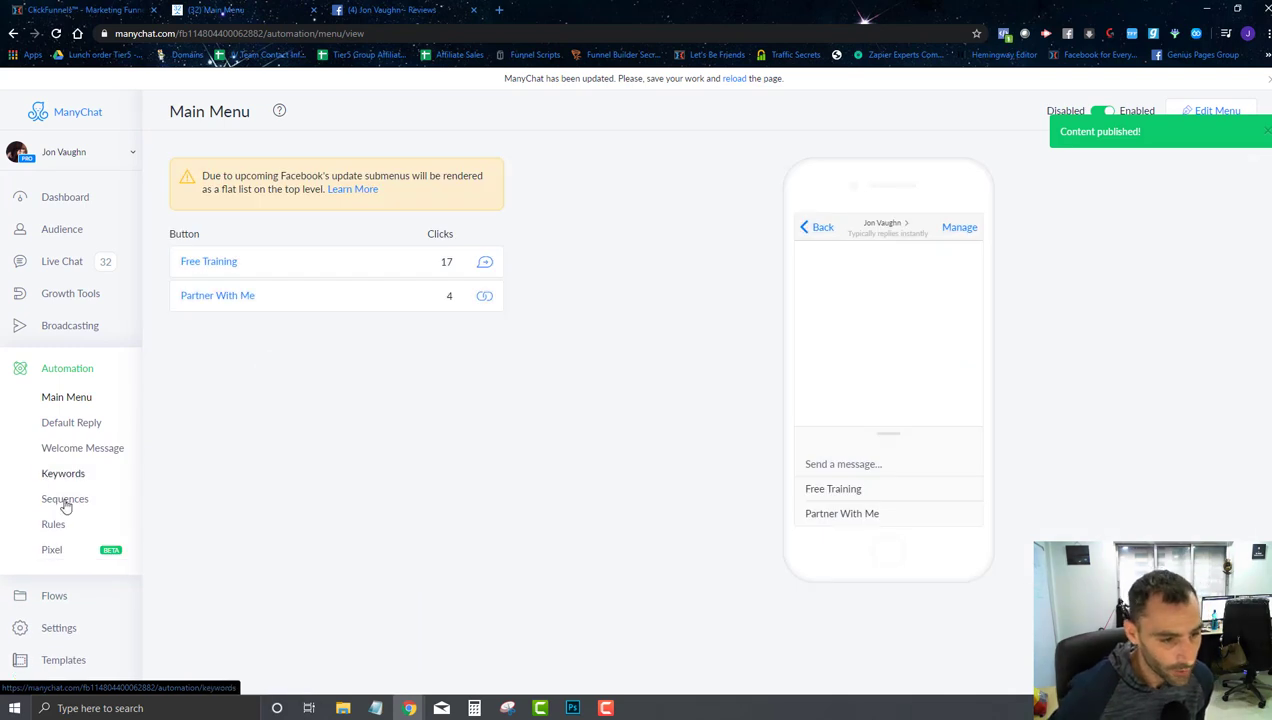
click(64, 498)
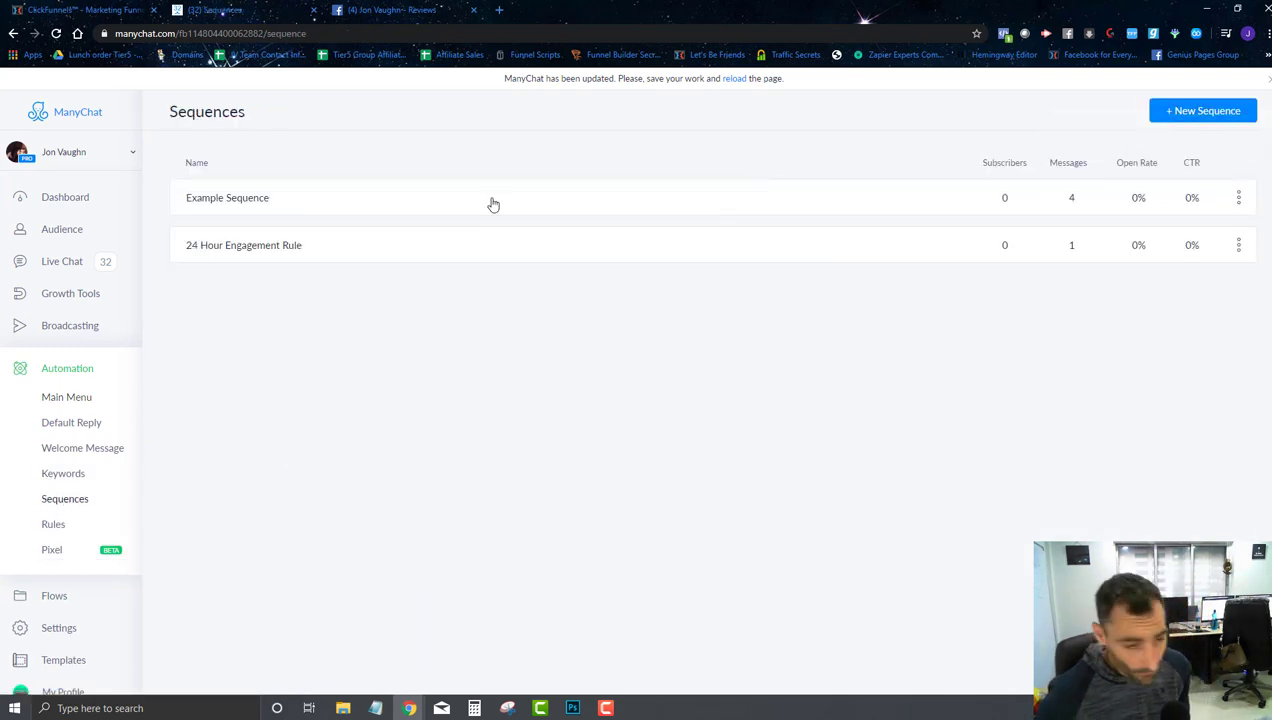
click(263, 248)
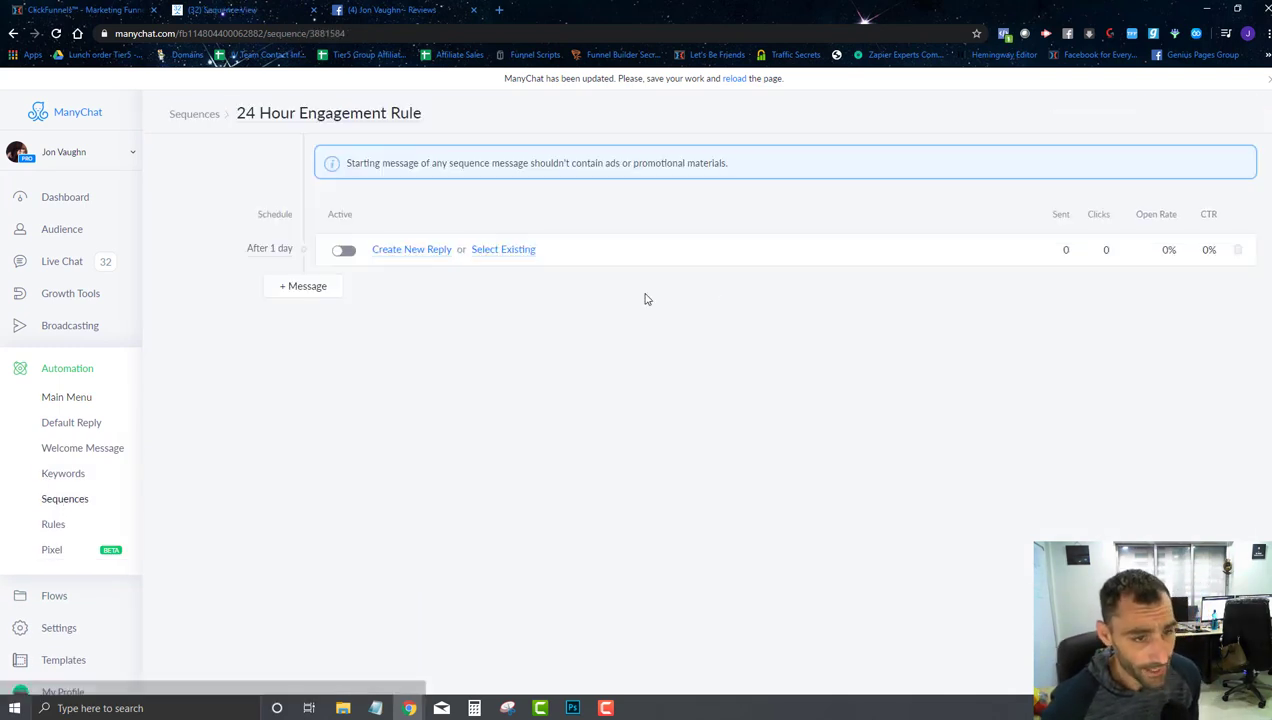
- Schedule the sequence's message for 23 hours after subscription and save the updated schedule
click(269, 250)
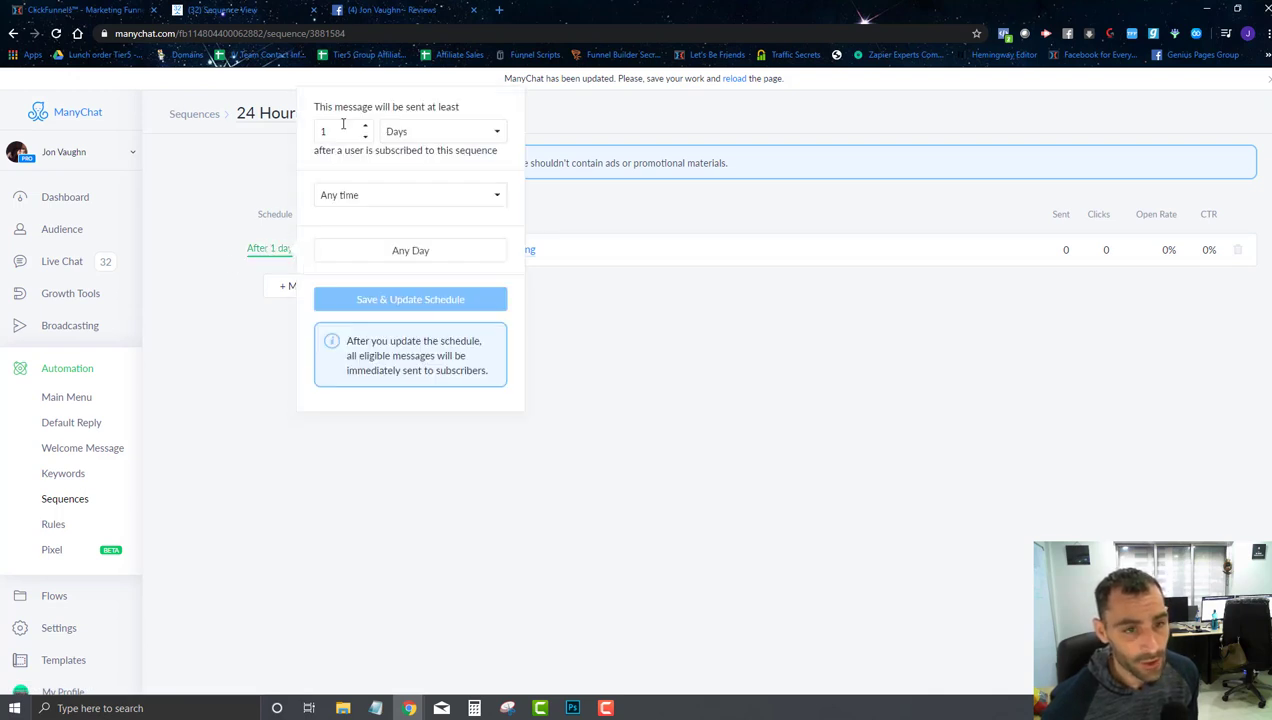
click(412, 131)
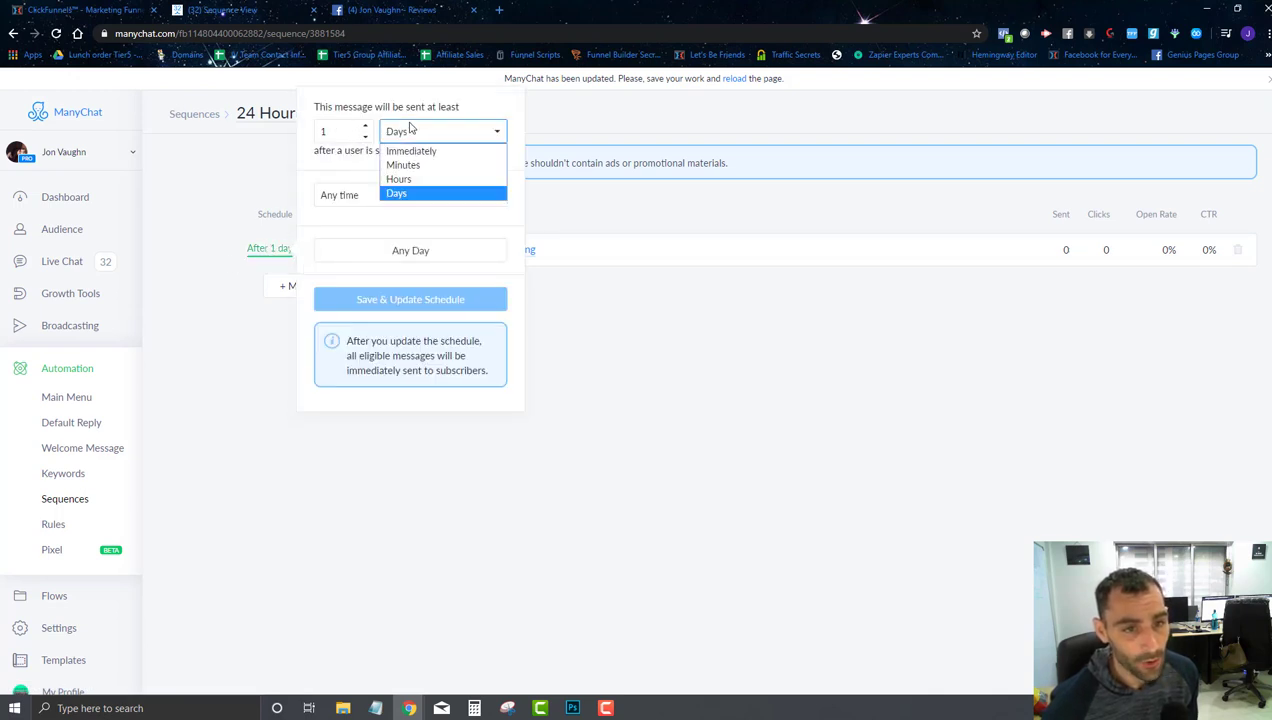
click(400, 178)
double_click(331, 133)
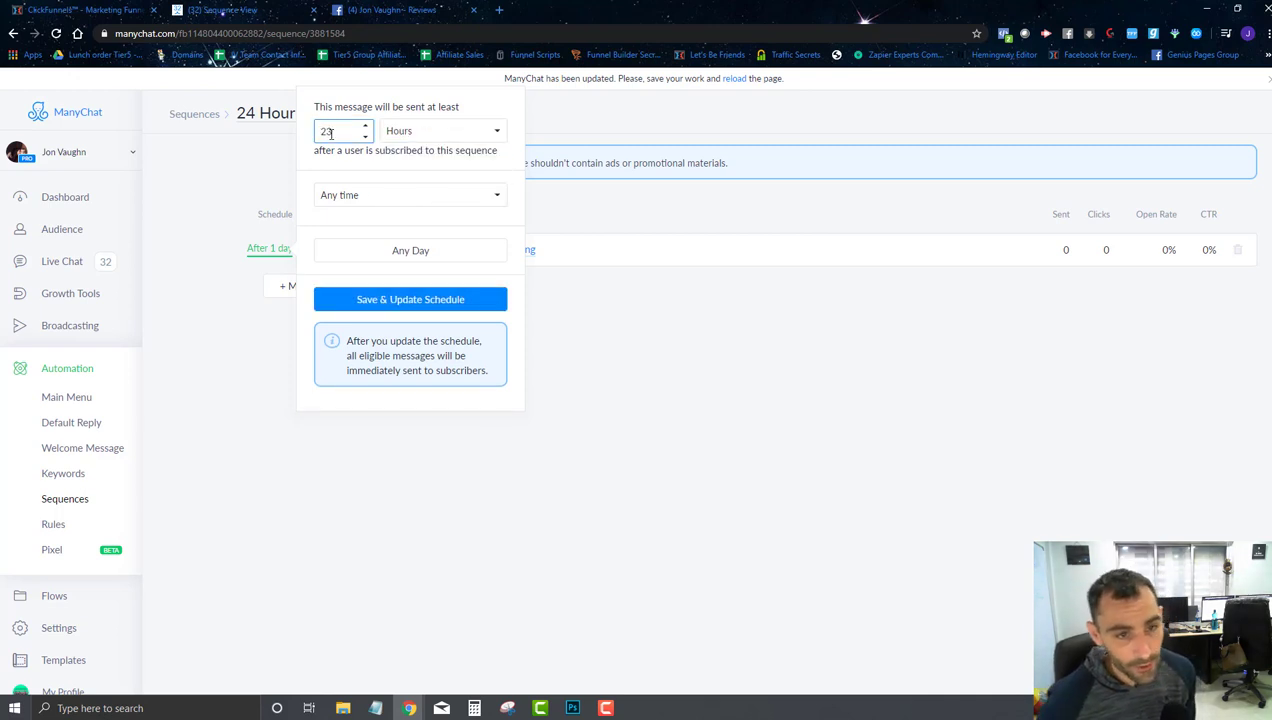
click(412, 301)
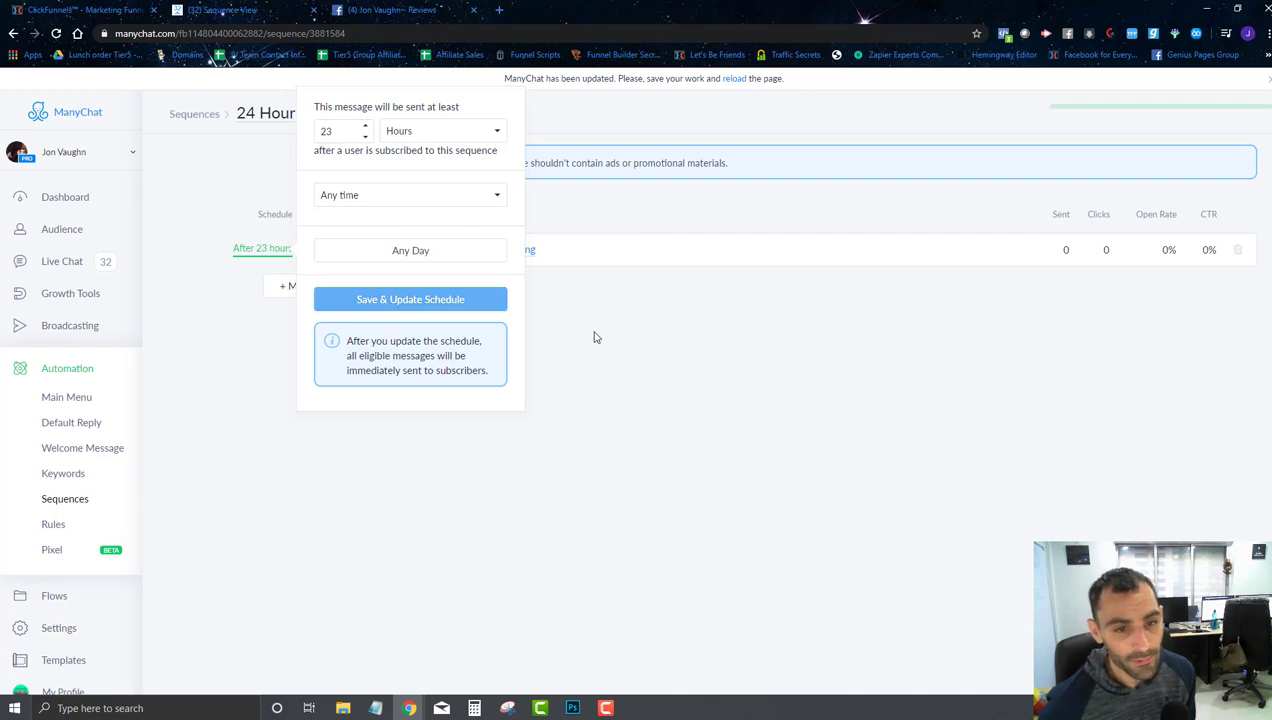
click(633, 379)
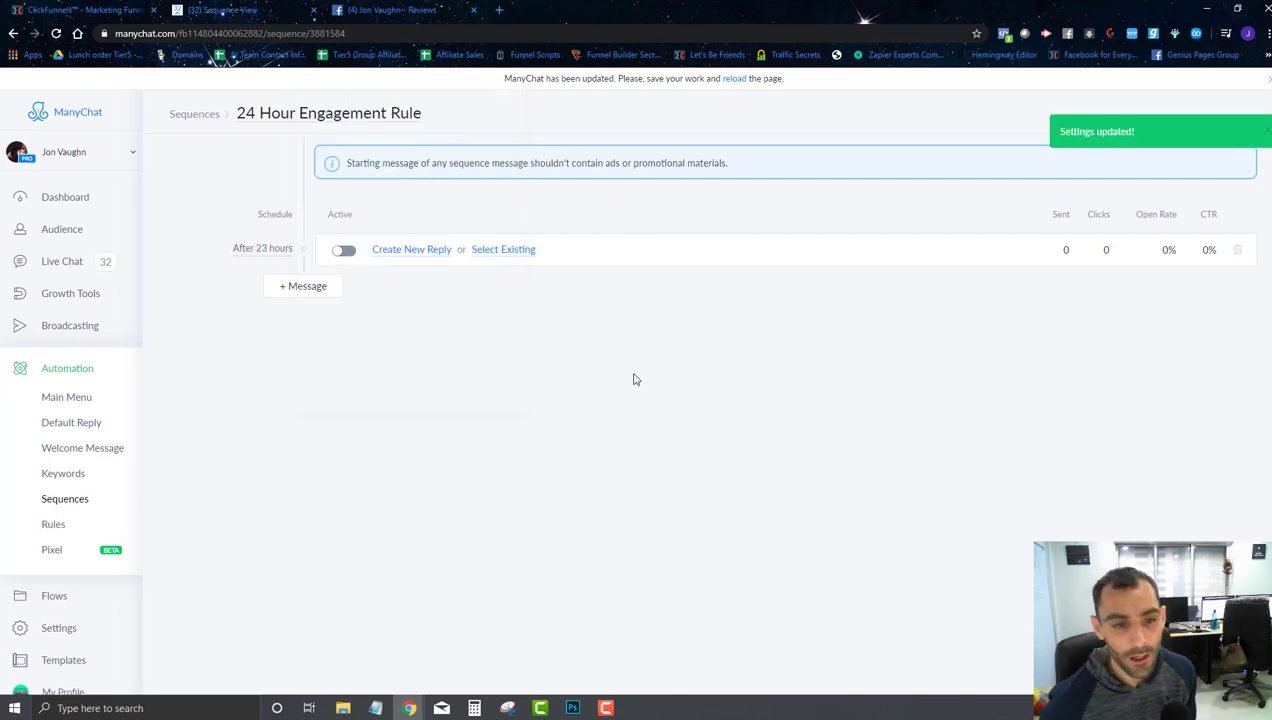
- Attach the existing 24 Hour Engagement flow to the sequence's 23-hour message
click(493, 252)
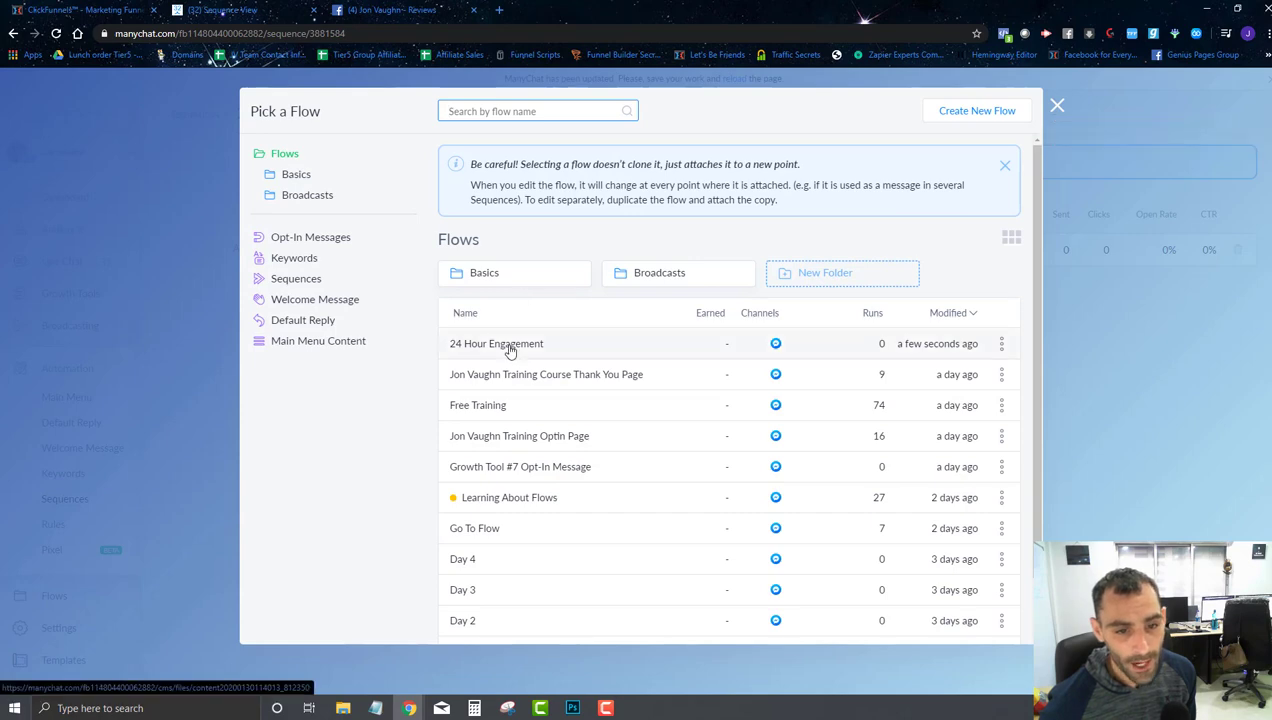
click(508, 344)
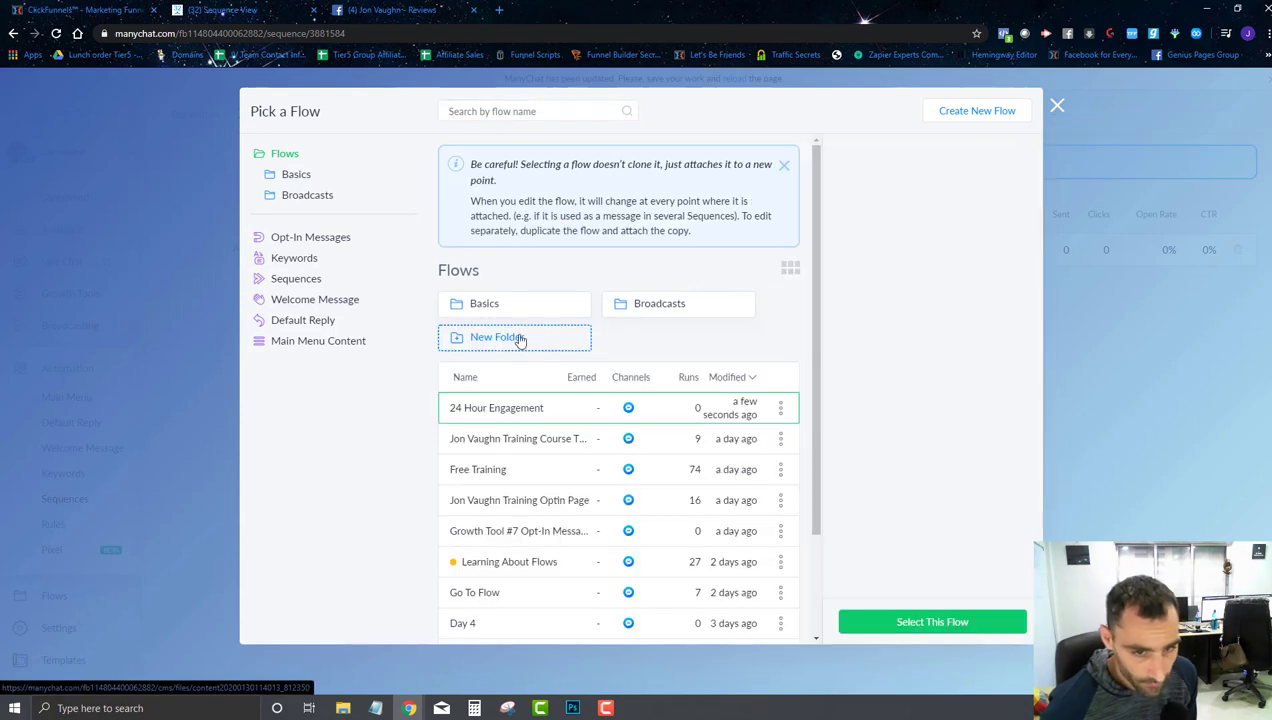
click(911, 624)
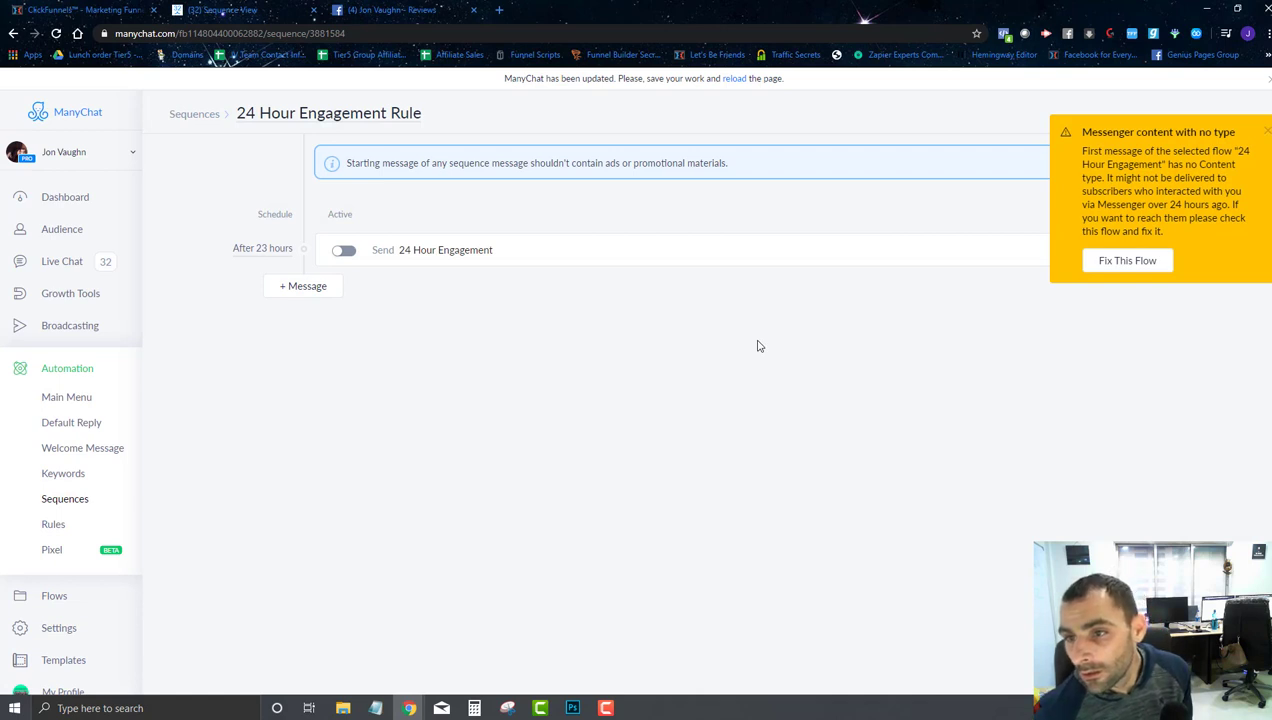
- Open the flow for fixing, set the first Send Message step's content type to Other, and publish the flow
click(1111, 262)
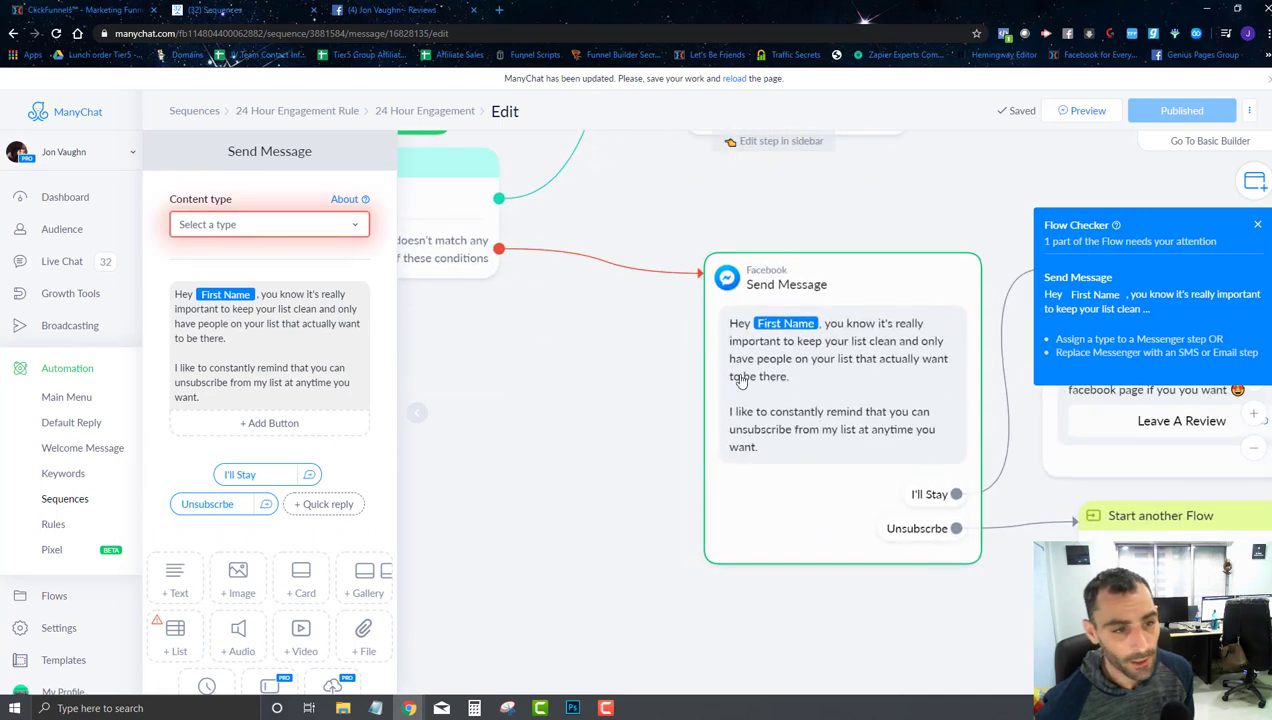
click(240, 226)
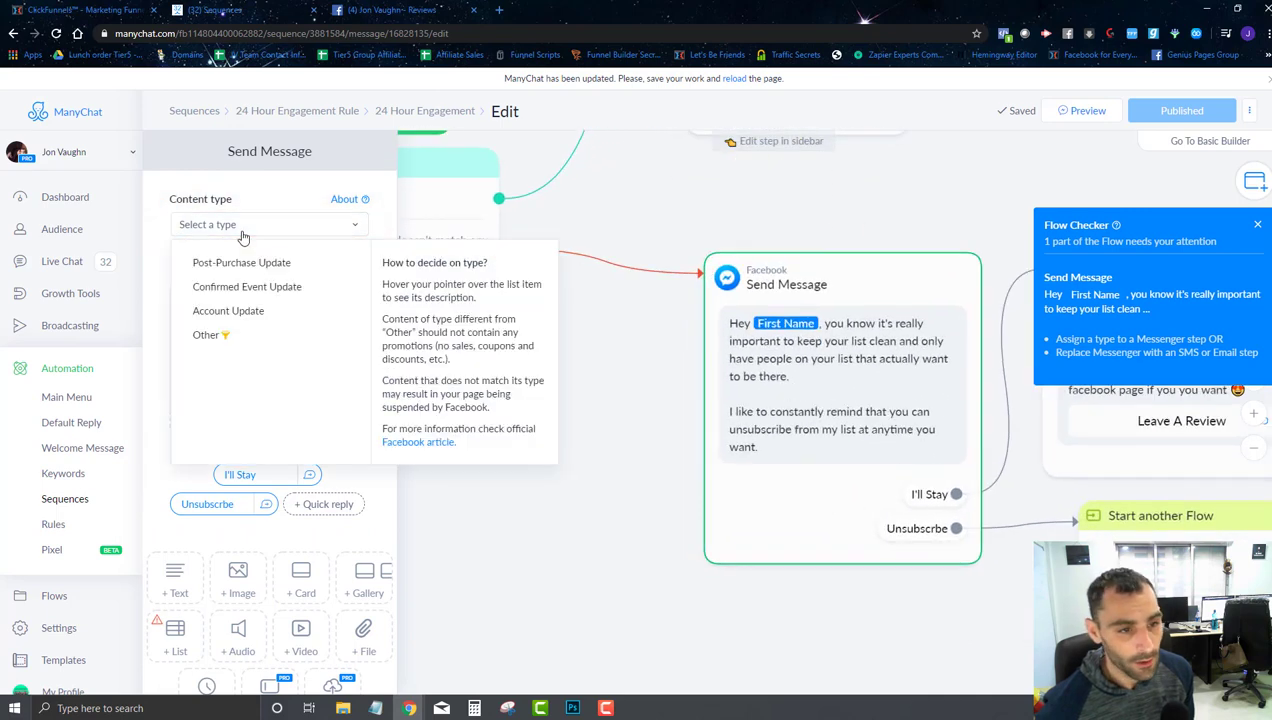
click(212, 335)
click(1190, 110)
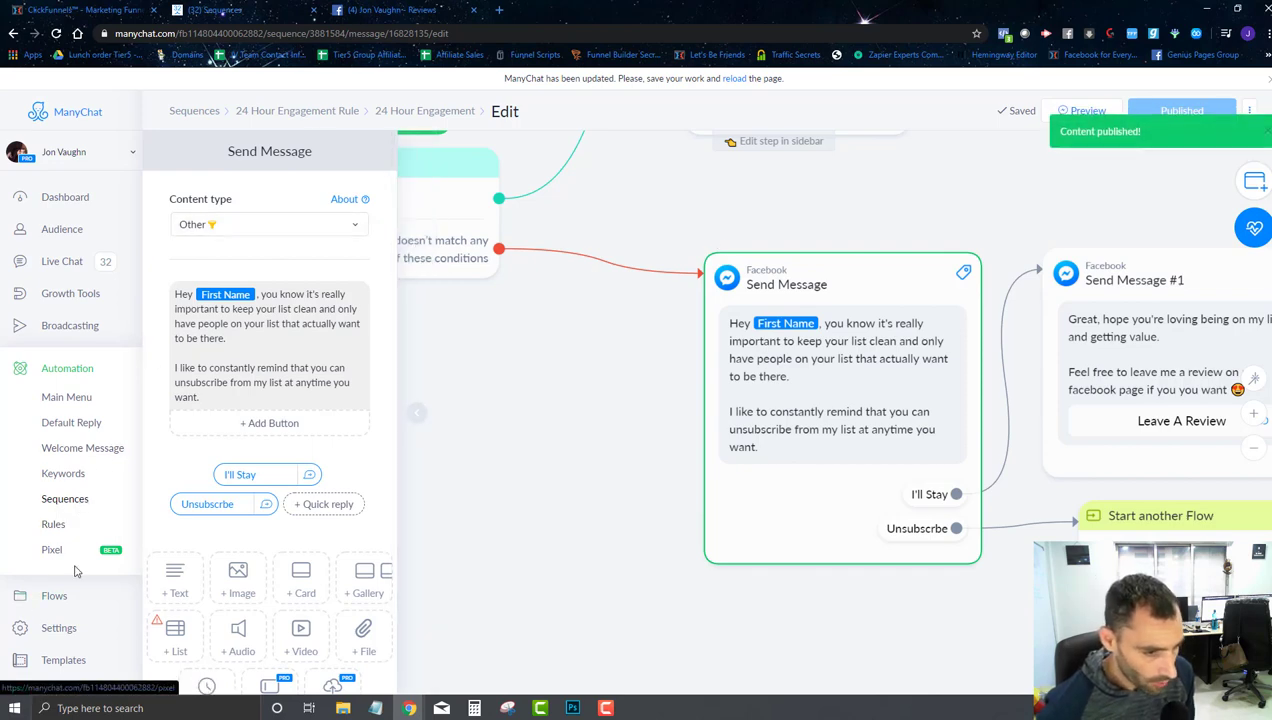
- Return to the 24 Hour Engagement Rule sequence and activate its first 23-hour message
click(58, 500)
click(308, 245)
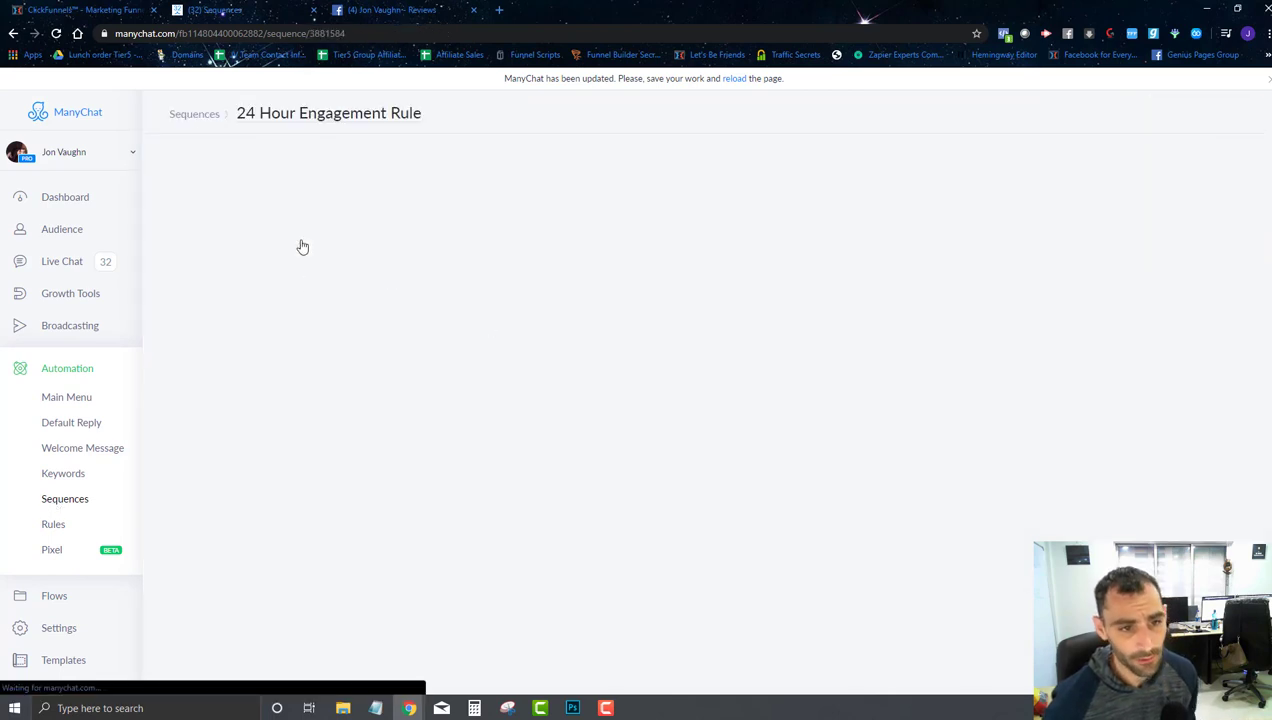
click(350, 250)
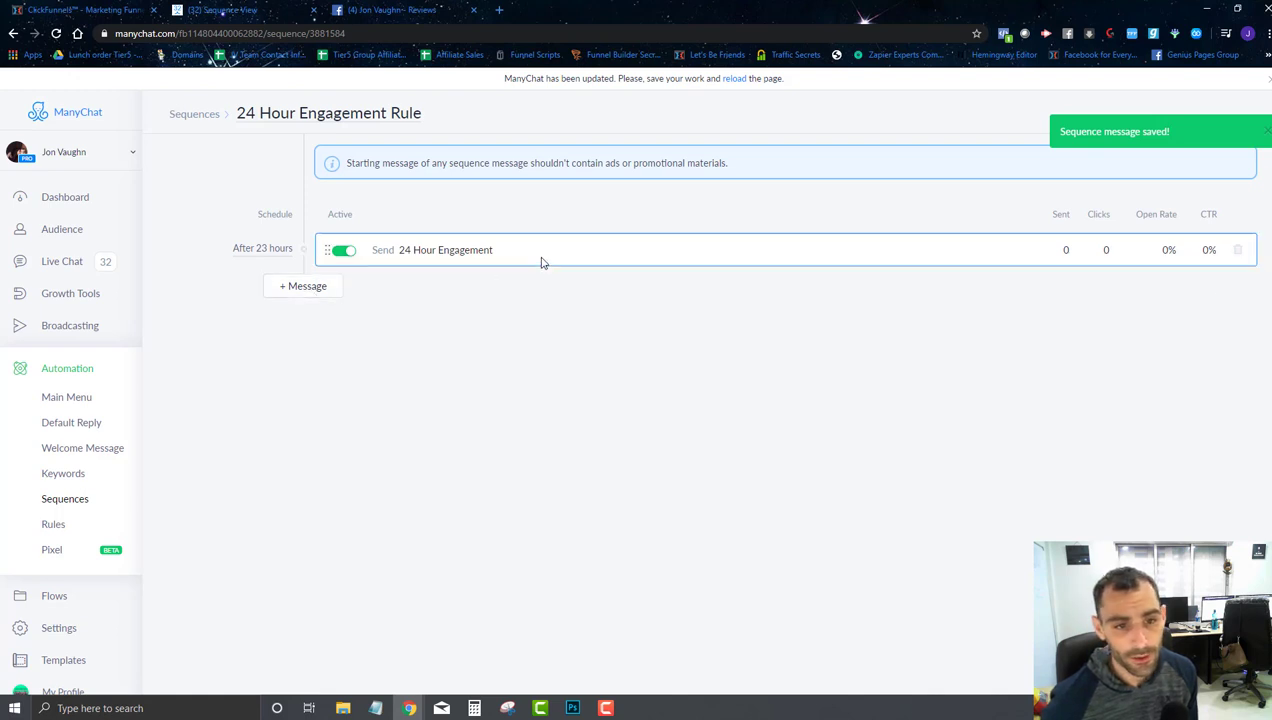
- Add a second message to the sequence and schedule it for 23 hours after the previous message, saving the updated schedule
click(306, 288)
click(272, 287)
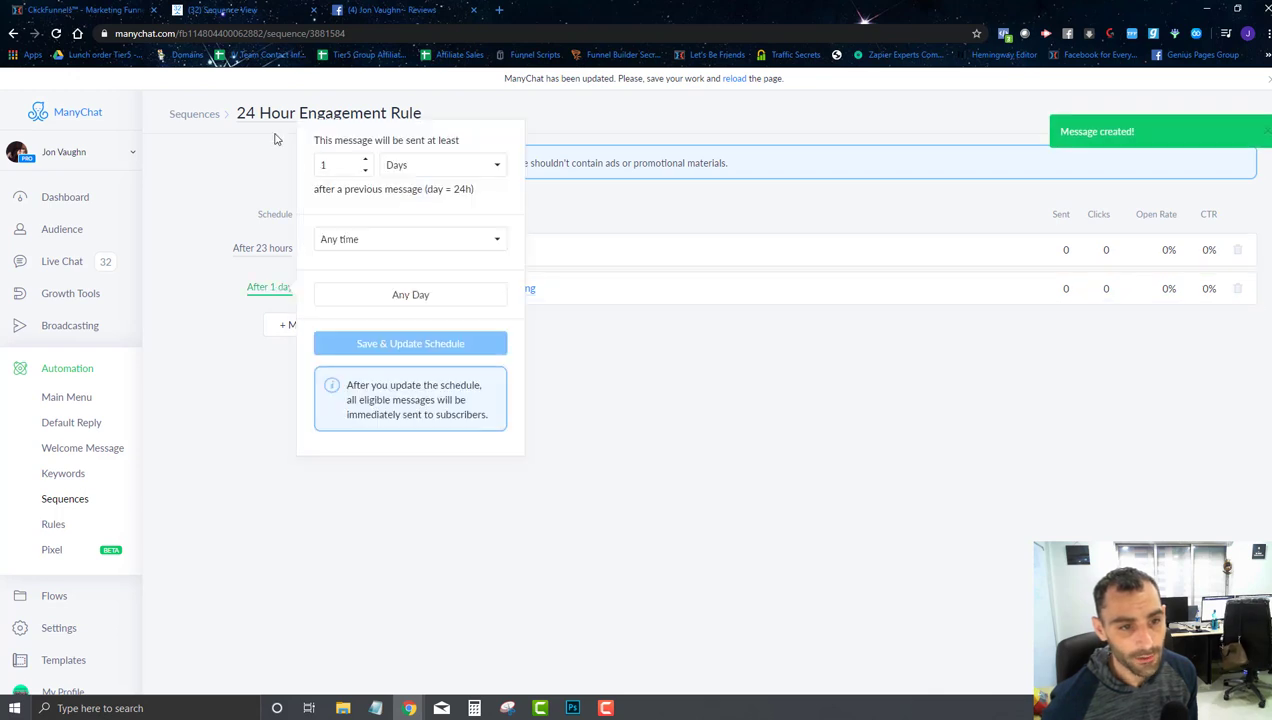
click(405, 166)
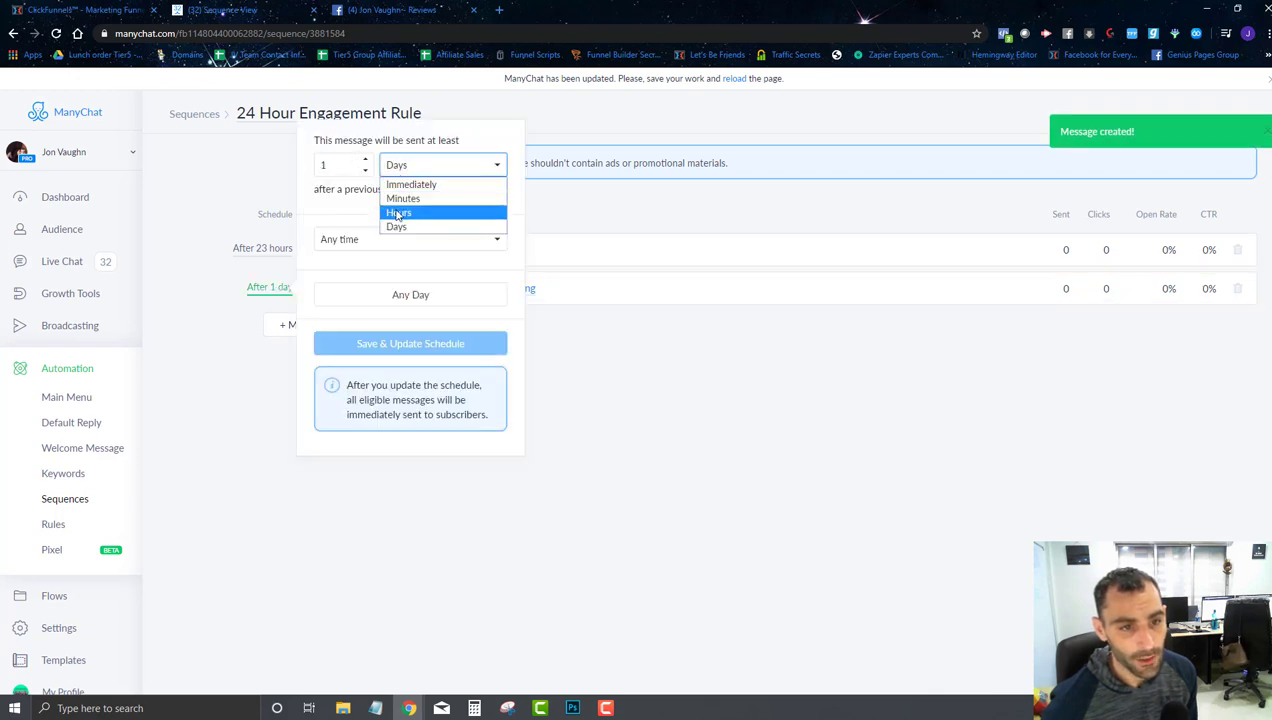
click(398, 208)
click(331, 168)
text(2)
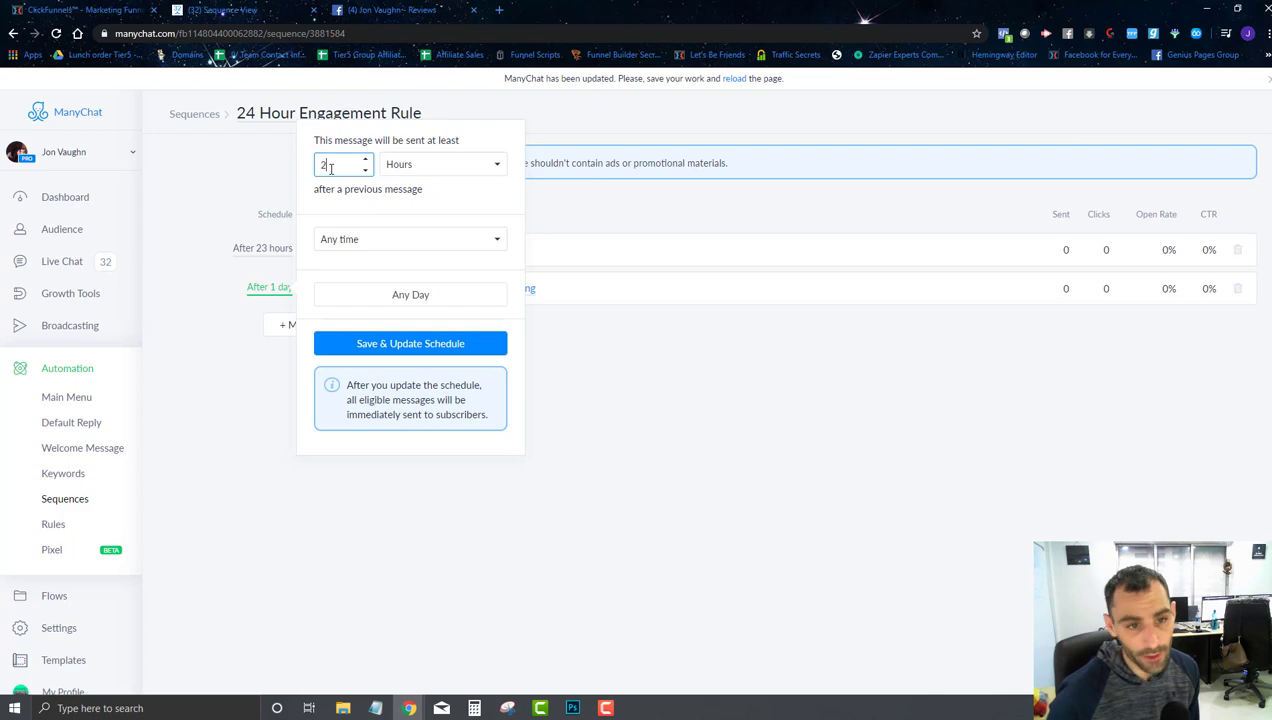
click(383, 345)
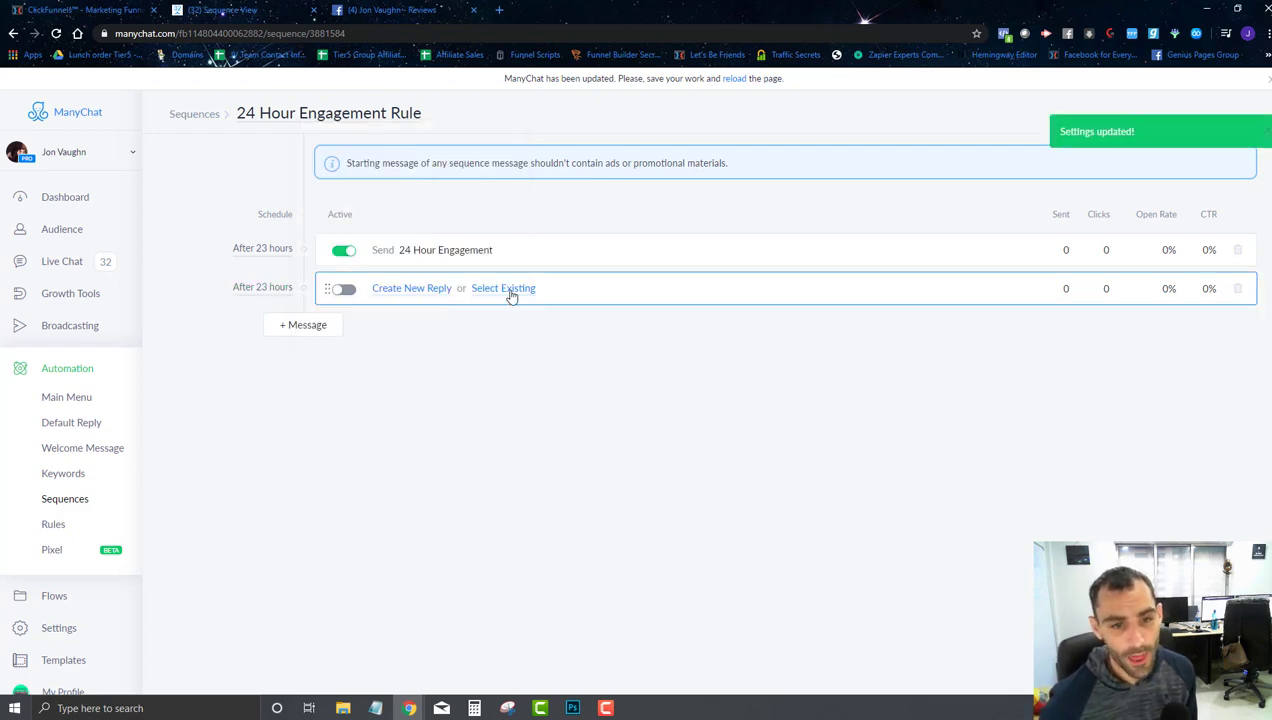
- Attach the existing 24 Hour Engagement flow to the sequence's second message
click(513, 290)
click(560, 344)
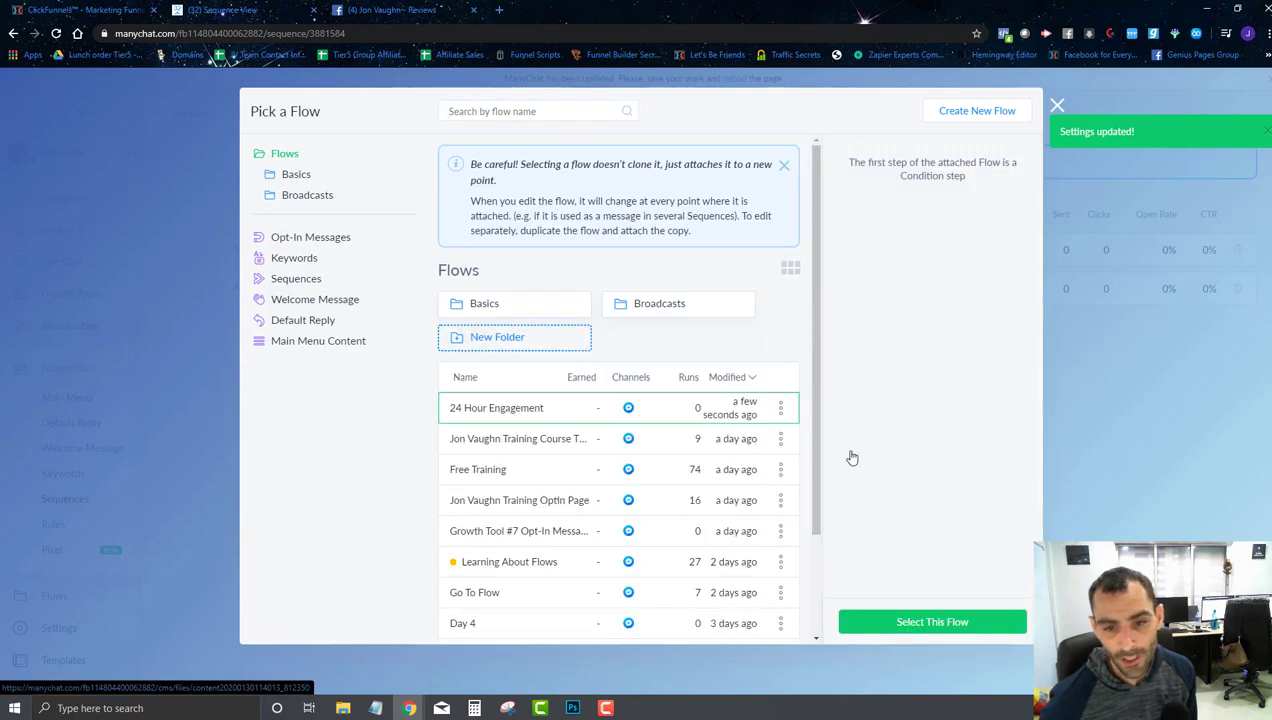
click(915, 626)
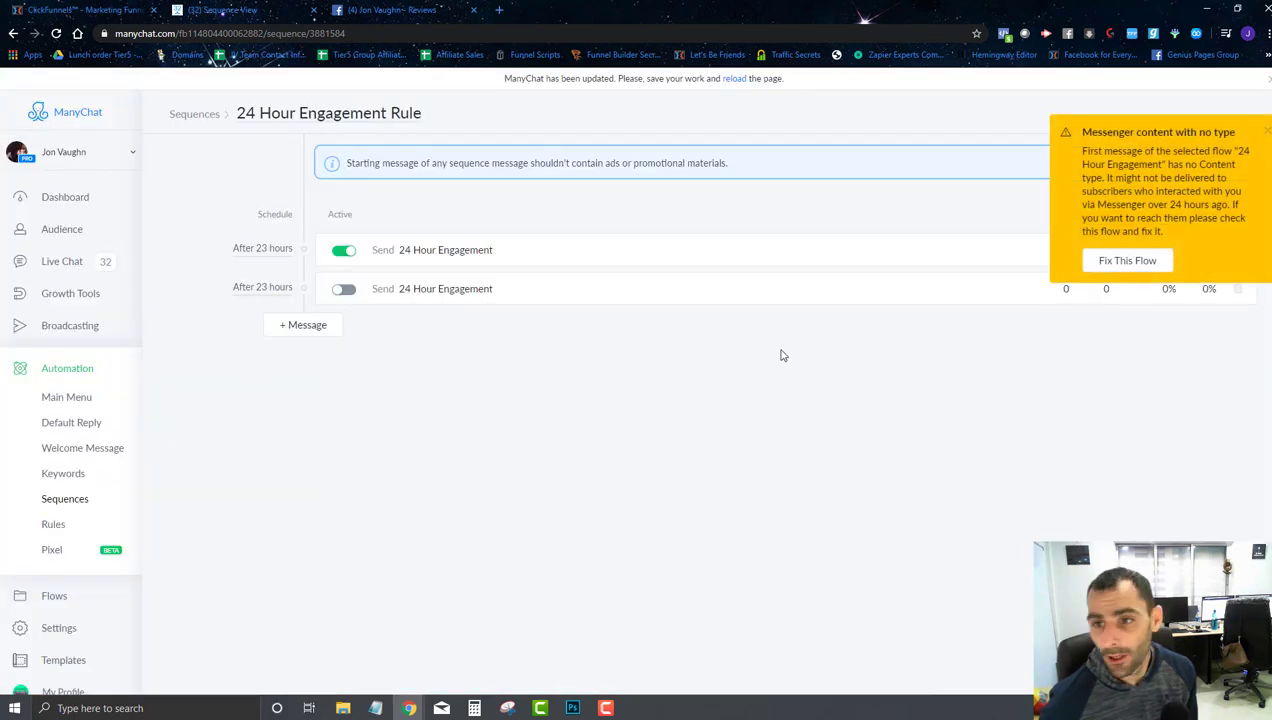
- Open the attached flow for fixing and check the content type of its first Send Message step
click(1122, 263)
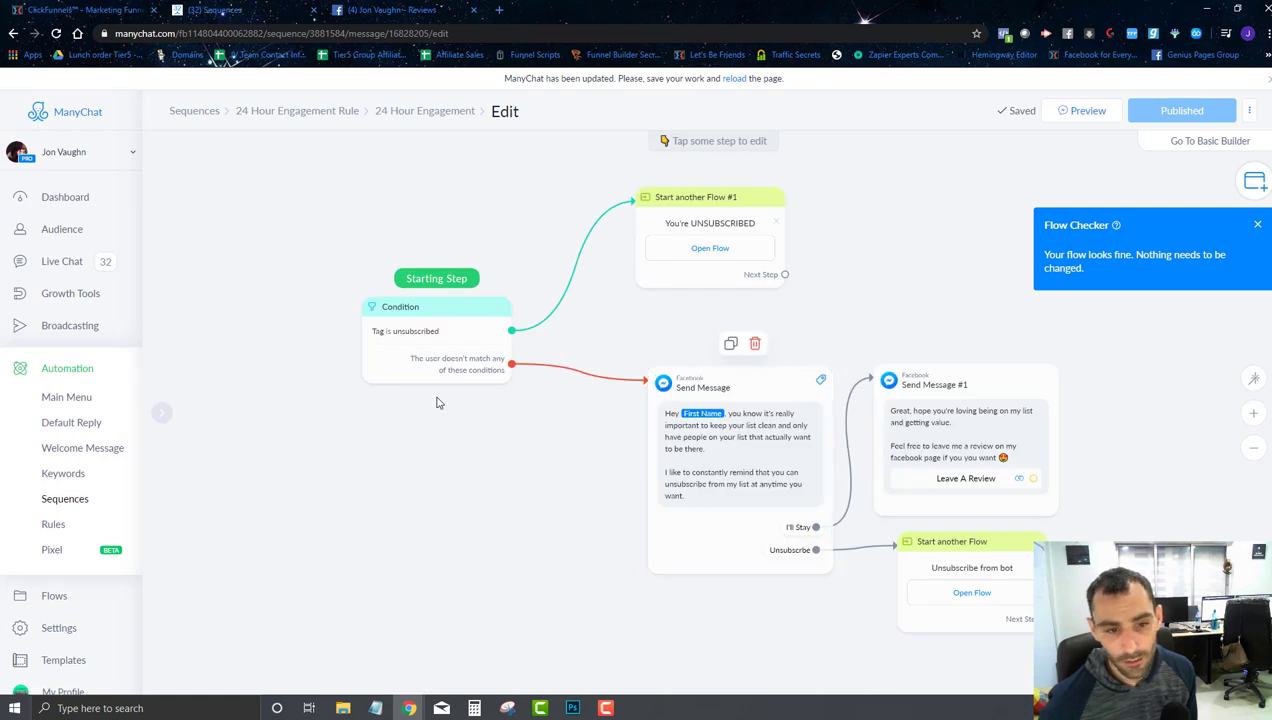
click(784, 454)
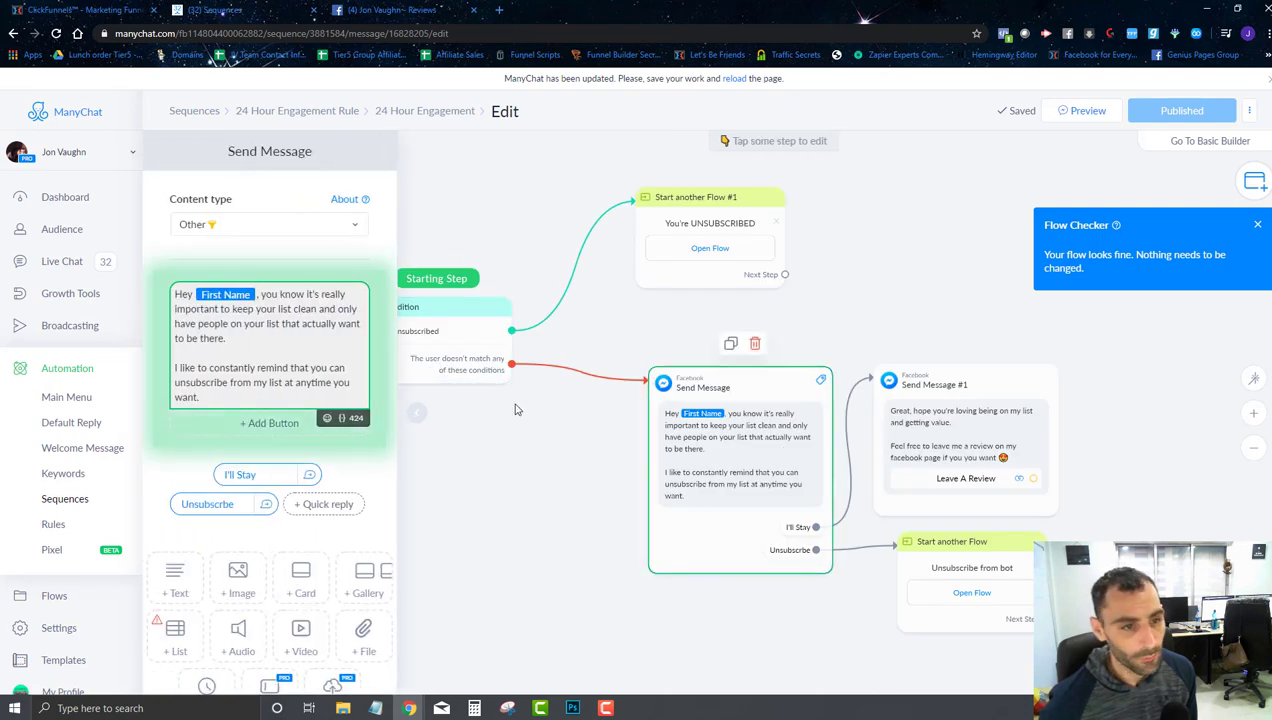
click(966, 219)
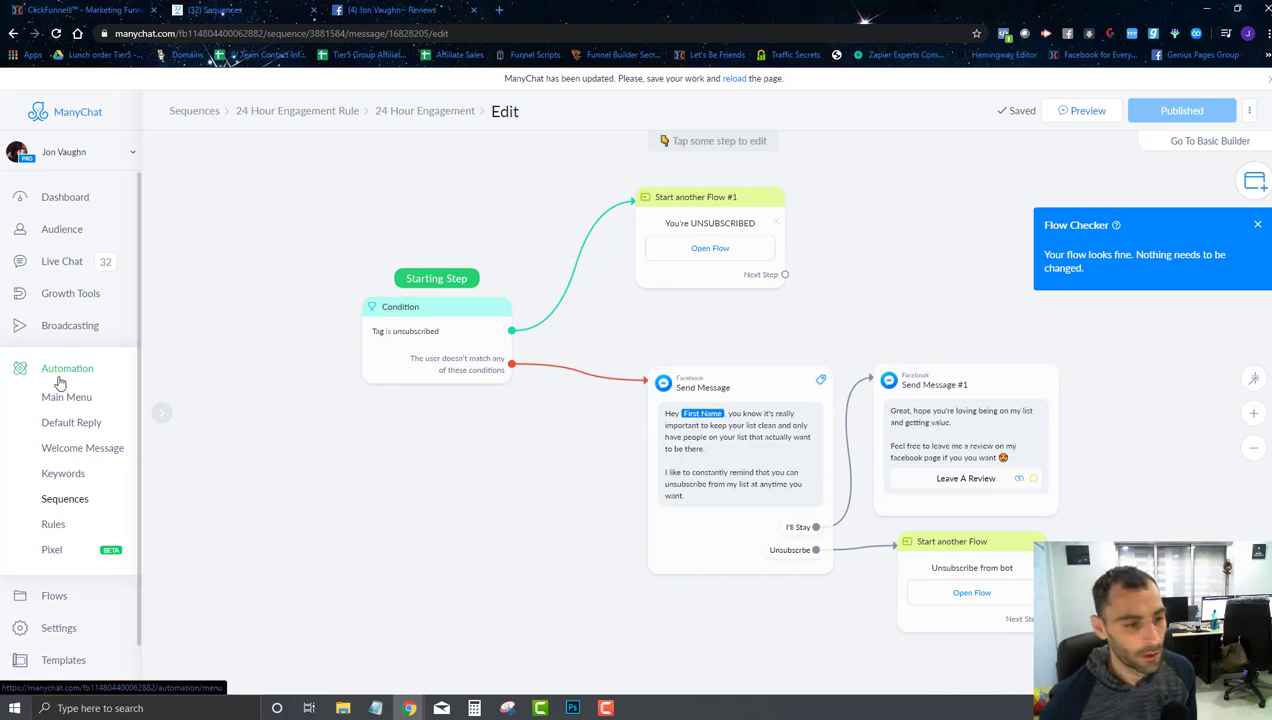
- Reopen the 24 Hour Engagement Rule sequence and activate its second message
click(62, 508)
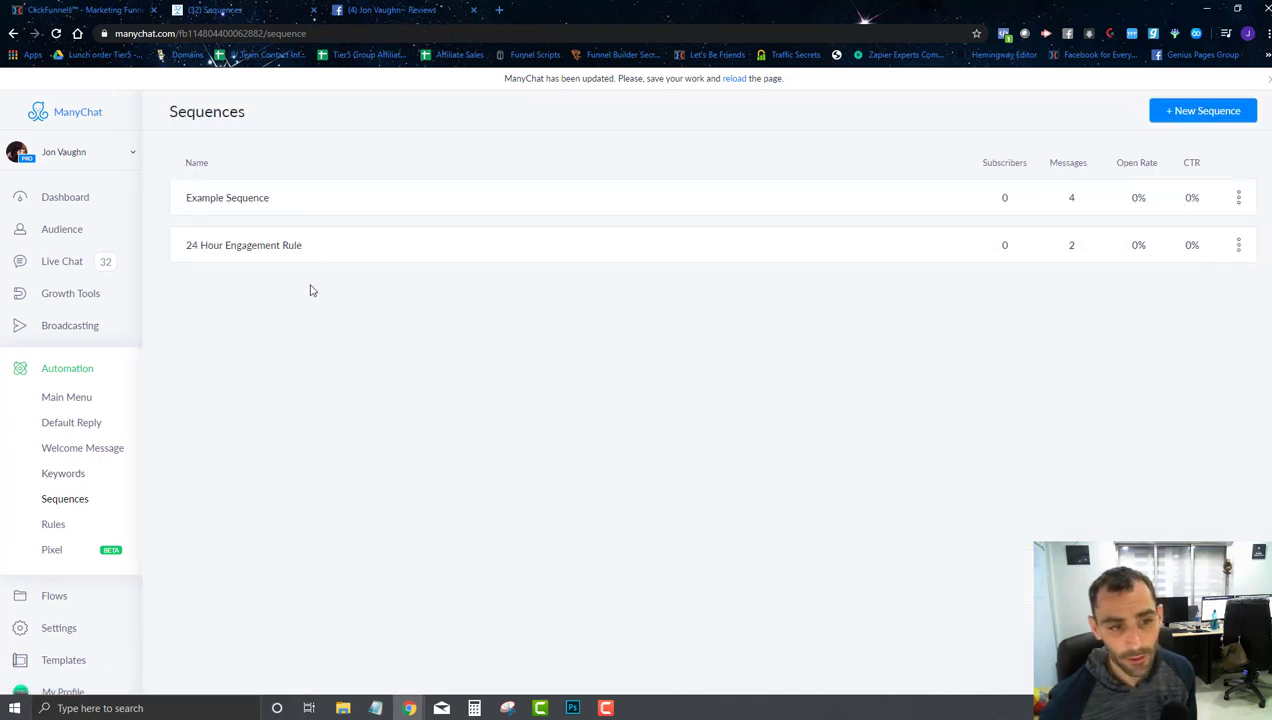
click(324, 252)
click(352, 292)
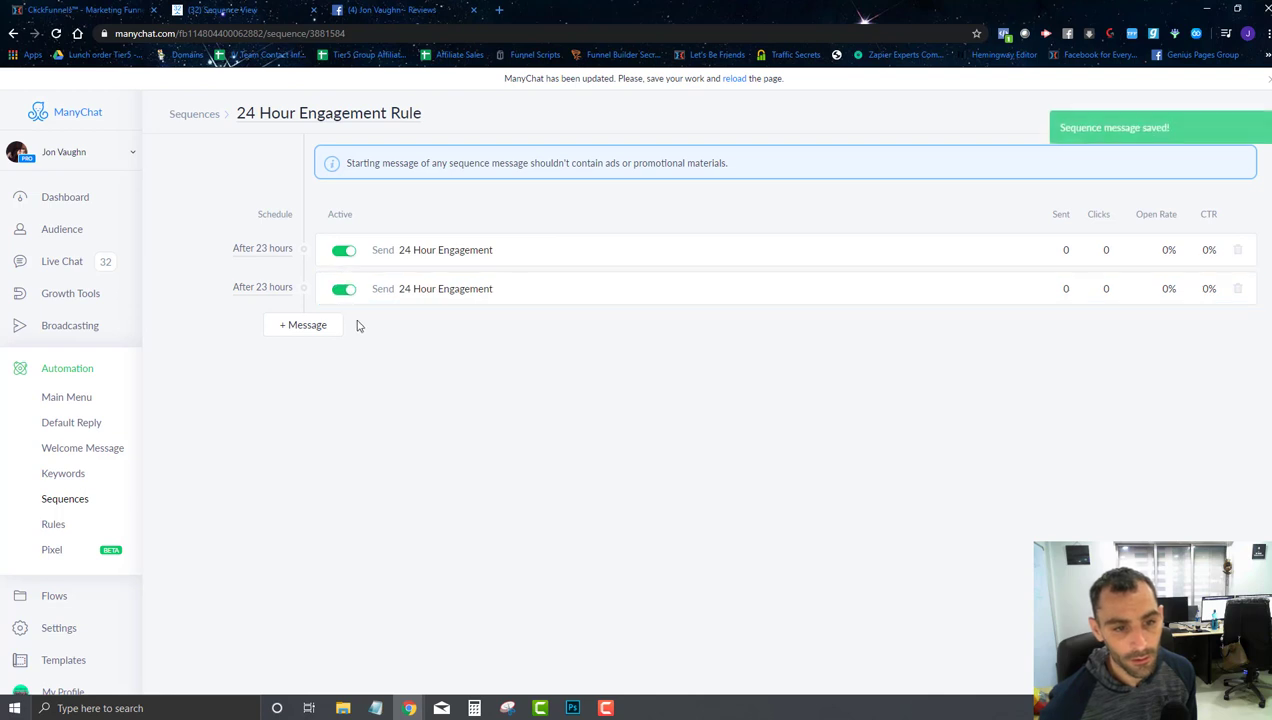
- Add a third message to the sequence and save its schedule as 23 hours after the previous message
click(282, 333)
click(290, 327)
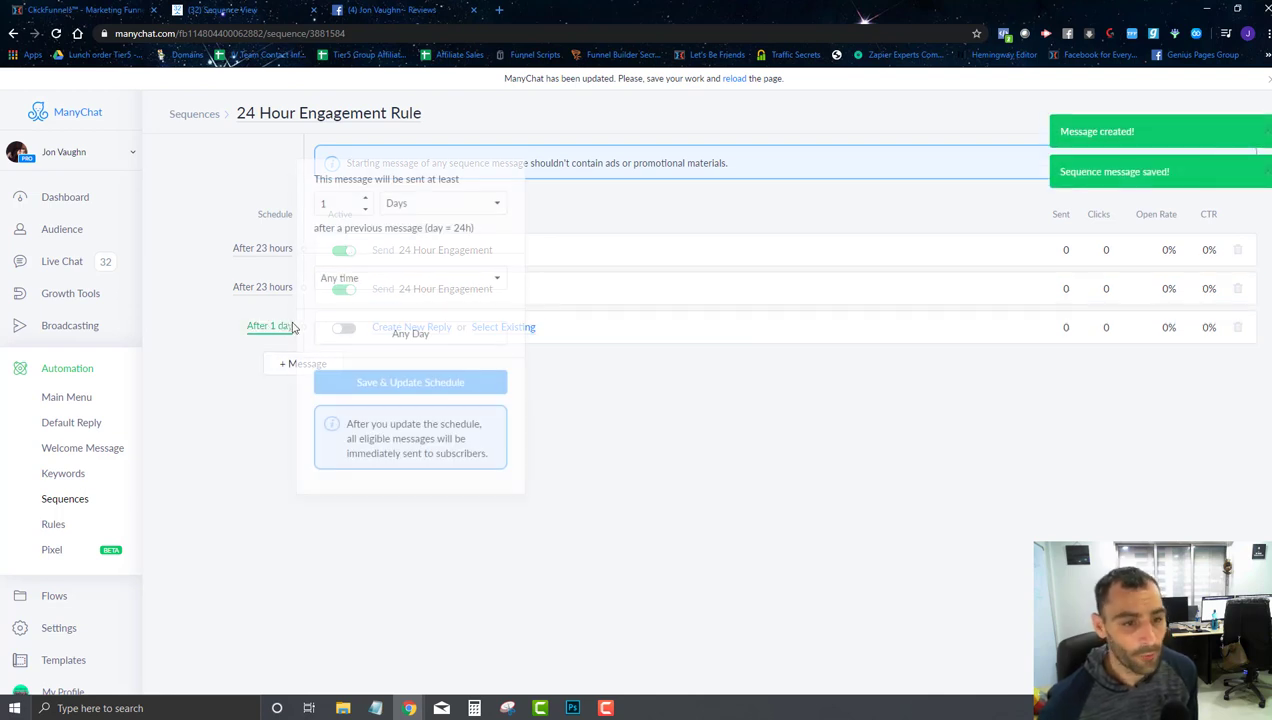
double_click(349, 204)
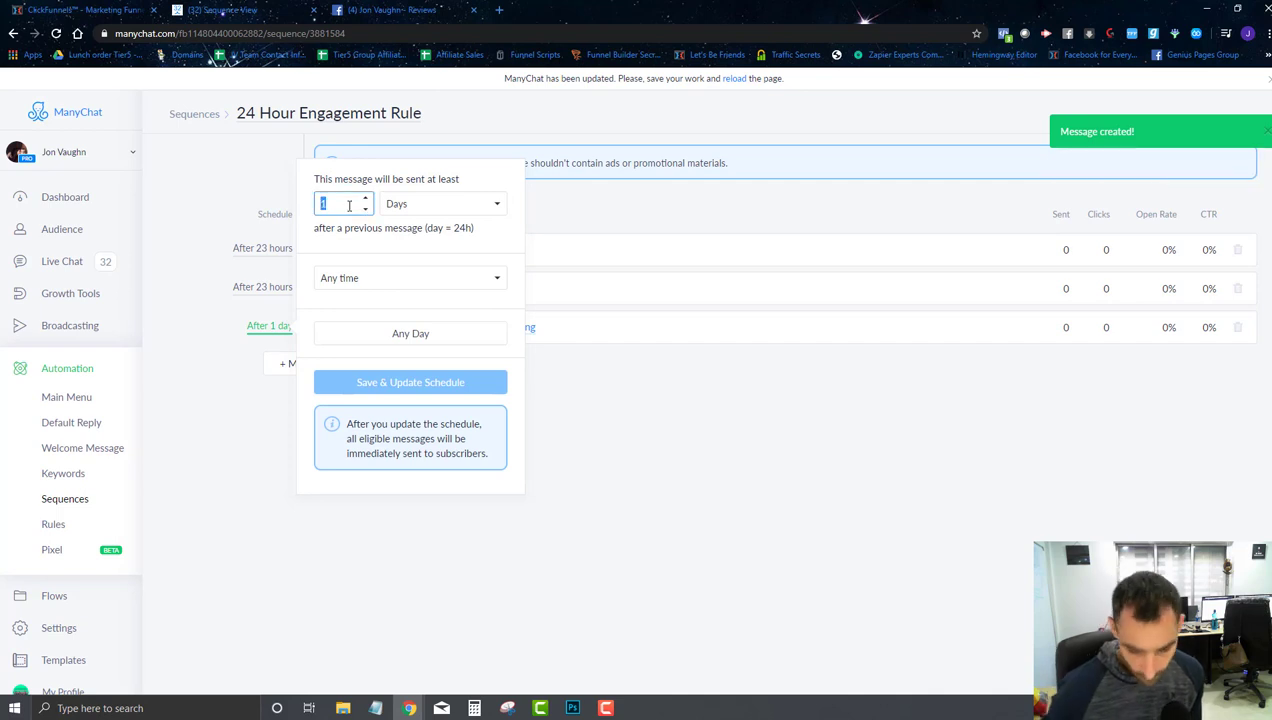
text(23)
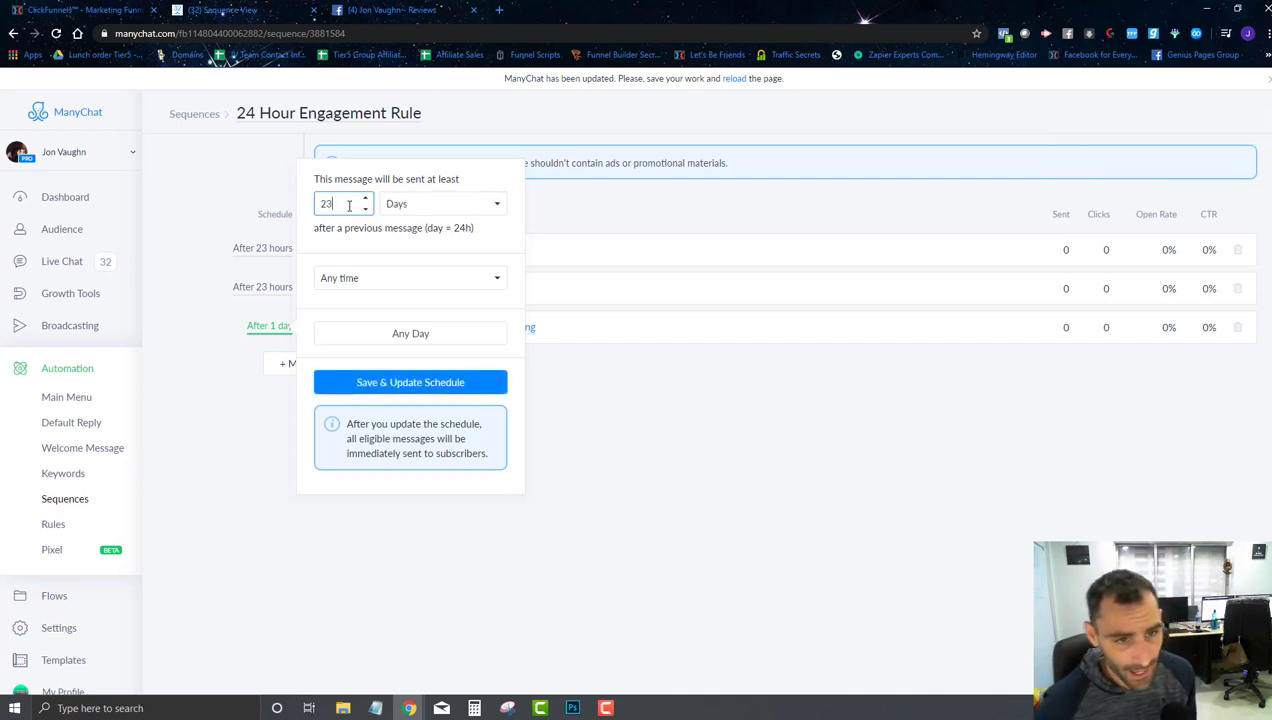
click(407, 203)
click(408, 238)
click(421, 207)
click(421, 252)
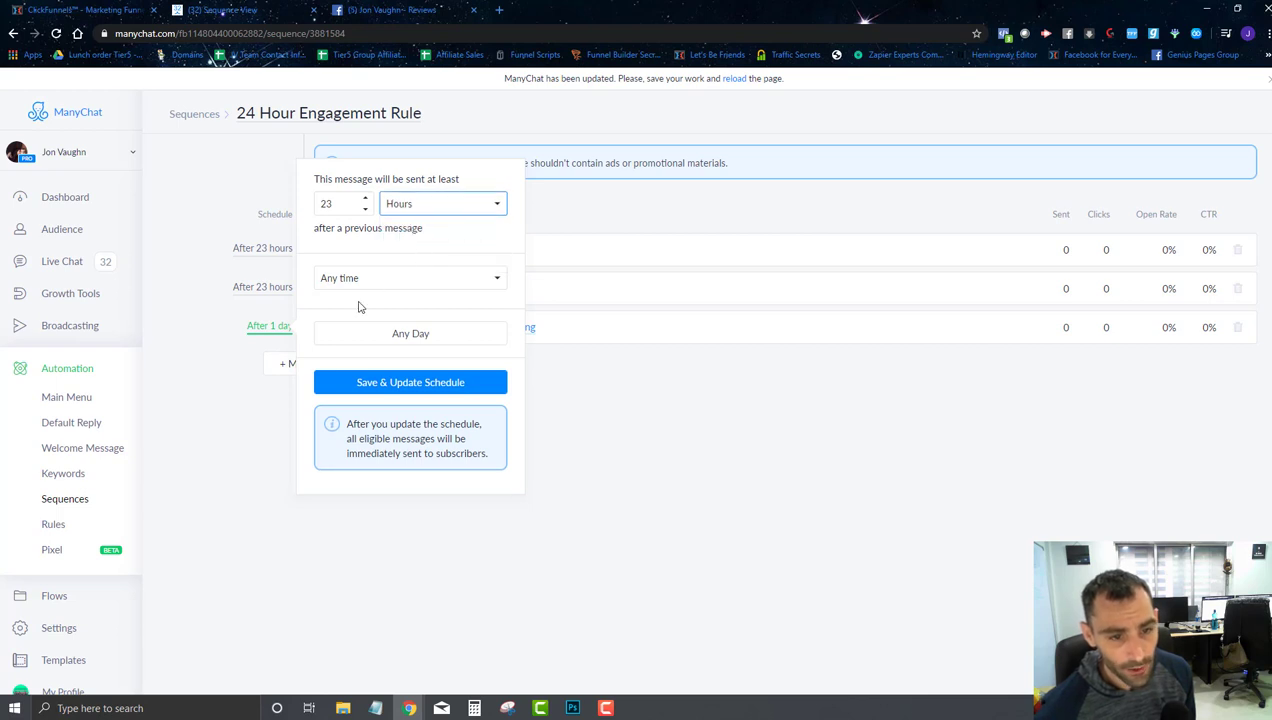
click(410, 385)
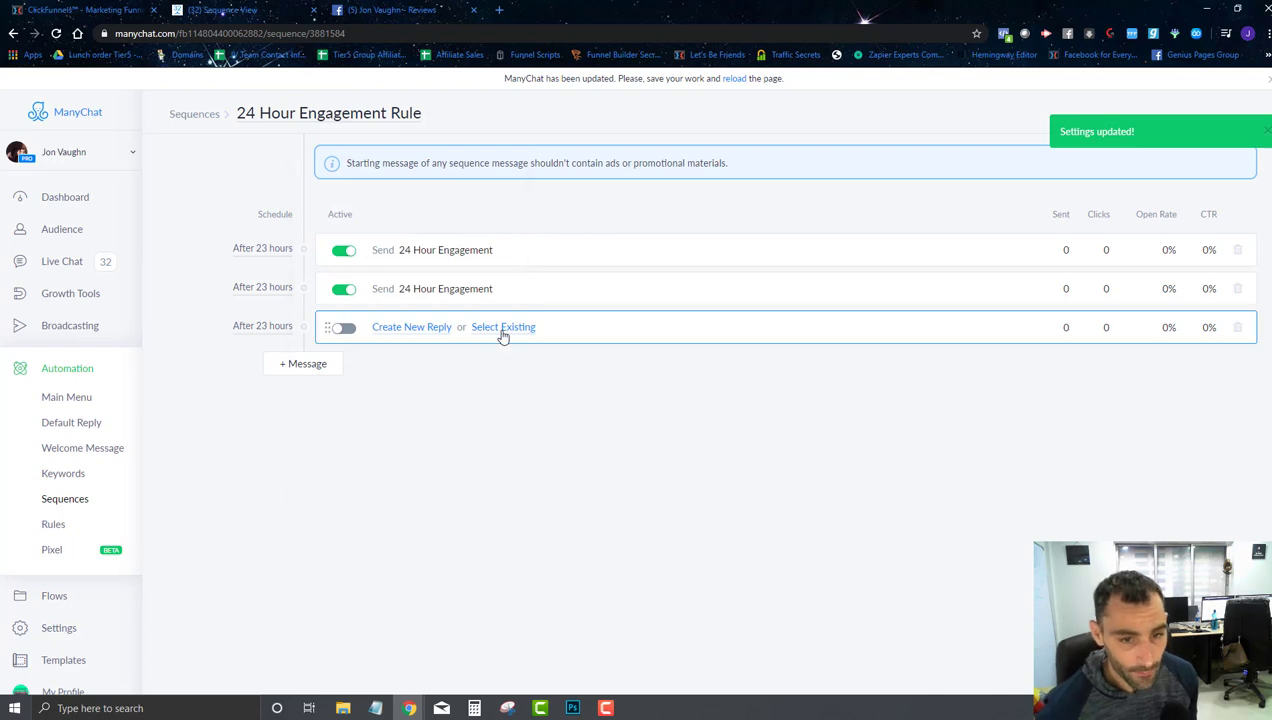
- Attach the existing 24 Hour Engagement flow to the third message and activate that message
click(503, 328)
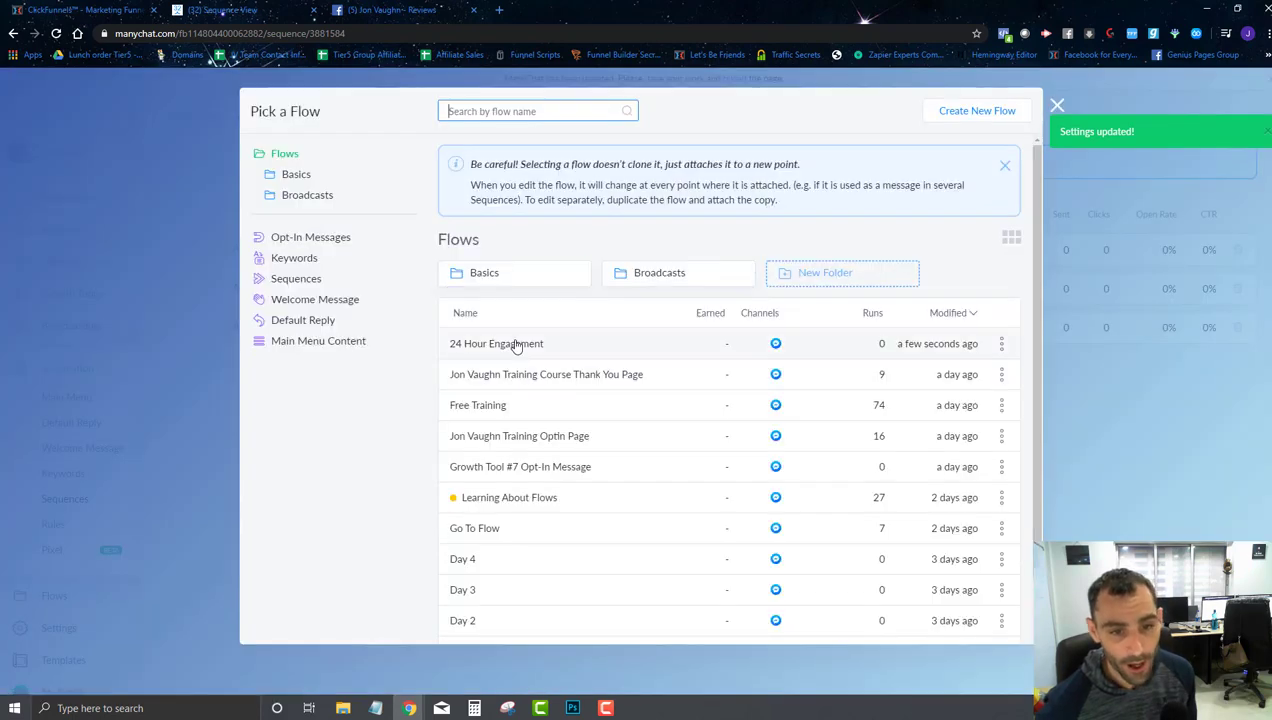
click(900, 622)
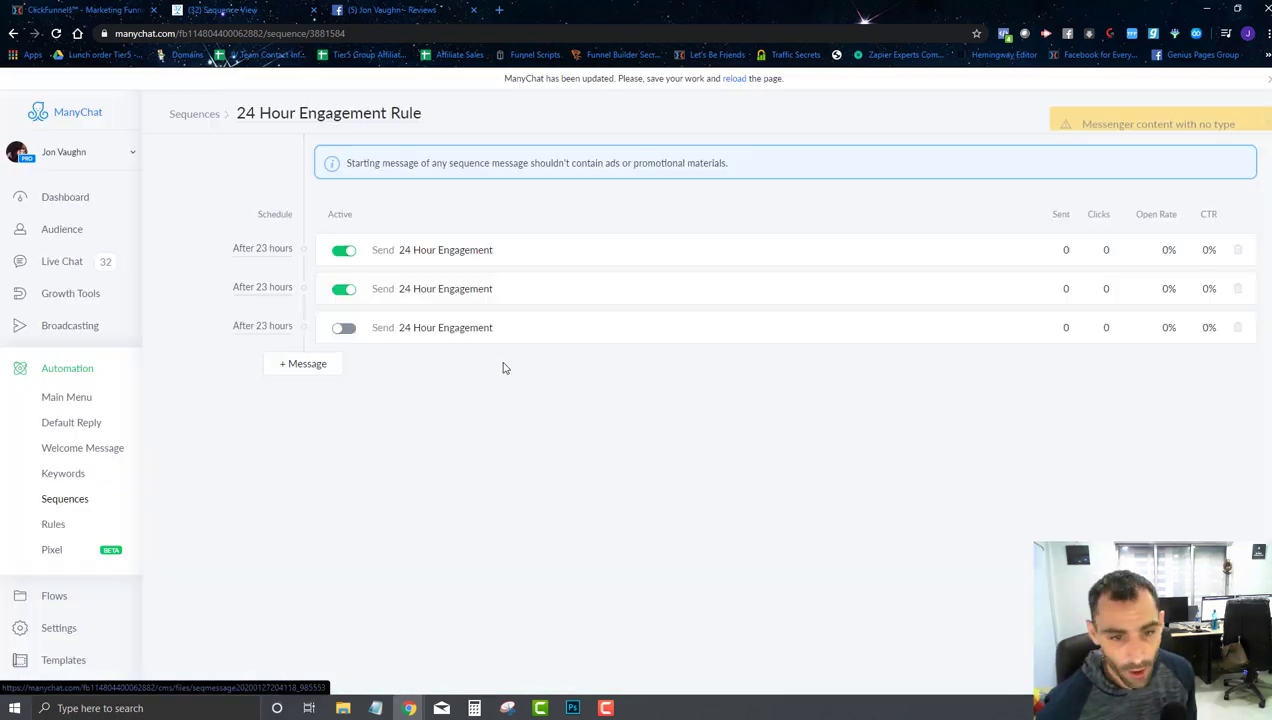
click(355, 330)
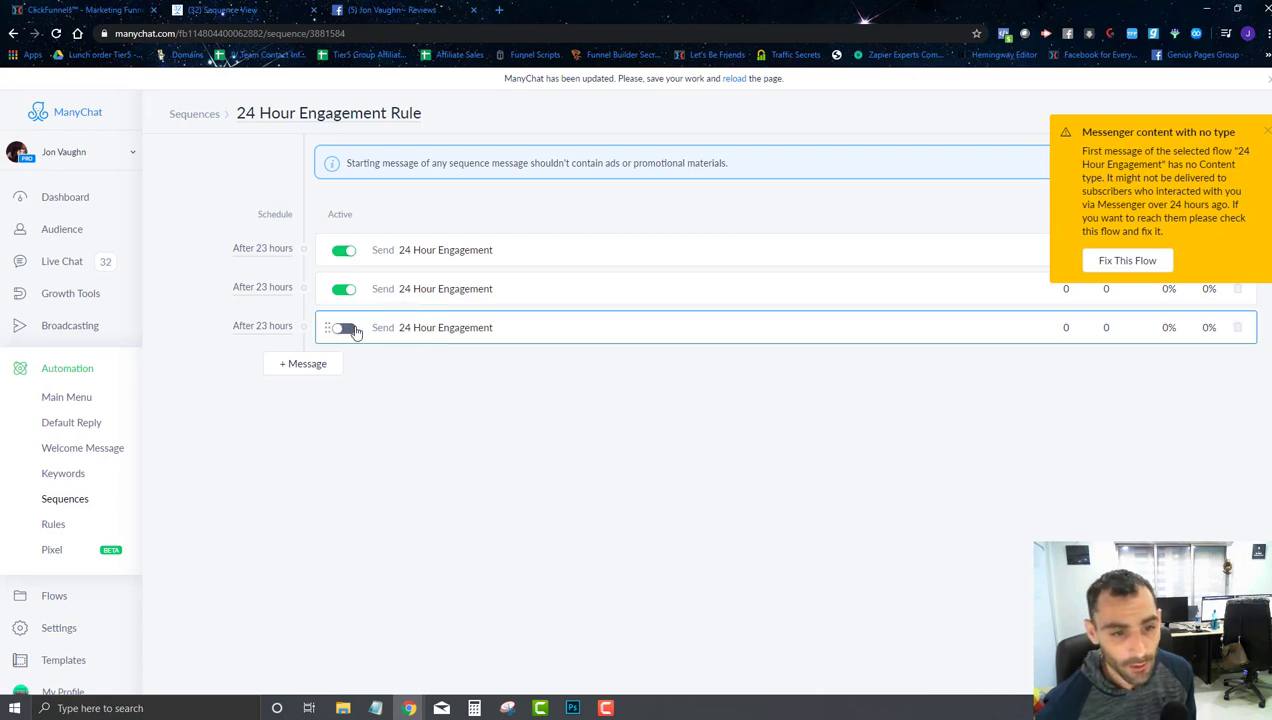
- Add a fourth message to the sequence and save its schedule as 23 hours after the previous message
click(284, 367)
click(284, 366)
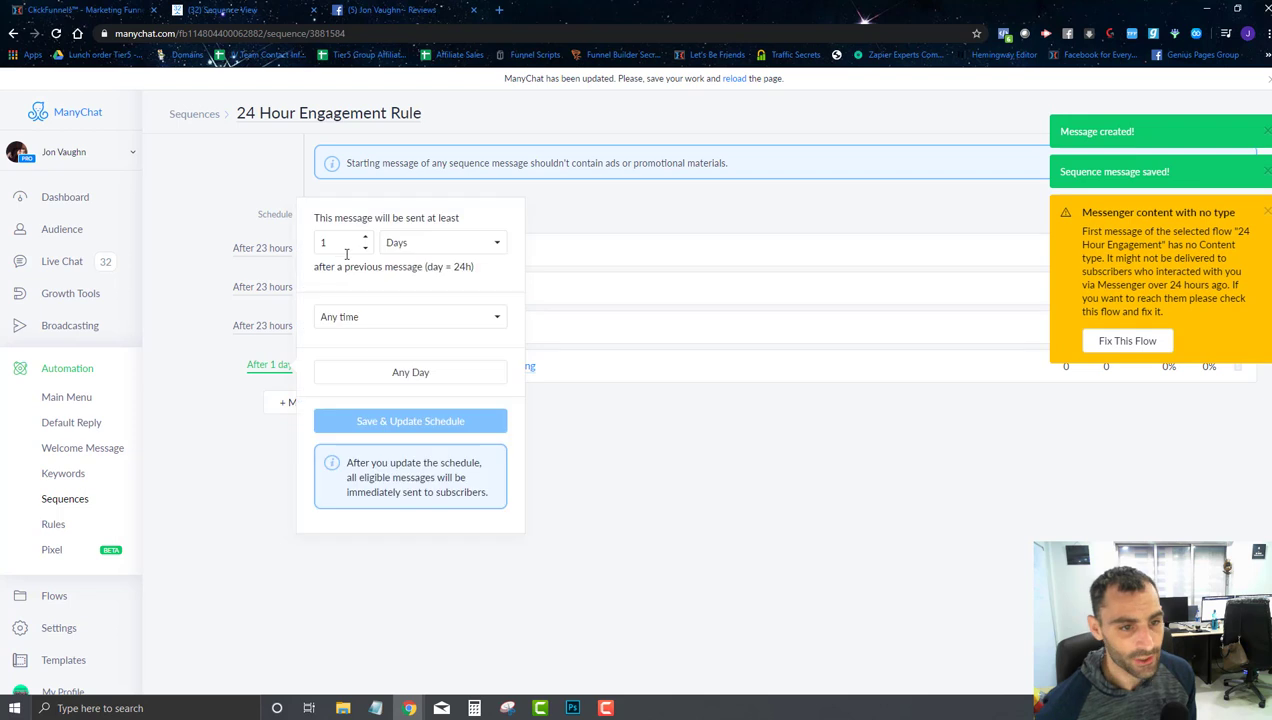
click(406, 247)
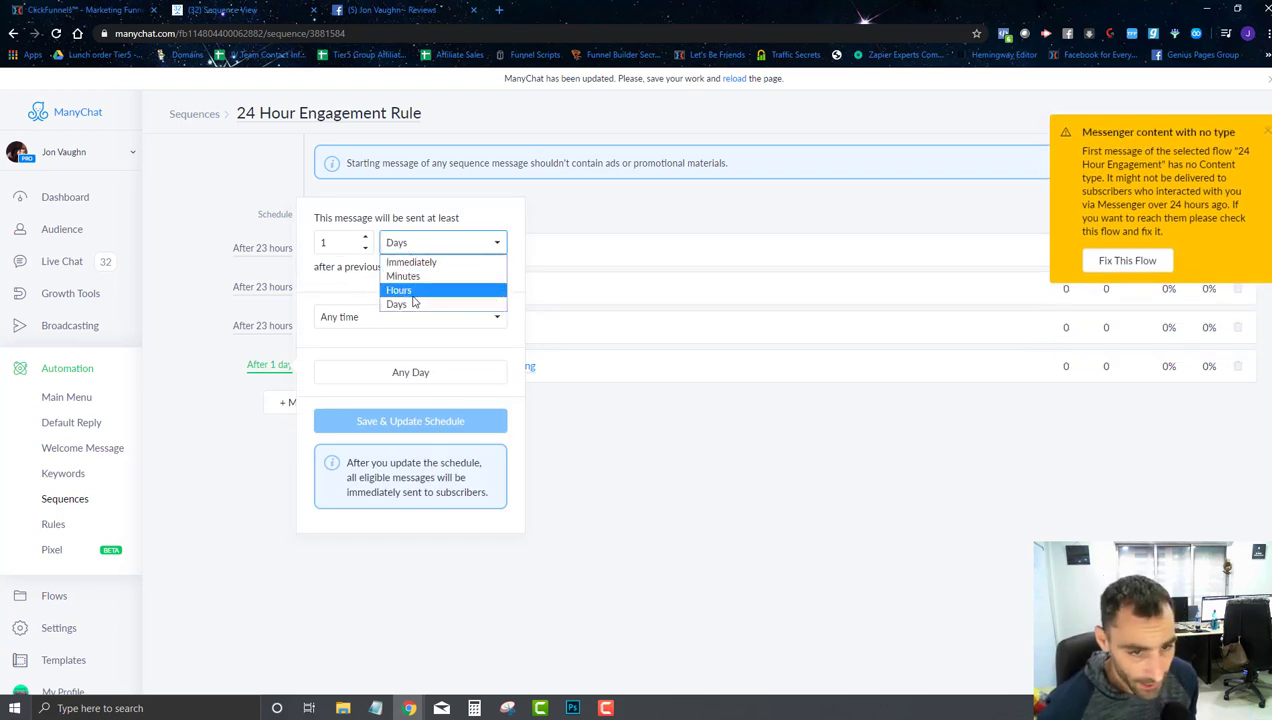
click(412, 292)
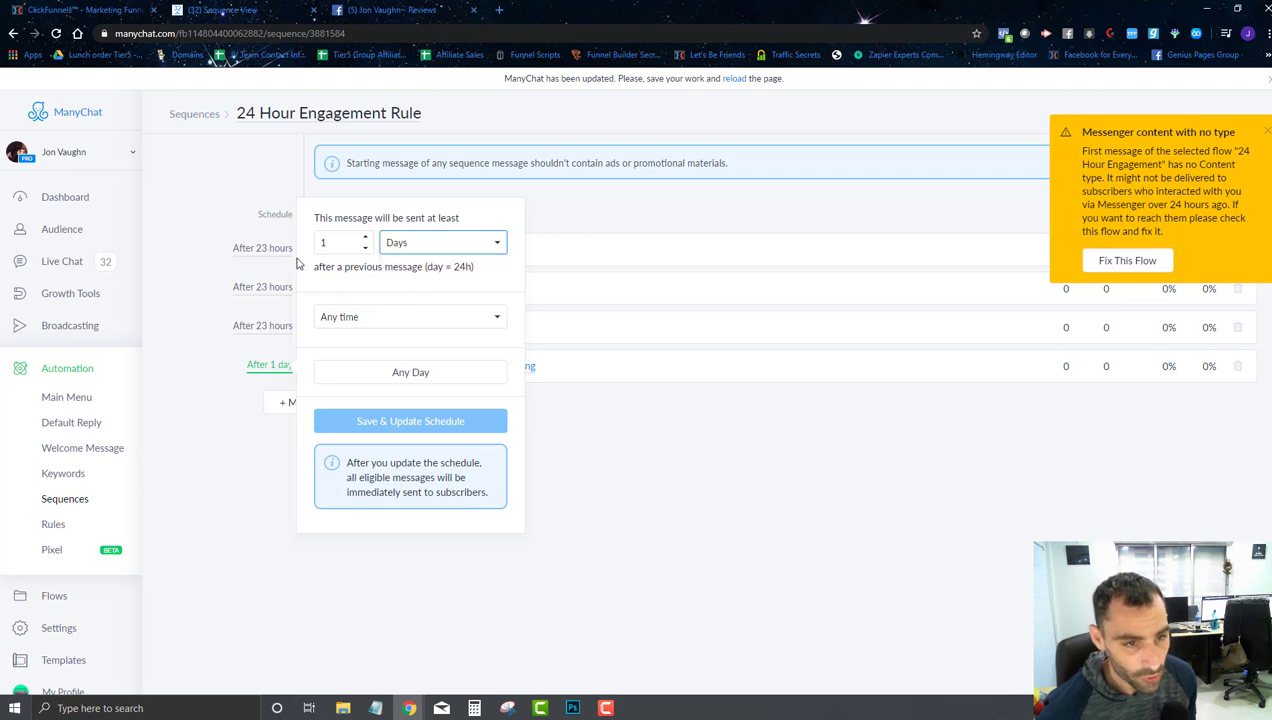
click(336, 250)
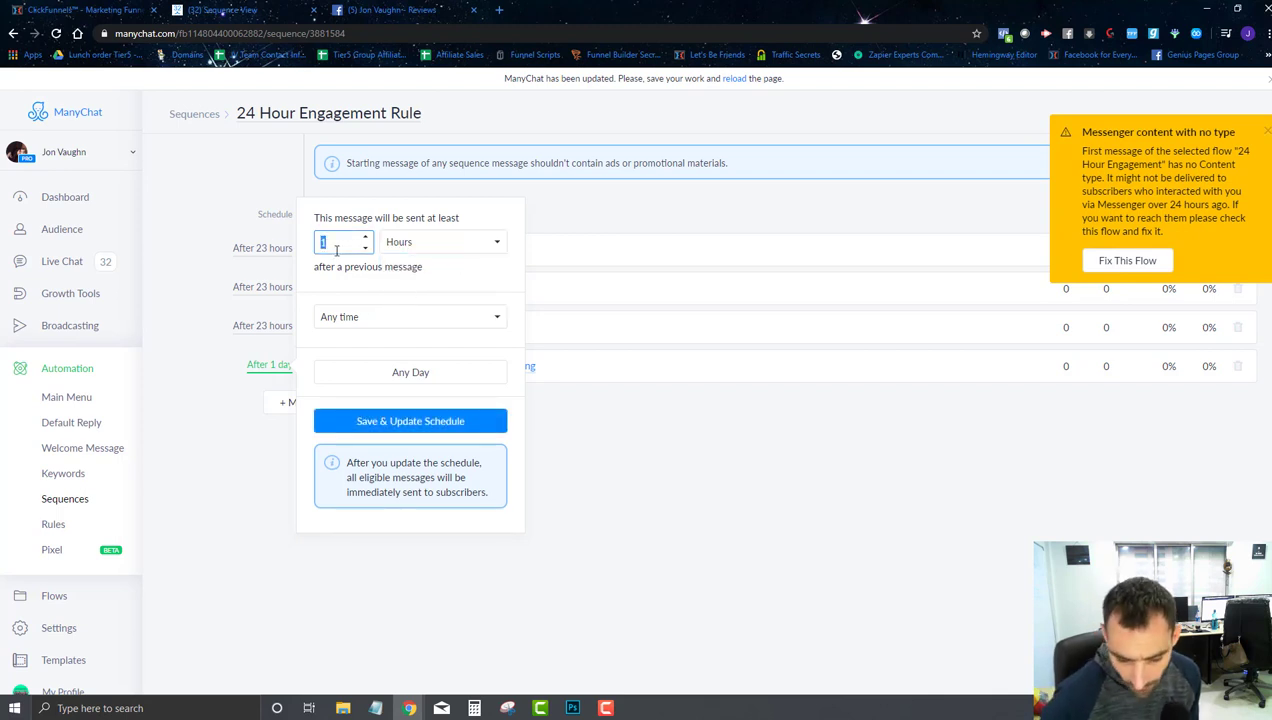
click(410, 423)
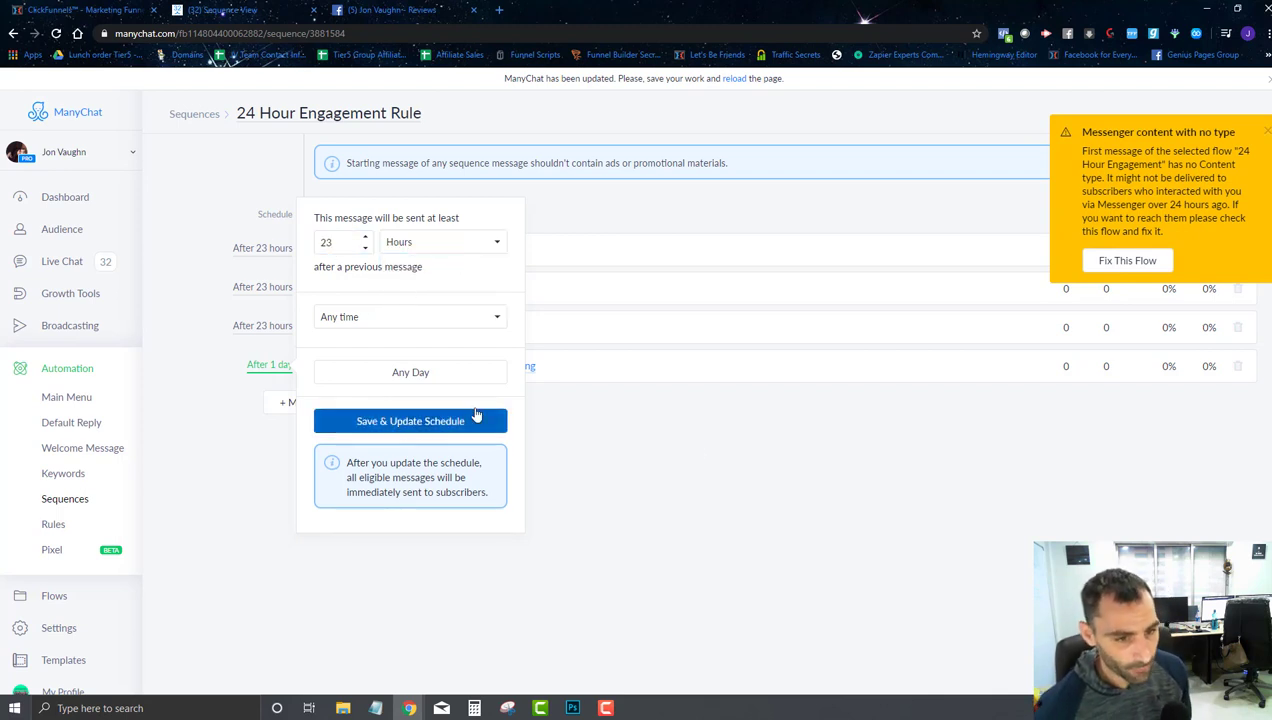
click(700, 440)
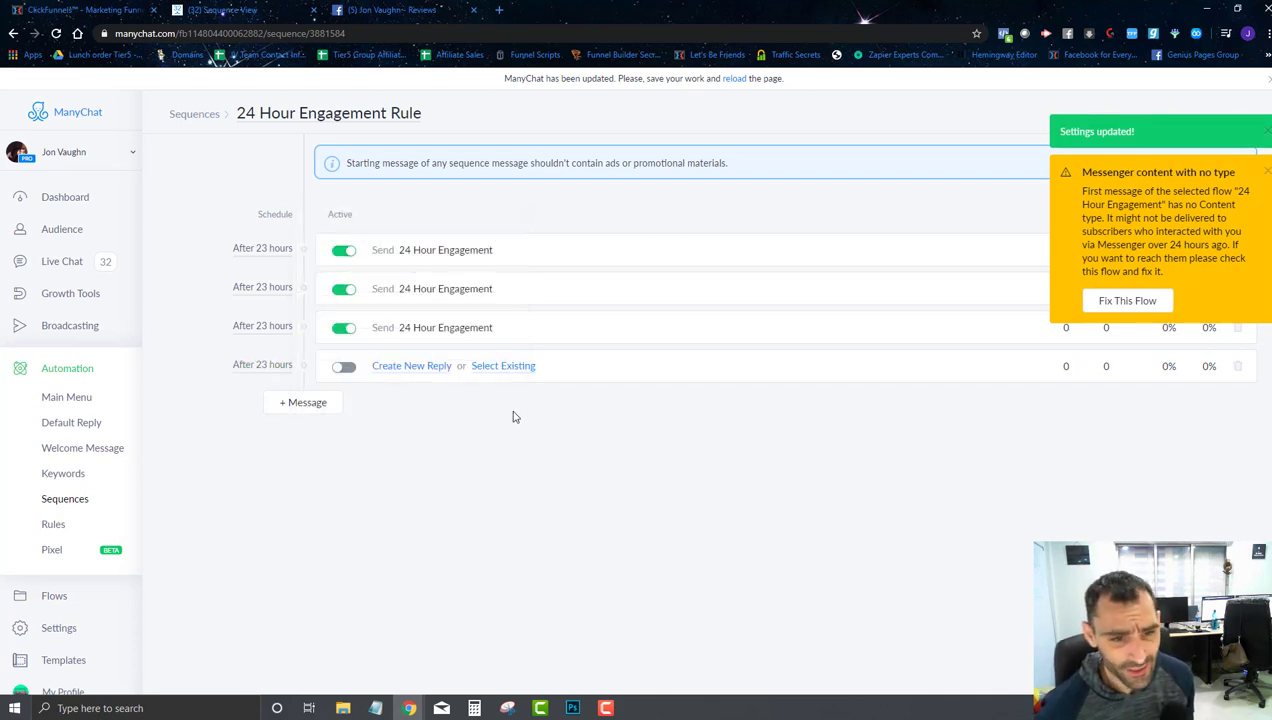
- Attach the existing 24 Hour Engagement flow to the fourth message and activate that message
click(353, 370)
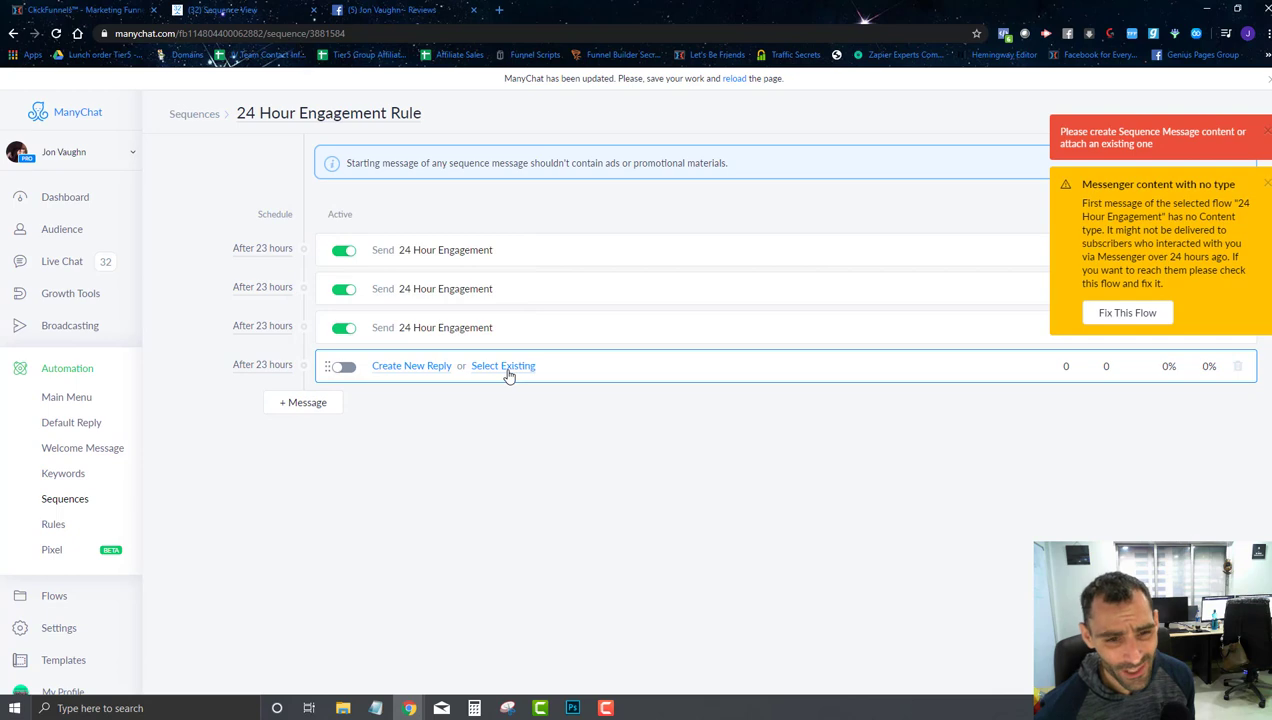
click(506, 366)
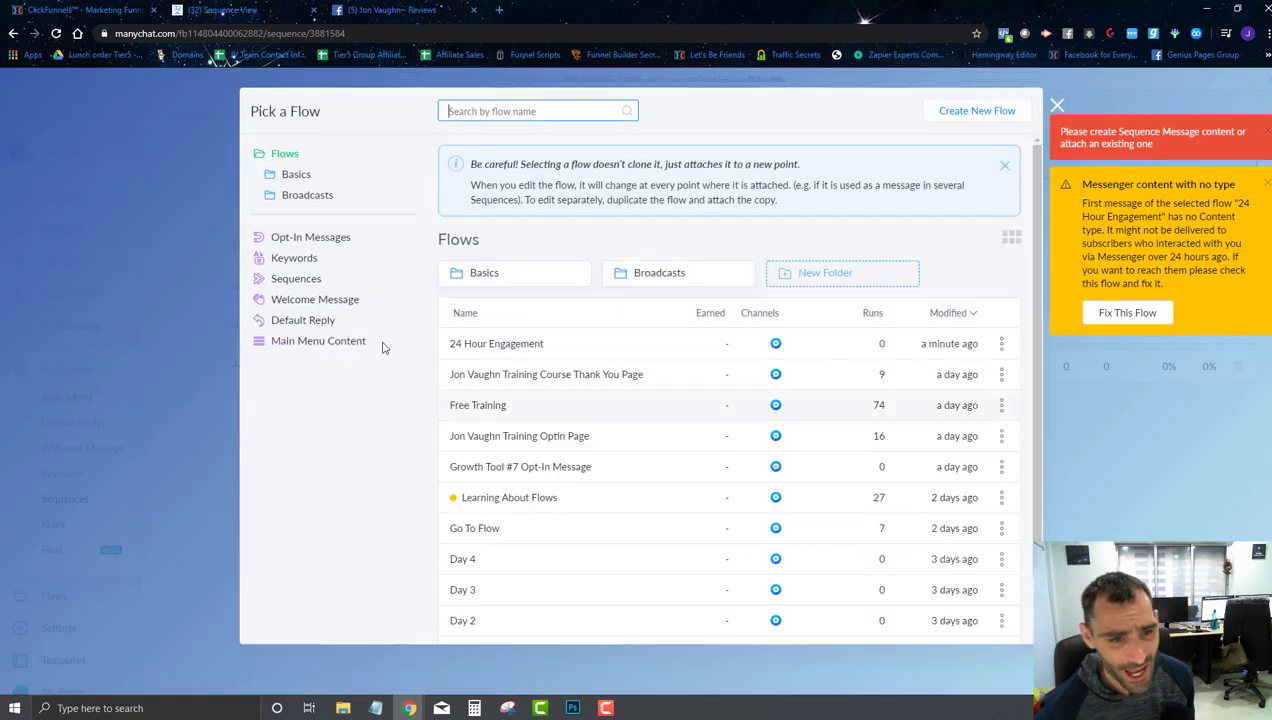
click(488, 344)
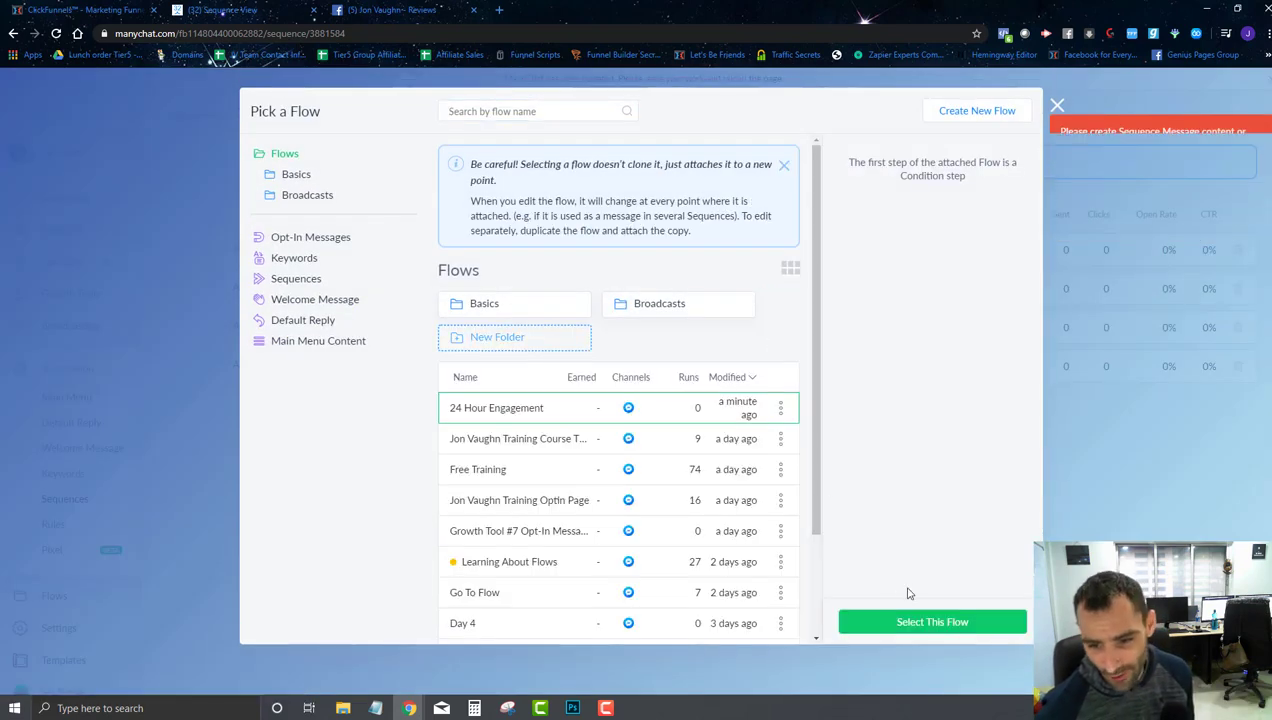
click(935, 626)
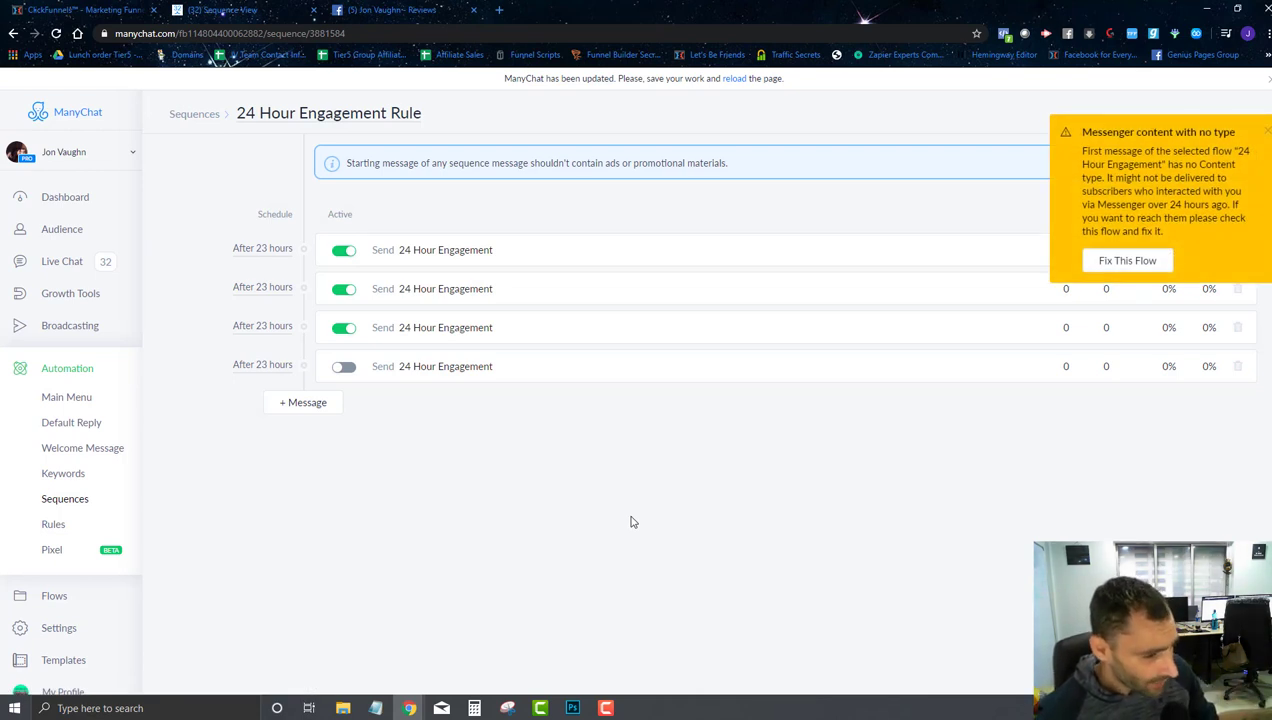
click(344, 367)
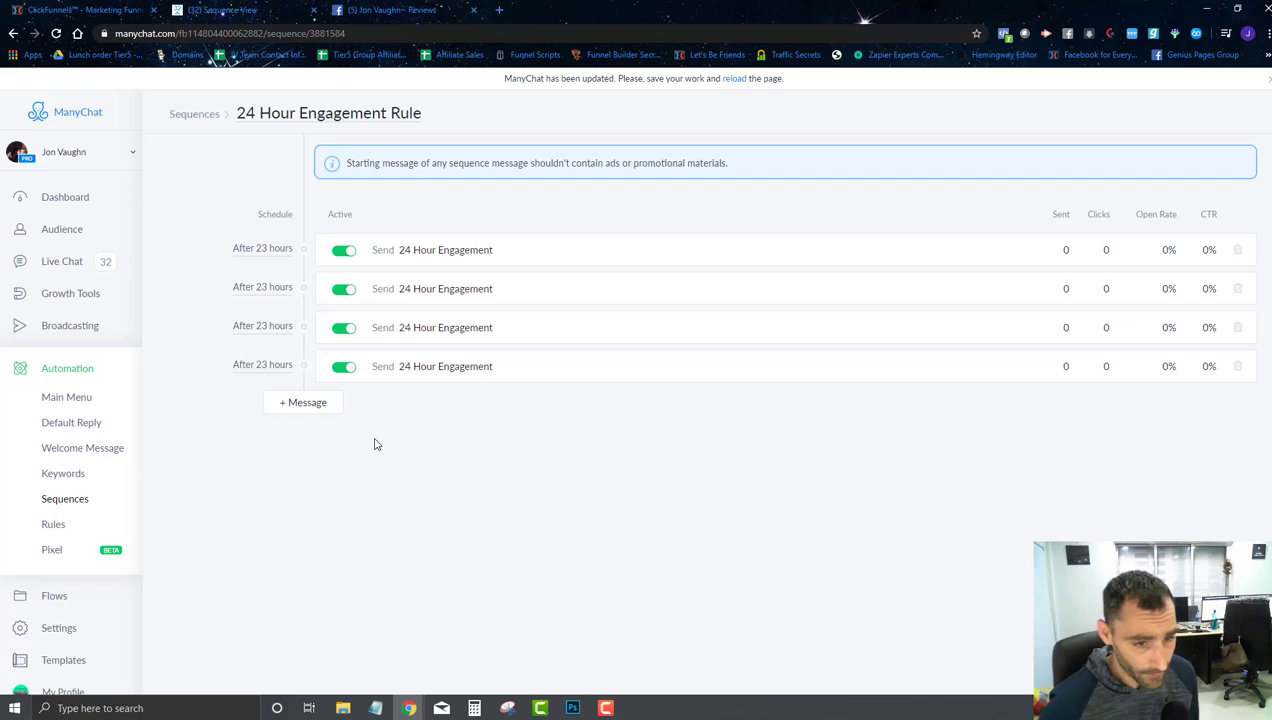
- Add a fifth message to the sequence and view its schedule options without changing them
click(320, 402)
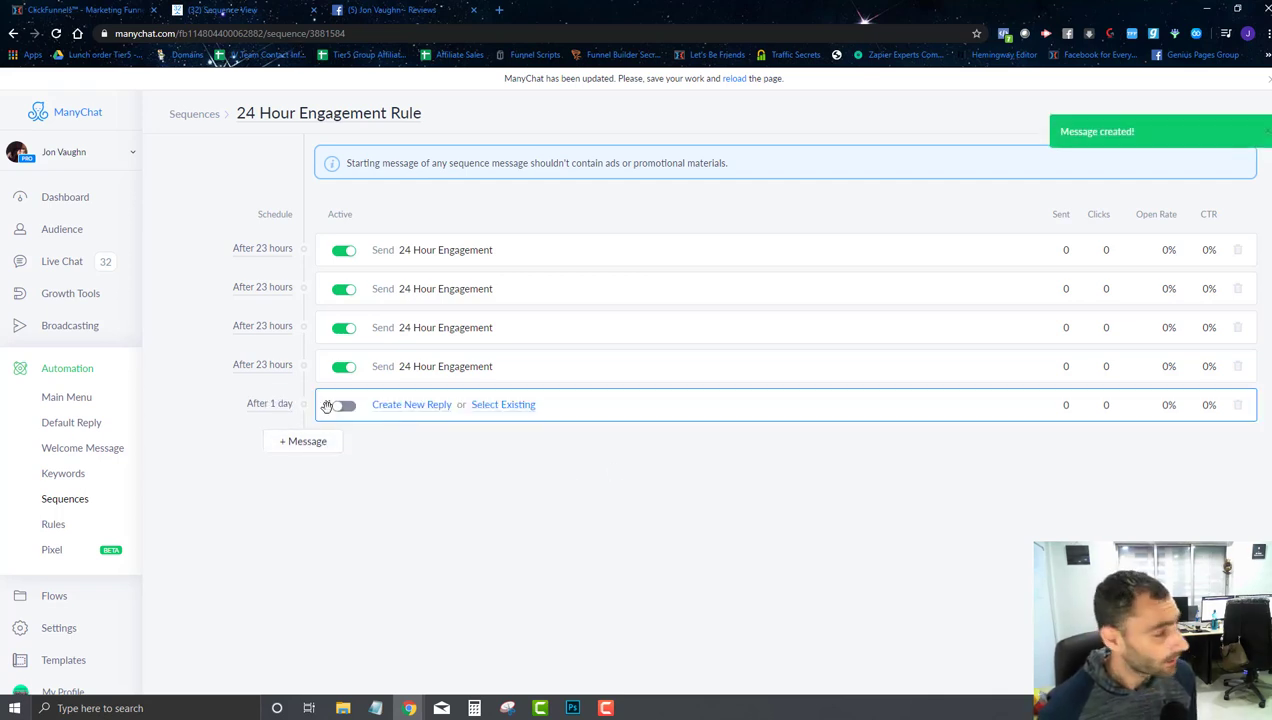
click(273, 404)
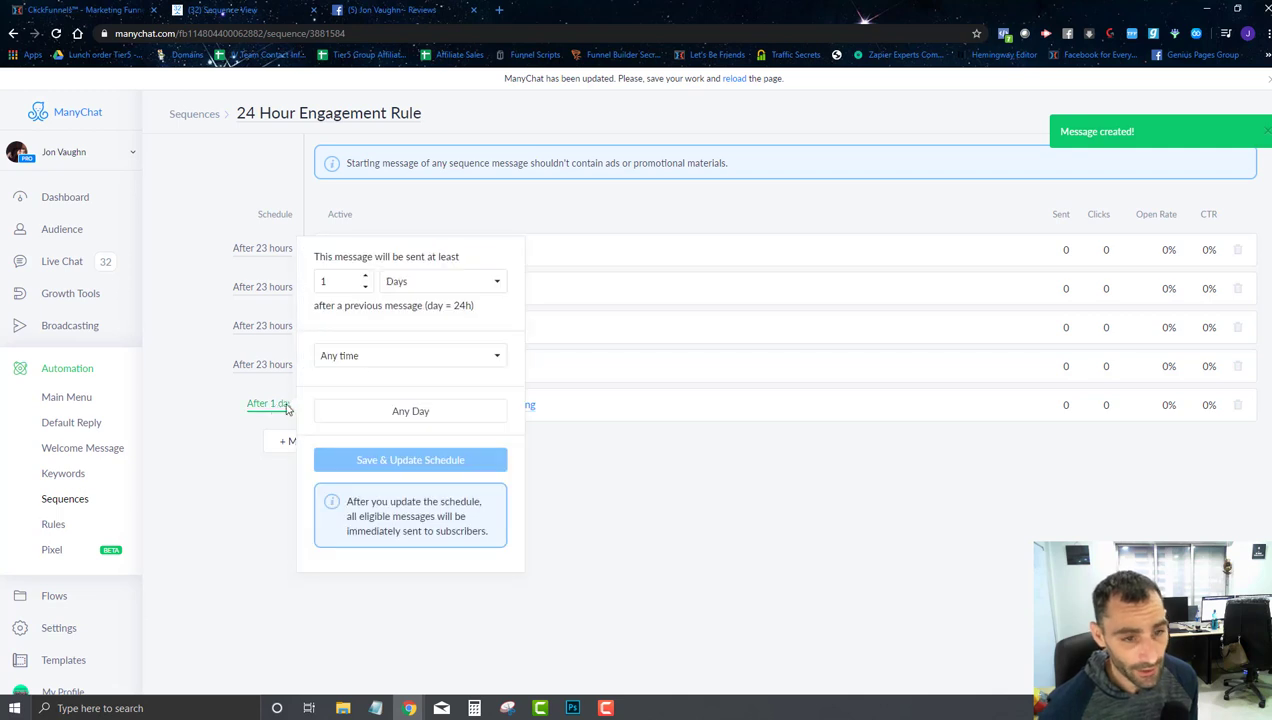
click(695, 518)
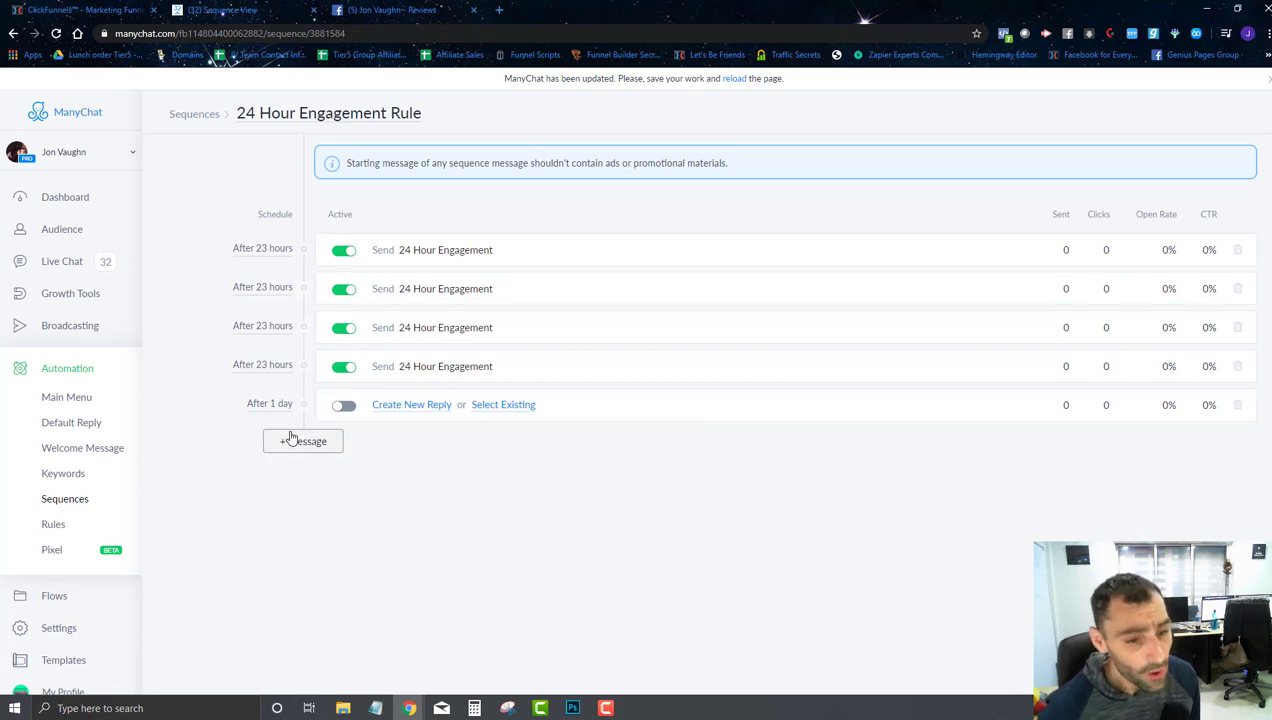
- Set the fifth message's delay to 23 hours after the previous message
click(268, 410)
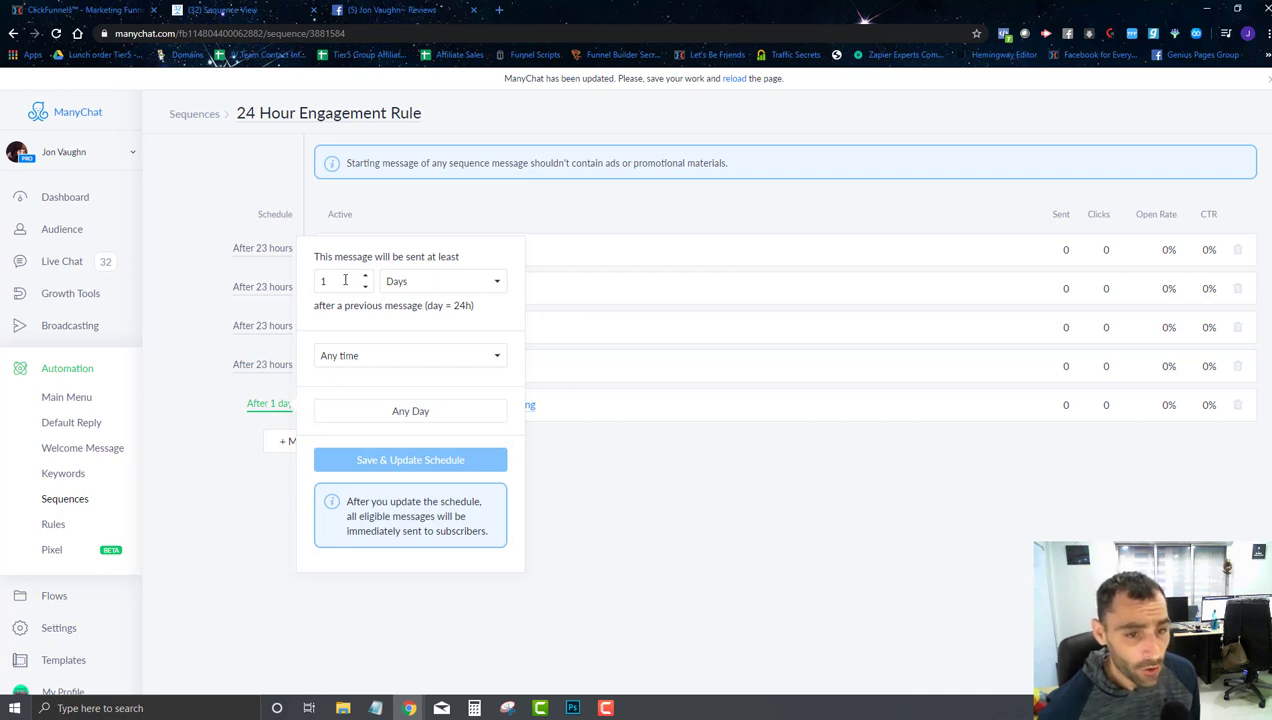
click(410, 283)
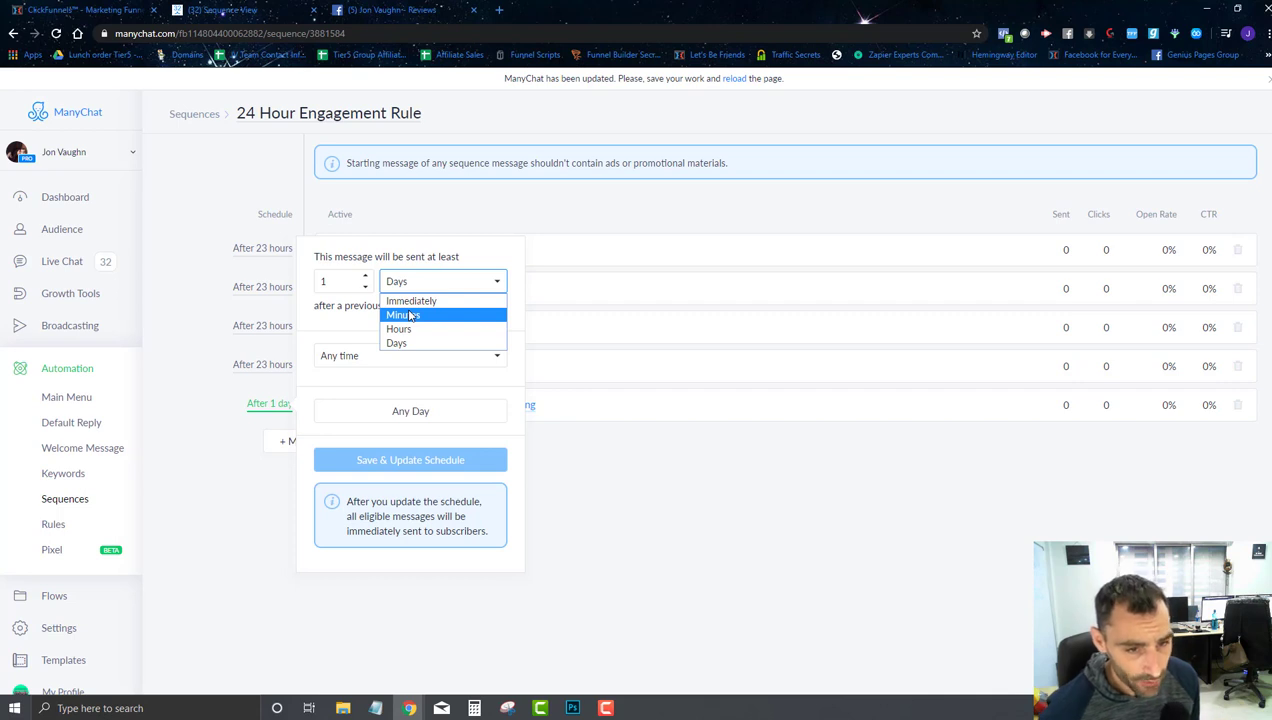
double_click(336, 282)
text(23)
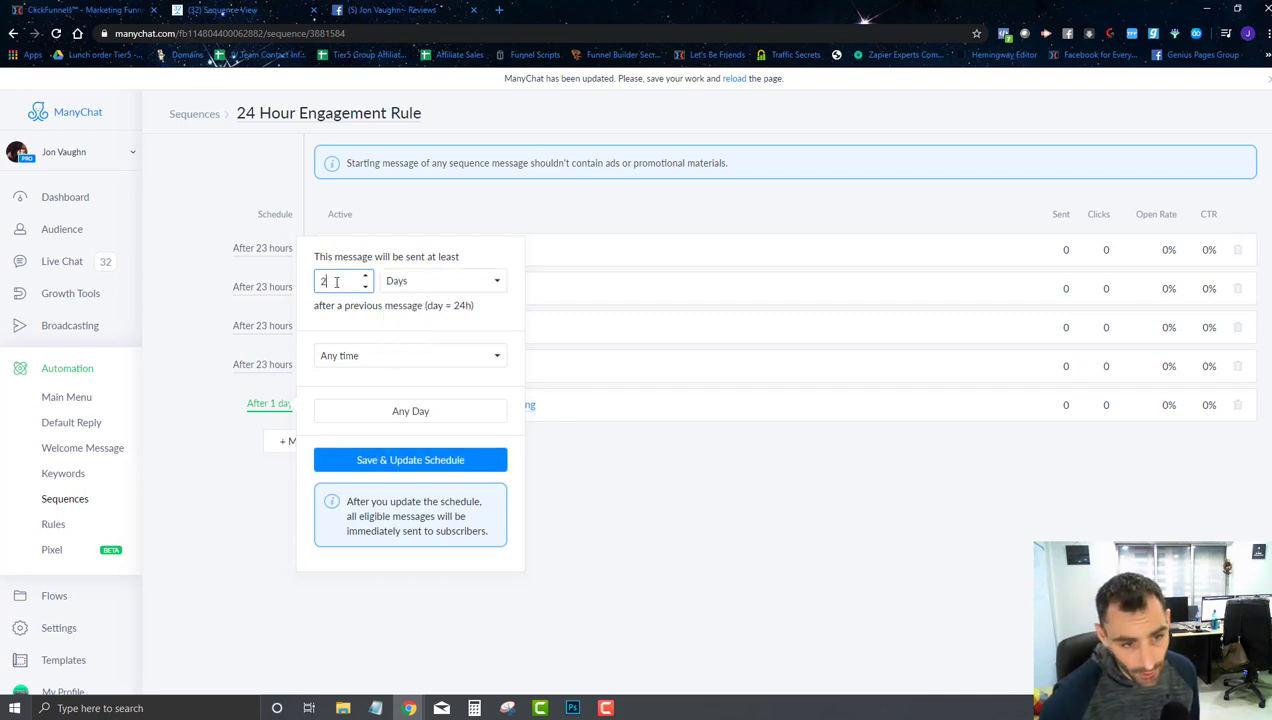
click(430, 284)
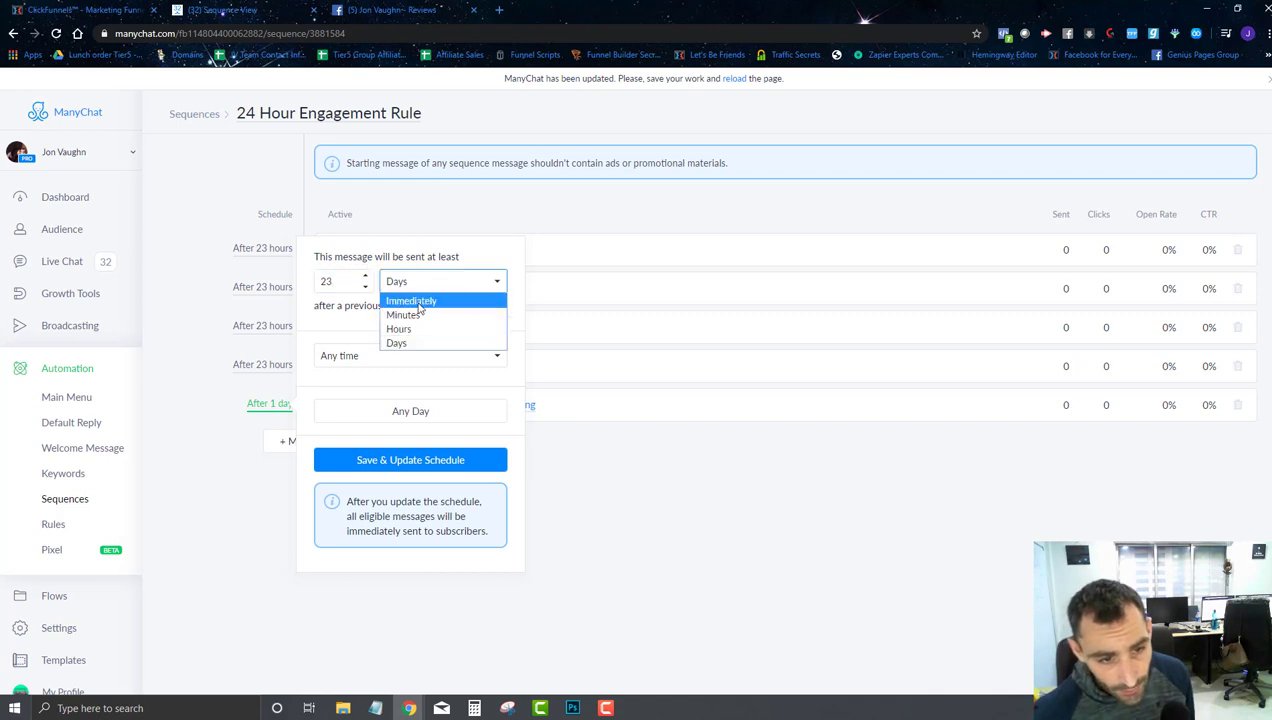
click(406, 330)
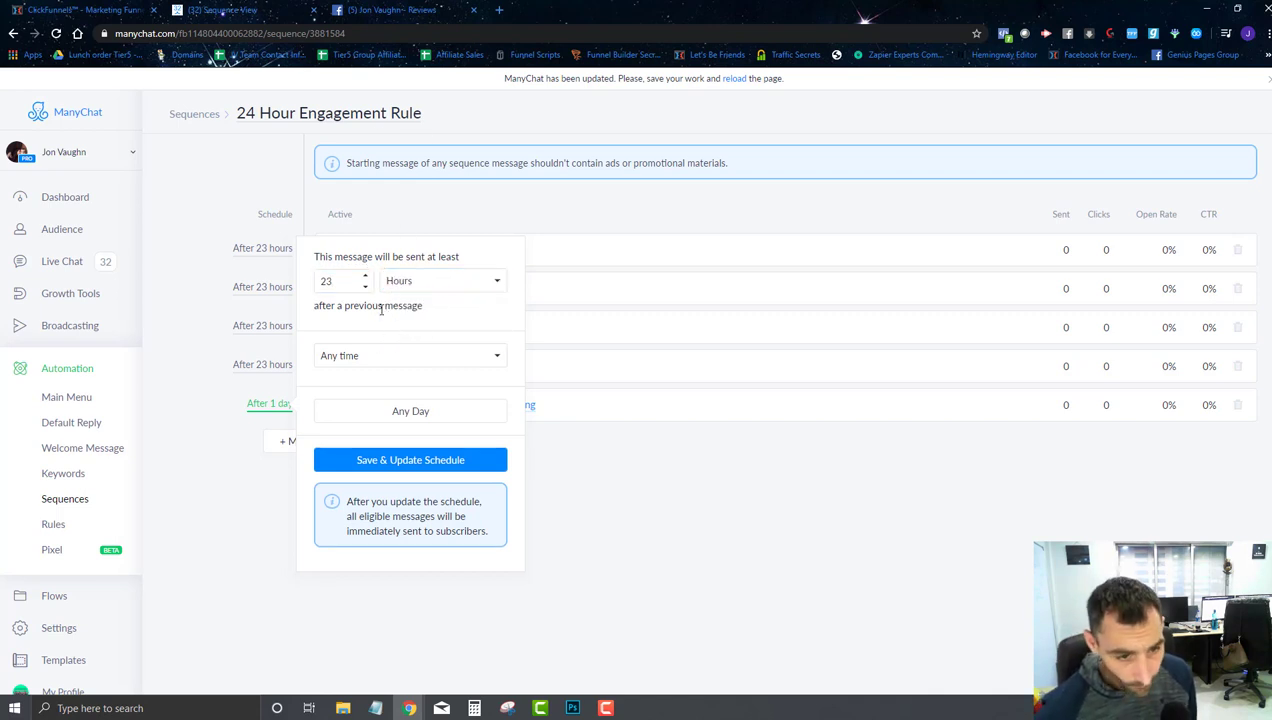
- Try a Send between window of 8:00 to 22:00 on the fifth message, view its weekday choices, and return it to Any time
click(362, 358)
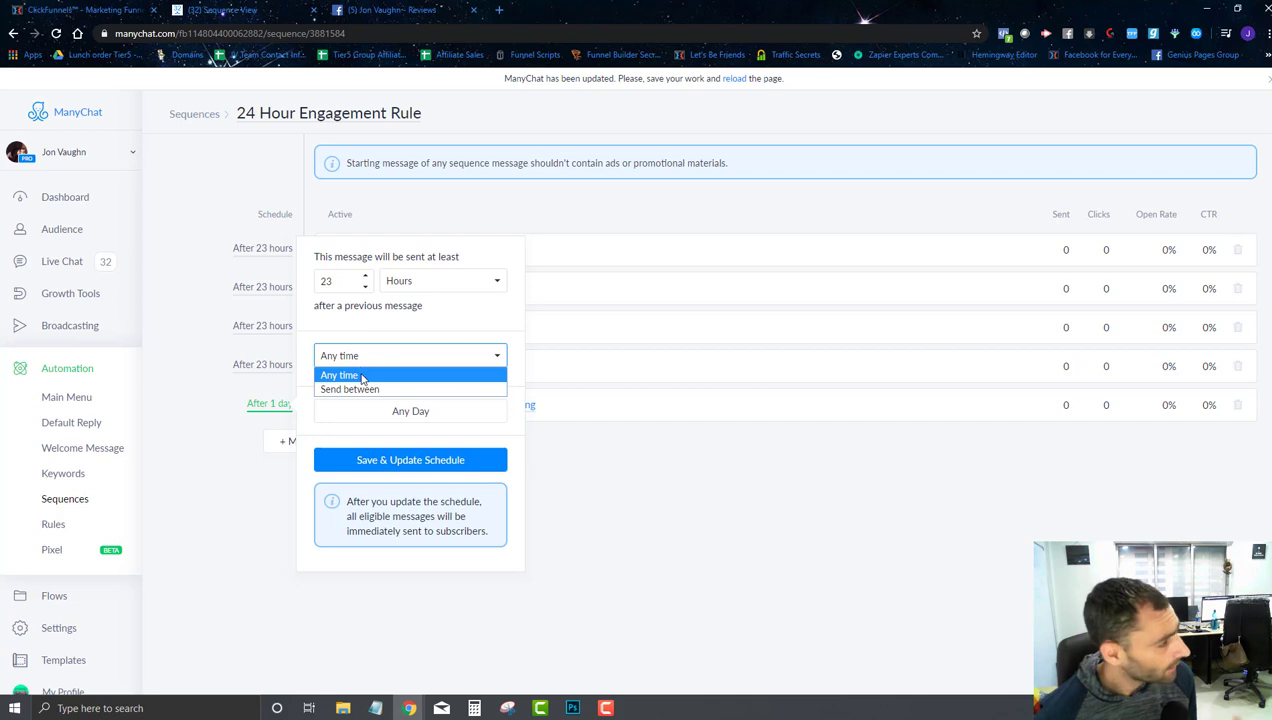
click(362, 388)
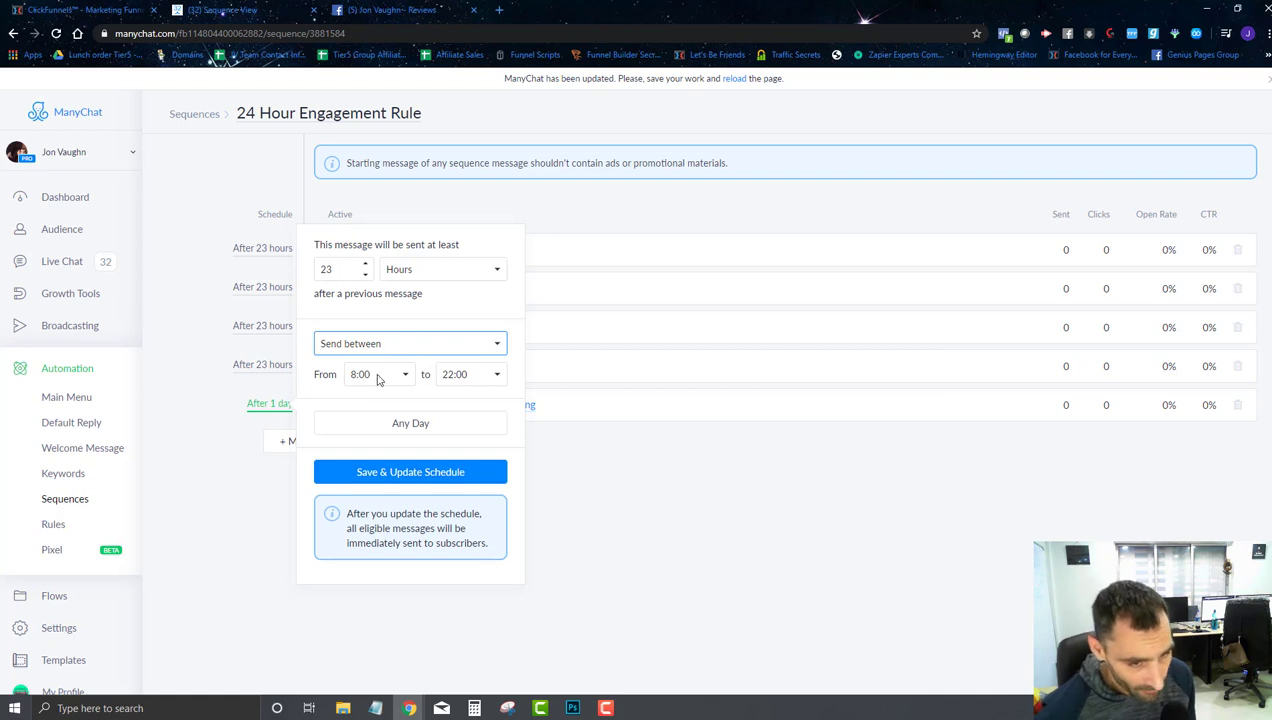
click(417, 425)
scroll(393, 475, down, 1)
scroll(393, 480, up, 1)
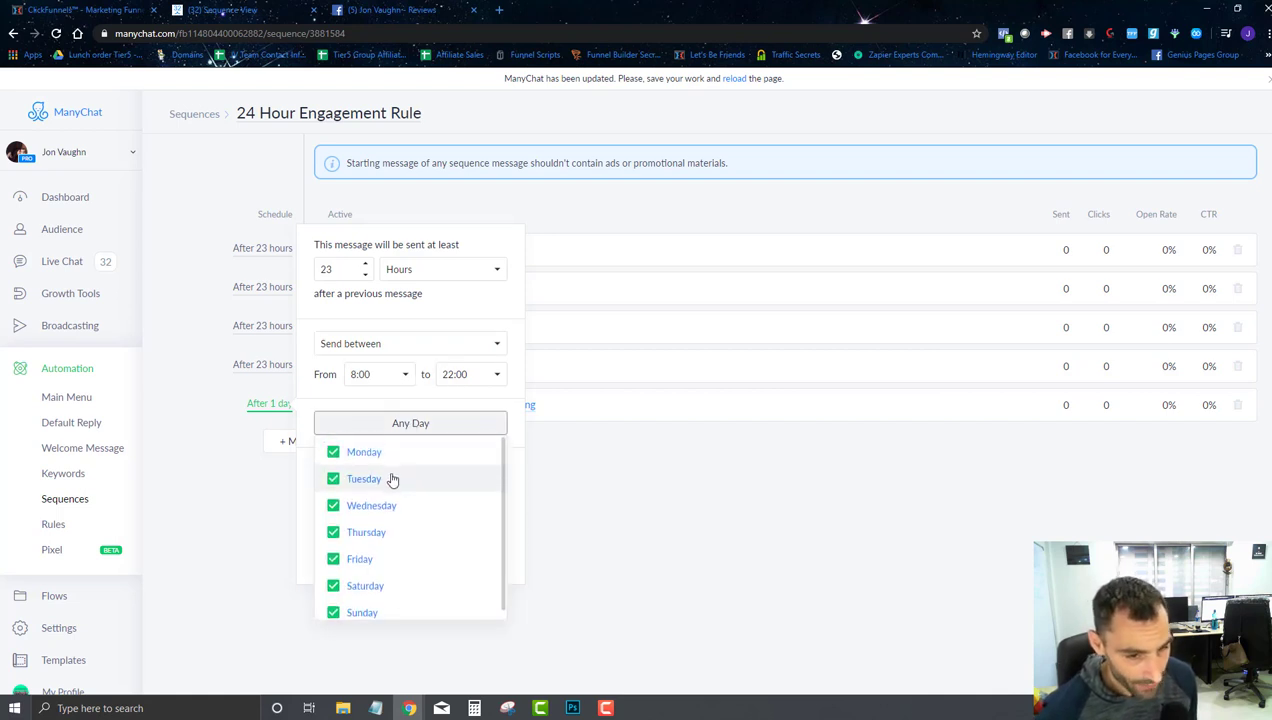
click(406, 405)
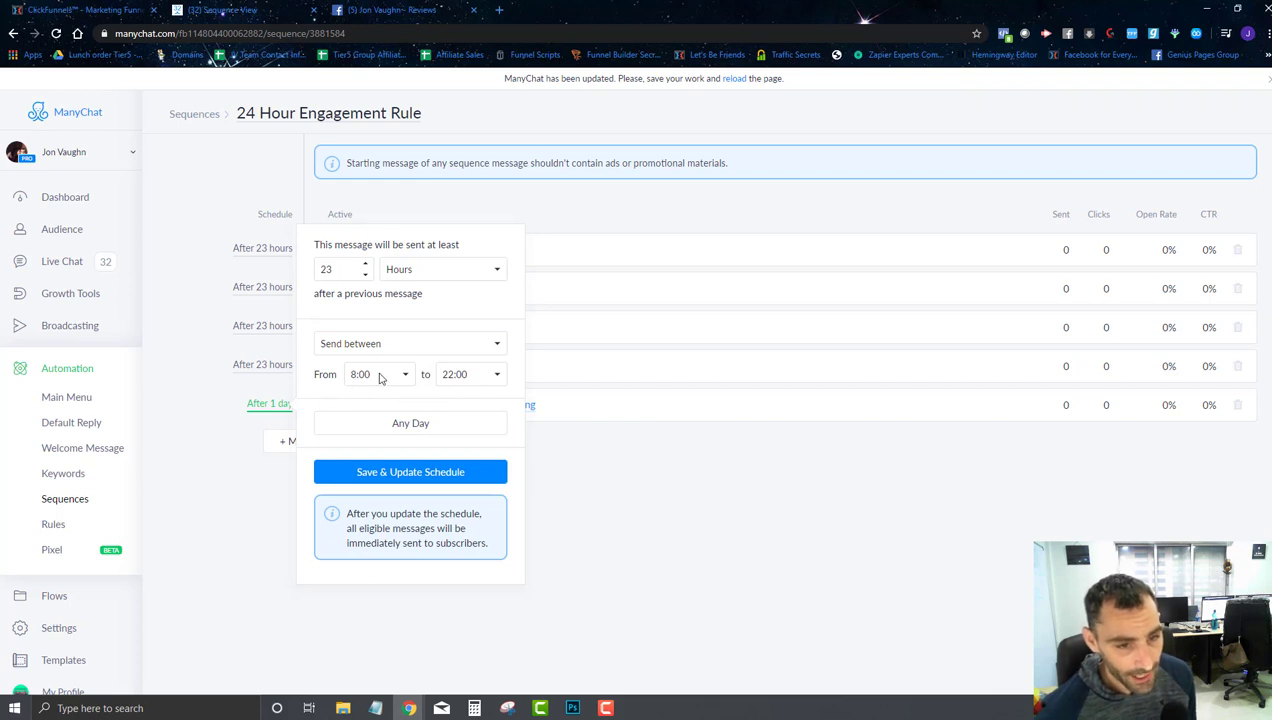
click(401, 343)
click(405, 361)
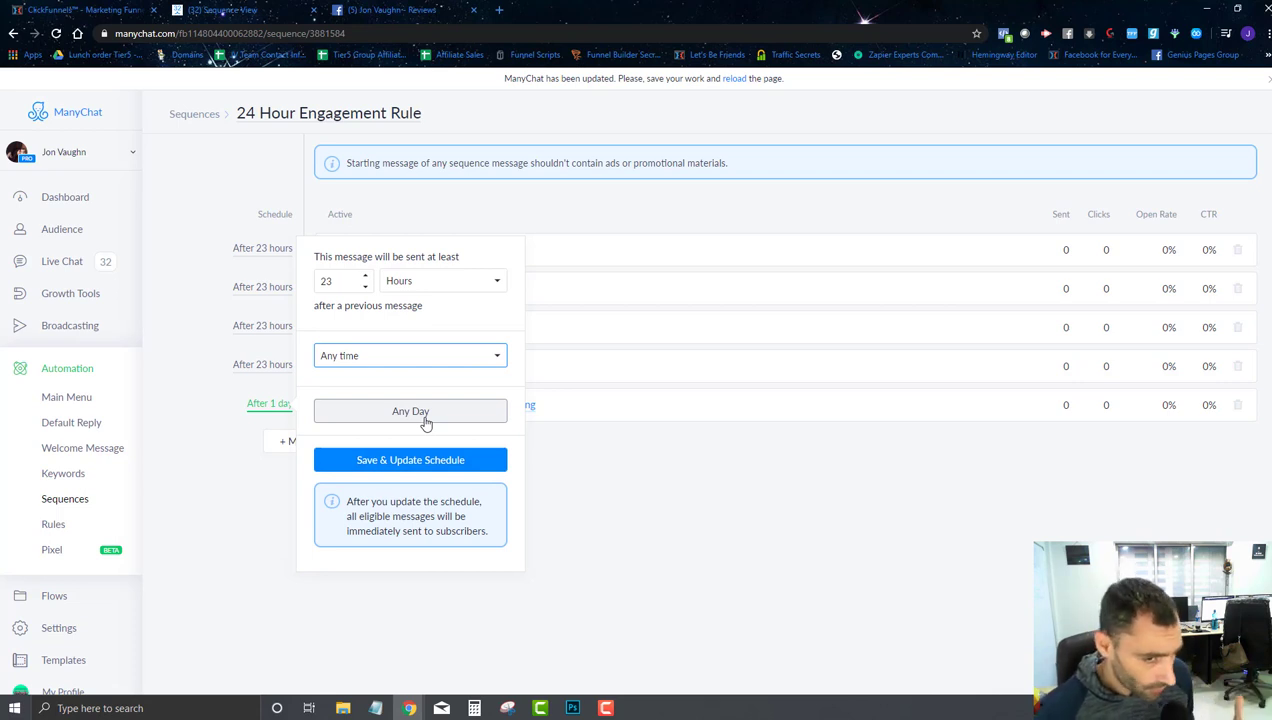
- Restrict the fifth message's sending window to between 9:00 and 17:00
click(389, 355)
click(370, 381)
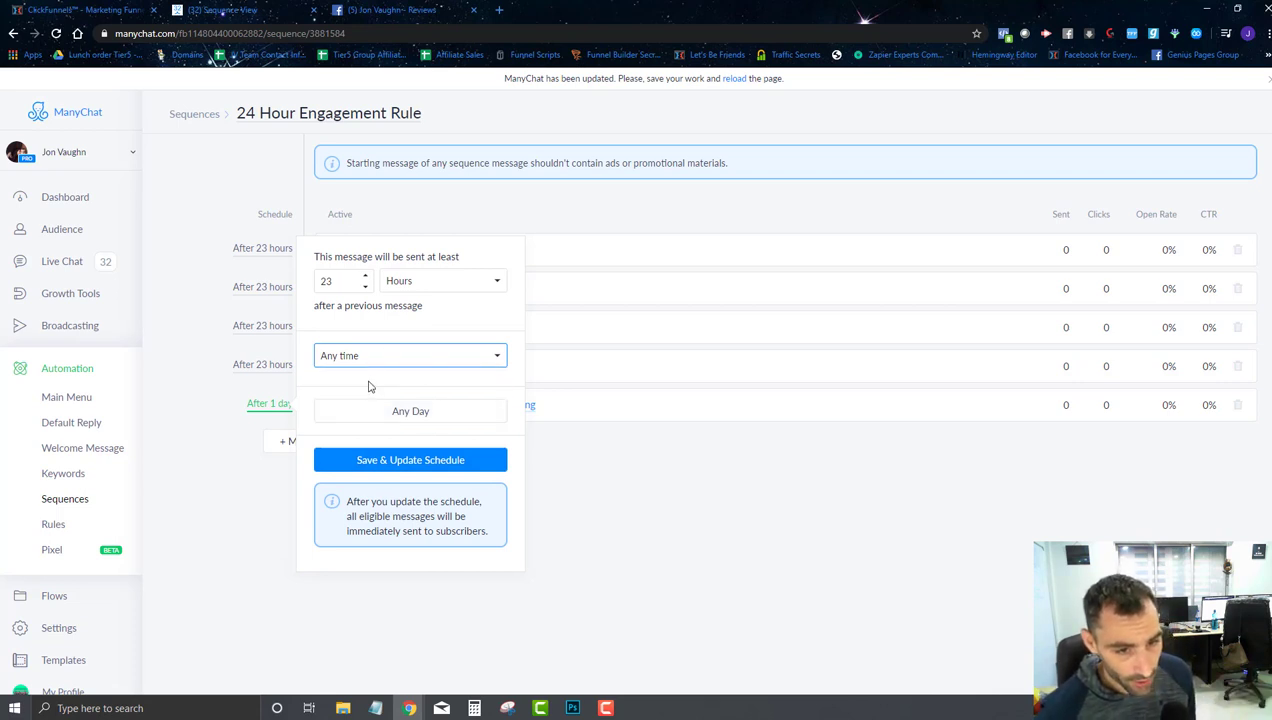
click(380, 356)
click(376, 390)
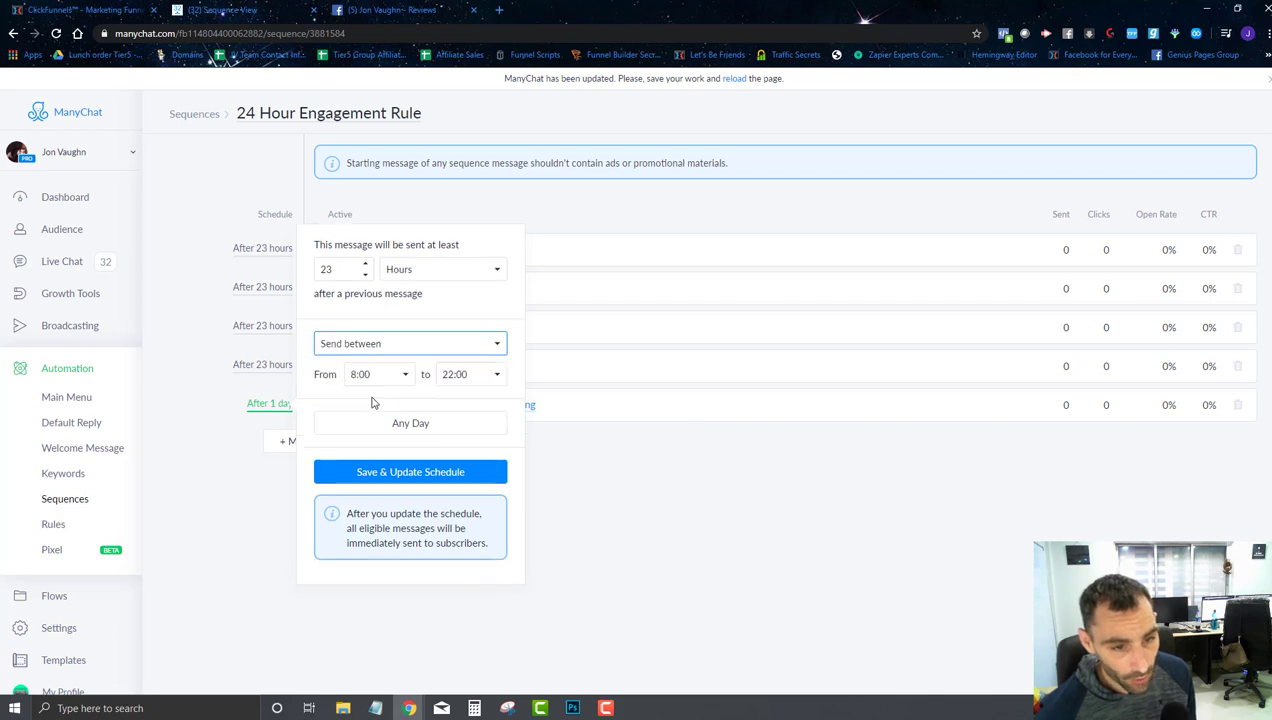
click(373, 378)
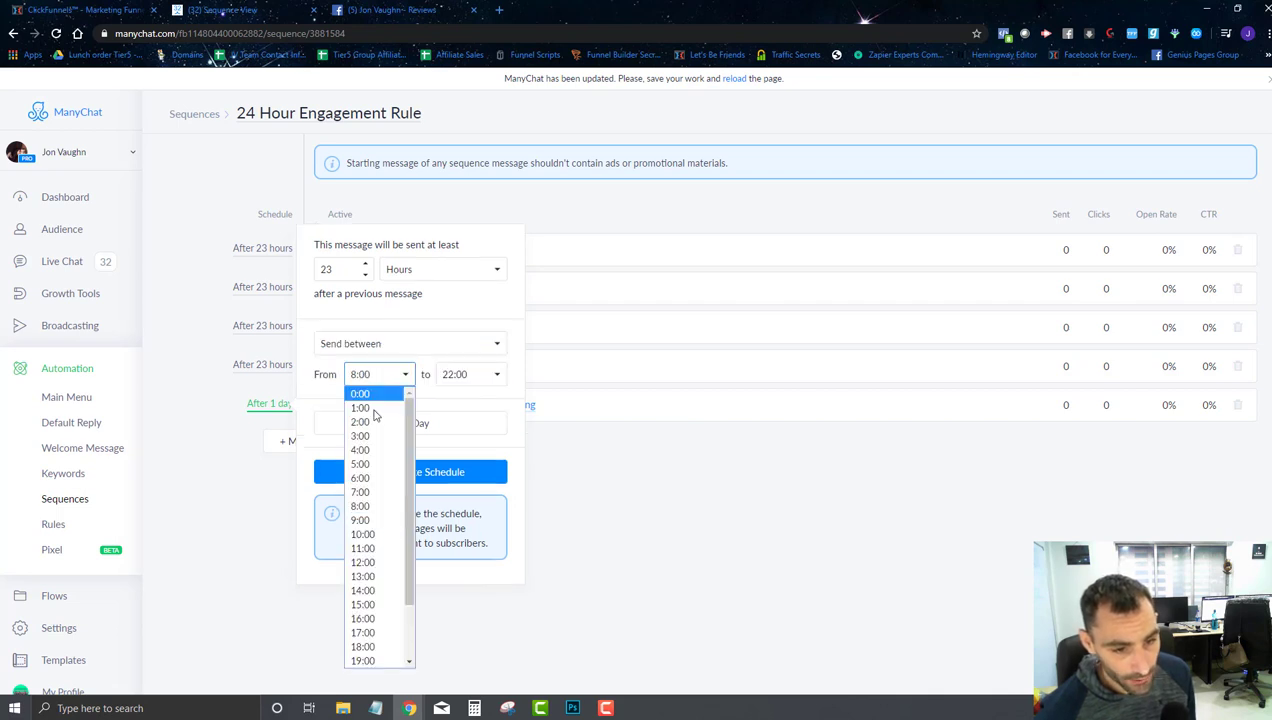
click(369, 521)
click(468, 374)
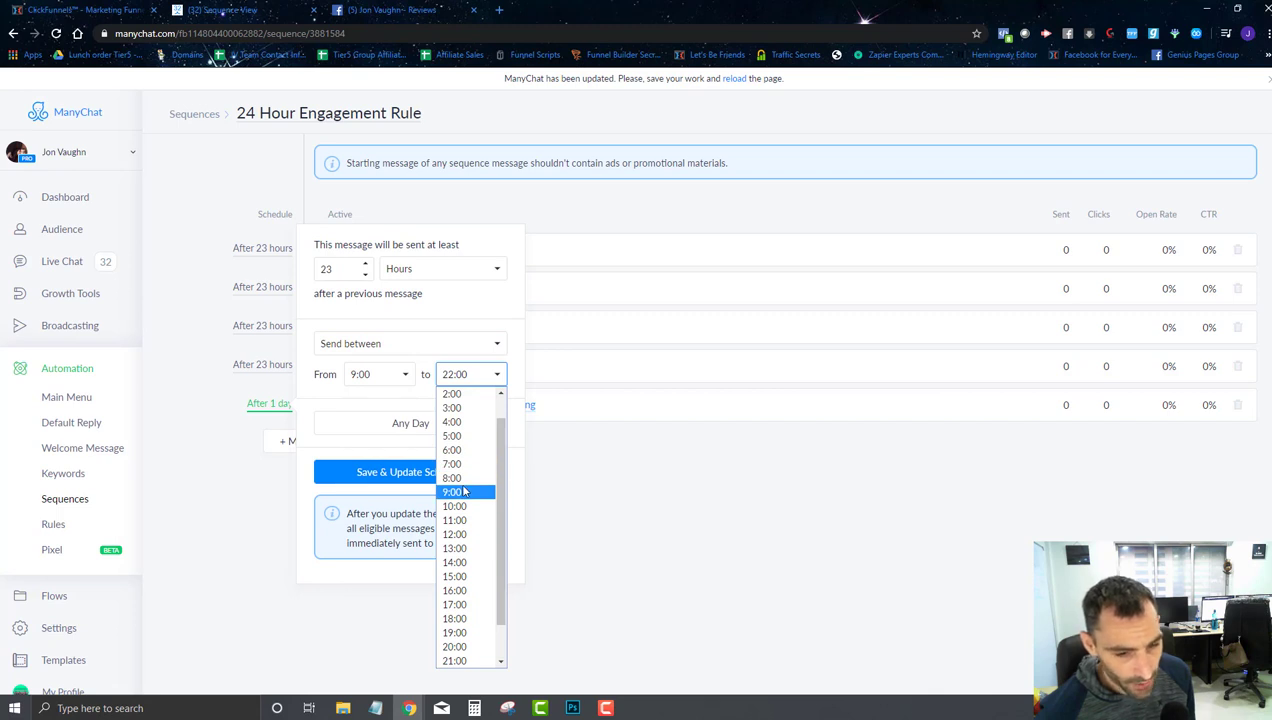
click(458, 605)
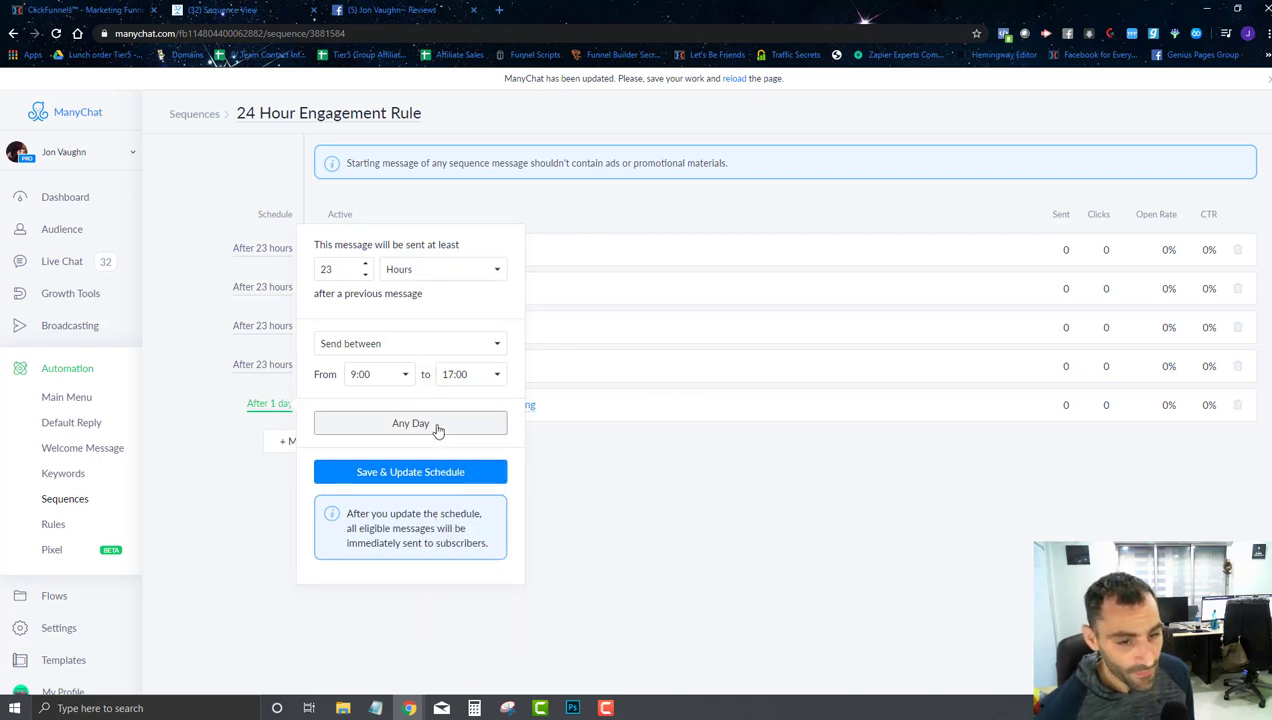
- Exclude Saturday and Sunday from the fifth message's sending days
click(434, 426)
click(335, 578)
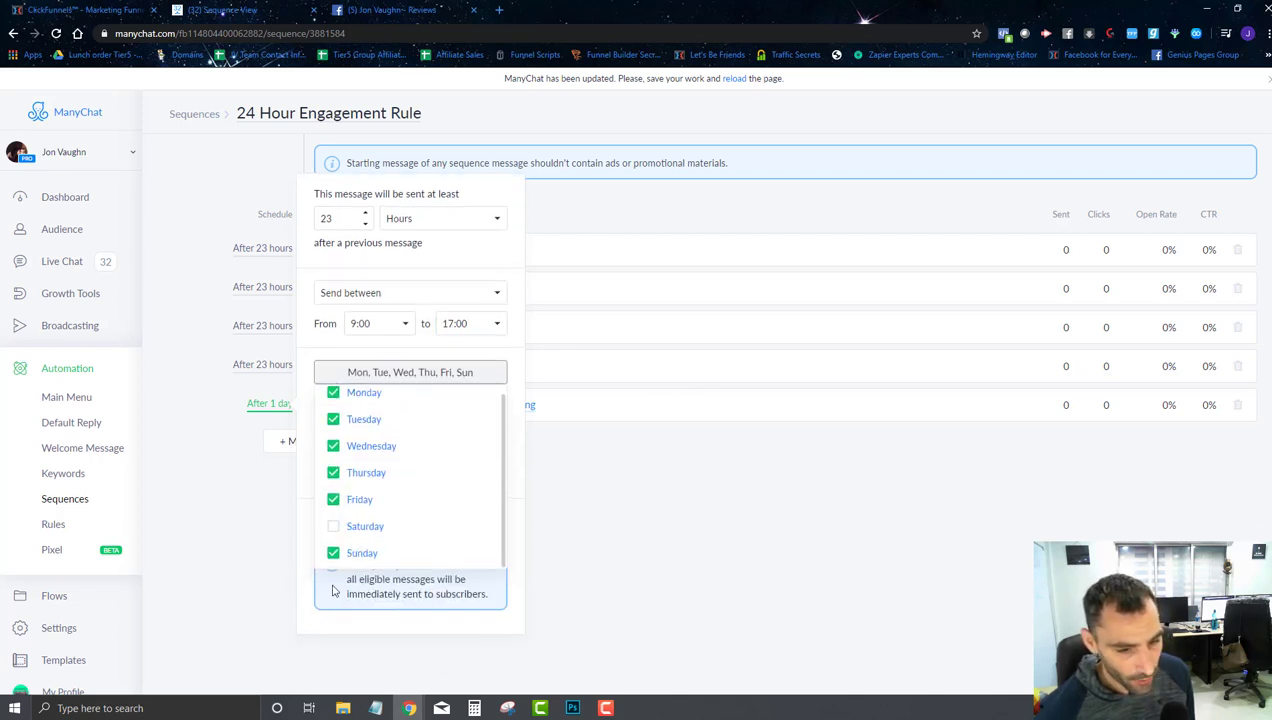
click(335, 556)
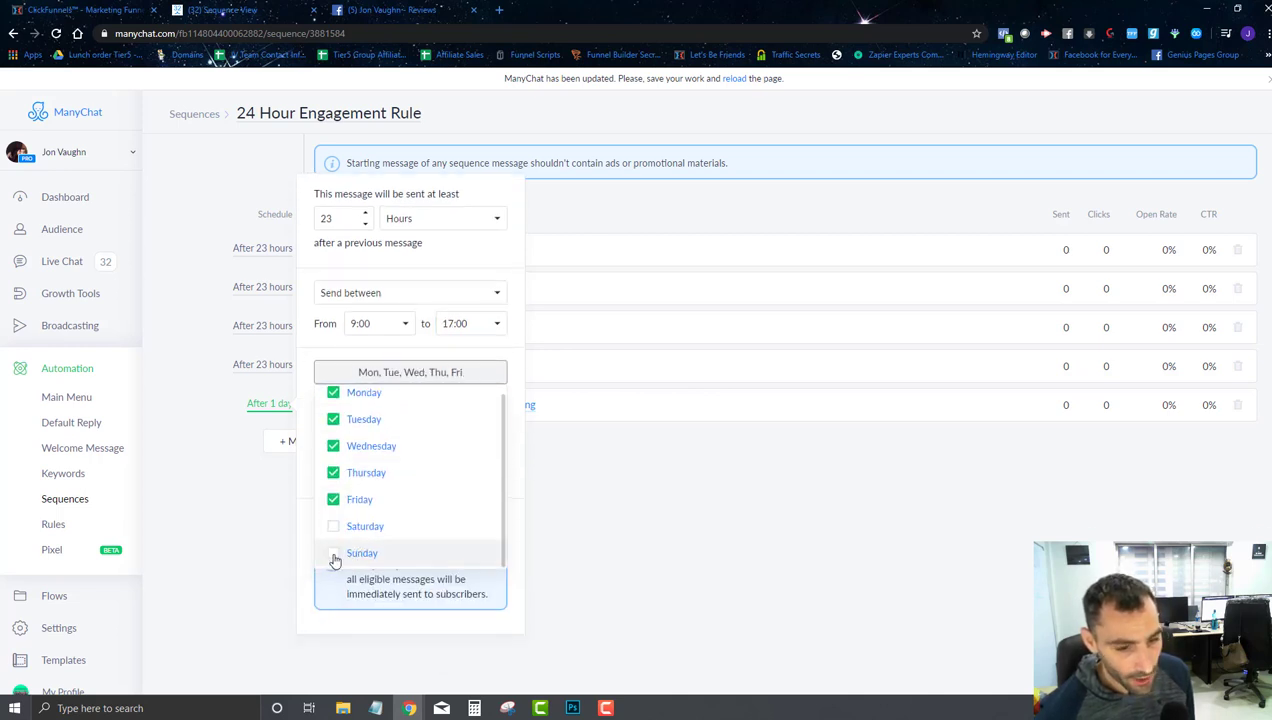
click(407, 349)
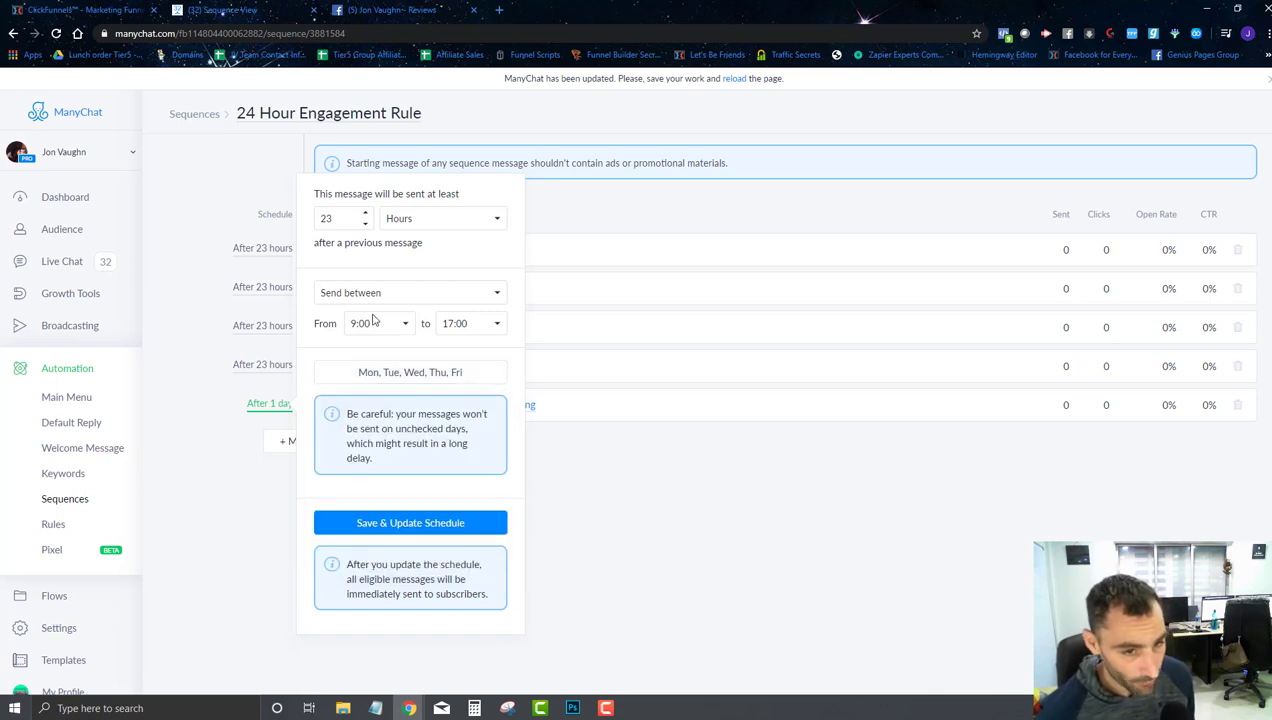
- Allow the fifth message on Saturday and Sunday again, set it to Any time, and save its schedule
click(369, 373)
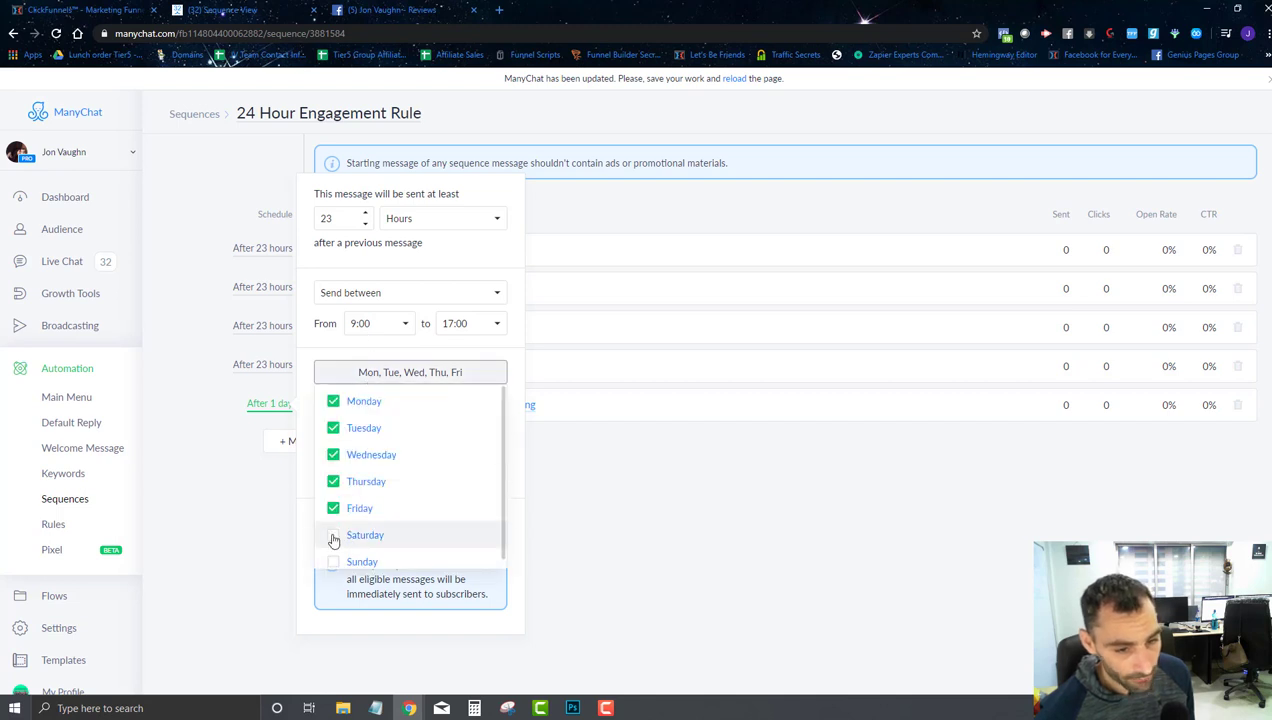
click(333, 528)
click(335, 557)
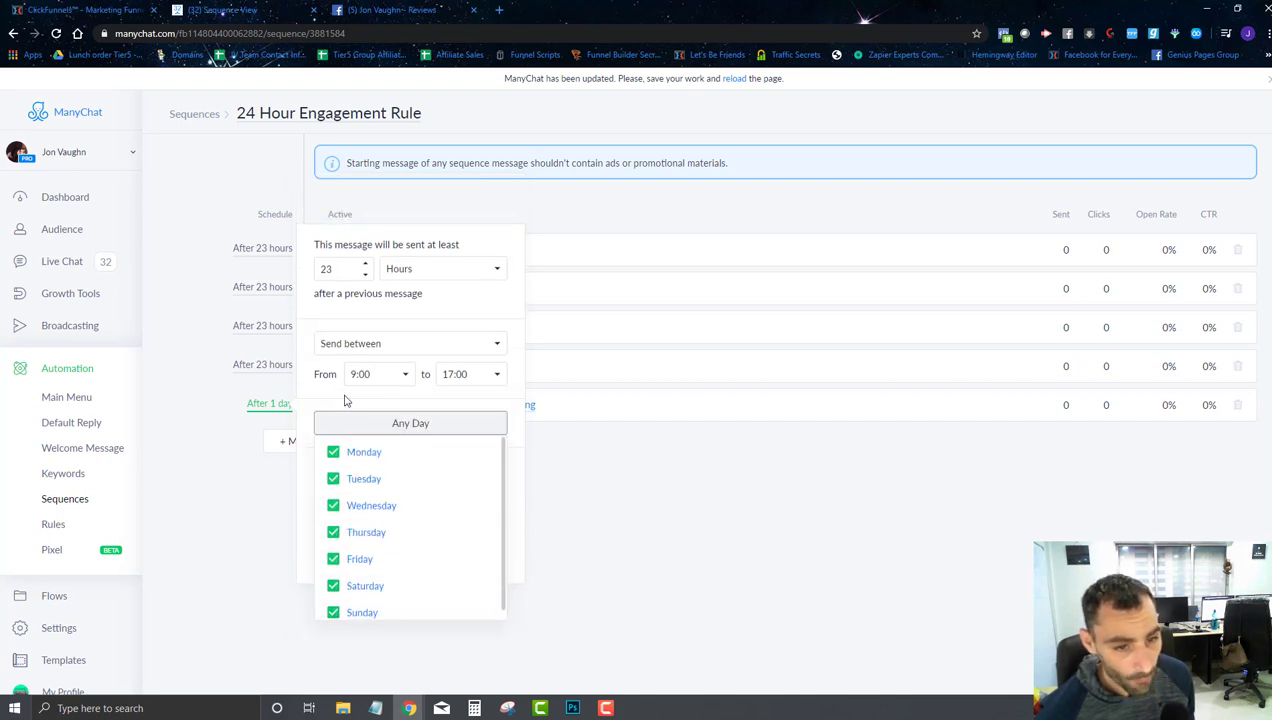
click(390, 362)
click(398, 344)
click(395, 361)
click(392, 466)
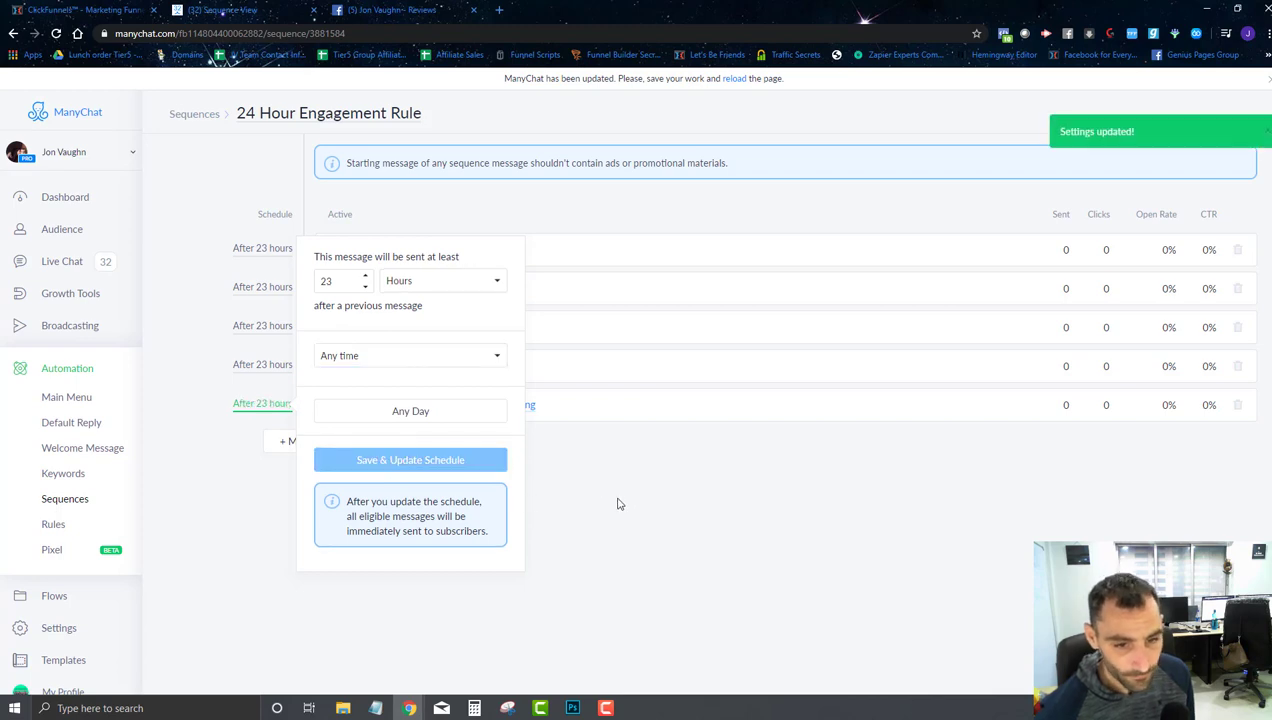
- Attach the existing 24 Hour Engagement flow to the fifth message and activate that message
click(497, 404)
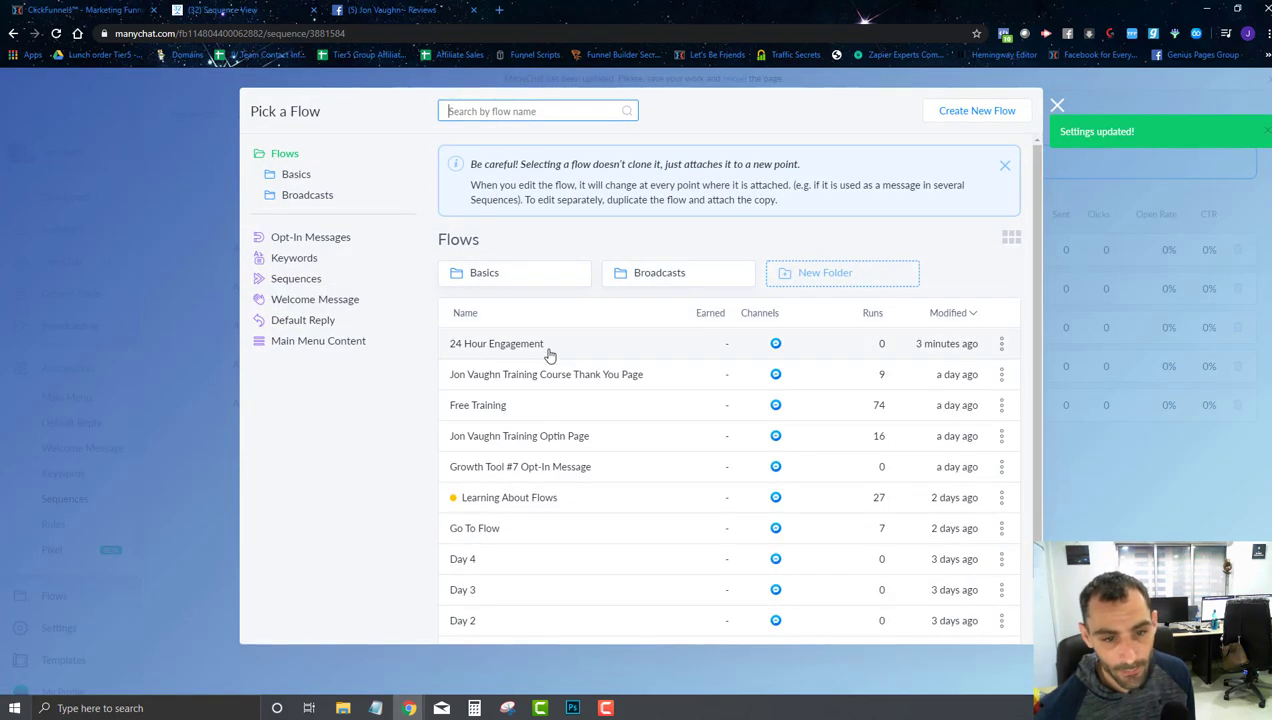
click(549, 350)
click(900, 621)
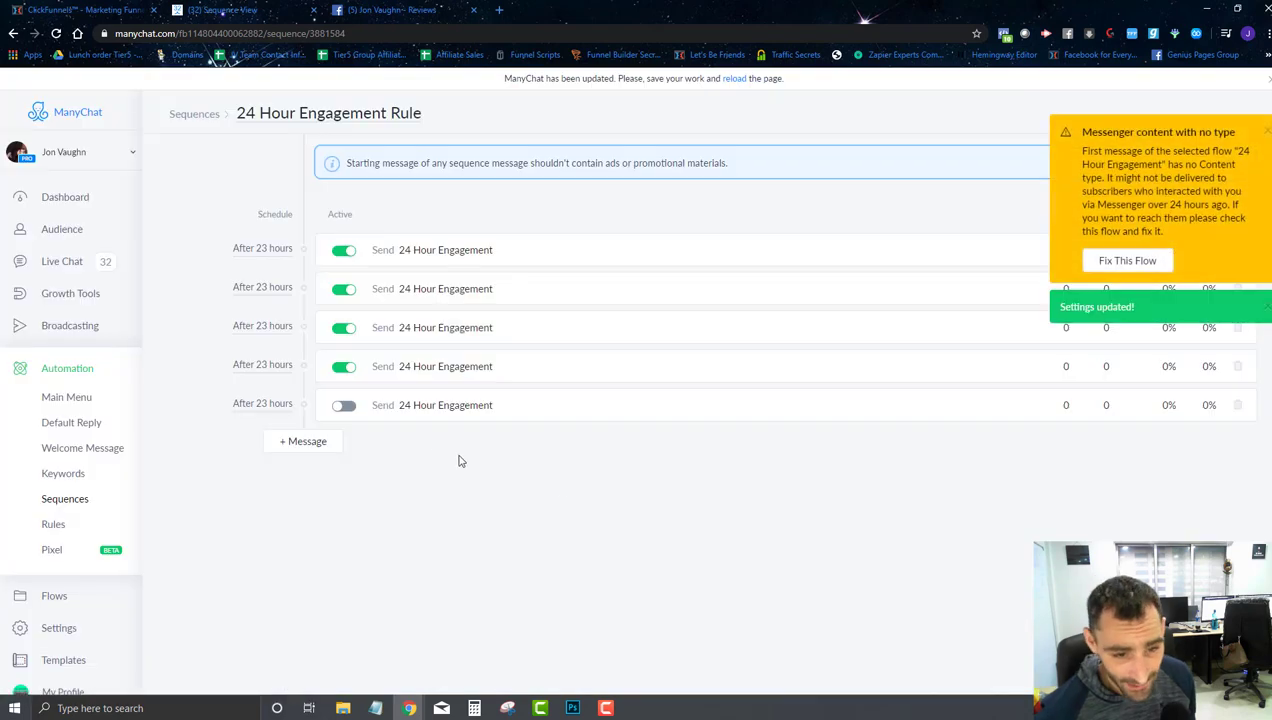
click(345, 406)
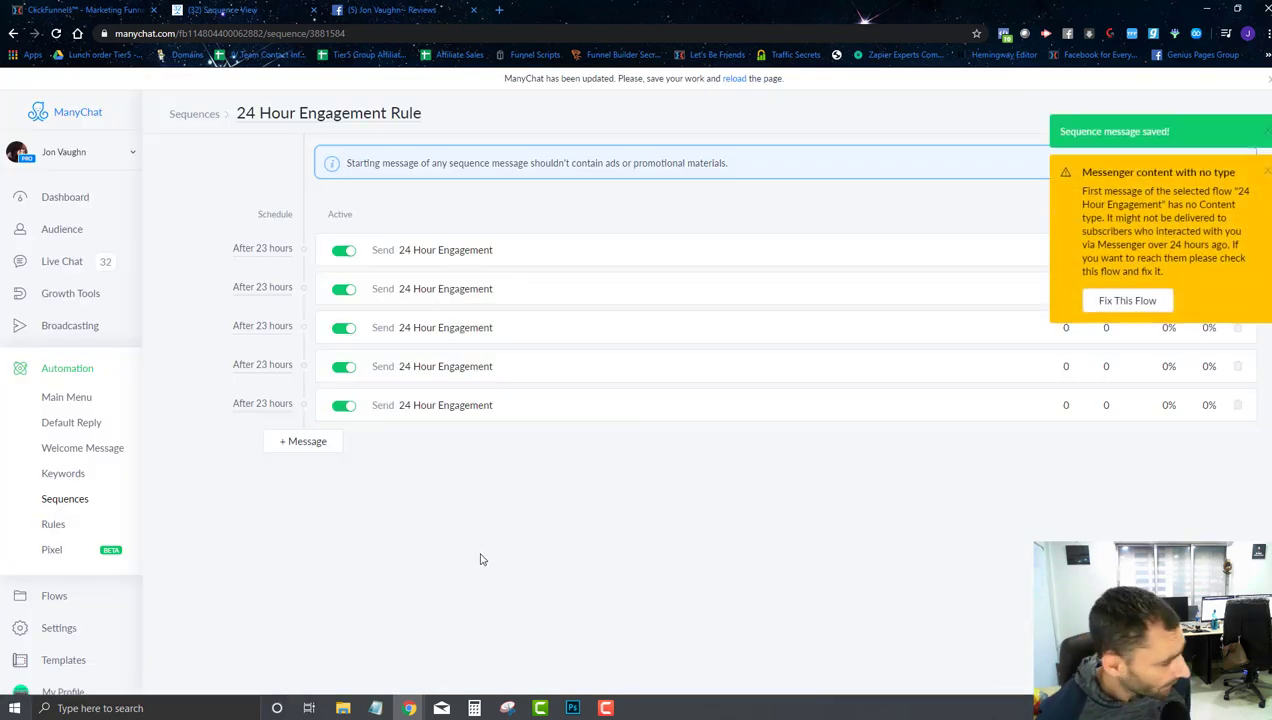
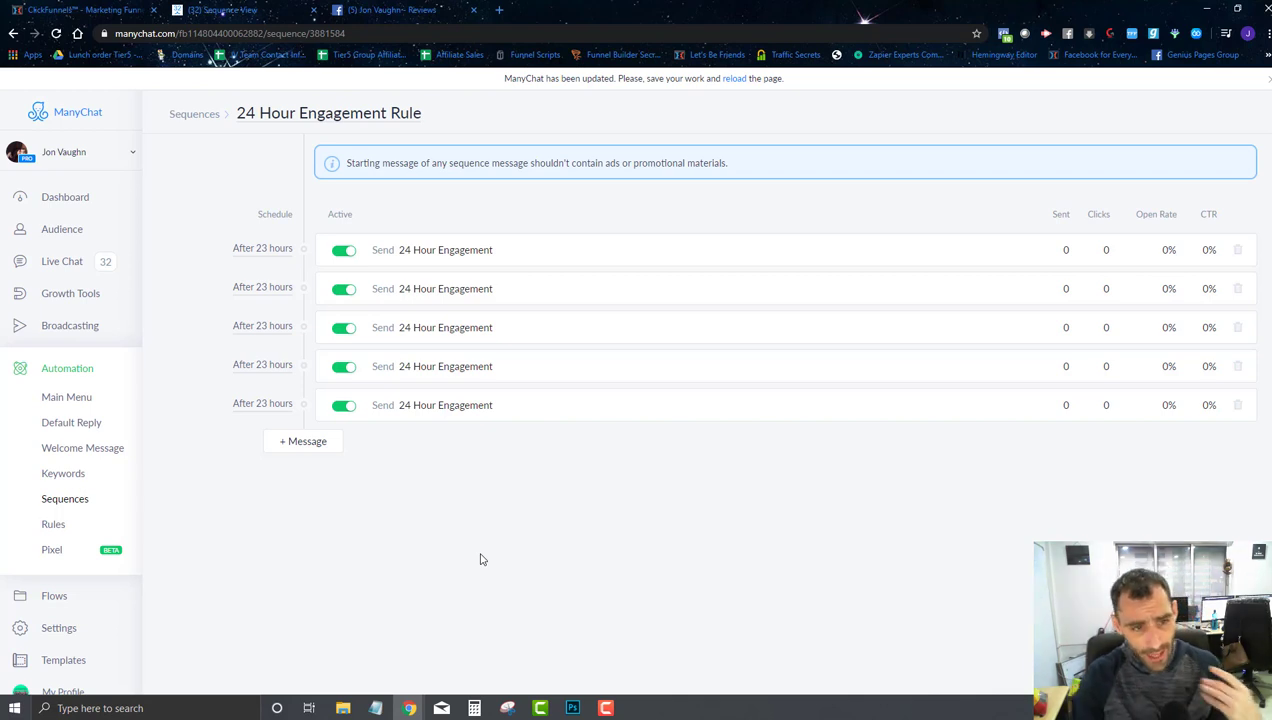
- Add a sixth message to the sequence and save its schedule as 23 hours after the previous message
click(313, 440)
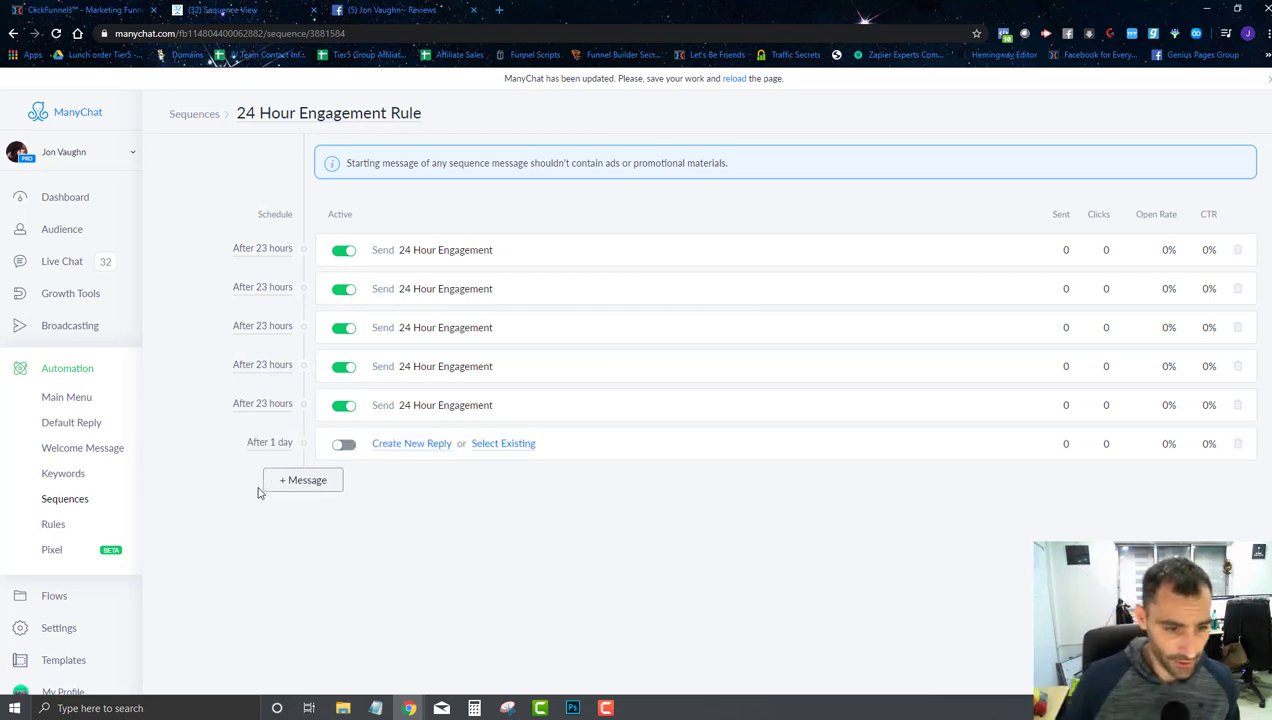
click(270, 442)
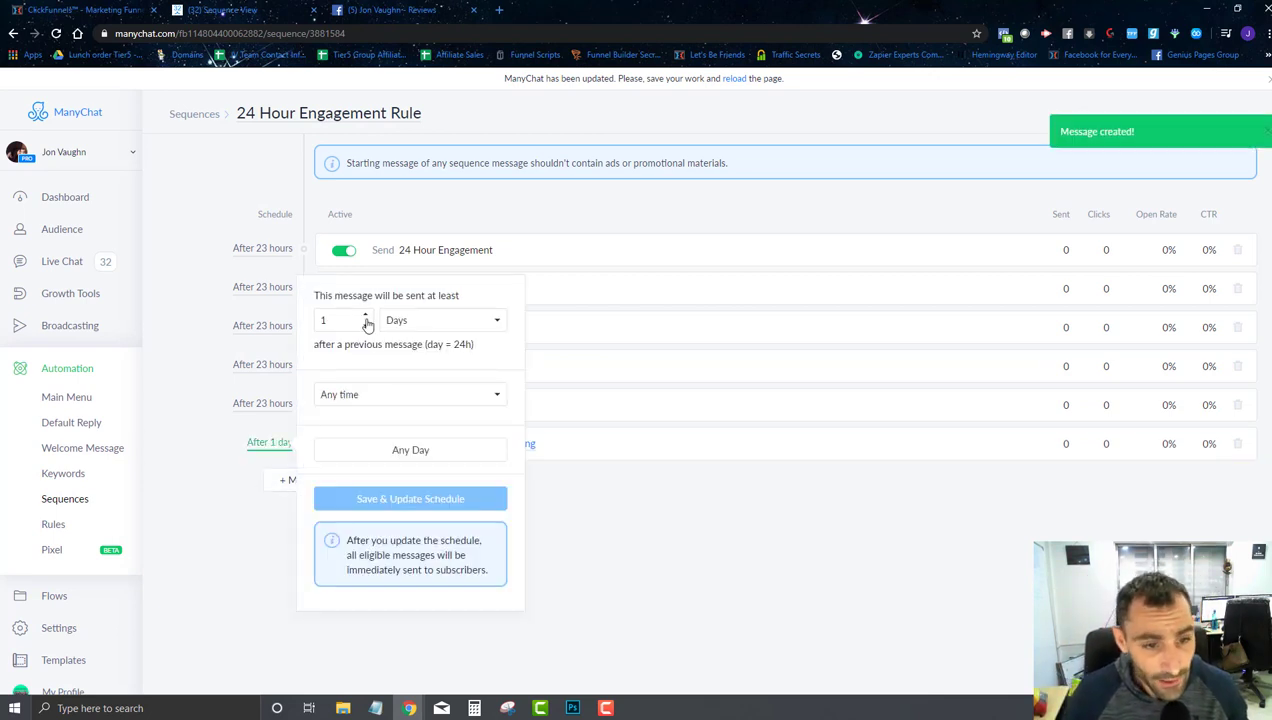
click(407, 321)
click(398, 367)
double_click(324, 319)
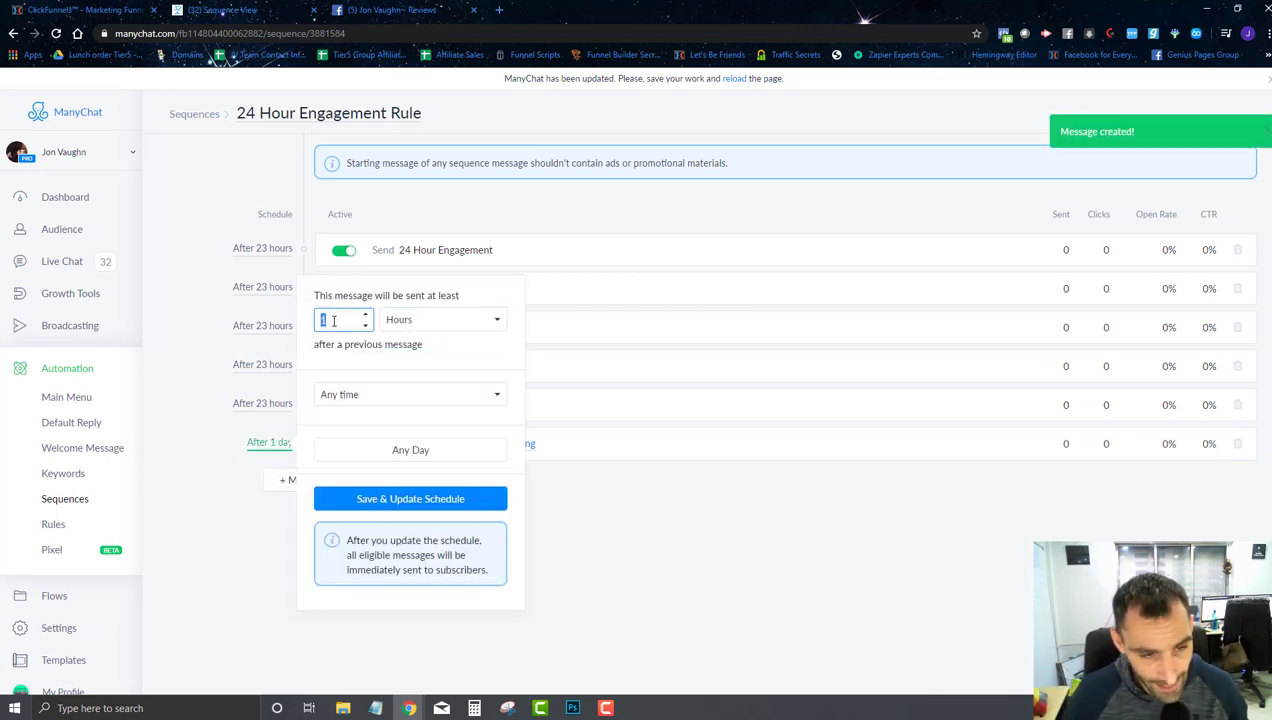
text(23)
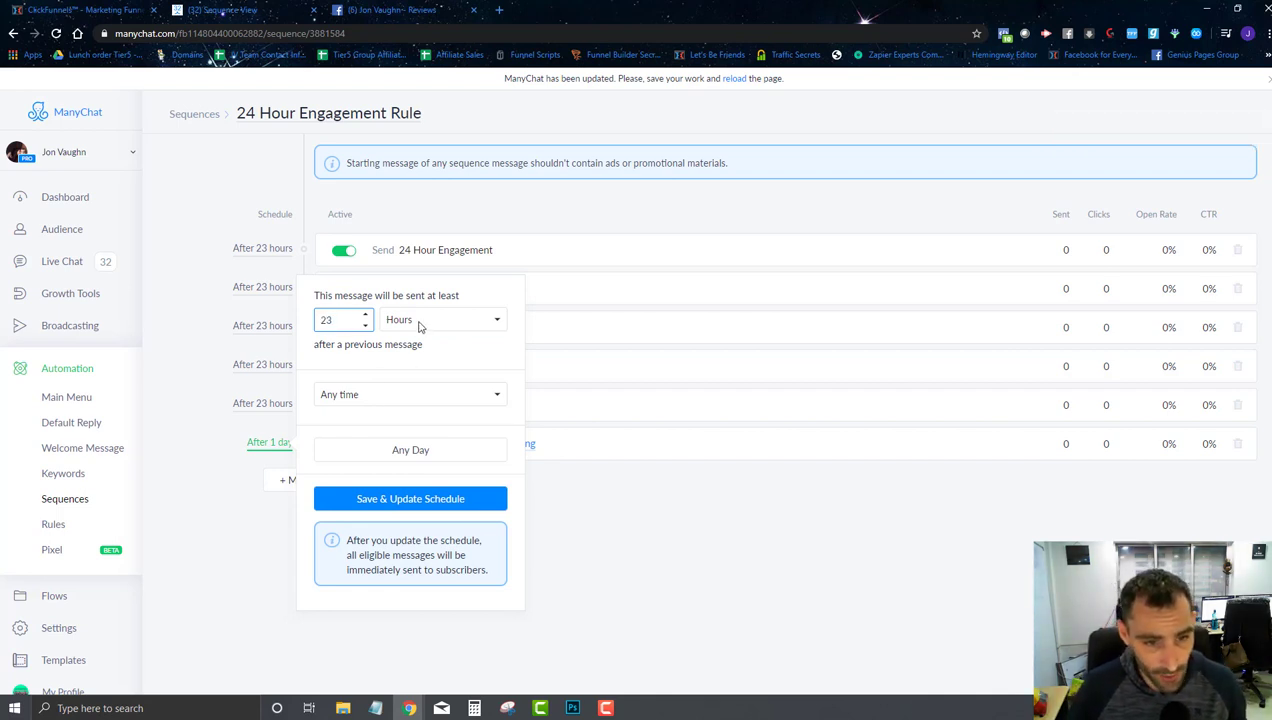
click(401, 508)
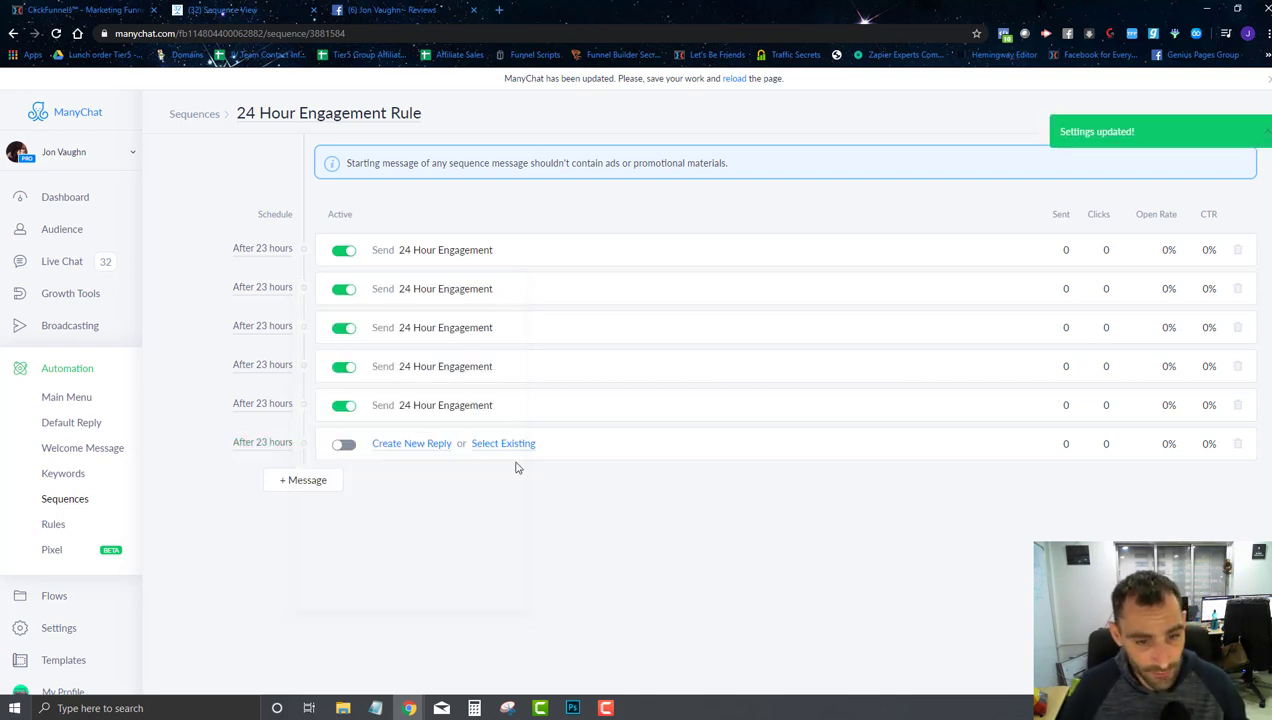
- Attach the existing 24 Hour Engagement flow to the sixth message and activate that message
click(482, 444)
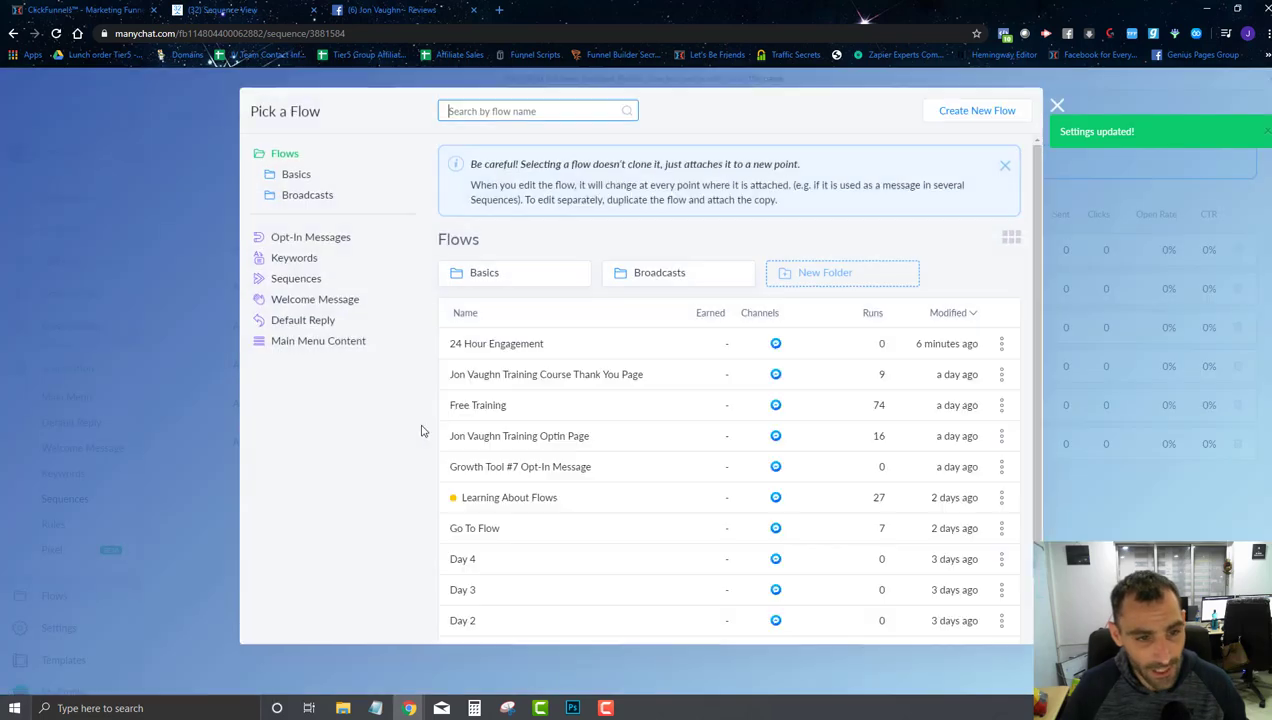
click(508, 347)
click(930, 624)
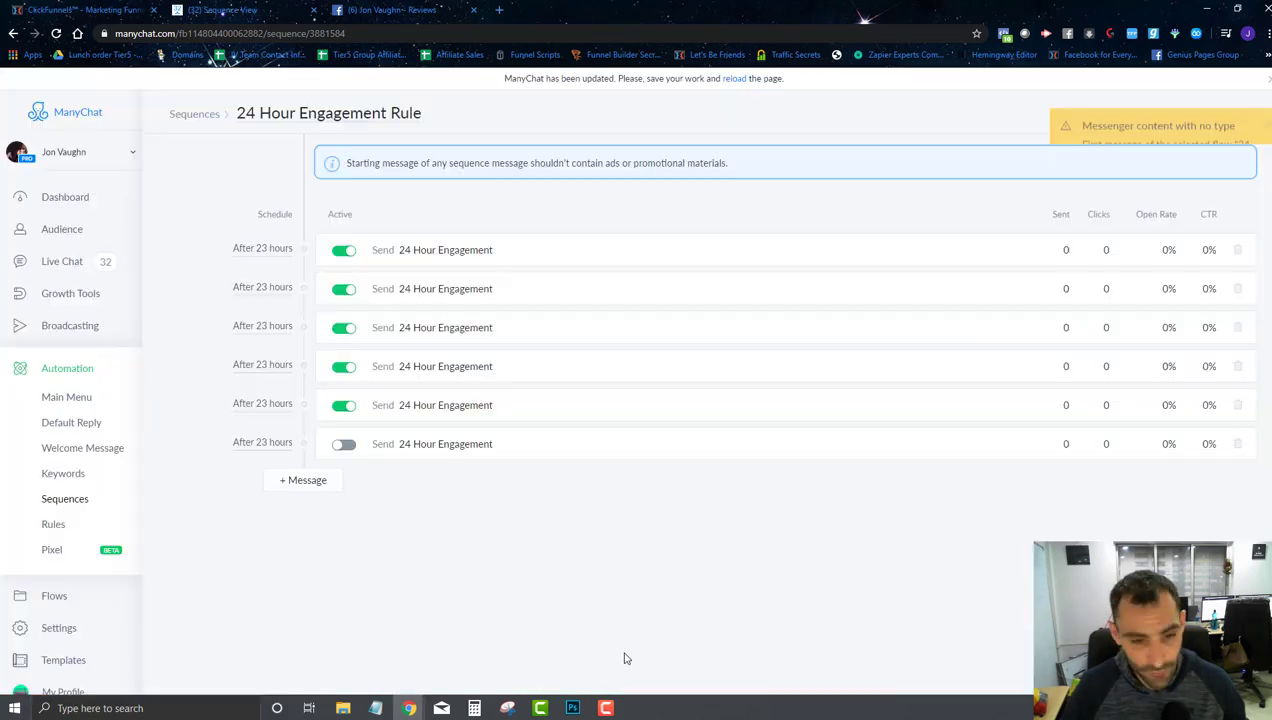
click(343, 444)
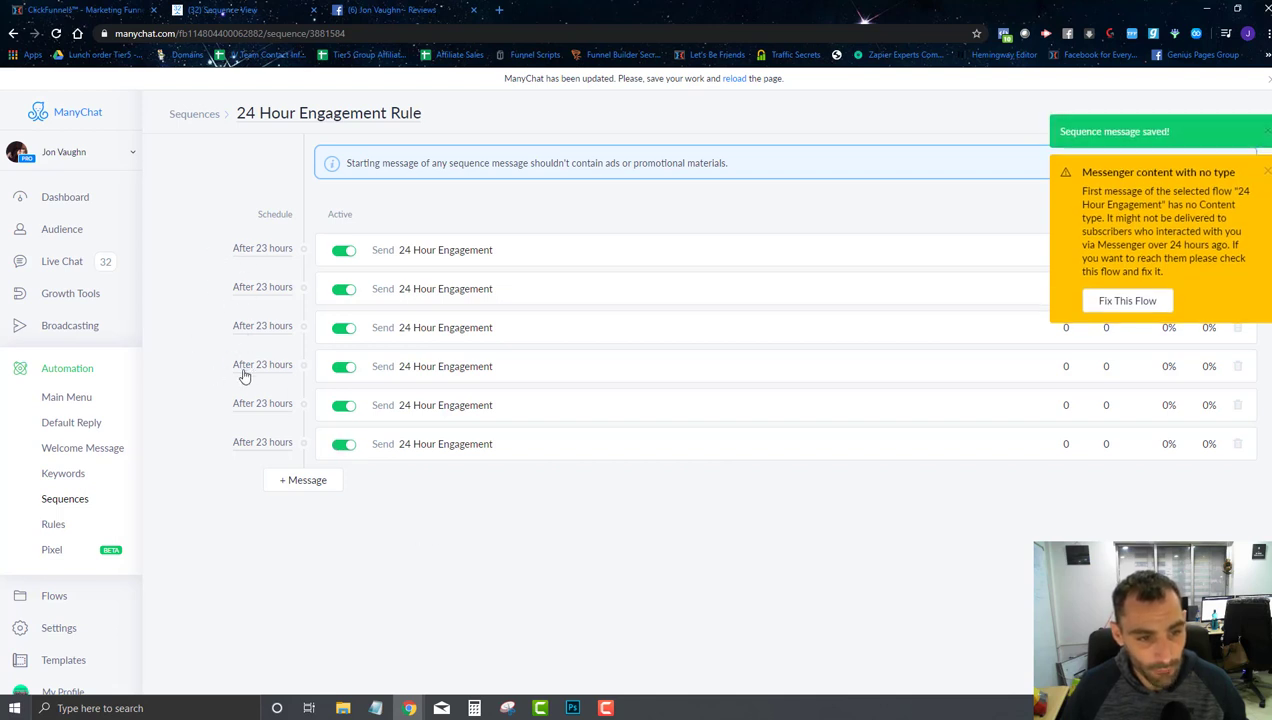
- Add a seventh message to the sequence, attach the existing 24 Hour Engagement flow, and activate it
click(300, 484)
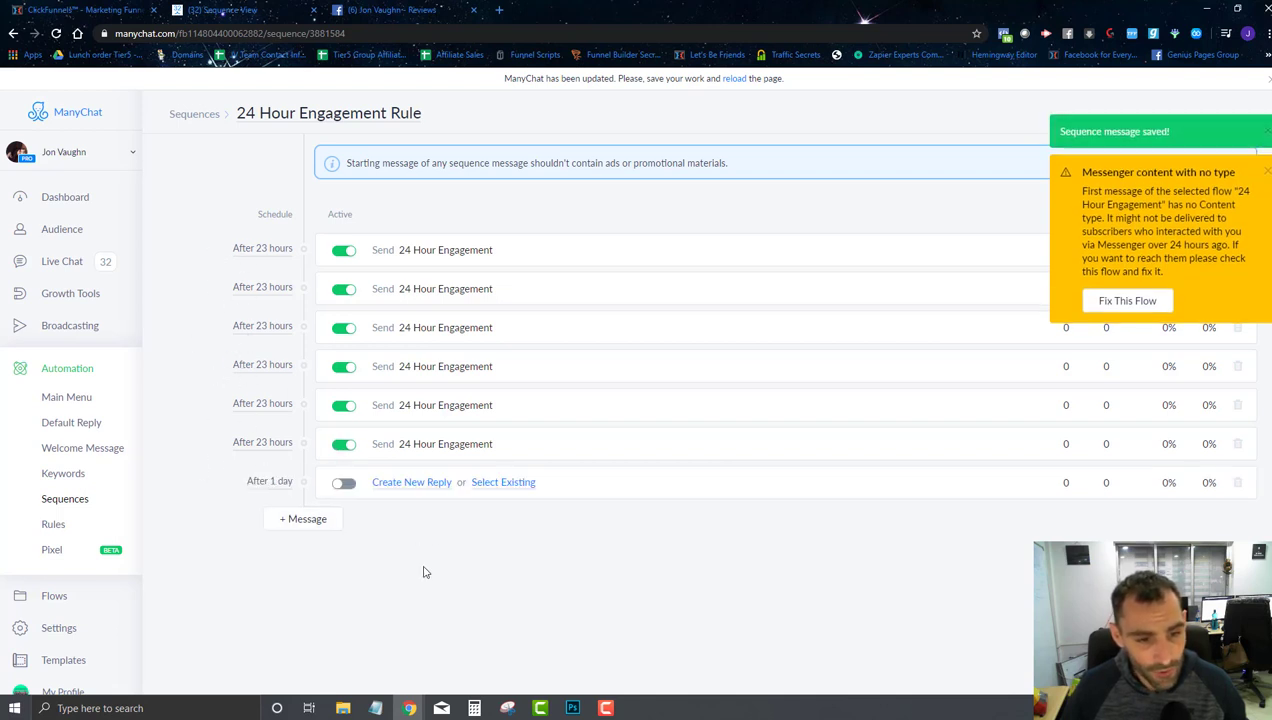
click(277, 486)
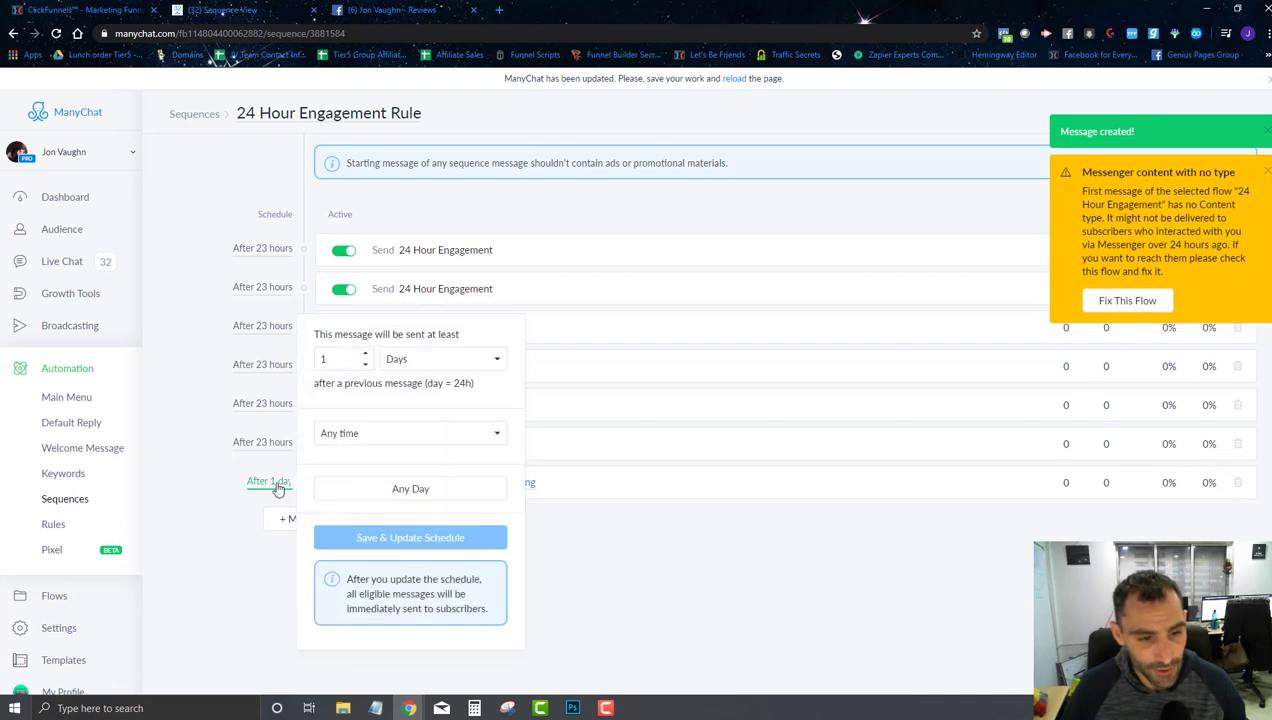
click(230, 556)
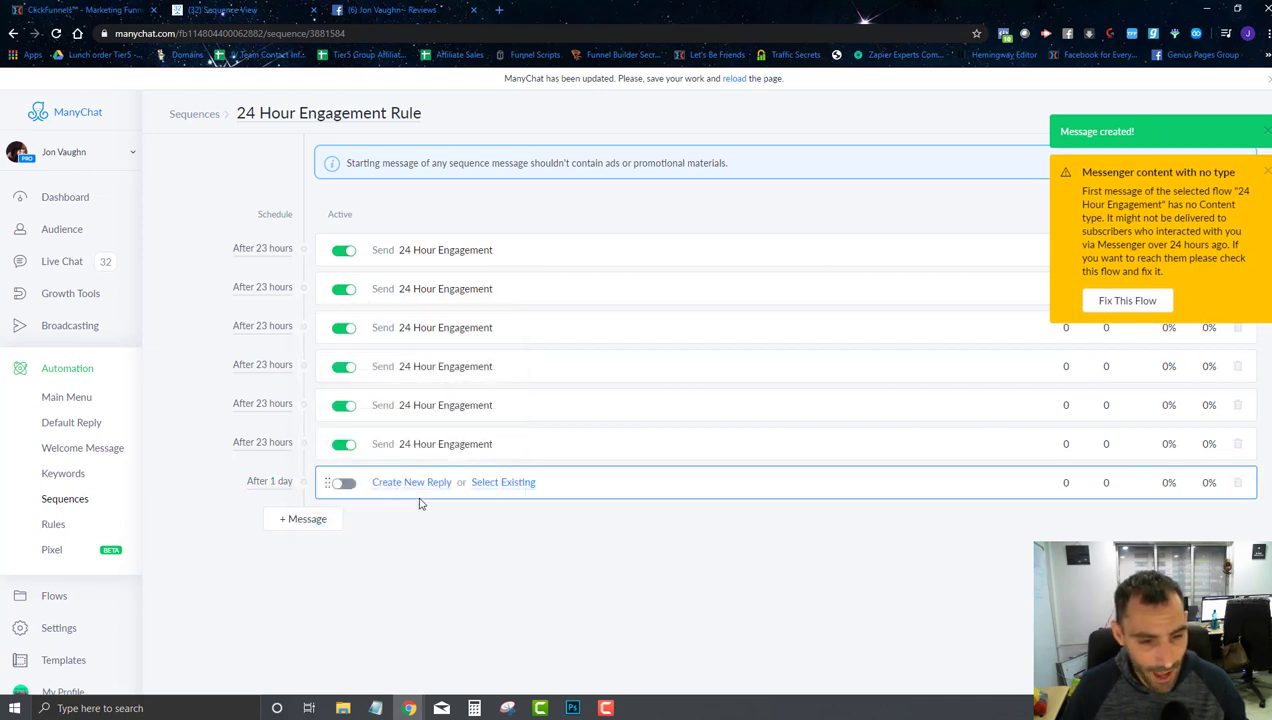
click(478, 484)
click(488, 350)
click(920, 623)
click(344, 484)
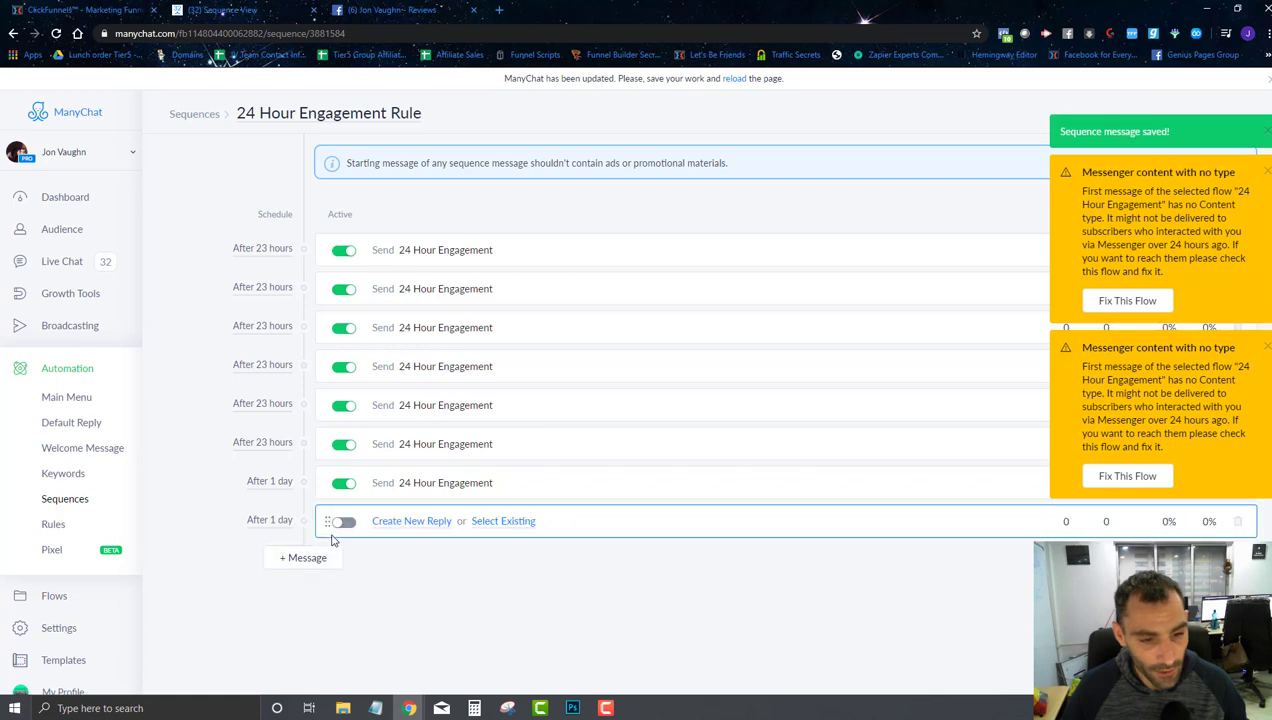
- Attach the existing 24 Hour Engagement flow to an eighth and a ninth sequence message and activate both
click(332, 526)
click(510, 524)
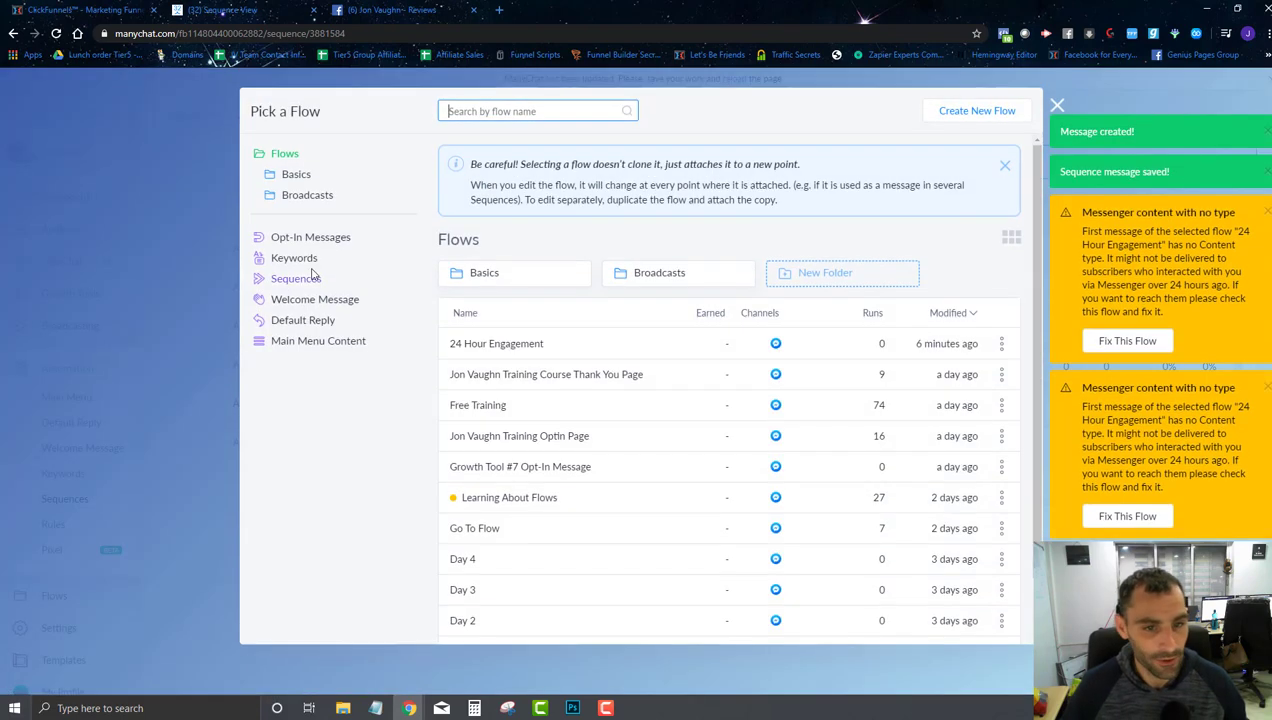
click(502, 350)
click(943, 622)
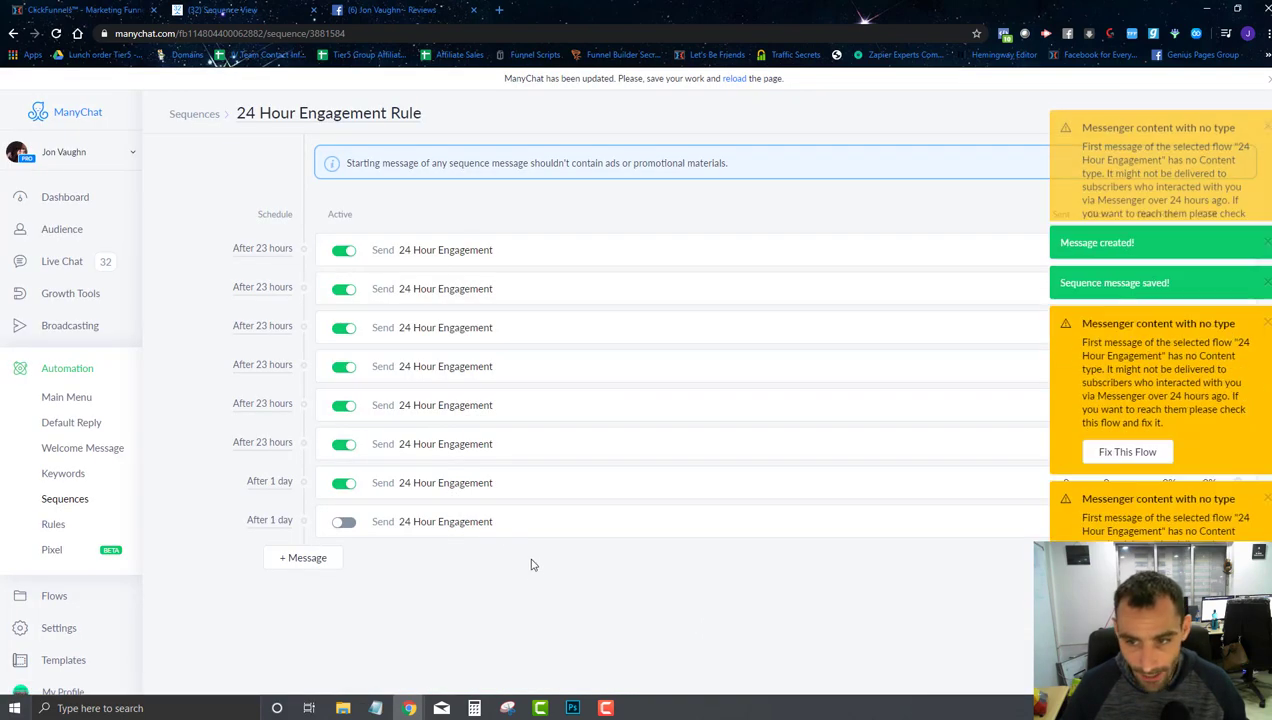
click(311, 566)
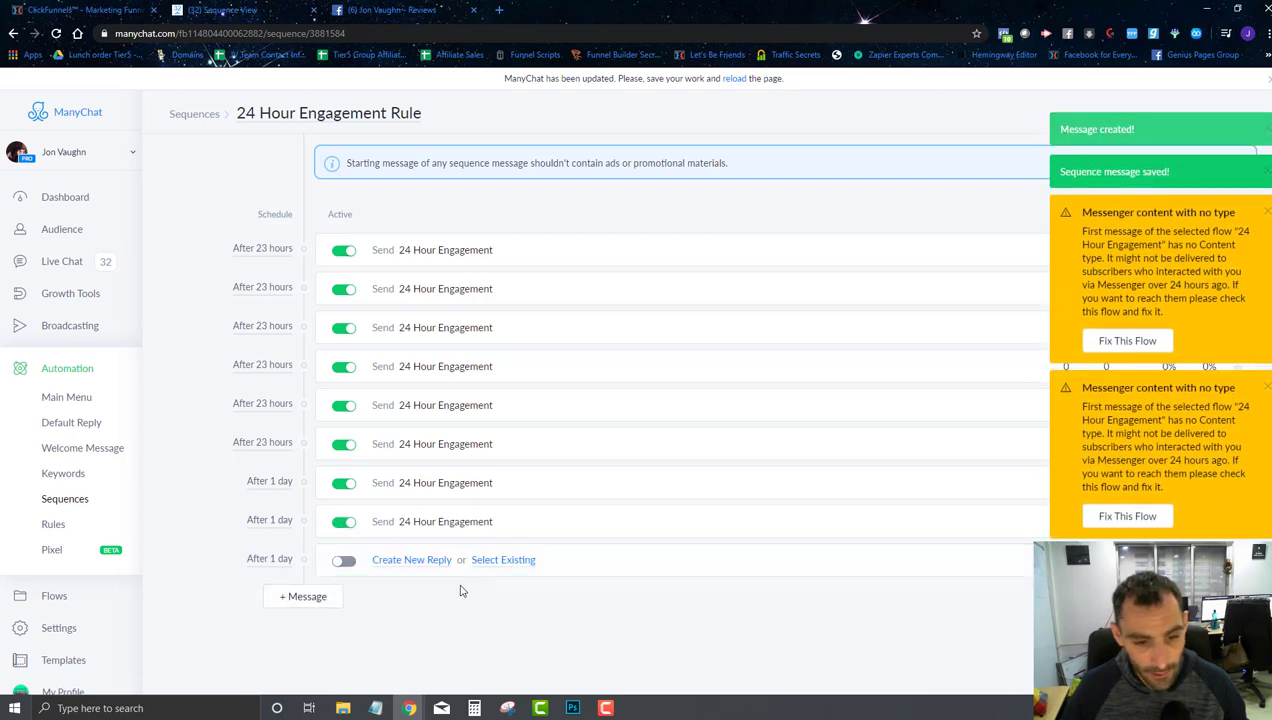
click(502, 560)
click(490, 350)
click(900, 622)
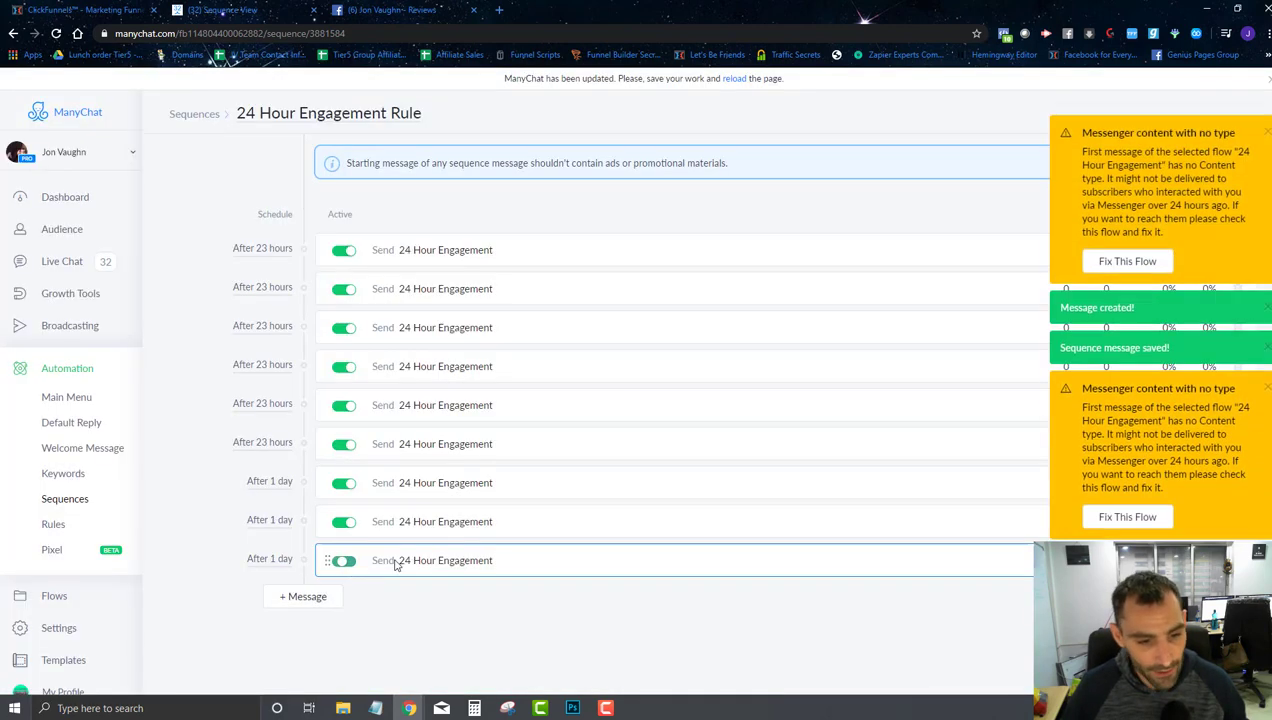
- Add a tenth message with the existing 24 Hour Engagement flow attached and activate it
click(305, 596)
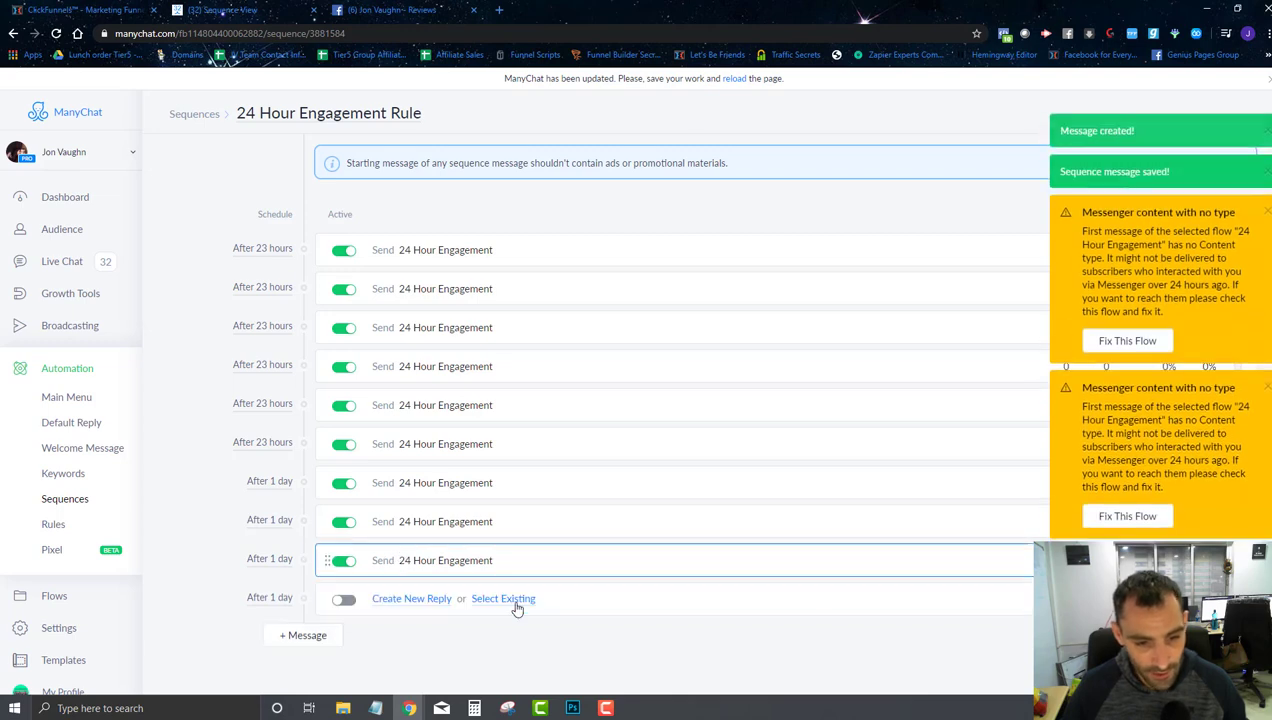
click(503, 598)
click(490, 343)
click(880, 620)
click(343, 600)
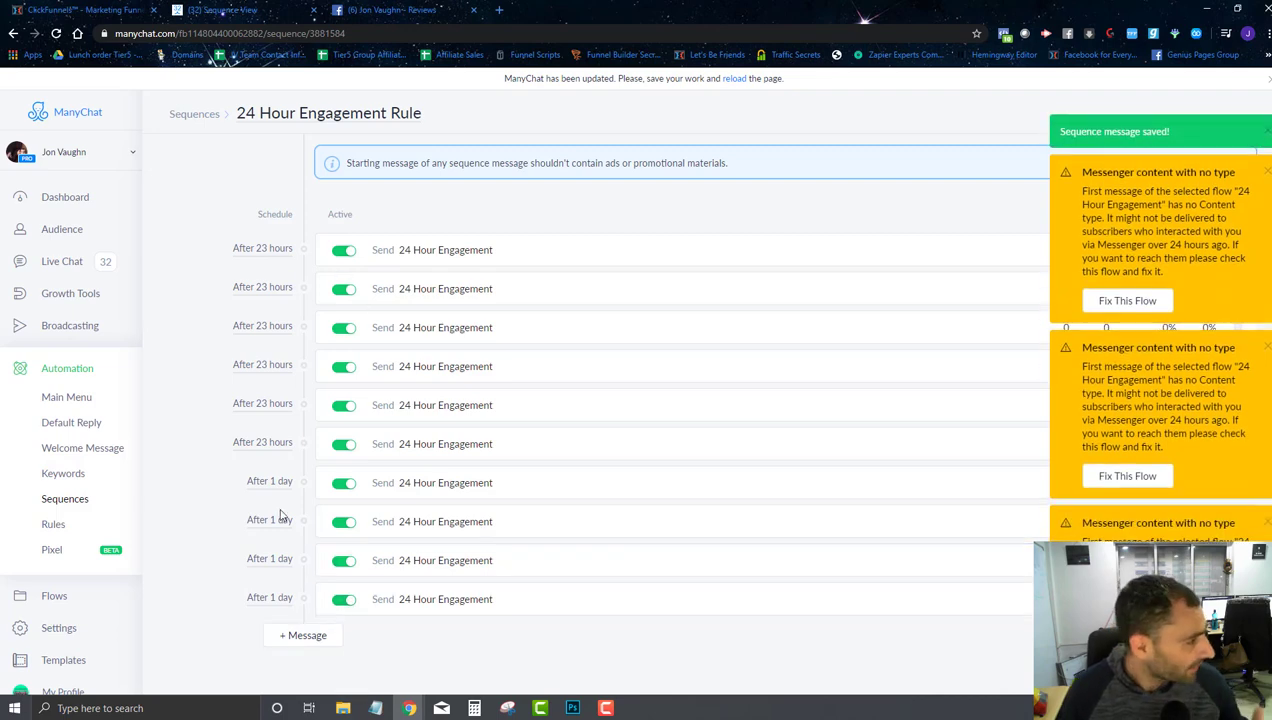
- Add an eleventh and a twelfth message, attach the existing 24 Hour Engagement flow to each, and activate both
click(305, 638)
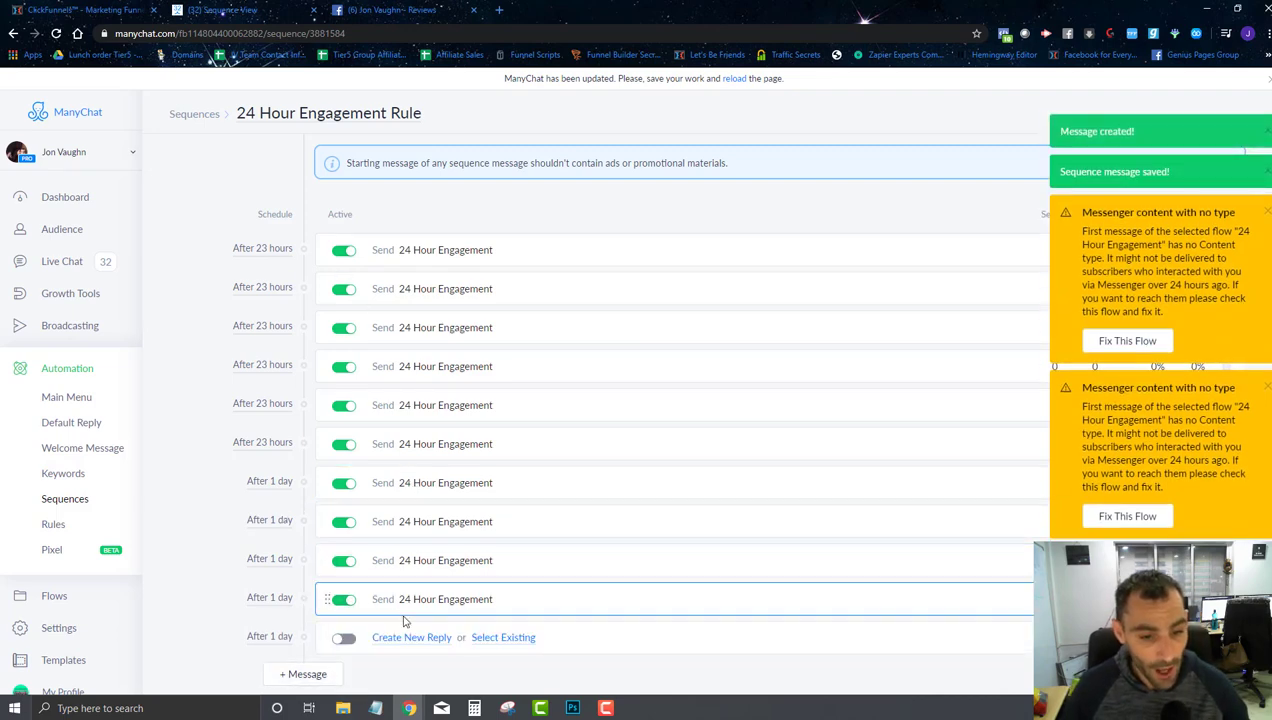
click(478, 639)
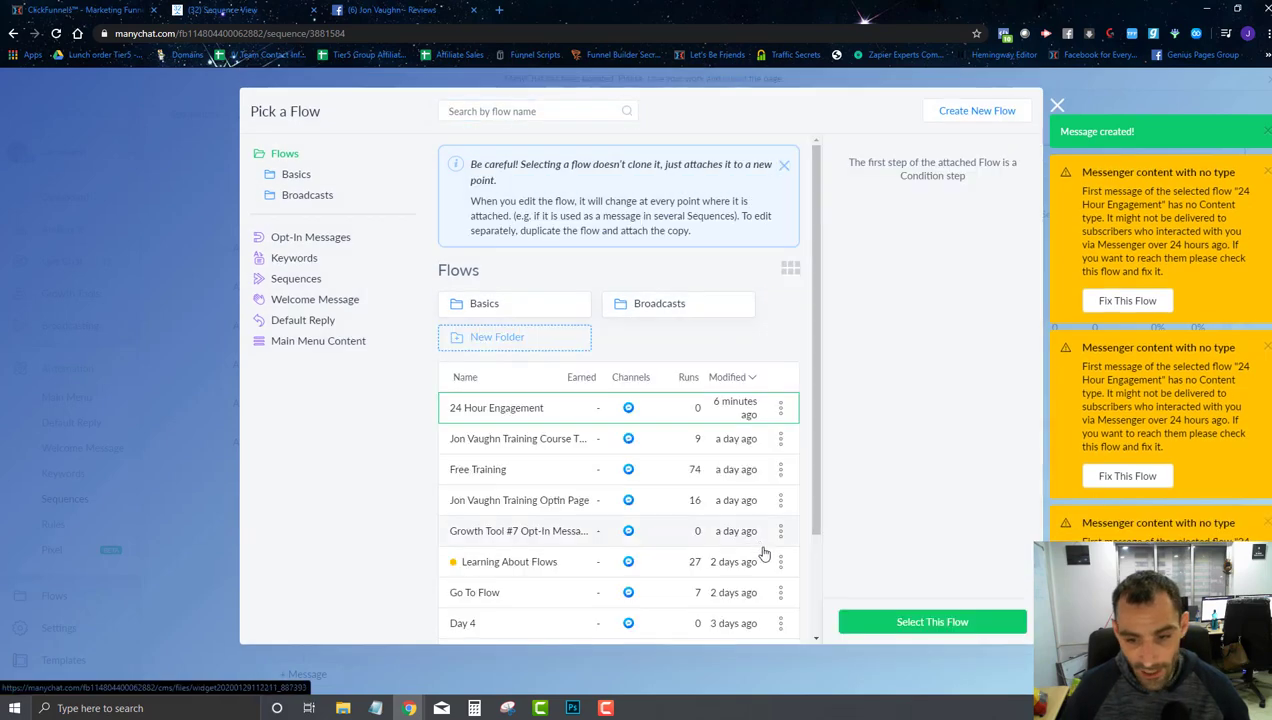
click(932, 621)
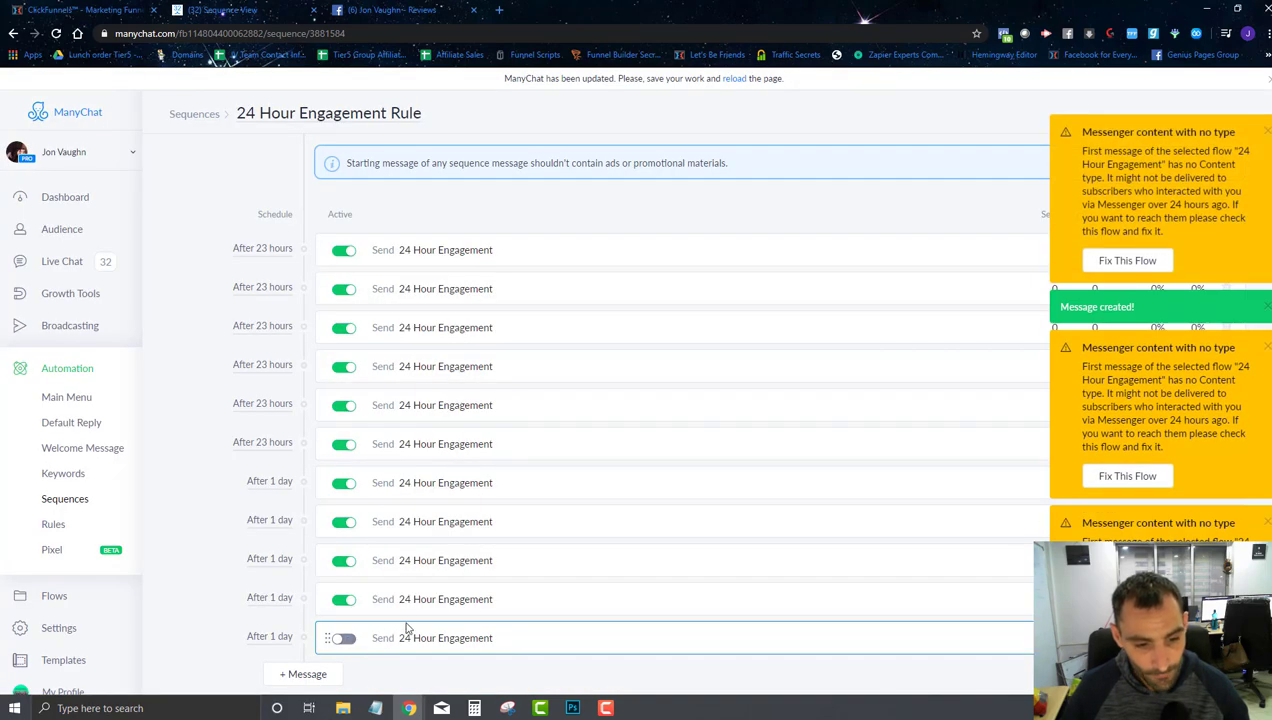
click(310, 674)
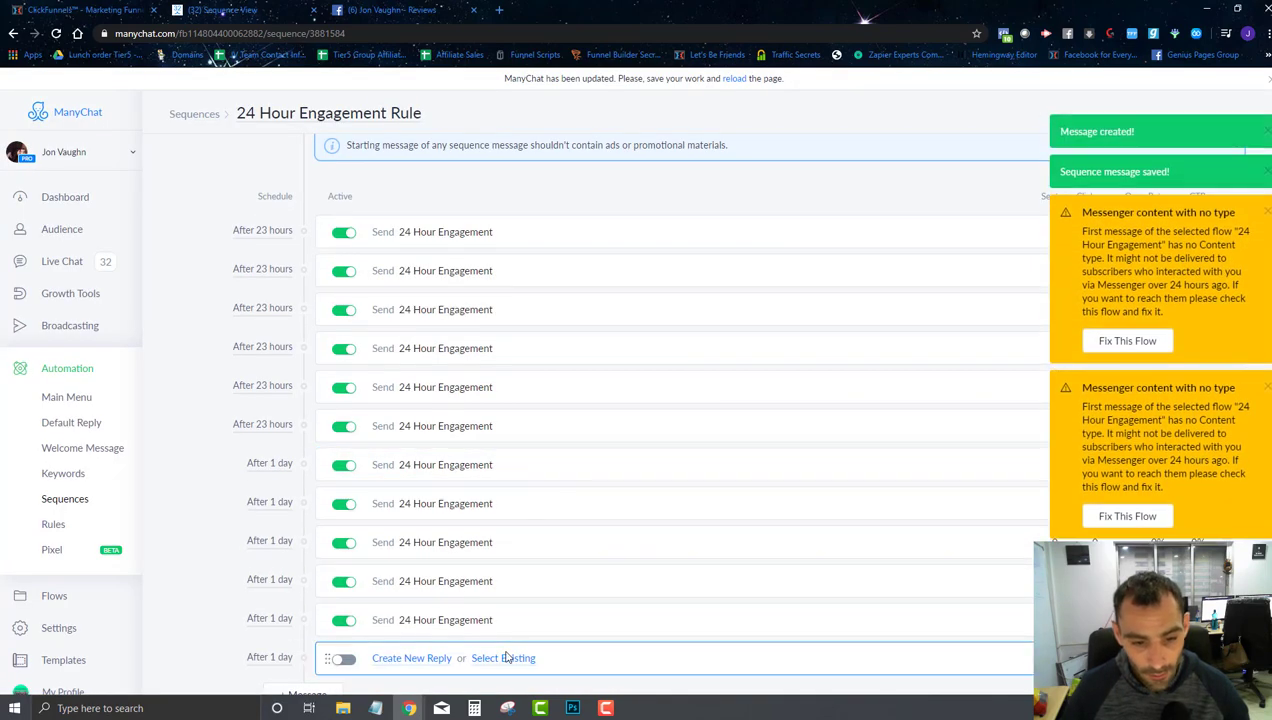
click(505, 657)
click(510, 366)
click(505, 407)
click(890, 621)
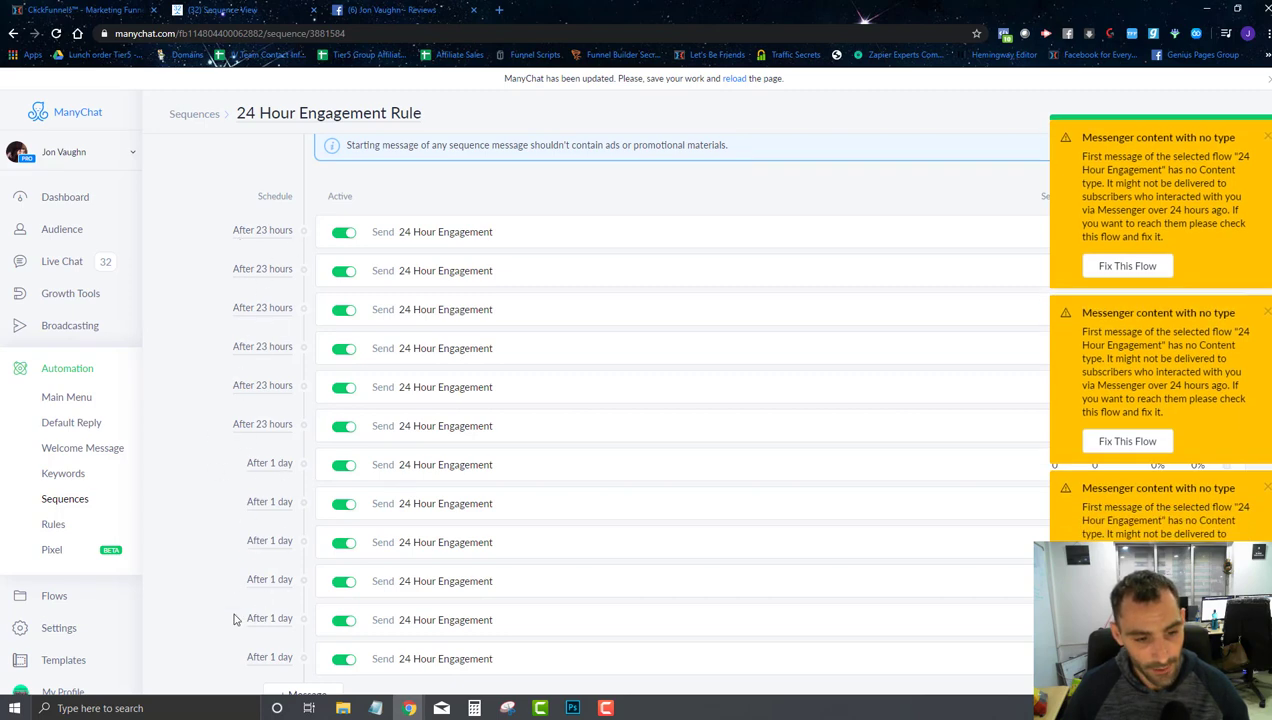
- Add a thirteenth and a fourteenth message, attach the existing 24 Hour Engagement flow to each, and activate both
scroll(420, 600, down, 1)
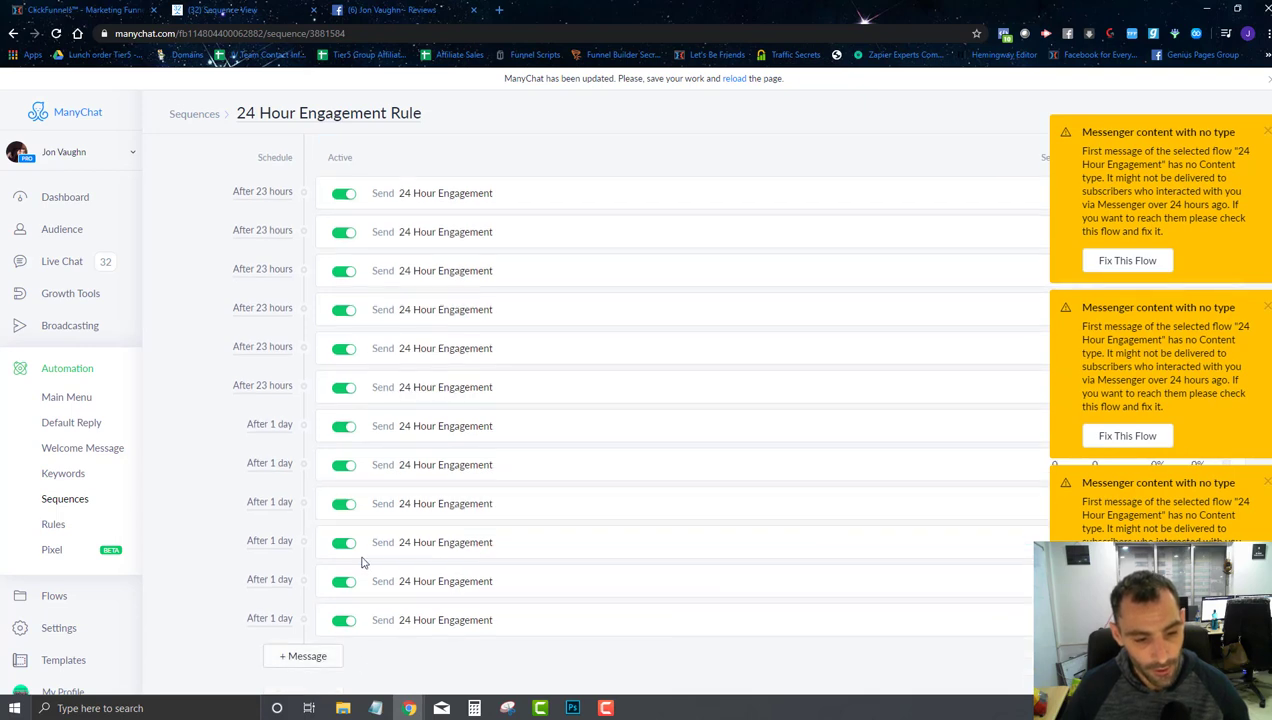
click(303, 656)
click(303, 656)
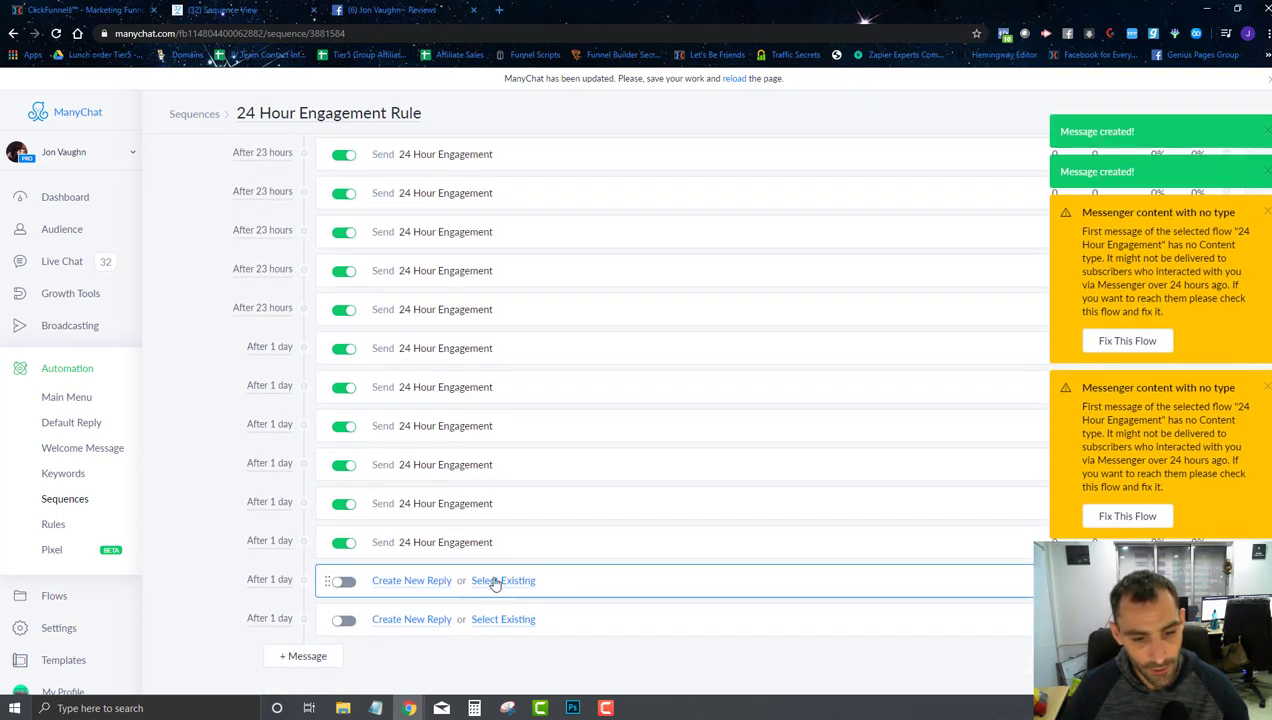
click(491, 584)
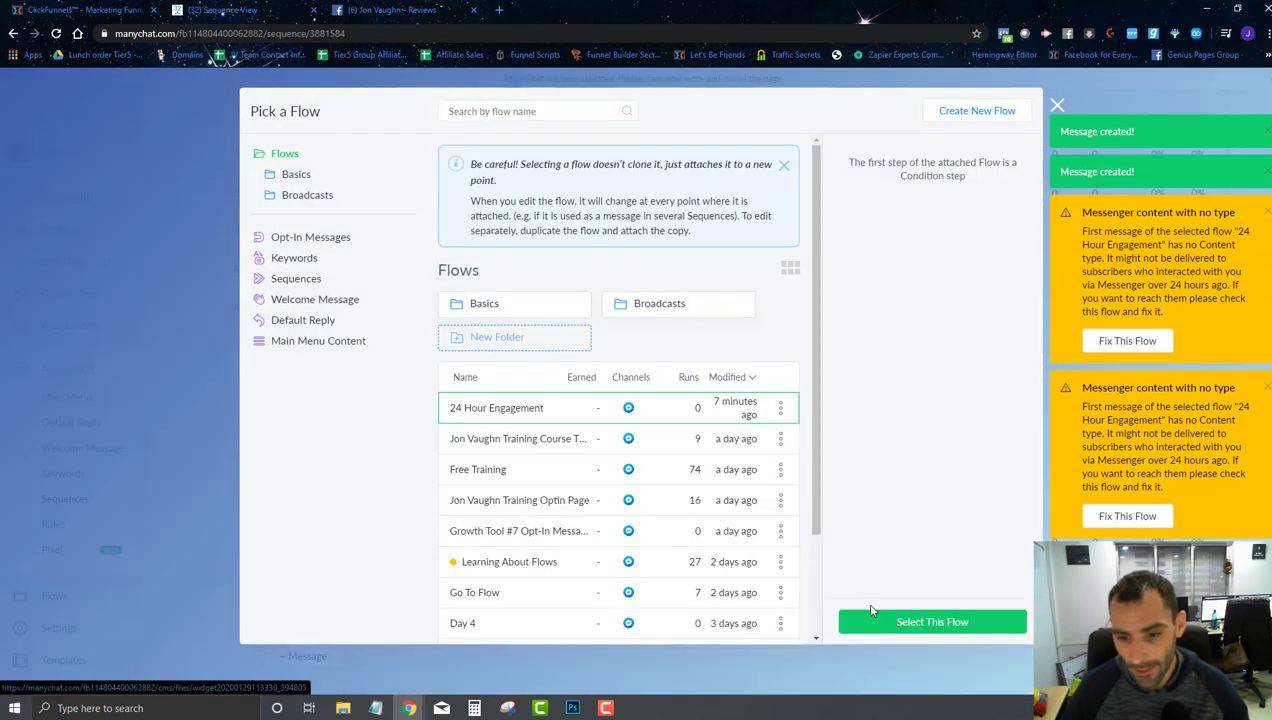
click(925, 621)
click(520, 620)
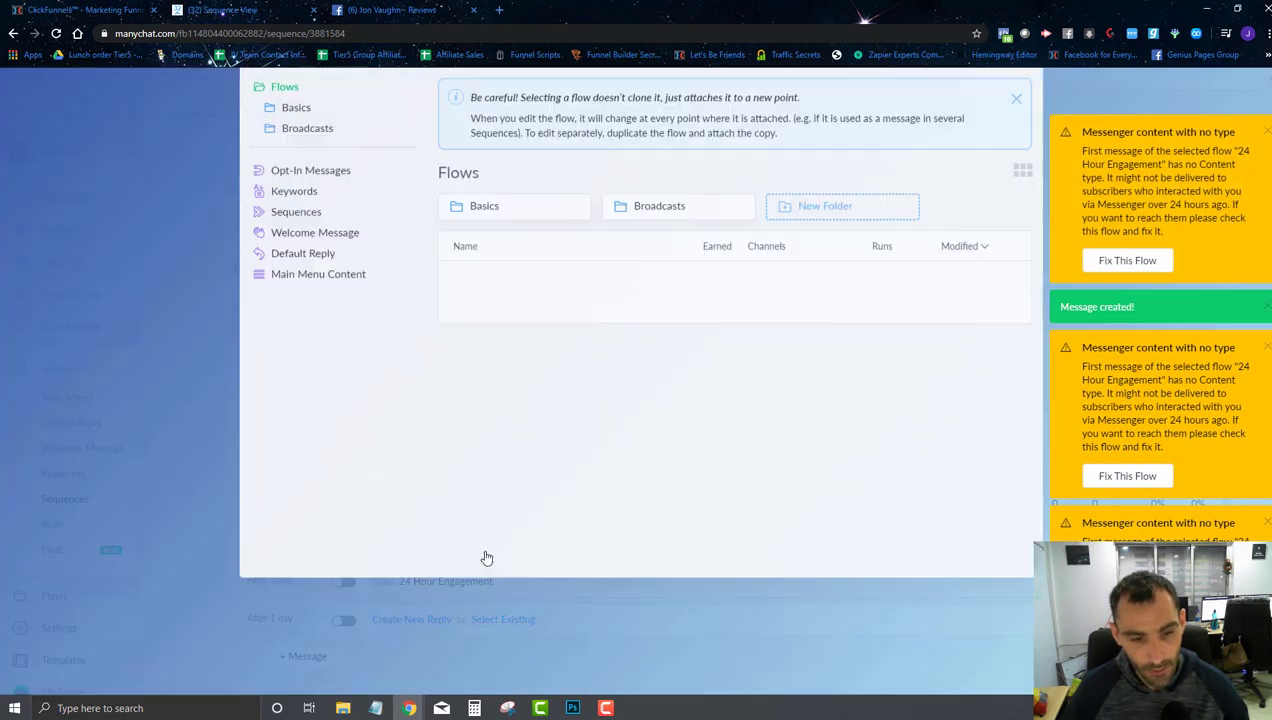
click(560, 345)
click(922, 620)
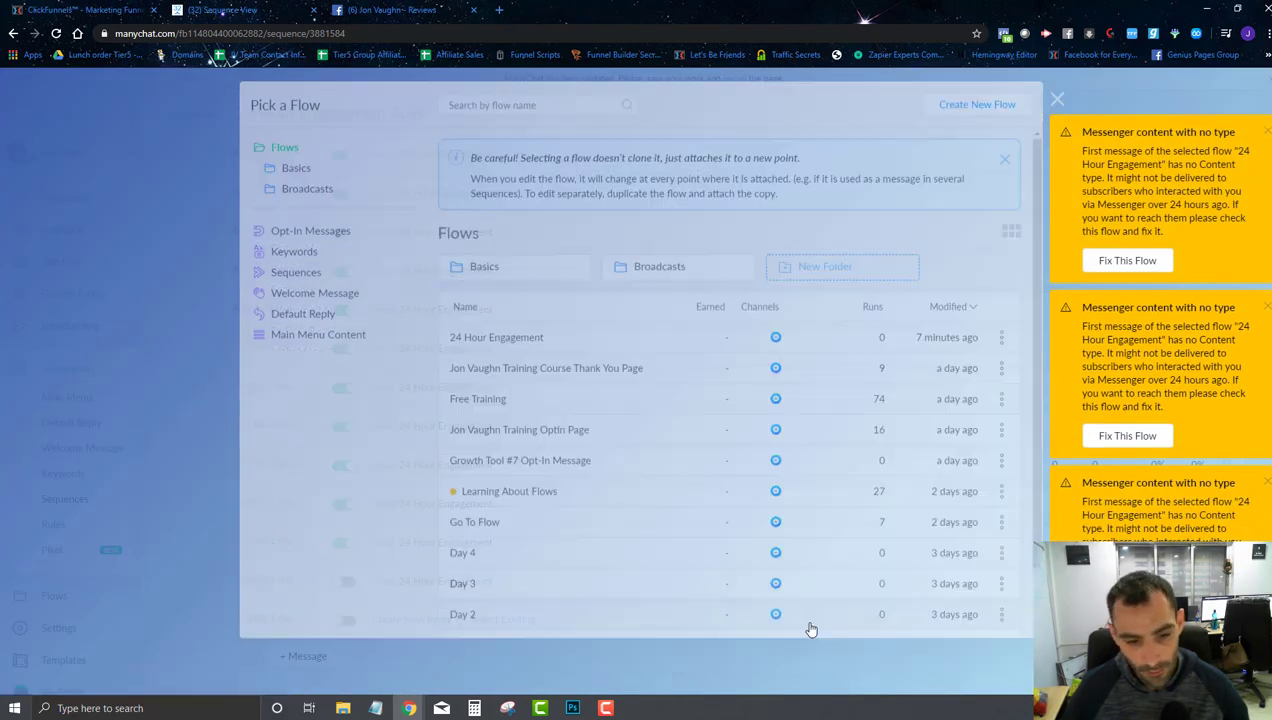
click(345, 621)
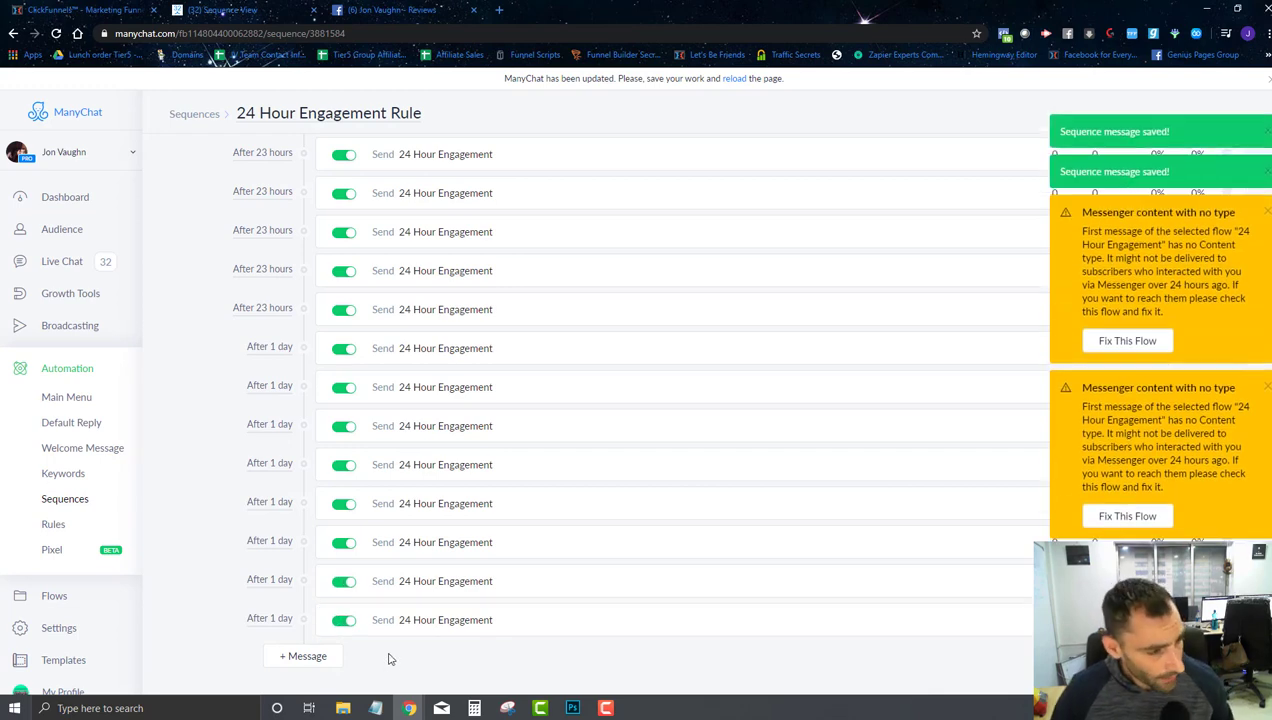
scroll(395, 321, up, 2)
scroll(406, 287, down, 2)
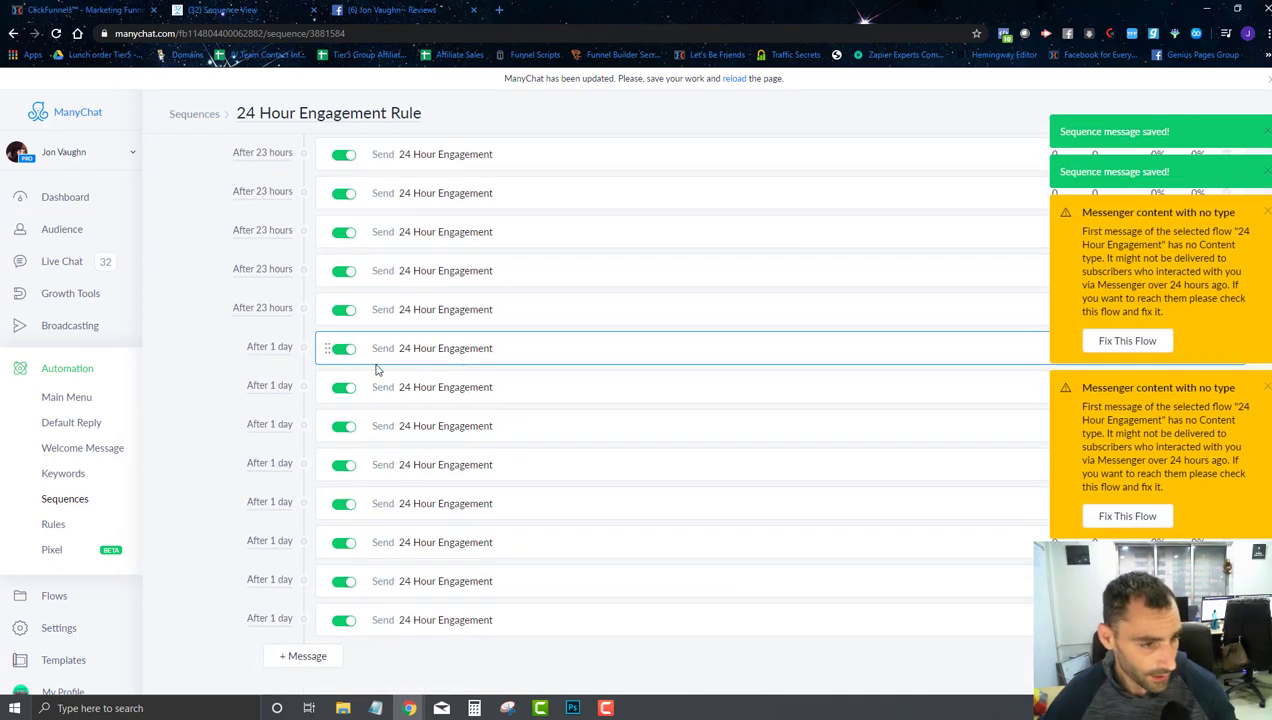
- Open the Welcome Message automation's flow for editing and dismiss the leftover notification
click(84, 449)
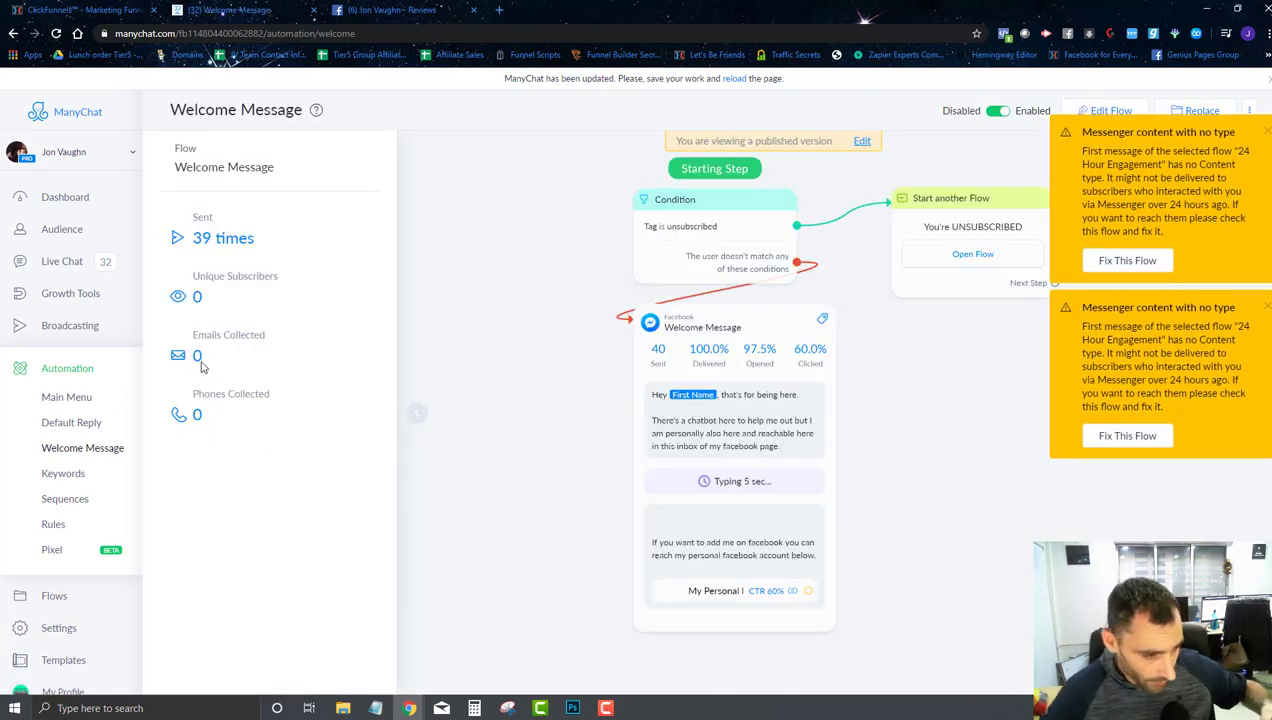
scroll(856, 364, down, 3)
drag(948, 413, 885, 411)
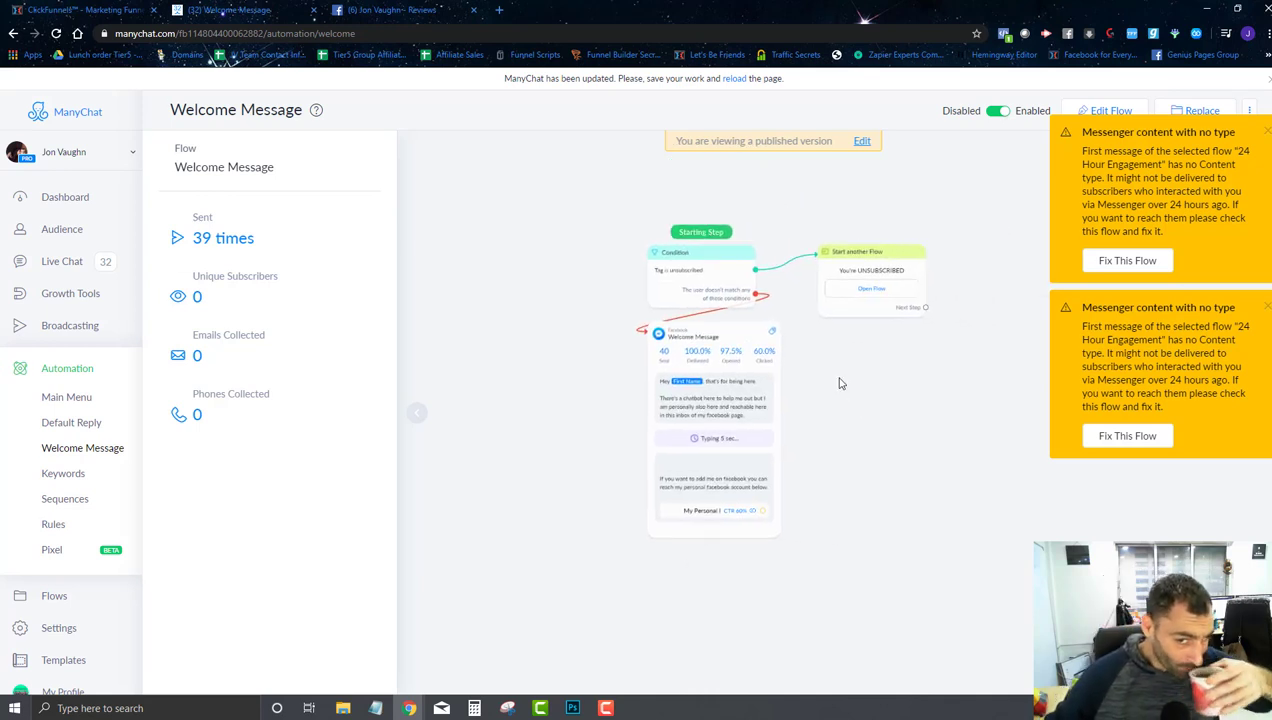
click(1100, 111)
drag(537, 228, 278, 188)
click(1266, 131)
- Add an Actions step beneath the Condition that subscribes the contact to the 24 Hour Engagement Rule sequence
click(1253, 181)
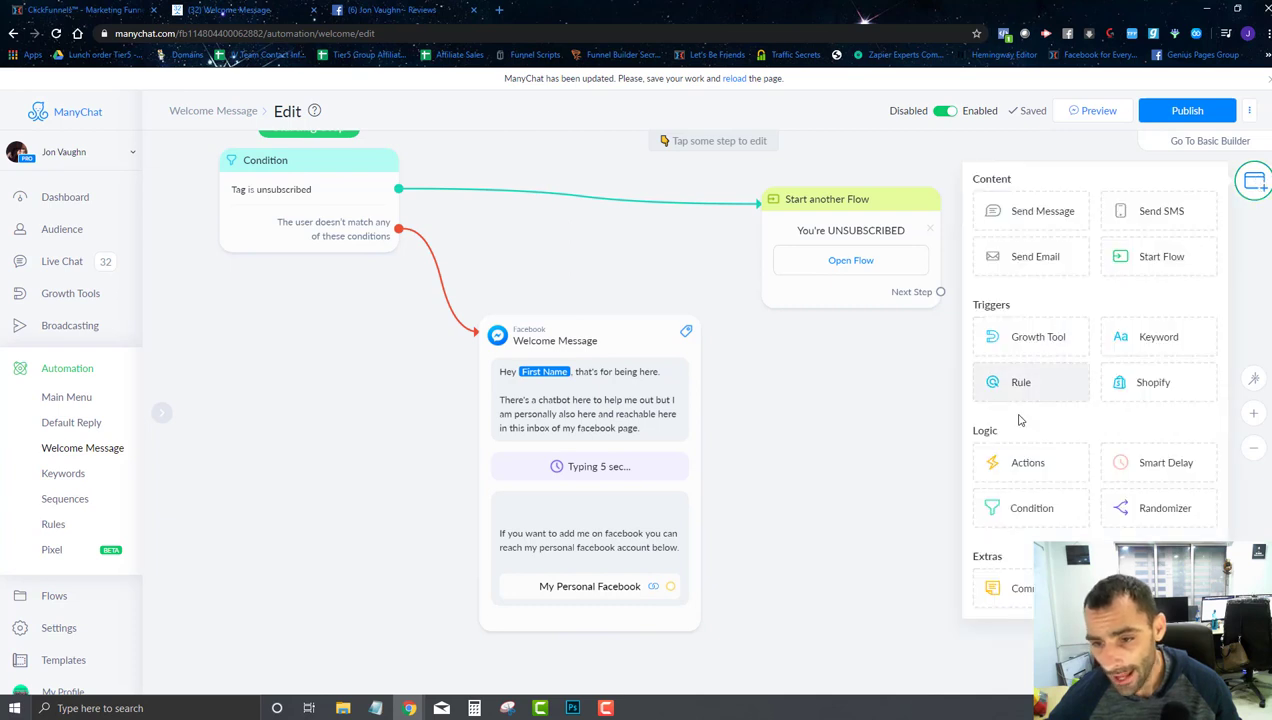
click(1030, 465)
drag(753, 449, 350, 341)
click(232, 220)
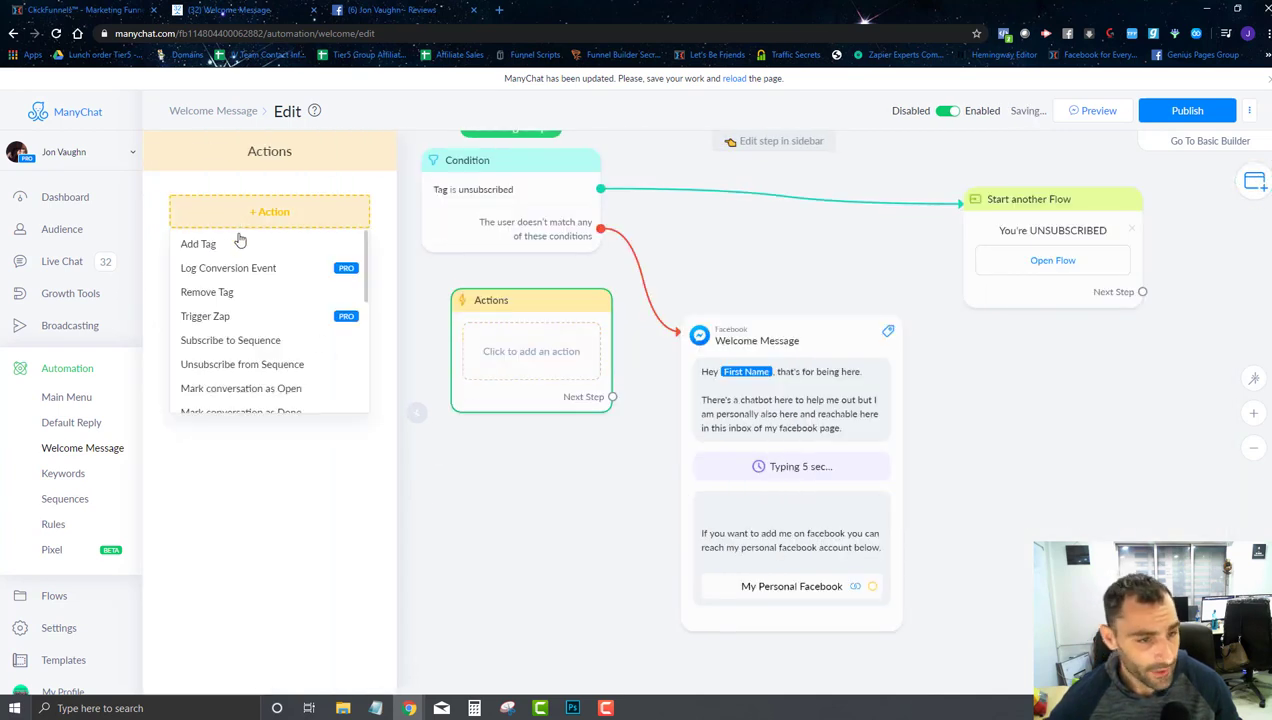
click(232, 342)
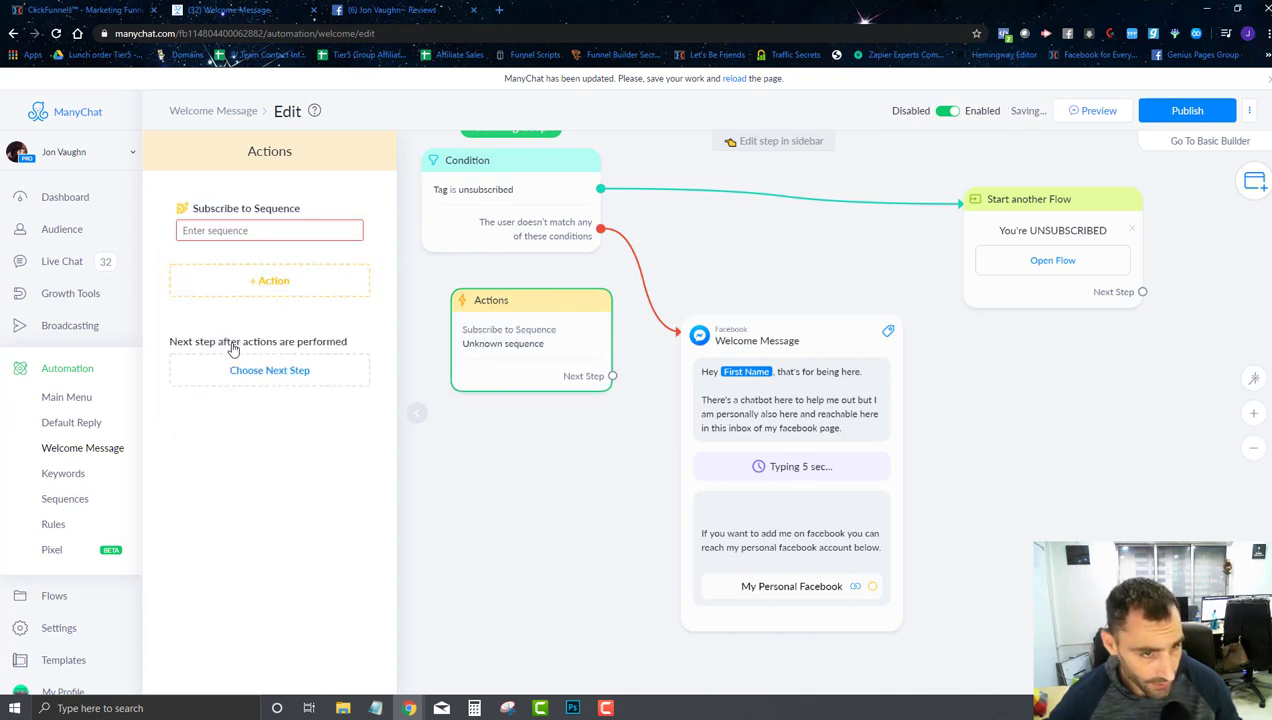
click(230, 231)
click(230, 279)
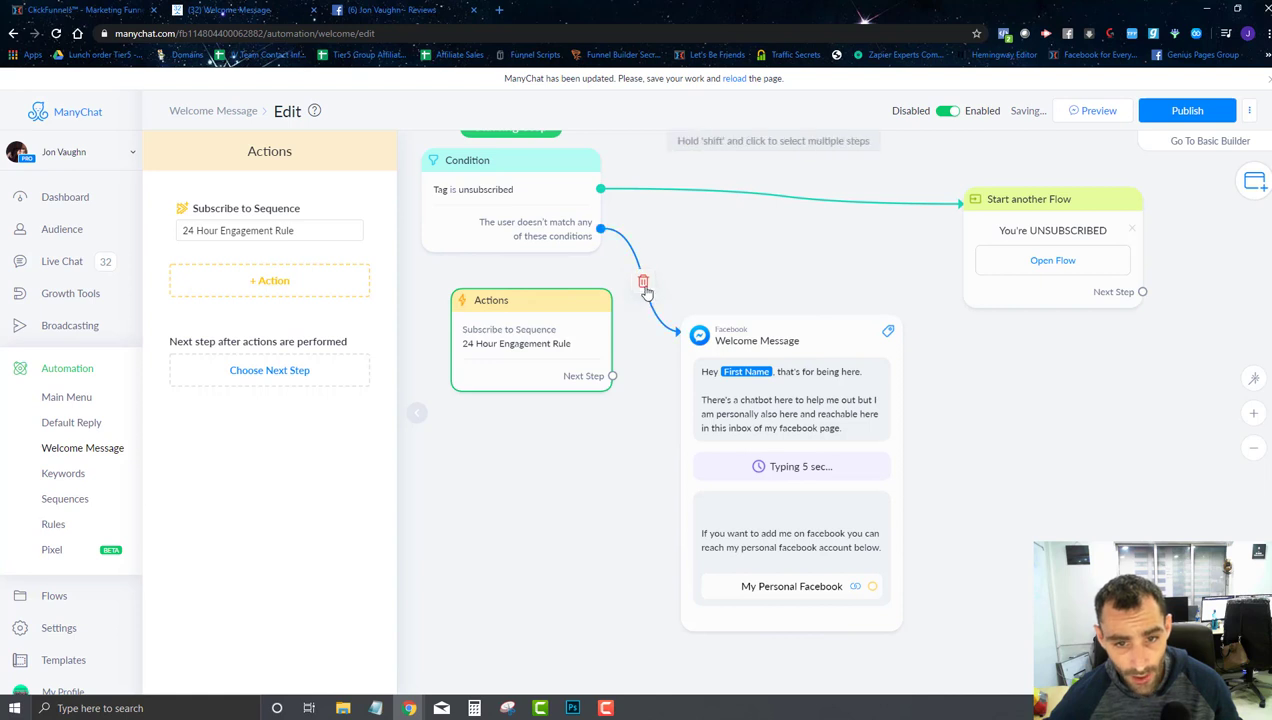
- Route the Condition's no-match branch to the Actions step, link that step to the Welcome Message, and position it just under the Condition
click(600, 229)
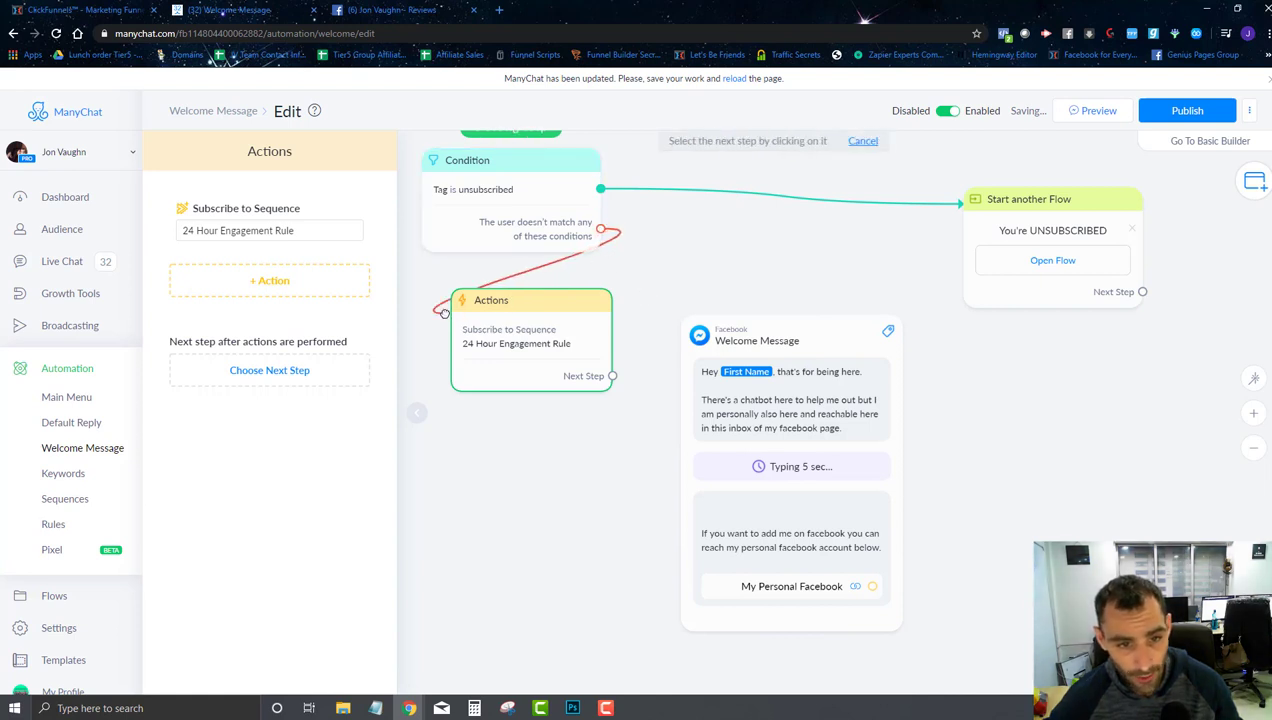
click(483, 355)
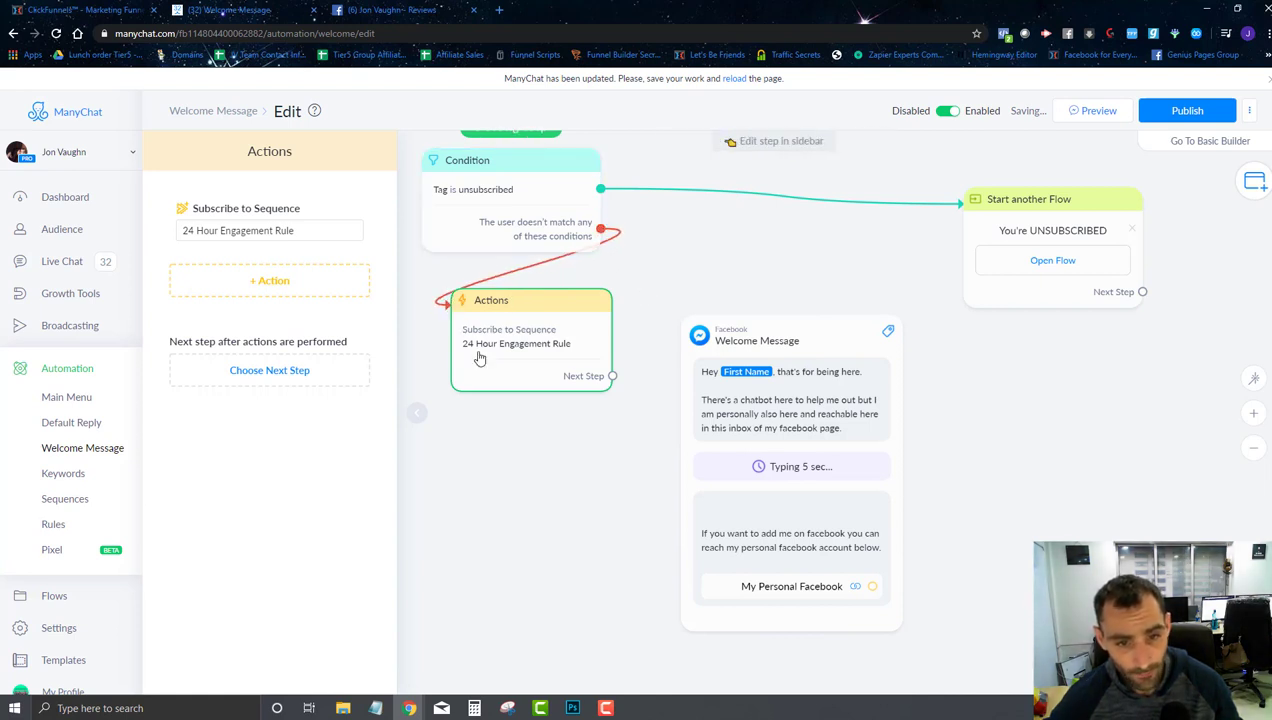
click(611, 377)
click(694, 334)
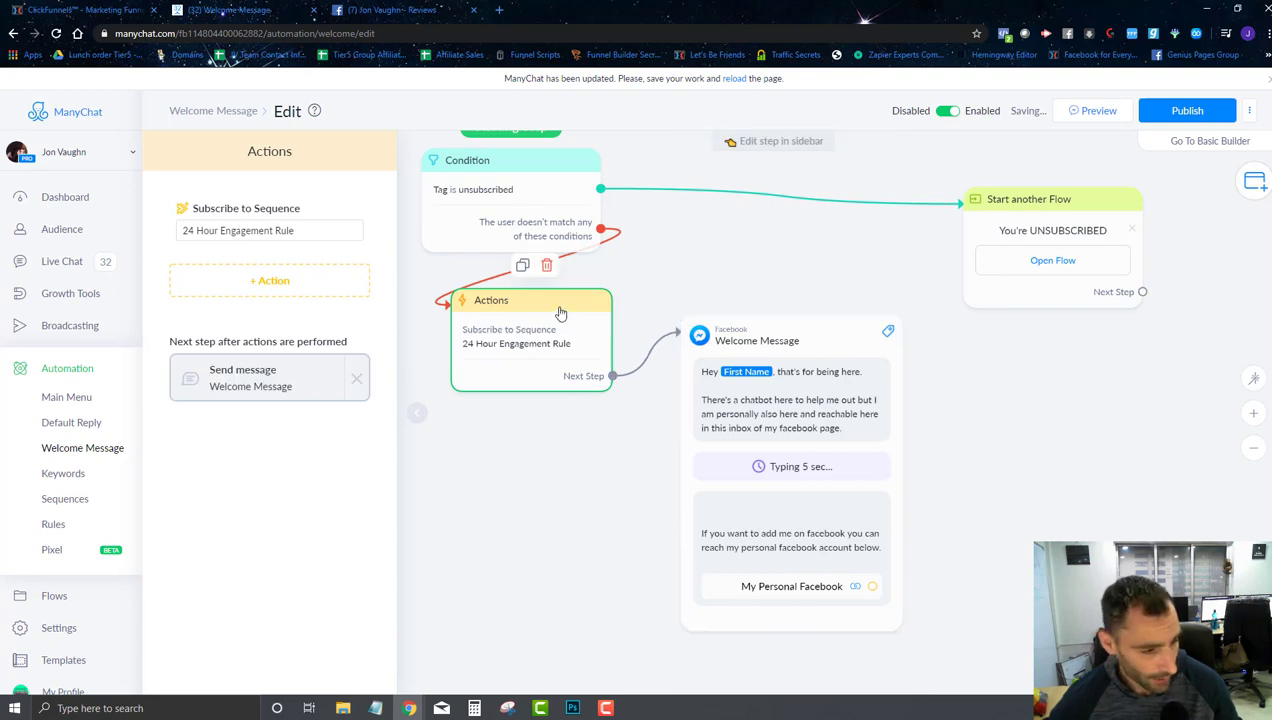
drag(560, 311, 540, 275)
scroll(535, 300, up, 2)
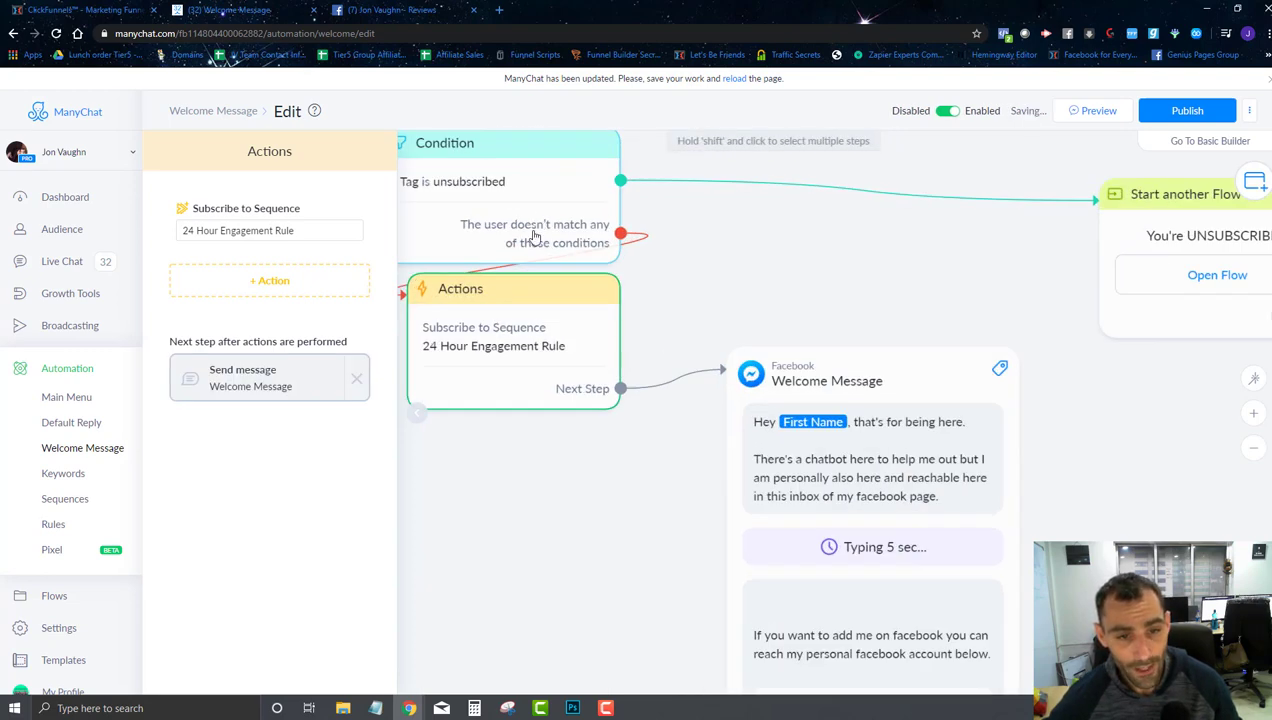
scroll(520, 260, down, 4)
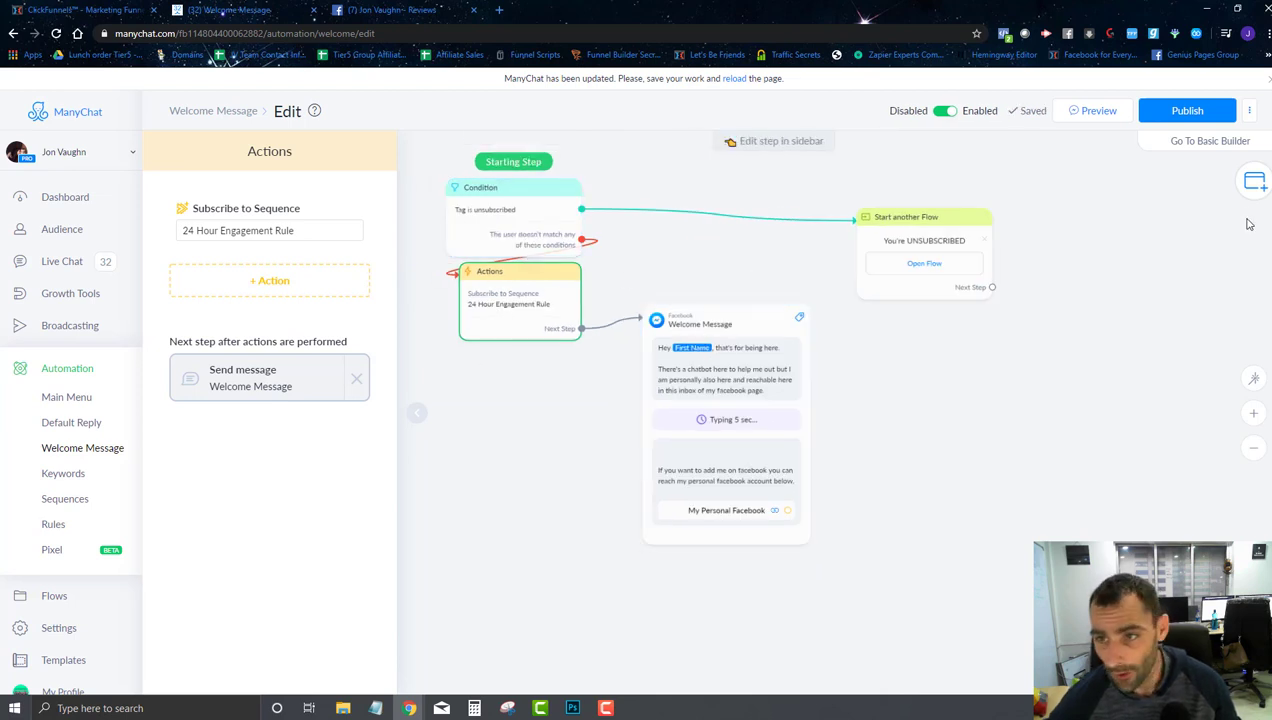
- Publish the edited Welcome Message flow and go to the list of flows
click(1187, 110)
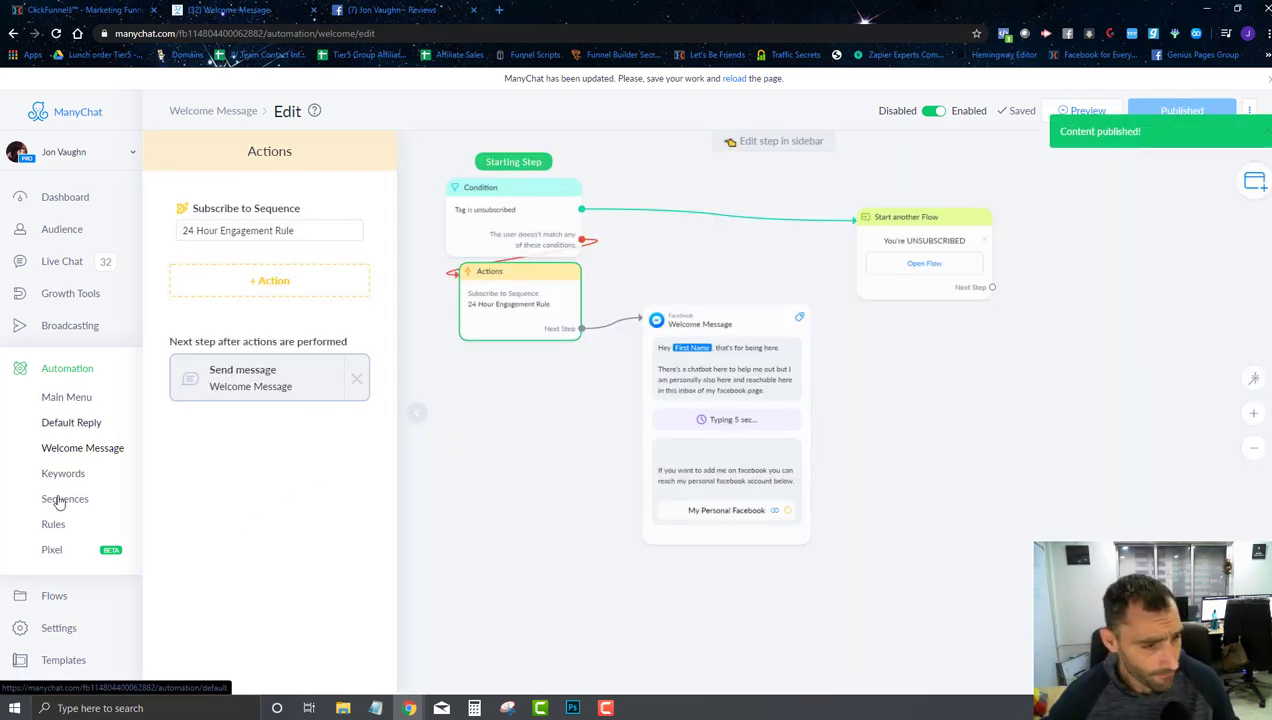
click(42, 600)
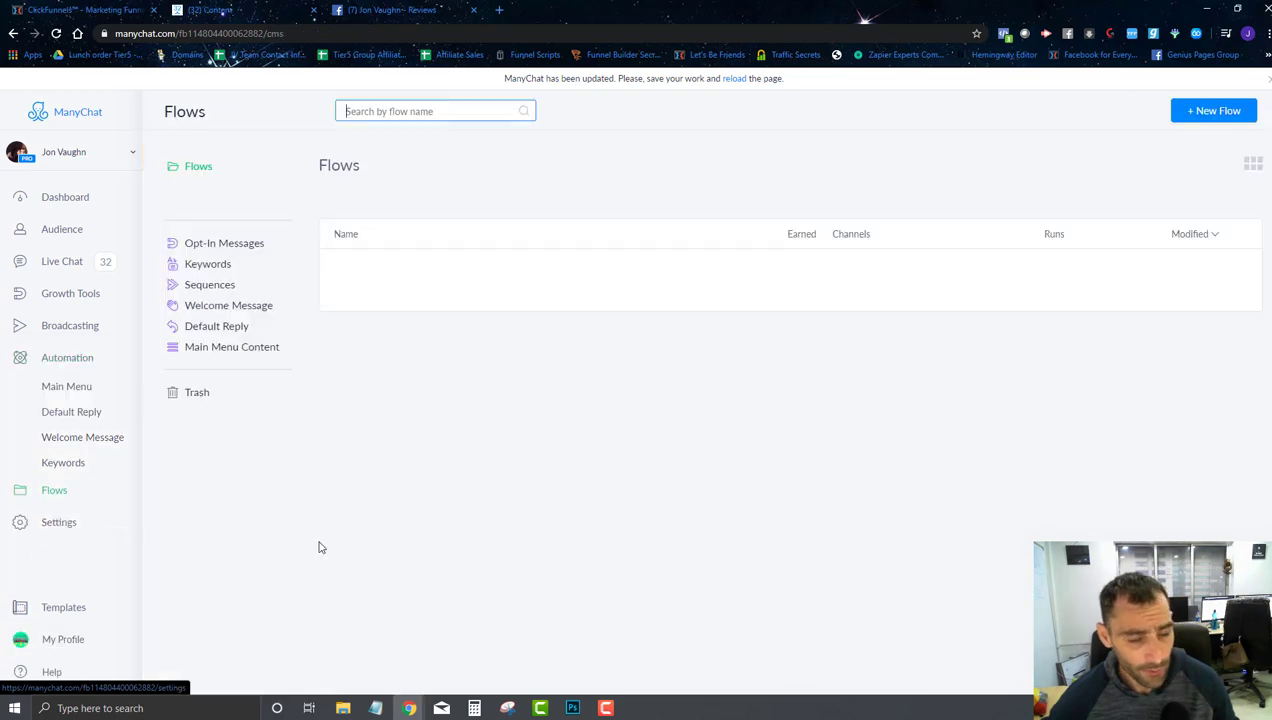
- Open the Free Training flow for editing, stack its Messenger Ref URL and Keyword triggers, and move the Condition up beside them
click(433, 342)
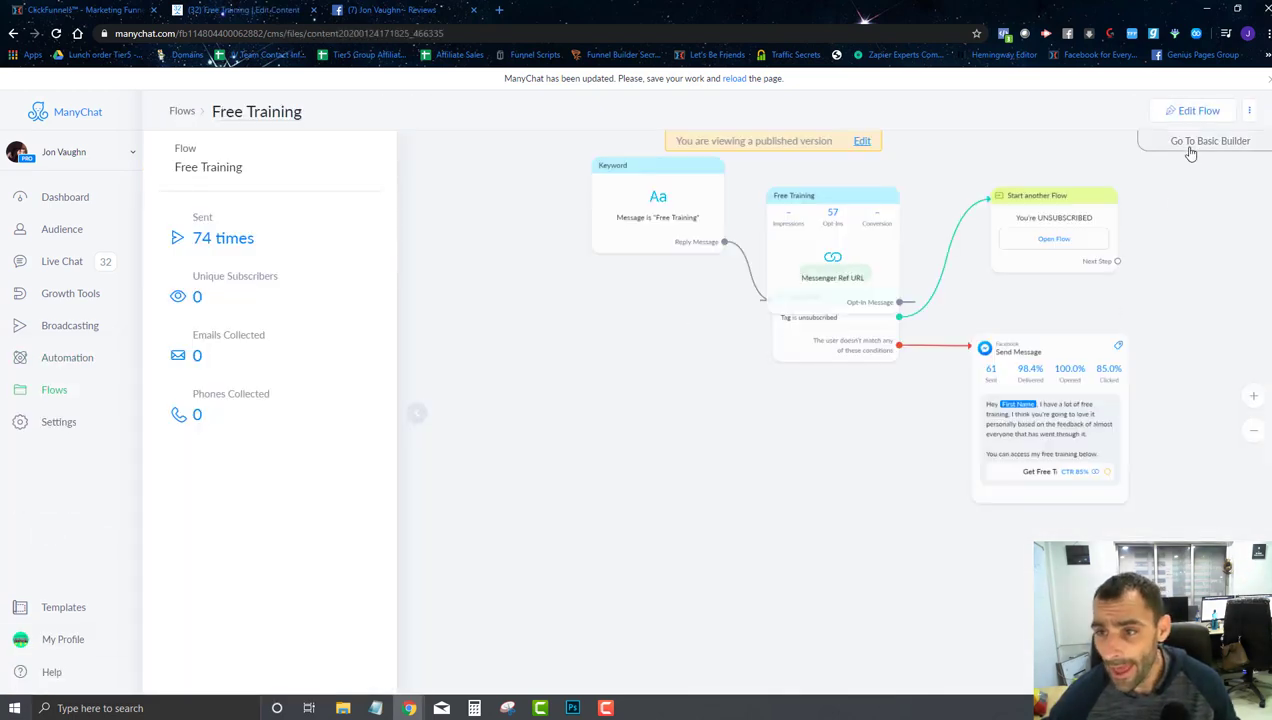
click(1188, 116)
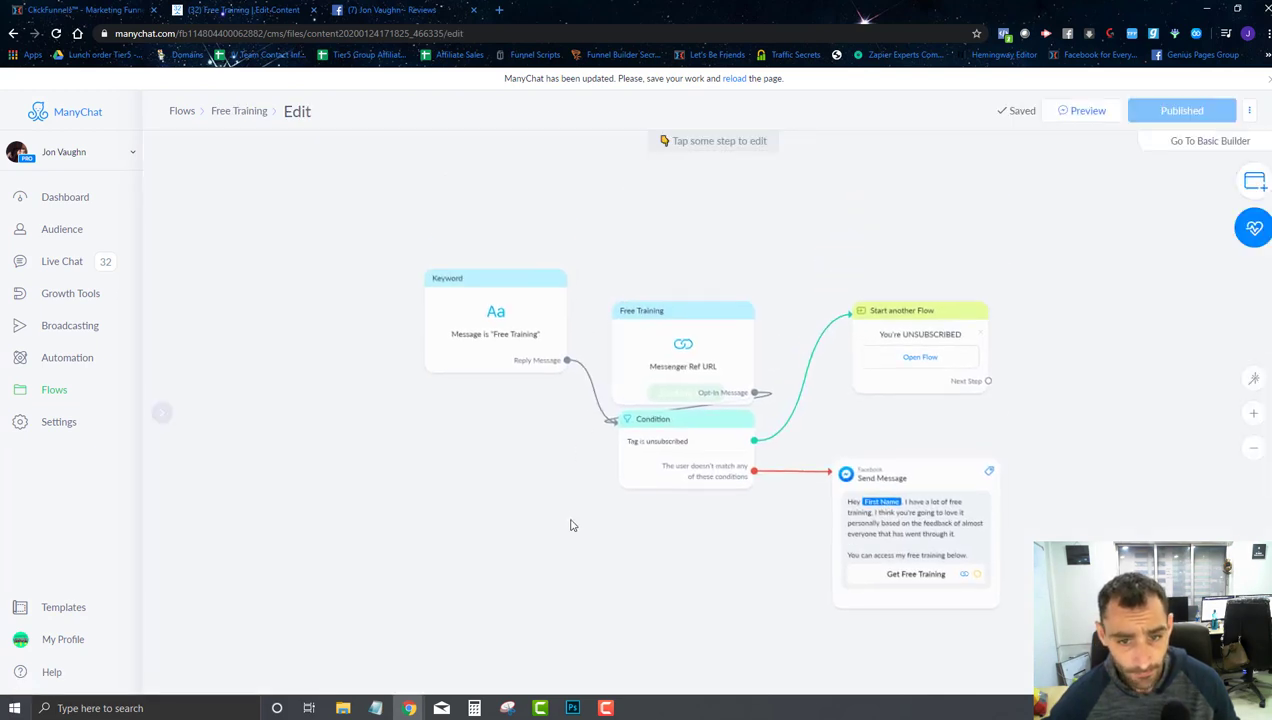
drag(489, 335, 299, 381)
drag(681, 352, 297, 258)
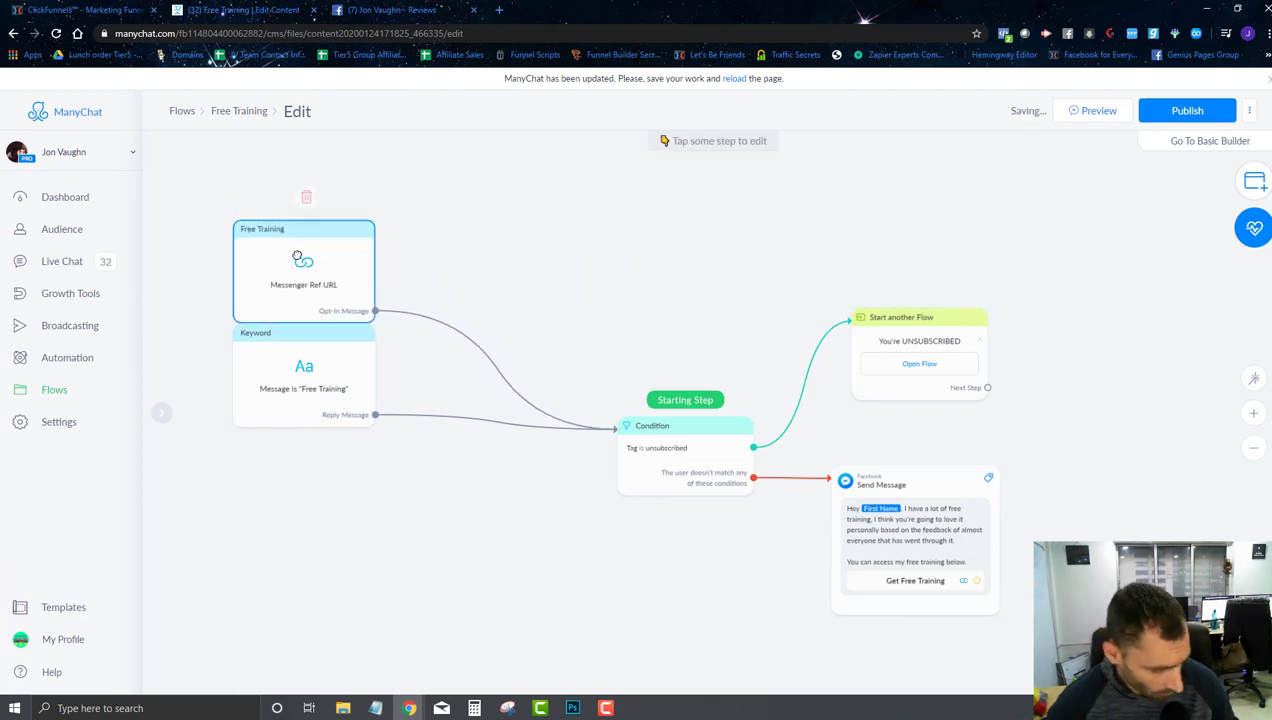
click(548, 344)
drag(681, 440, 650, 263)
- Add an Actions step to the Free Training flow that subscribes the contact to the 24 Hour Engagement Rule sequence
click(1254, 180)
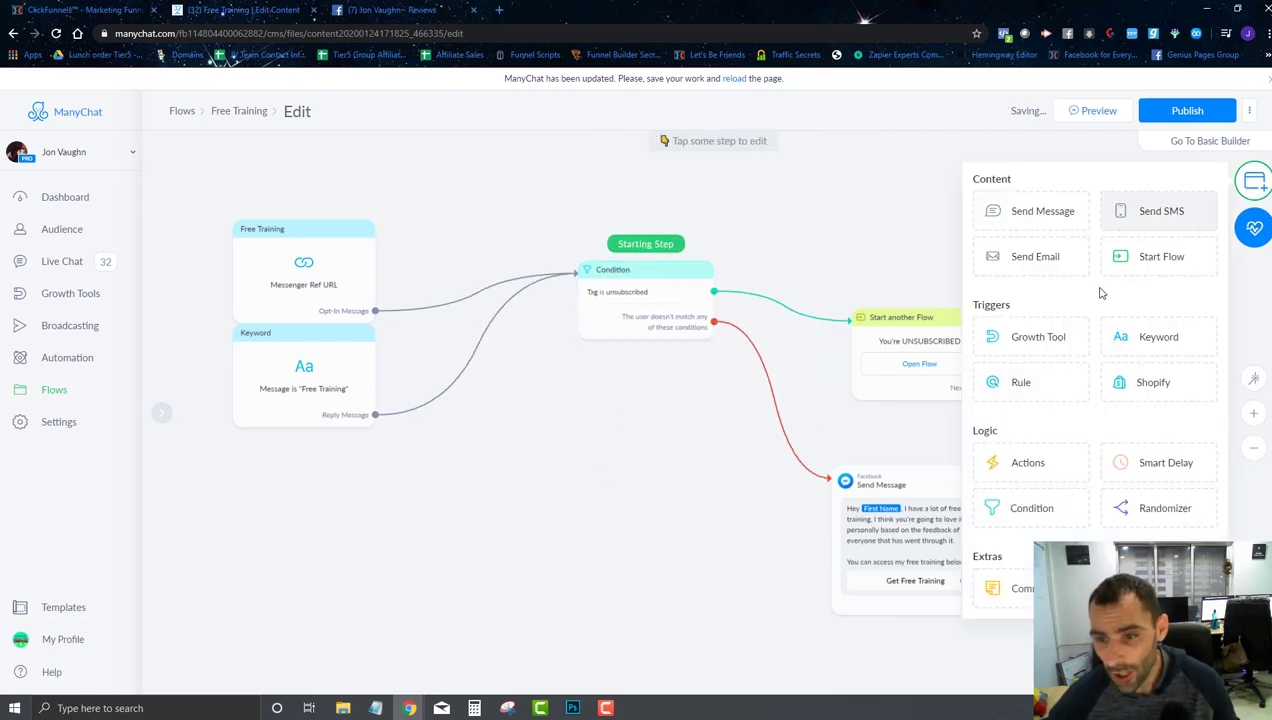
click(1008, 463)
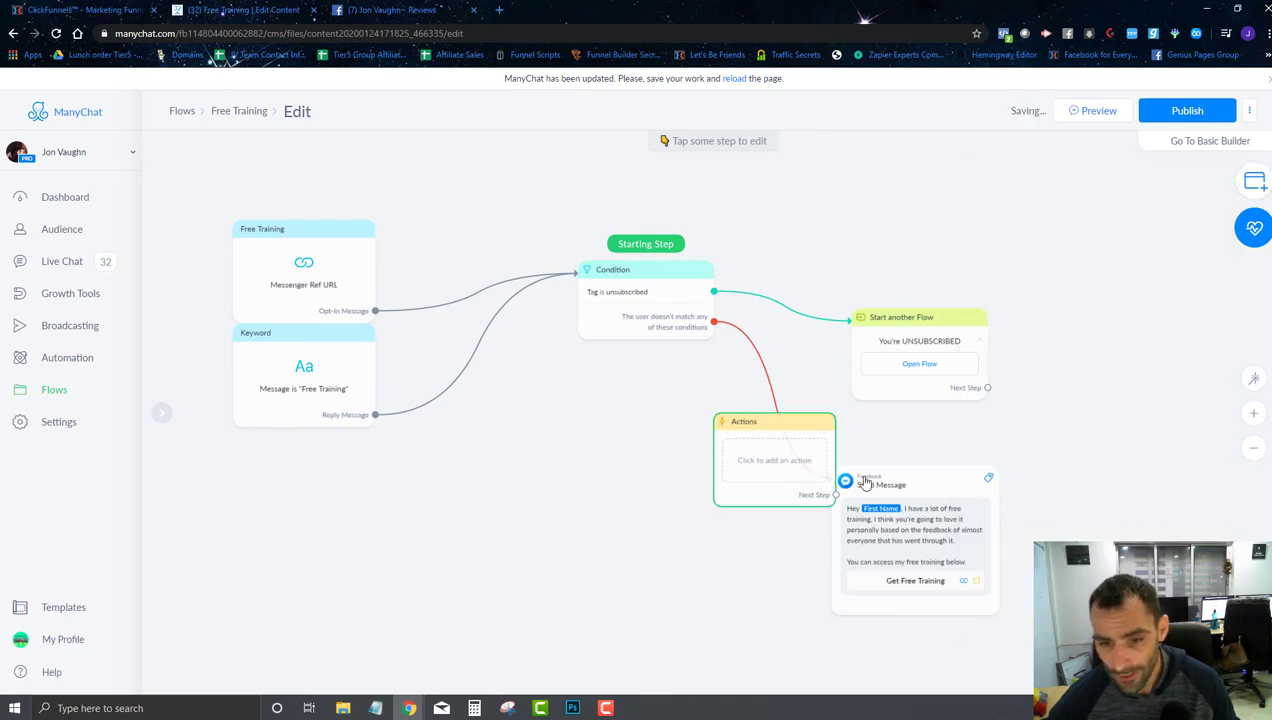
click(778, 463)
click(241, 214)
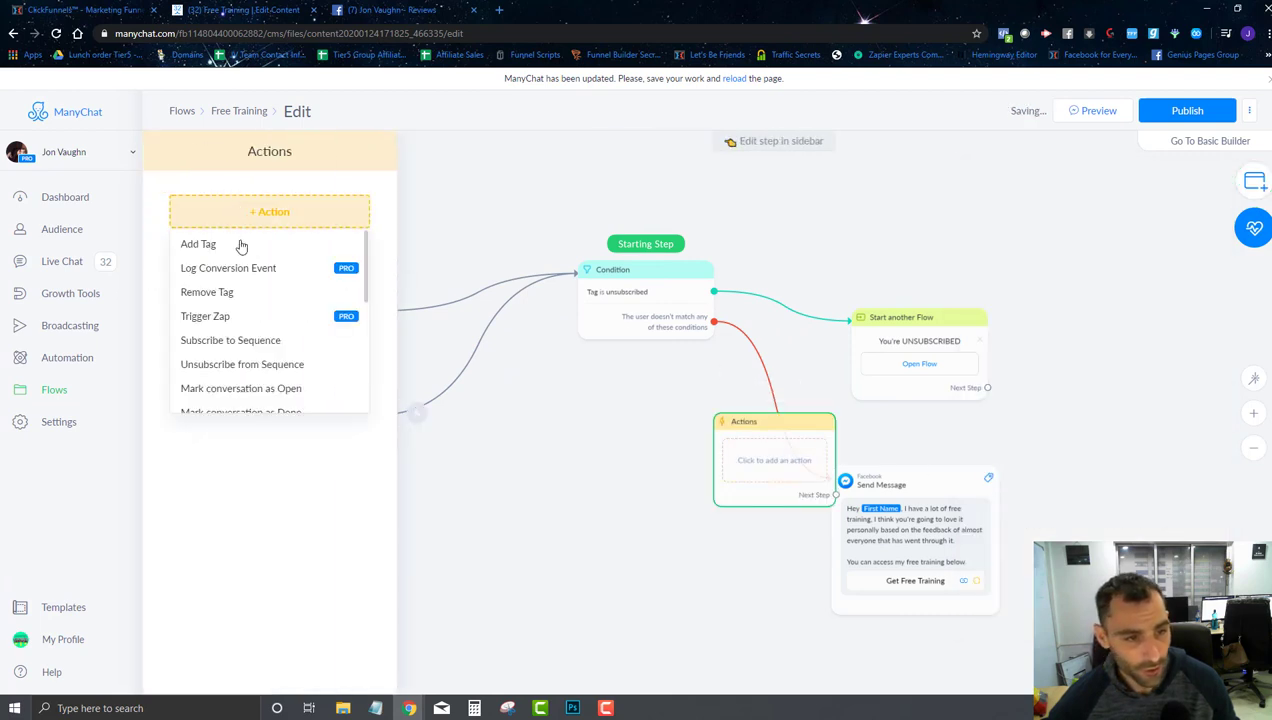
click(261, 340)
click(272, 230)
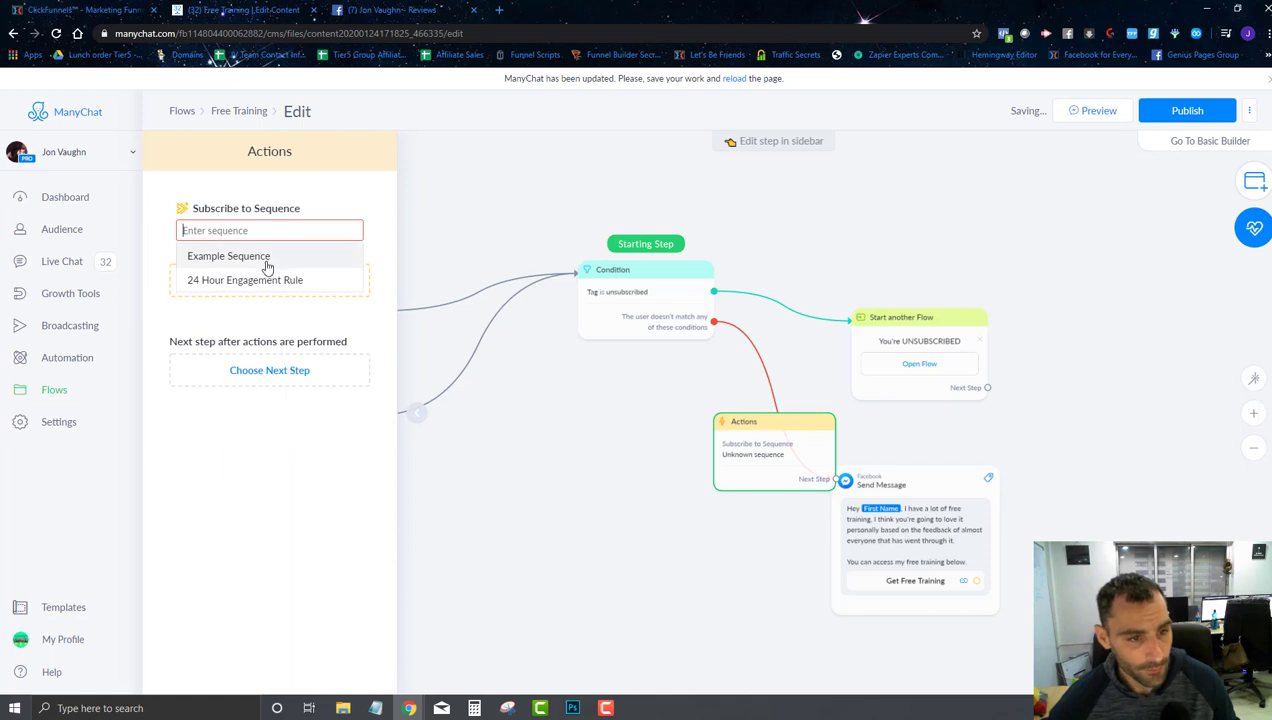
click(261, 278)
- Route the Condition's no-match branch through the Actions step to the Send Message step, and publish the Free Training flow
drag(800, 440, 709, 407)
click(771, 379)
drag(713, 325, 835, 482)
click(1221, 112)
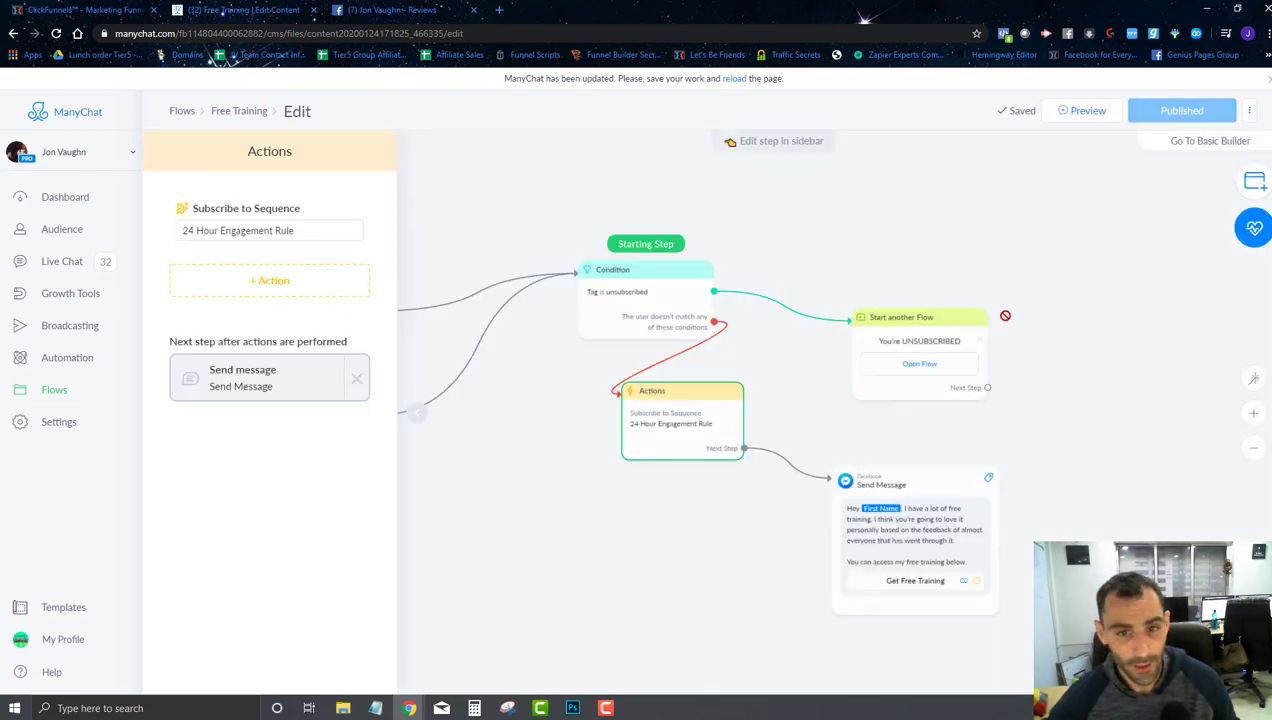
- Open the Chatbot Training flow for editing and spread out its layout by moving the Messenger Ref URL trigger and the Condition
click(50, 392)
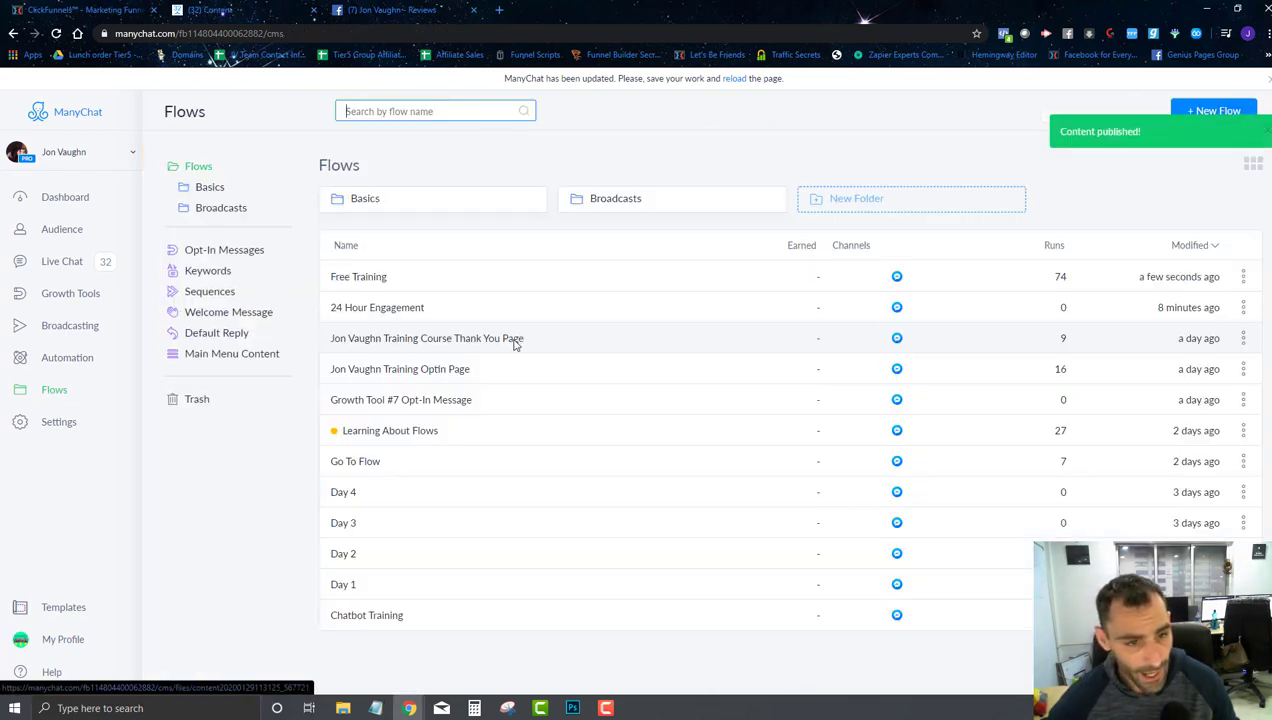
click(390, 616)
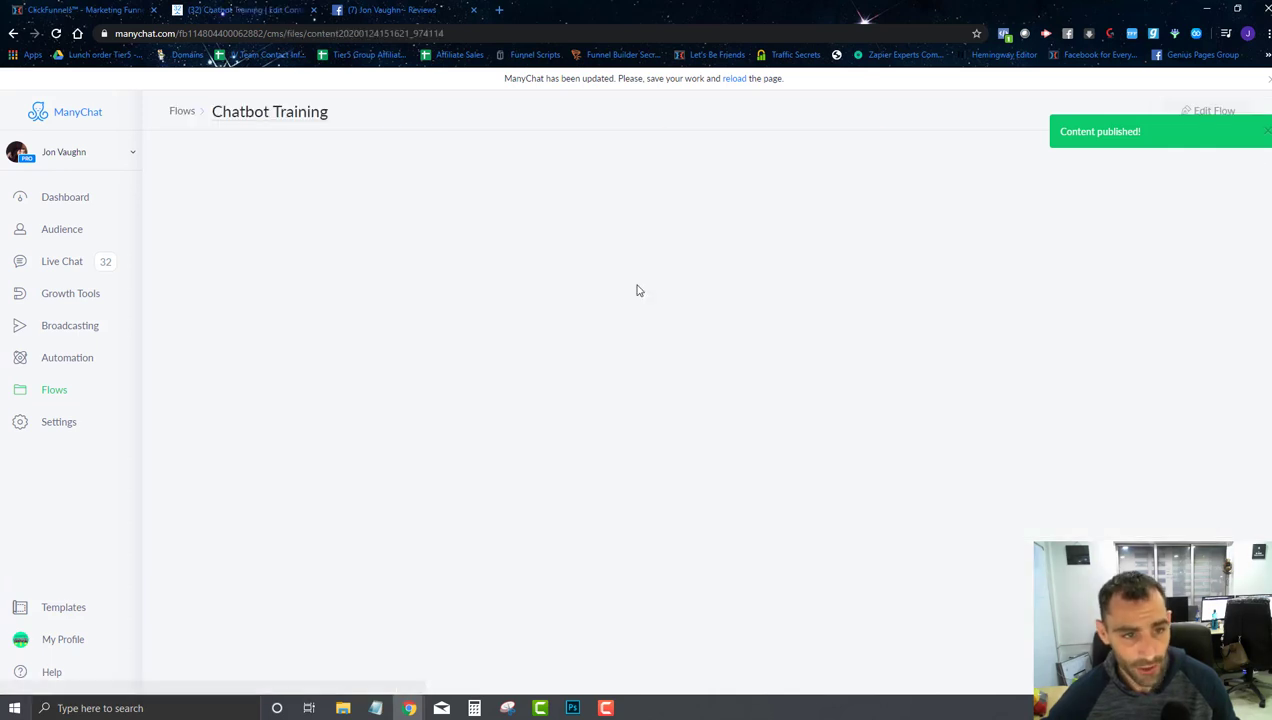
click(1200, 110)
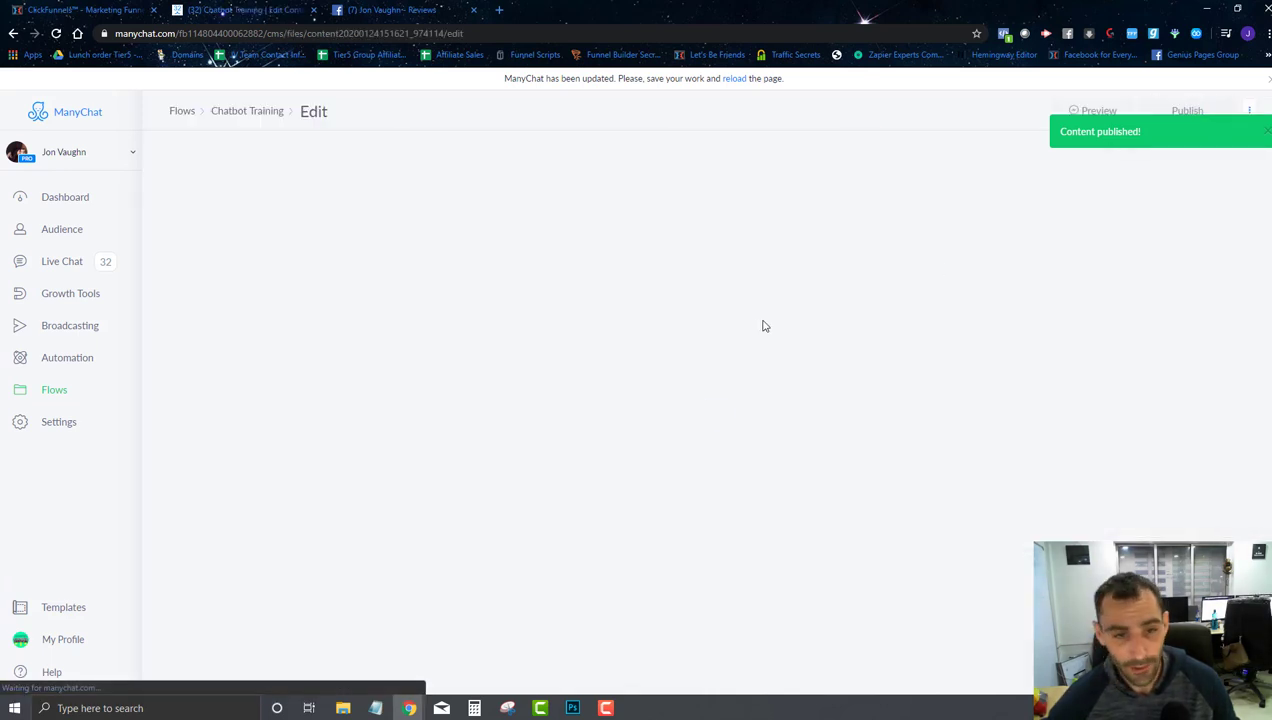
drag(721, 247, 427, 241)
drag(660, 343, 455, 382)
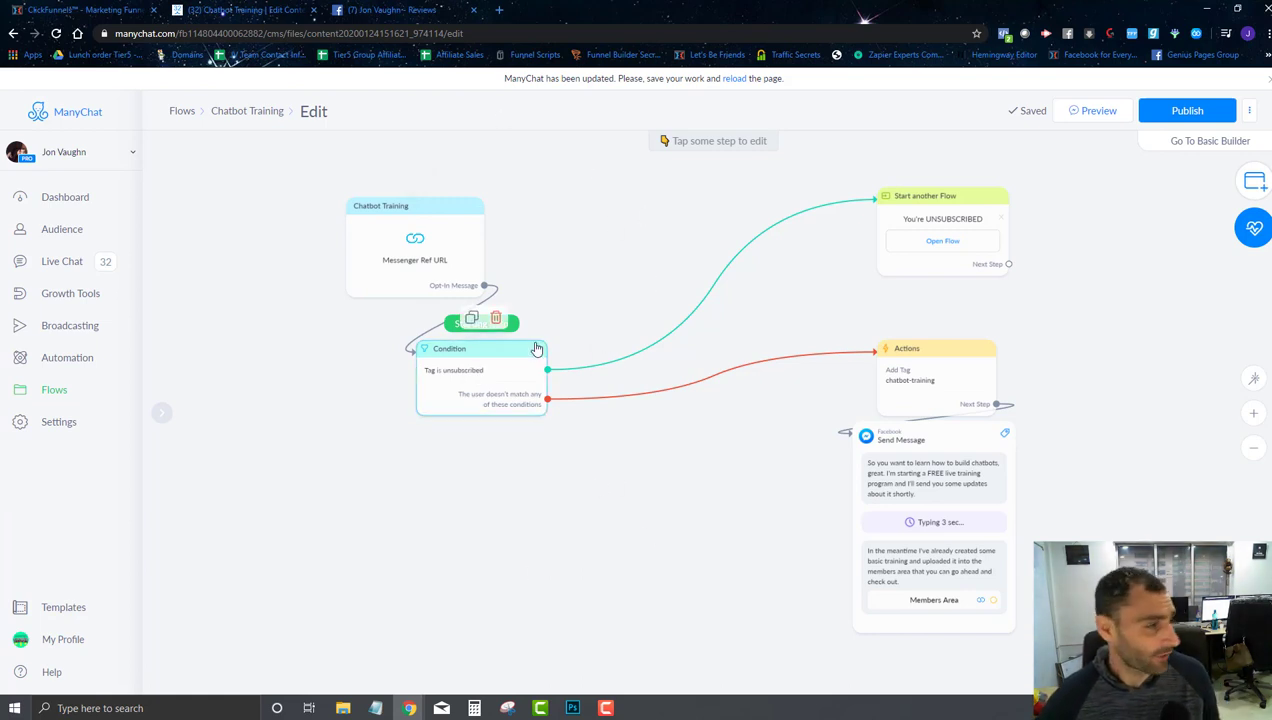
- Add a subscription to the 24 Hour Engagement Rule sequence to the existing Actions step that adds the chatbot-training tag
mouse_move(704, 383)
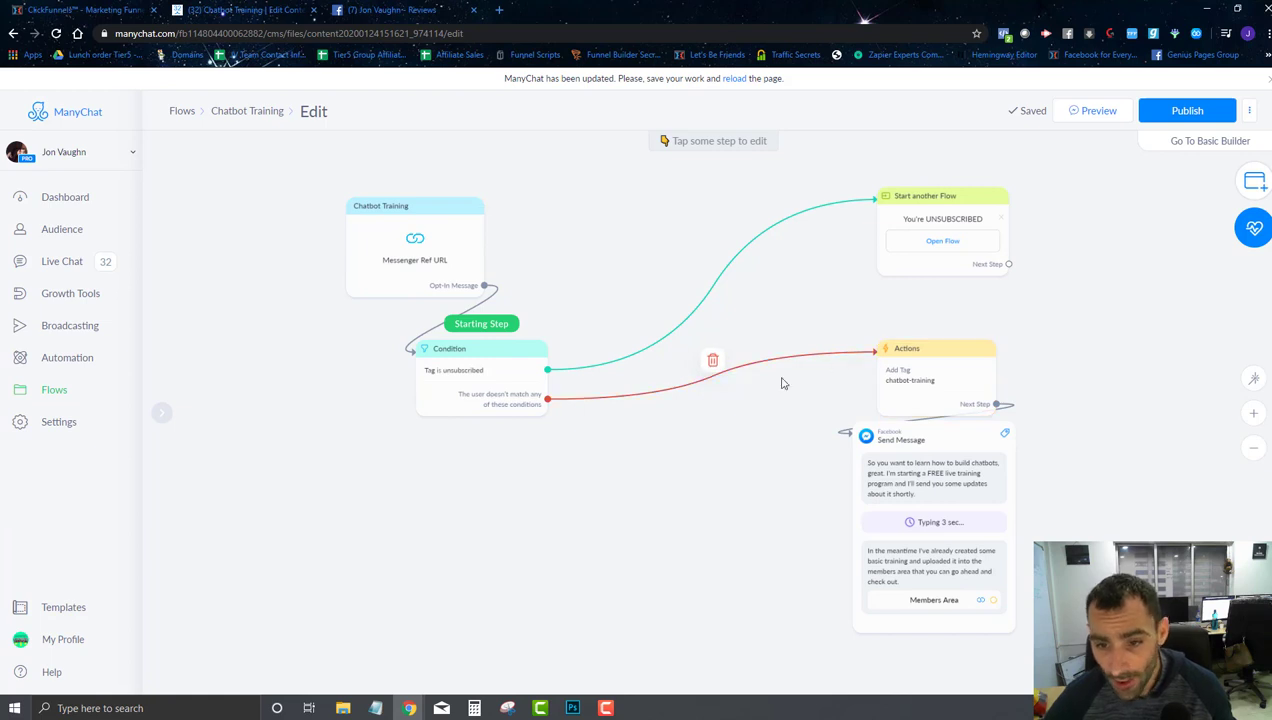
click(924, 388)
click(267, 276)
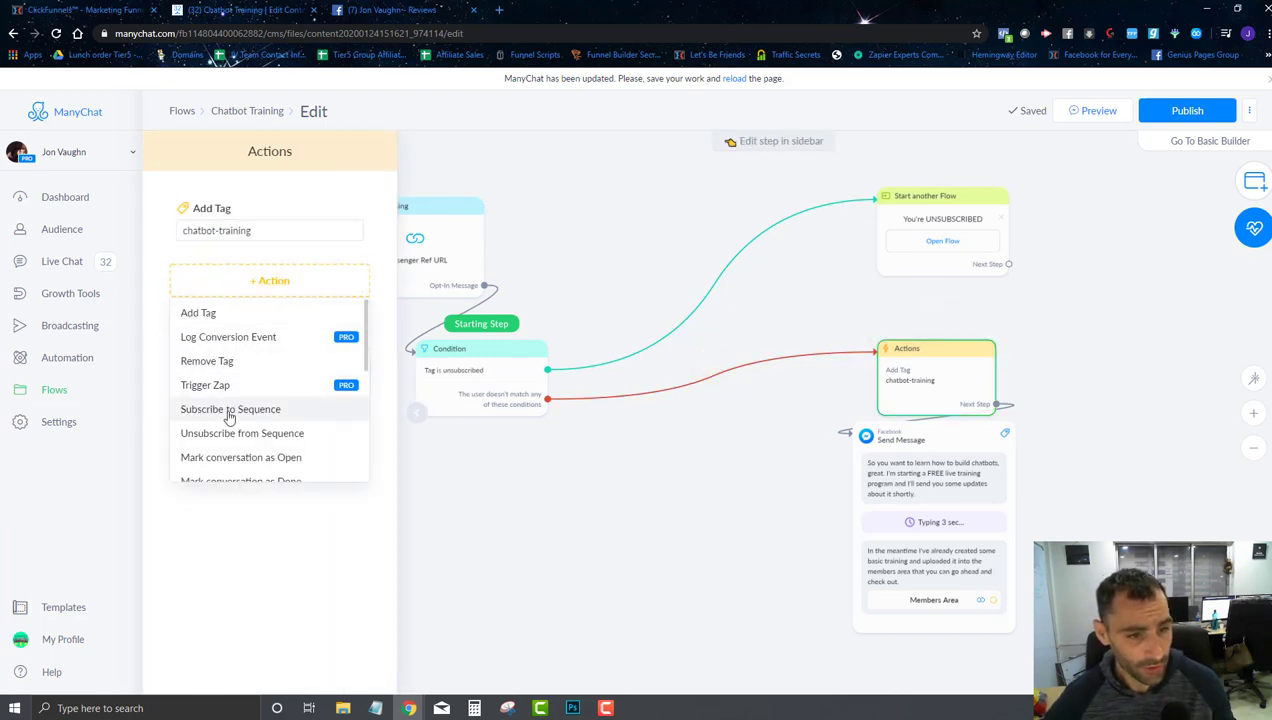
click(230, 410)
click(244, 344)
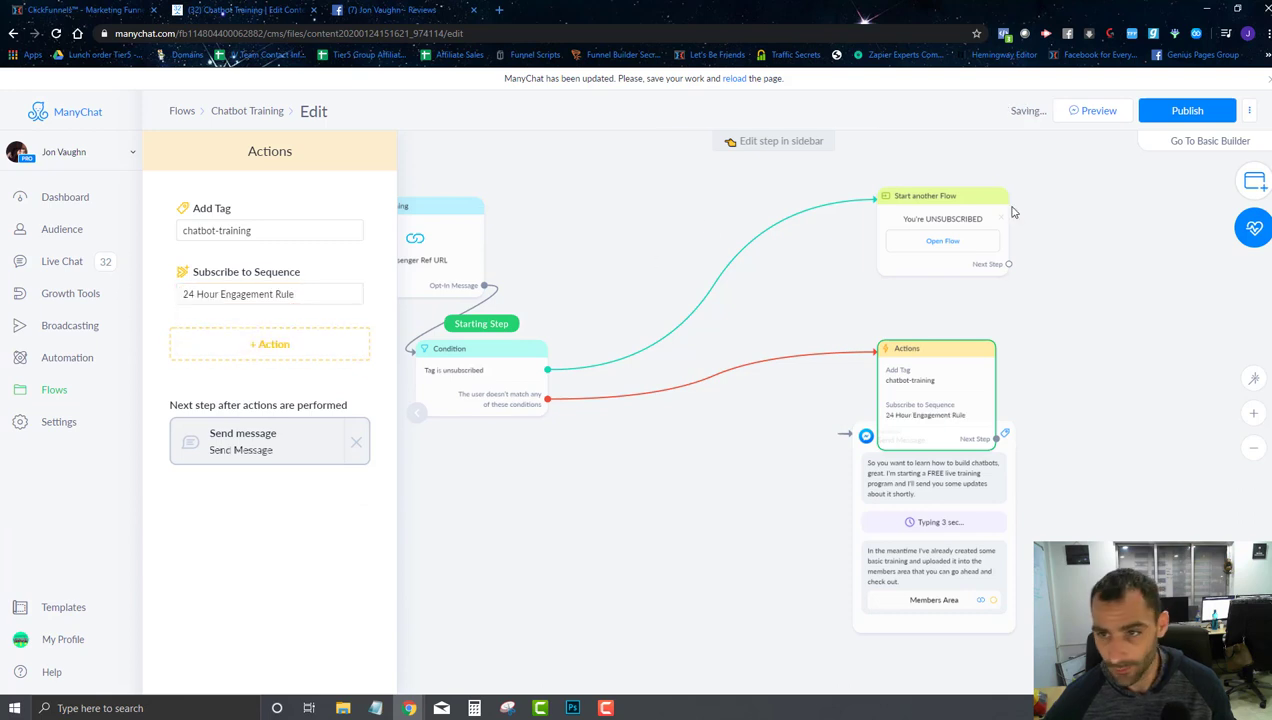
- Publish the Chatbot Training flow and move its Actions step up clear of the Send Message step
click(1186, 116)
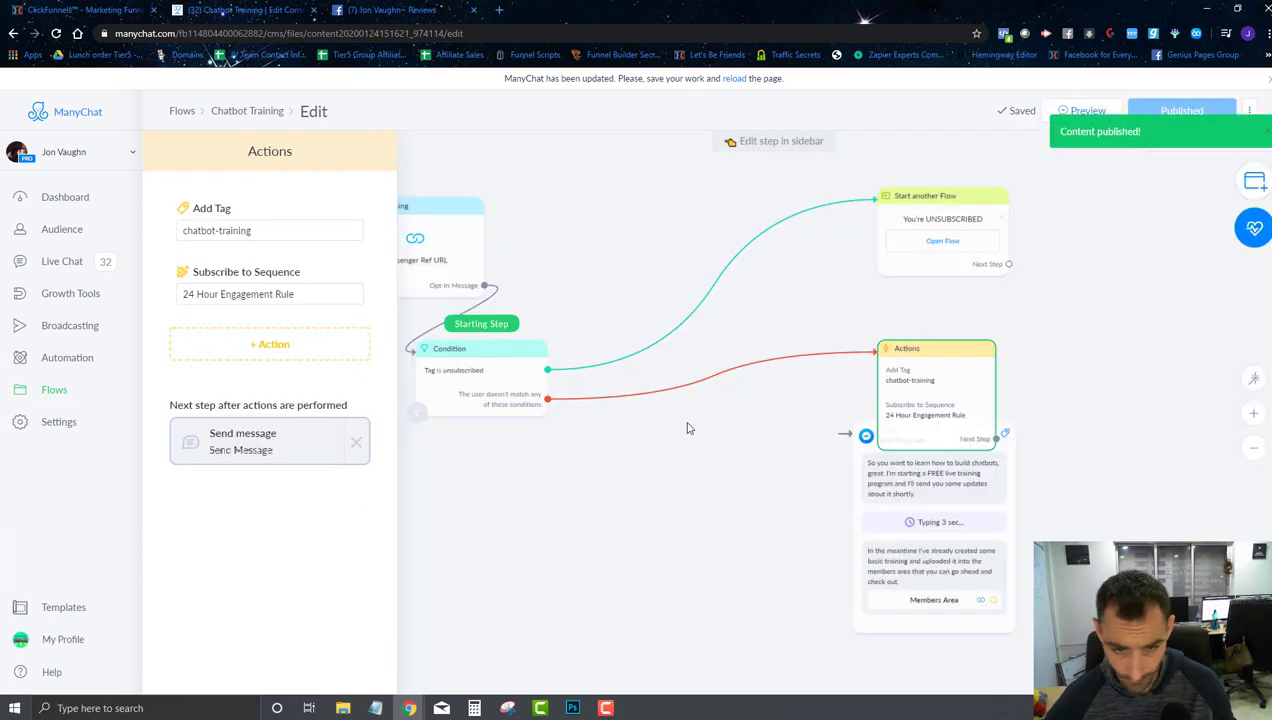
drag(930, 350, 919, 315)
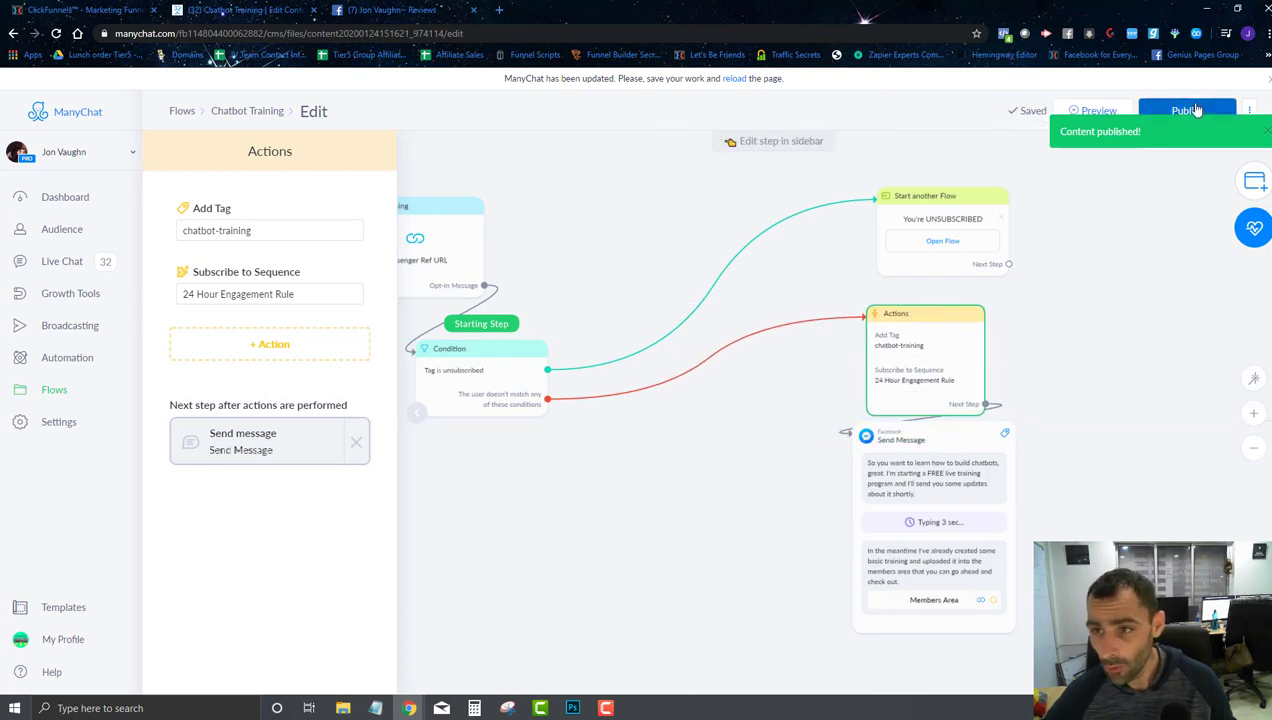
- Go to the list of sequences and delete Example Sequence
click(60, 362)
click(58, 502)
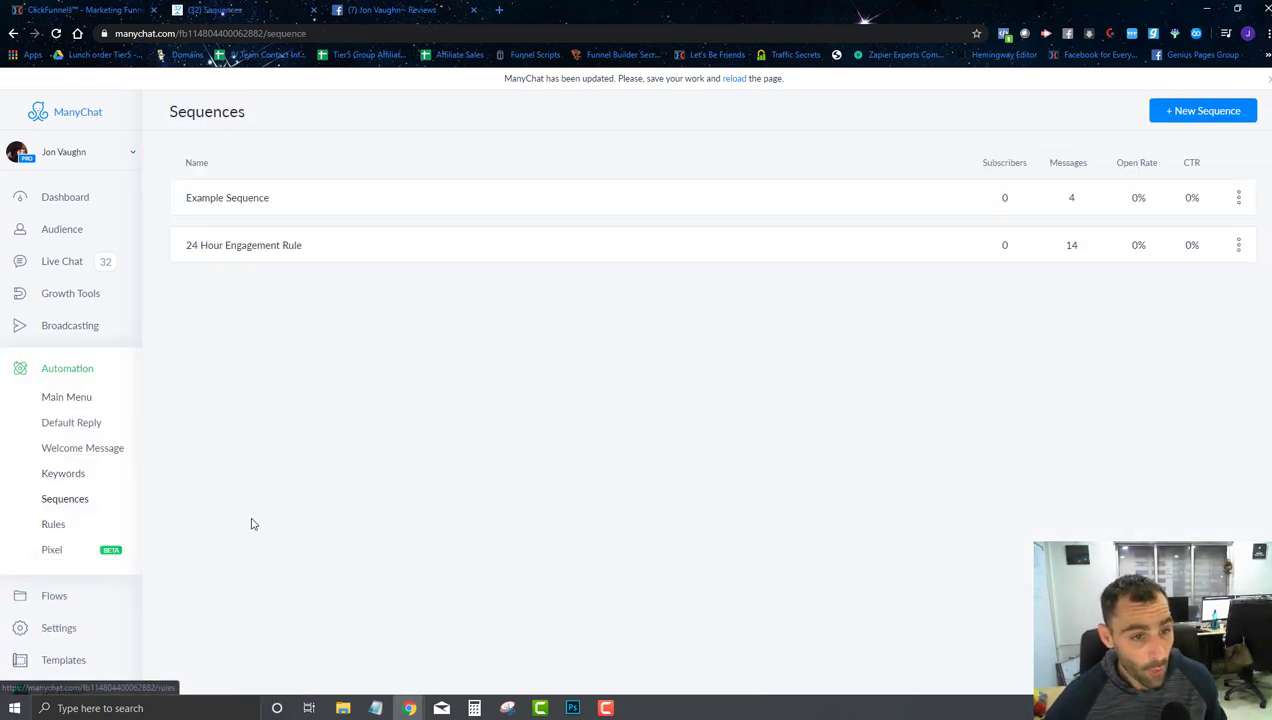
click(1237, 203)
click(1162, 283)
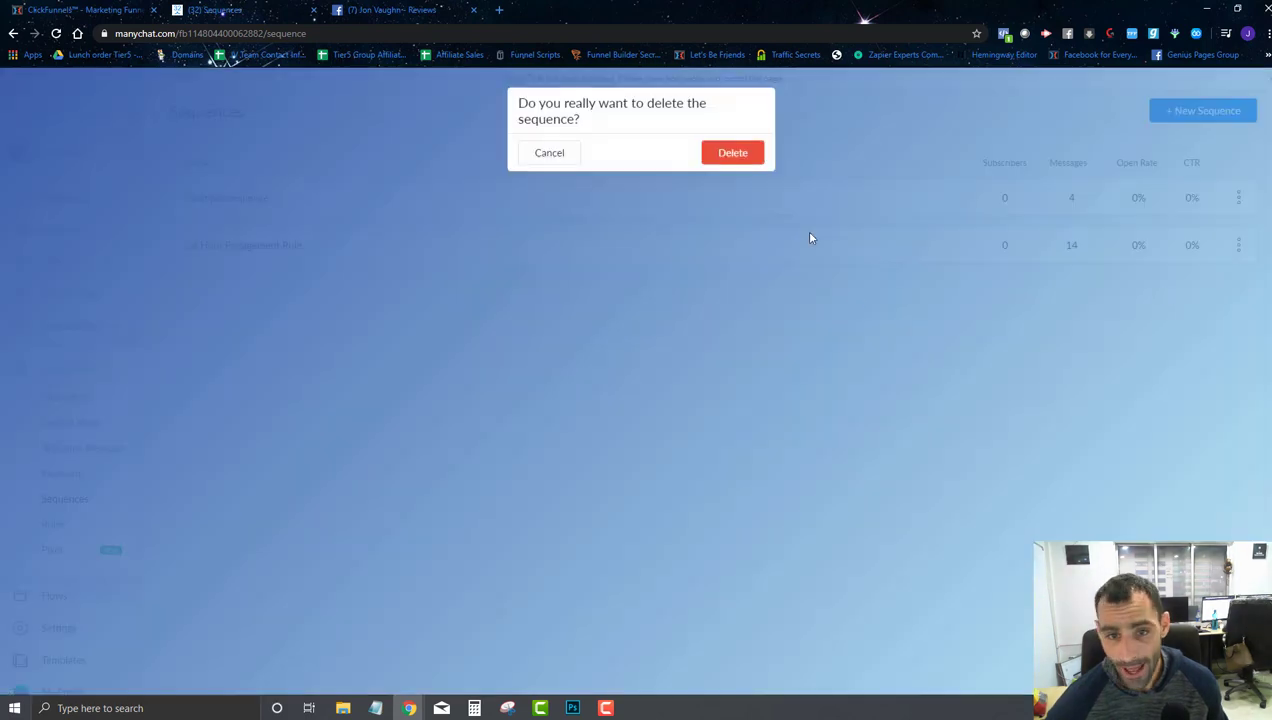
click(745, 158)
- Review the scheduled messages in the 24 Hour Engagement Rule sequence and look over the list of growth tools
click(255, 202)
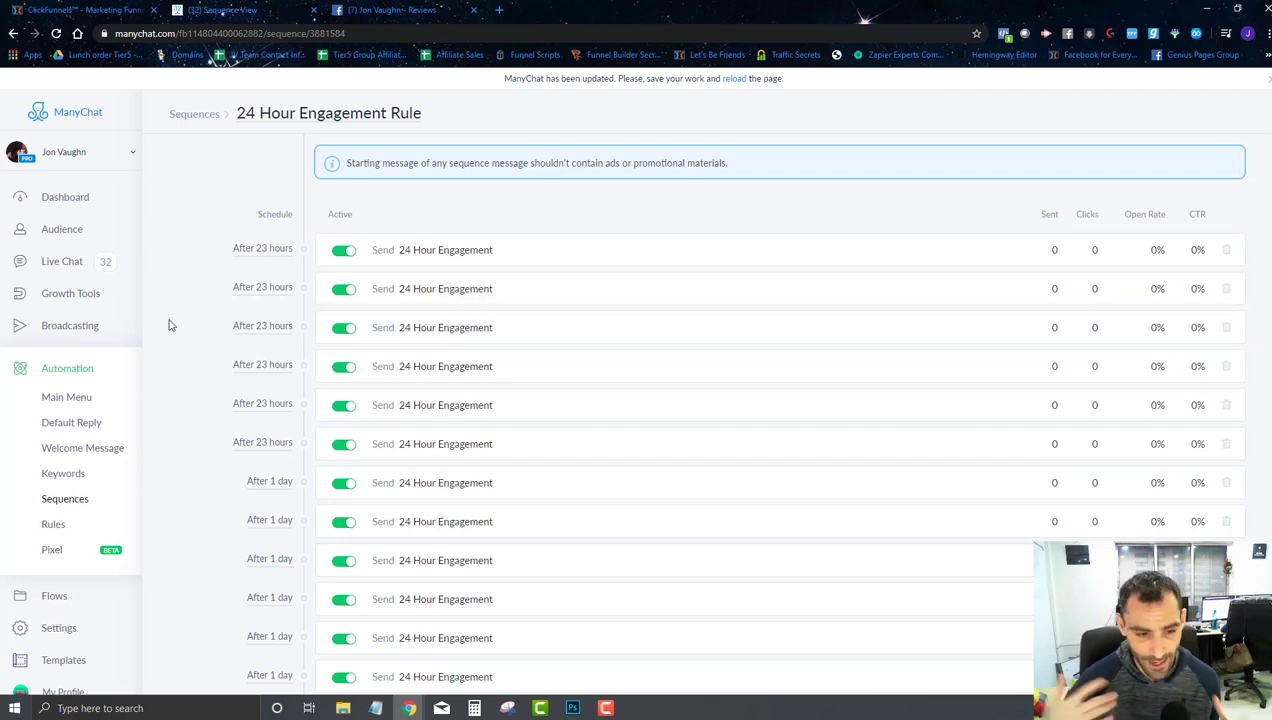
scroll(403, 366, down, 2)
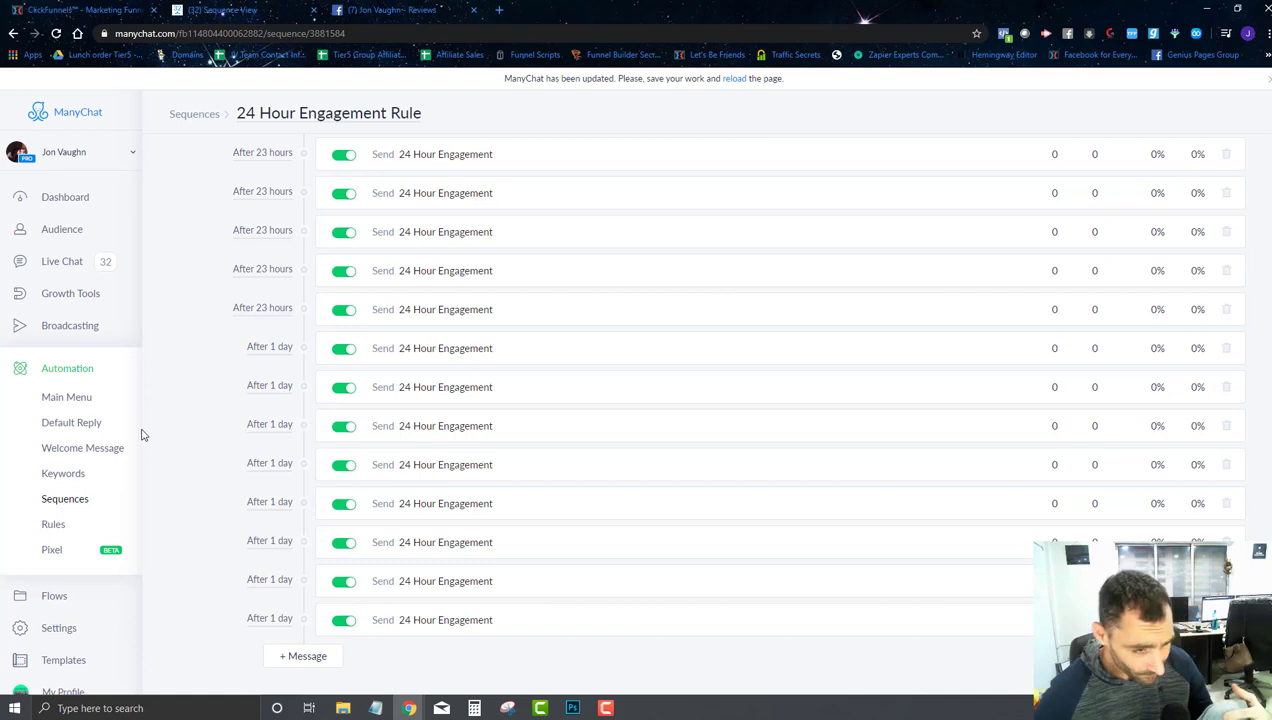
click(70, 295)
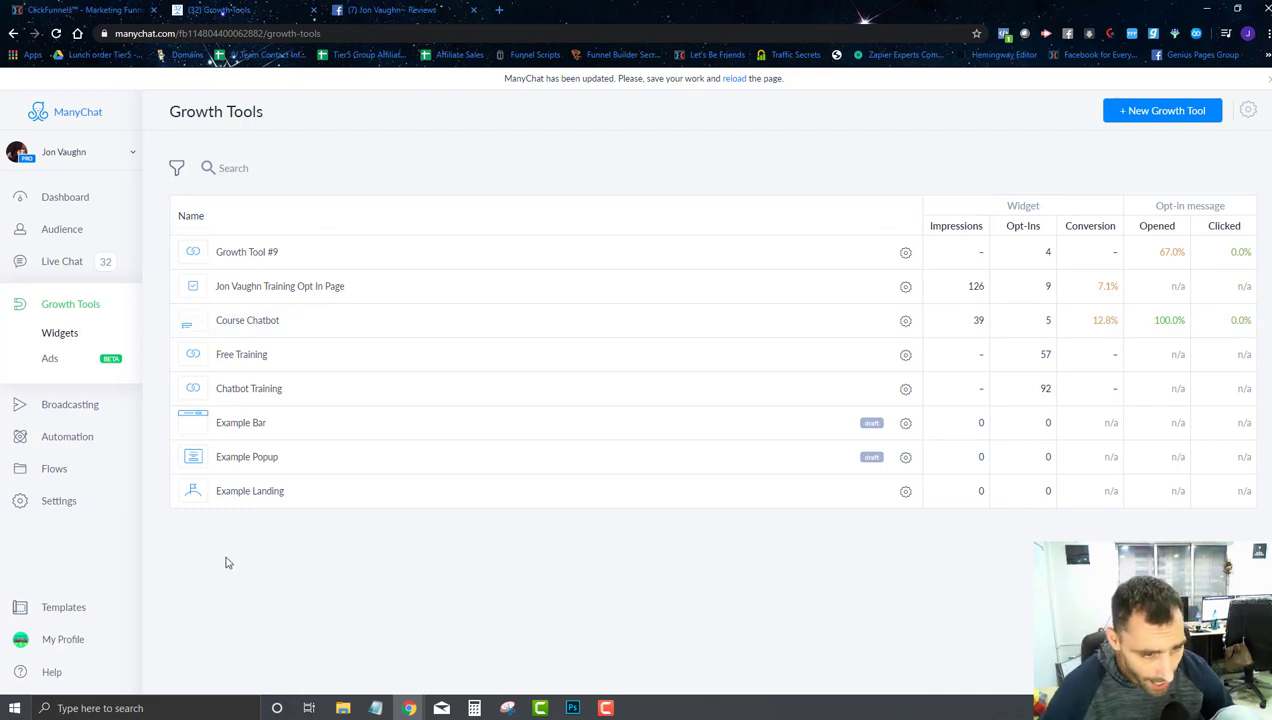
- Examine the dashboard's active subscribers chart and subscriber statistics, and return to the list of growth tools
click(60, 200)
scroll(454, 440, down, 5)
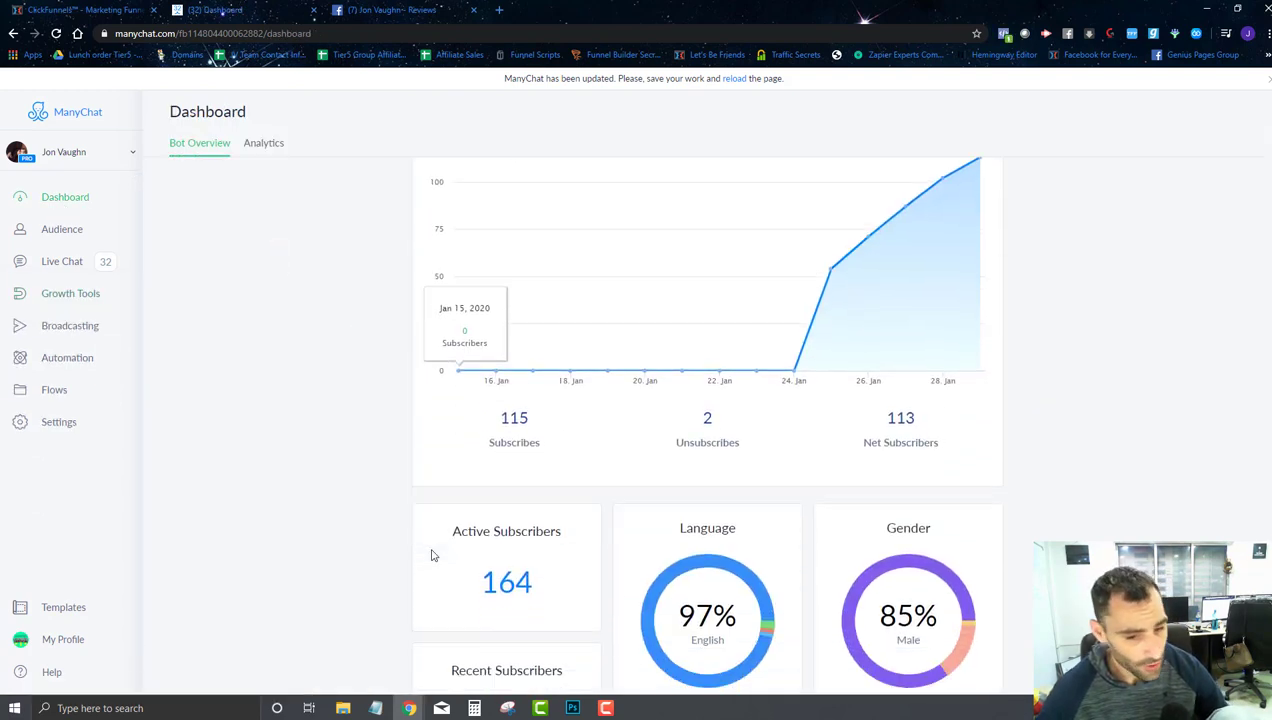
drag(544, 436, 434, 455)
click(338, 467)
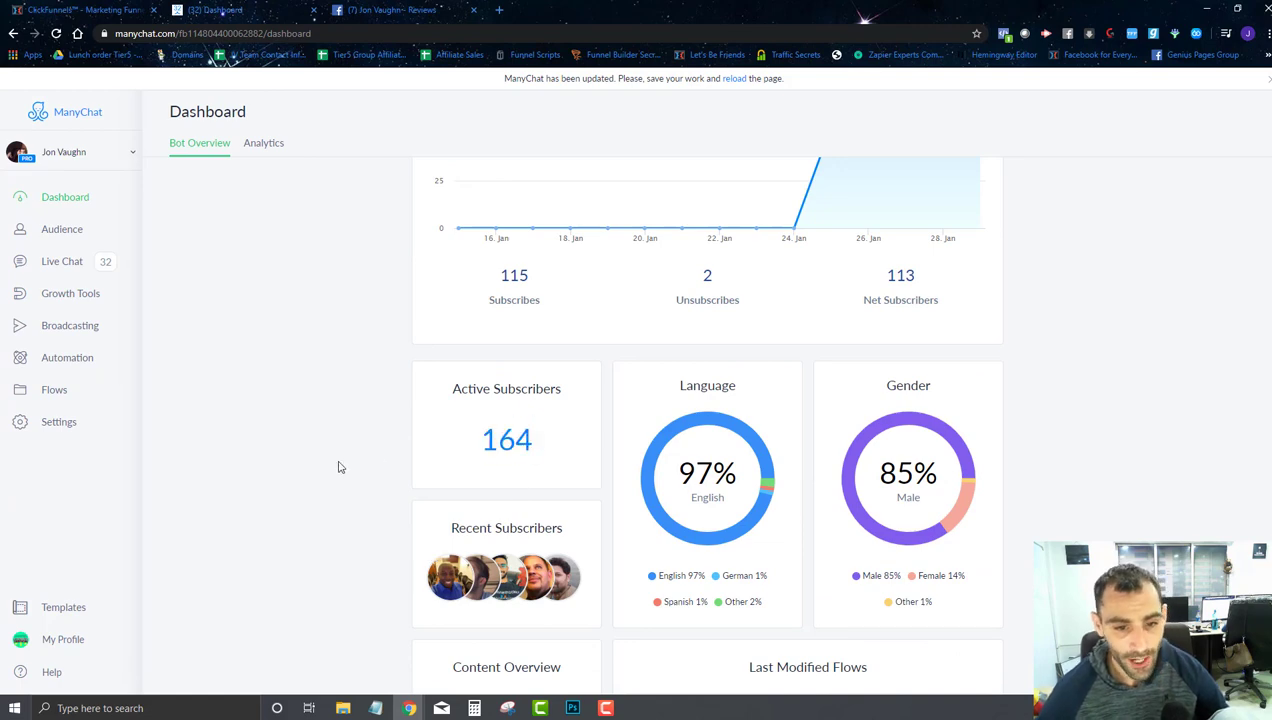
scroll(338, 466, up, 2)
mouse_move(815, 410)
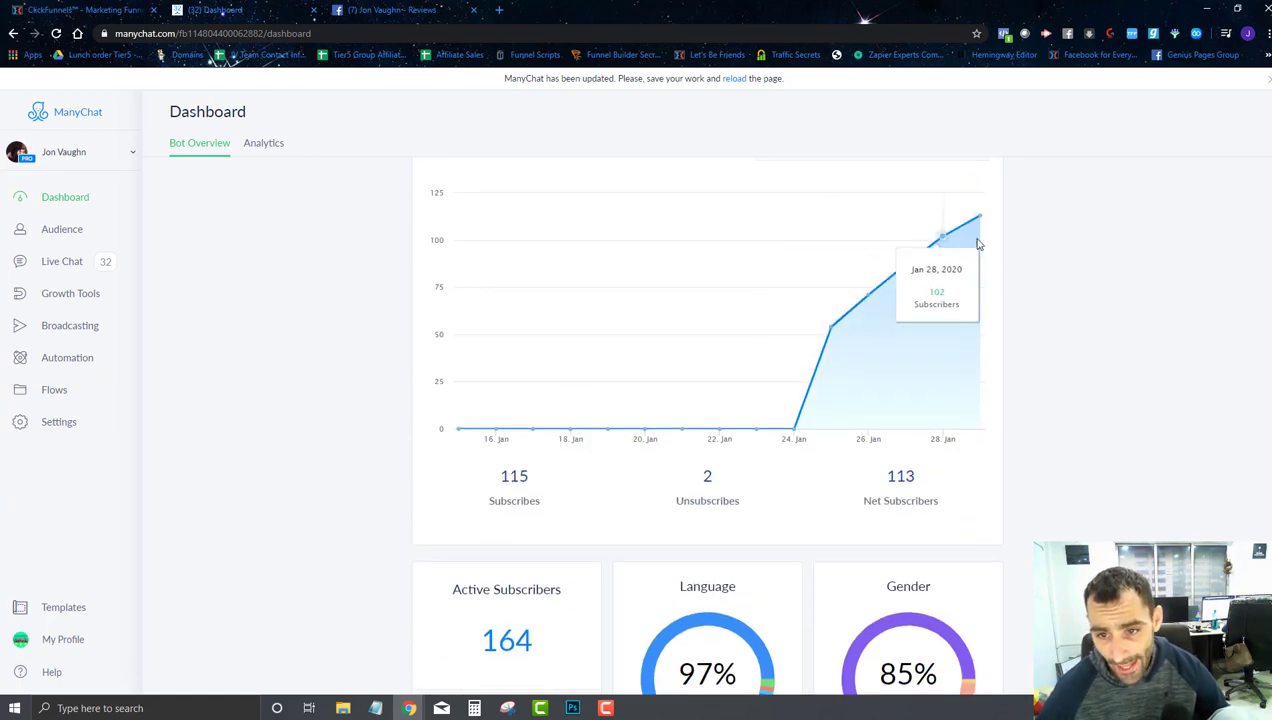
mouse_move(799, 439)
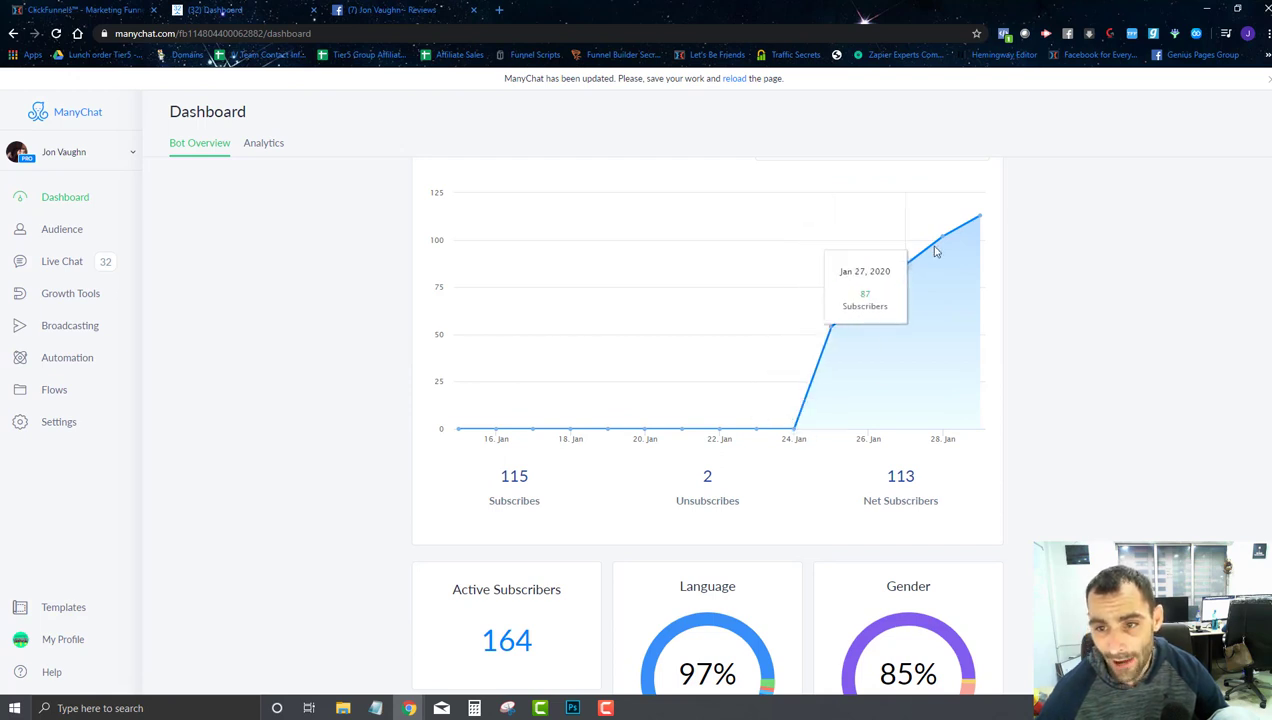
scroll(540, 495, down, 2)
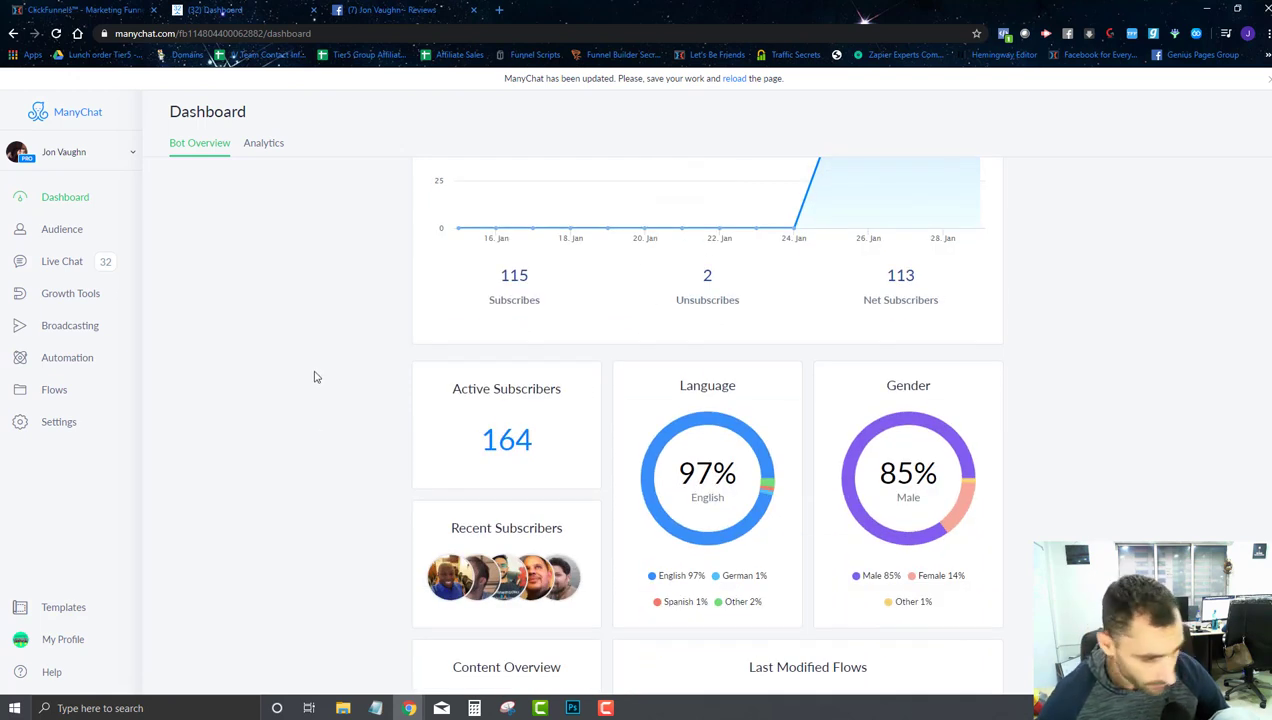
scroll(341, 305, up, 2)
scroll(341, 305, up, 3)
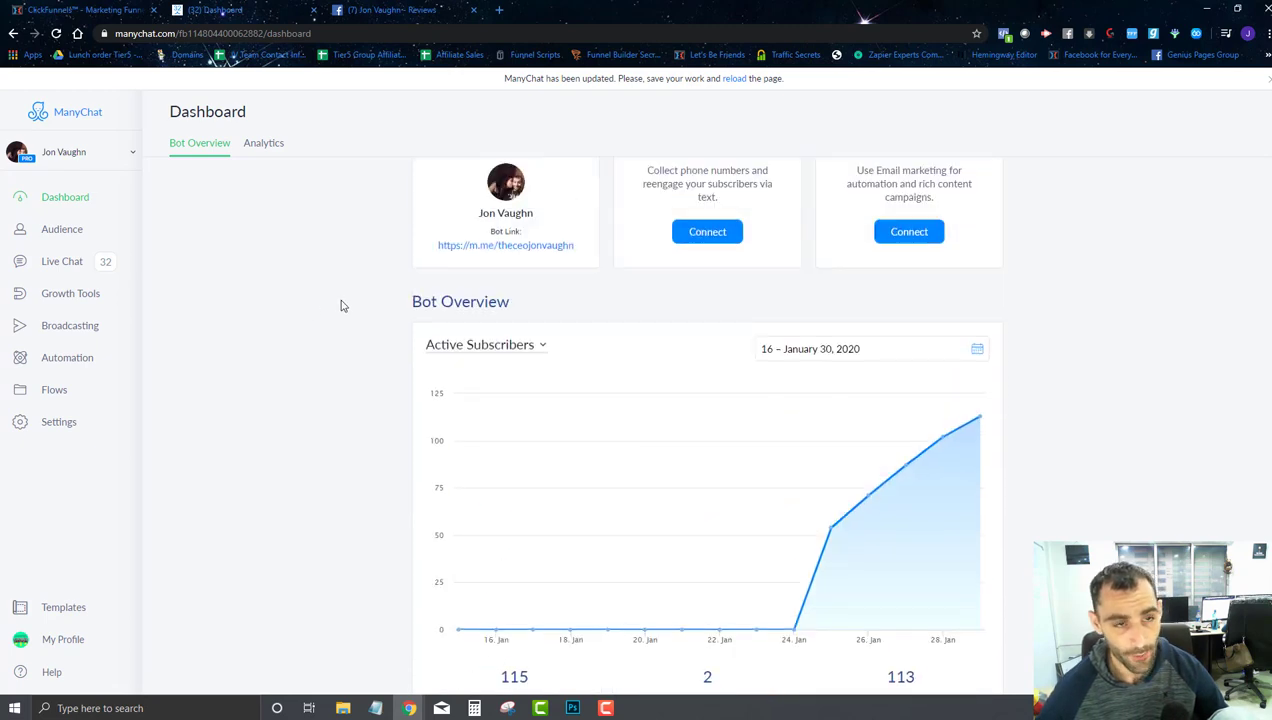
scroll(275, 400, down, 2)
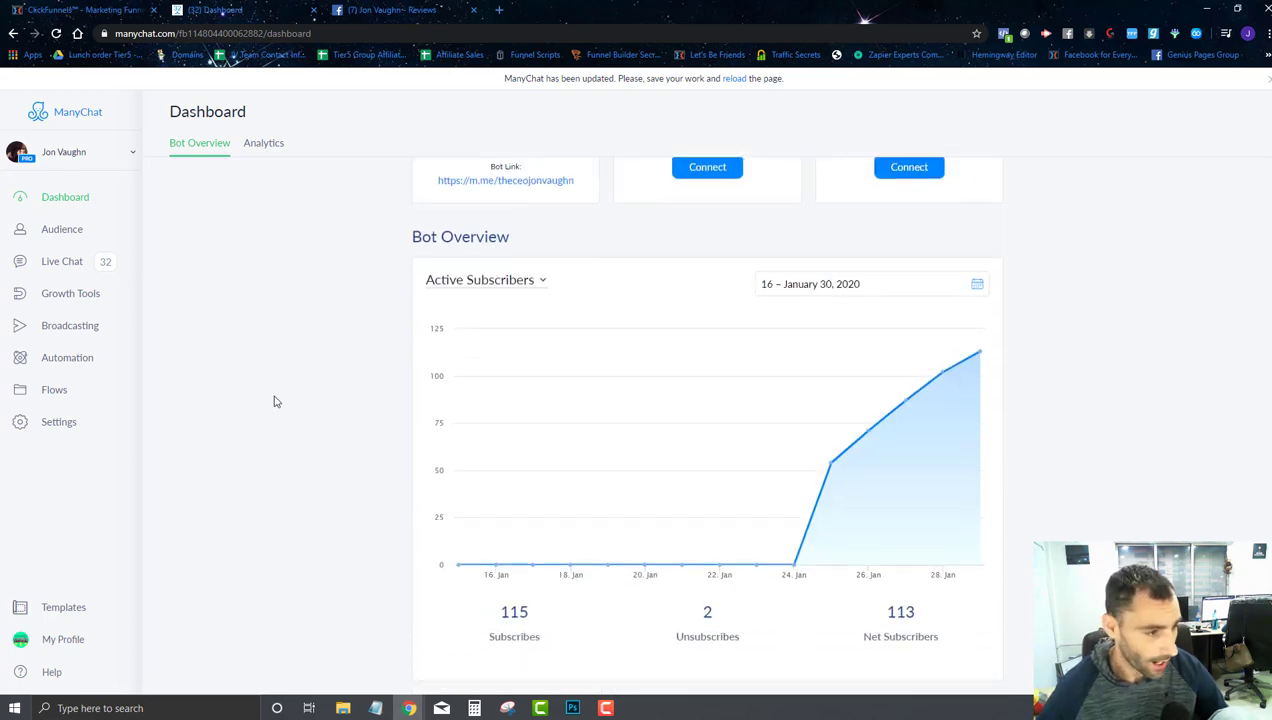
click(68, 303)
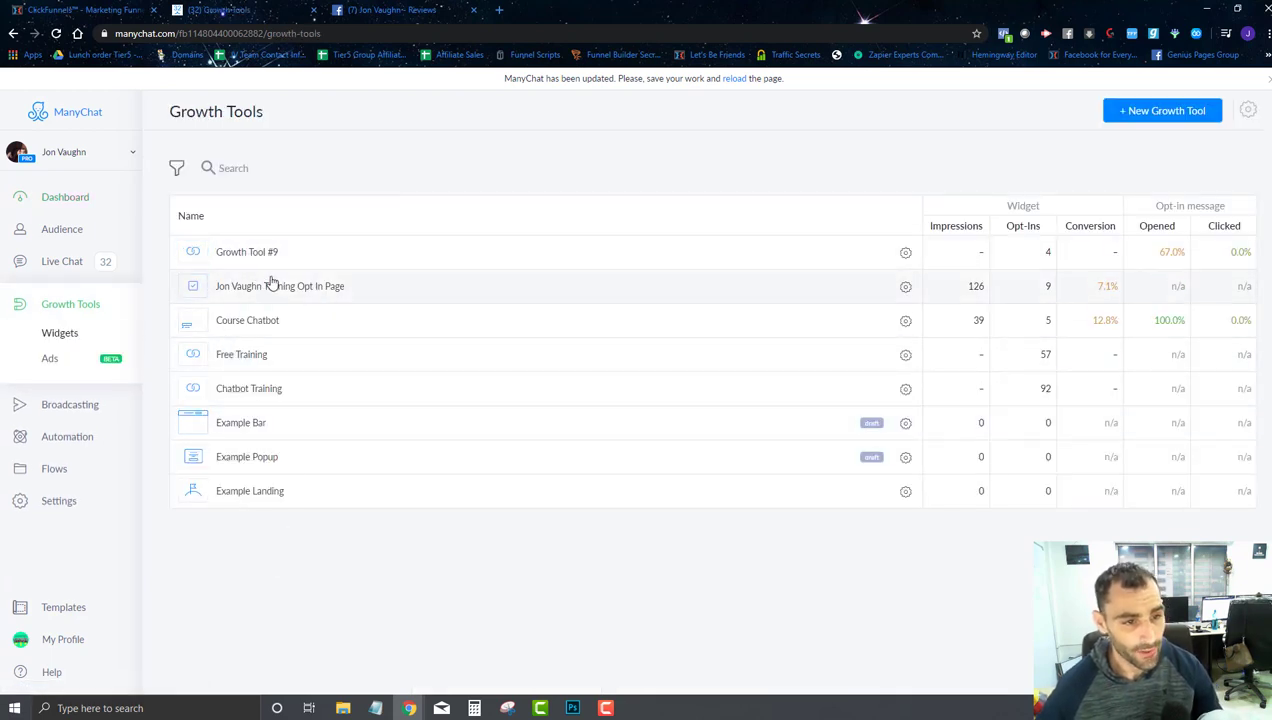